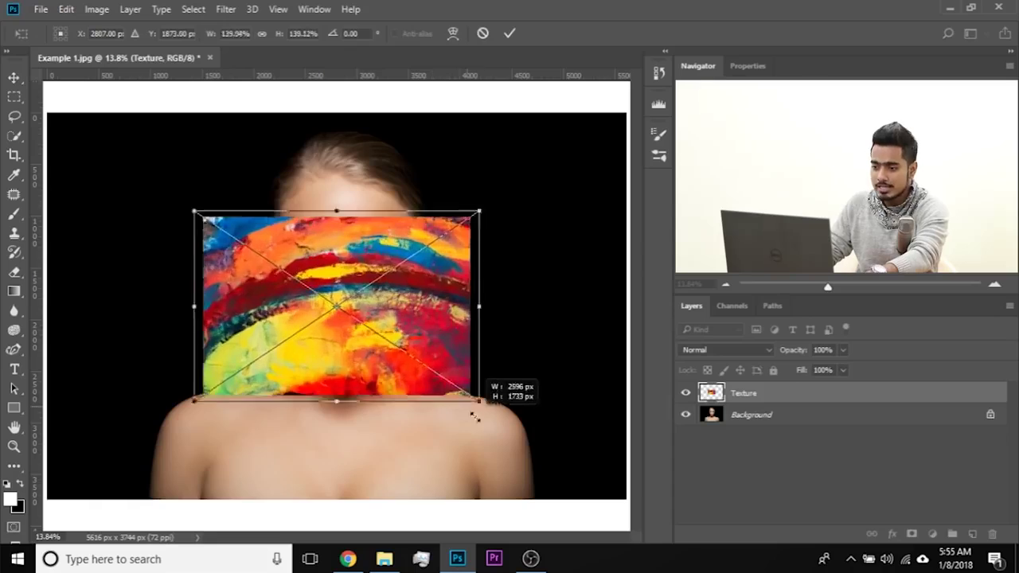
# Step: Enlarge the placed texture proportionally over the portrait to about 139%
pyautogui.moveTo(465, 267); pyautogui.dragTo(477, 293)
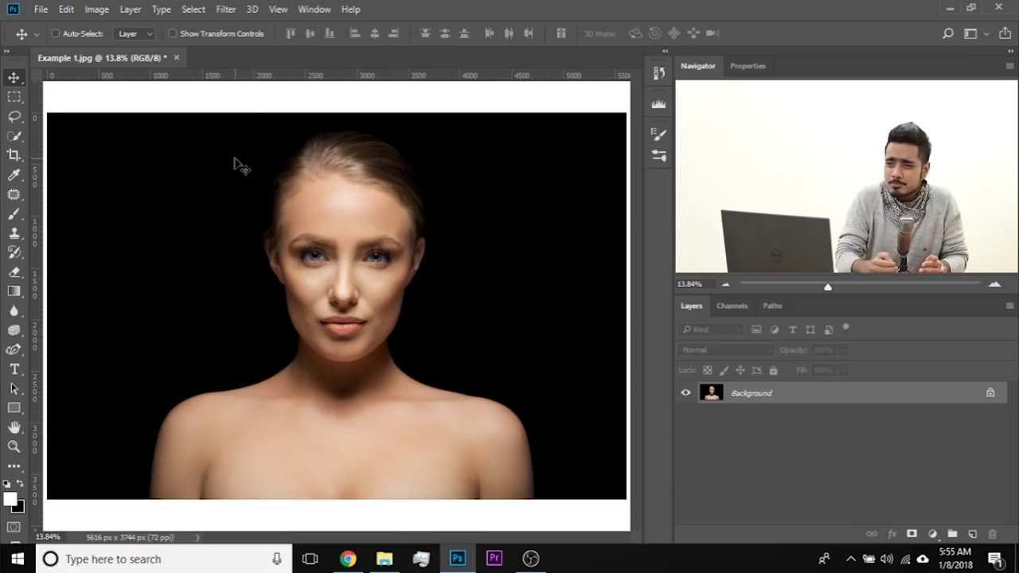
# Step: Open the Texture image from the Lesson folder as a separate document
pyautogui.click(42, 10)
pyautogui.click(61, 41)
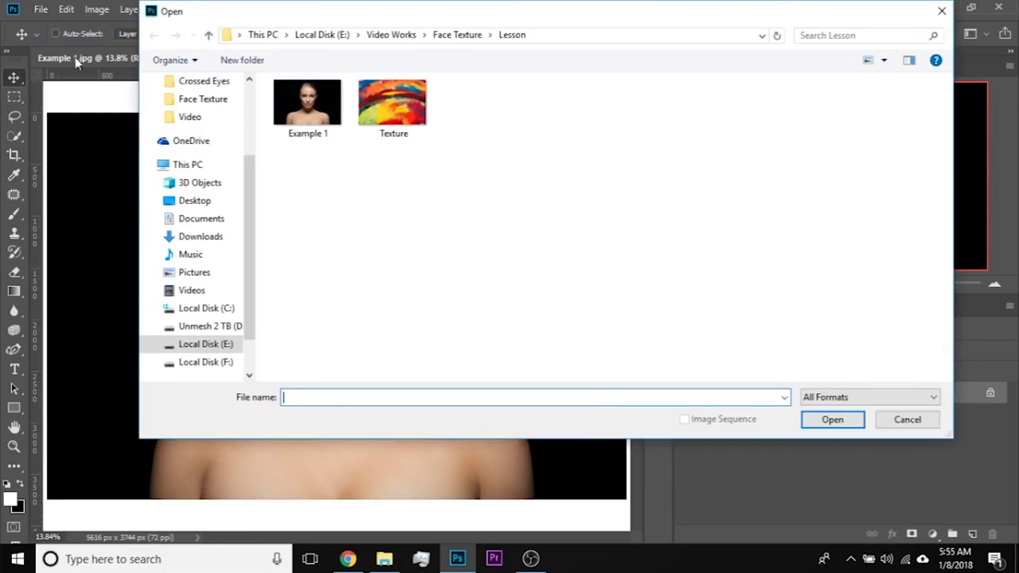
pyautogui.click(392, 103)
pyautogui.click(832, 419)
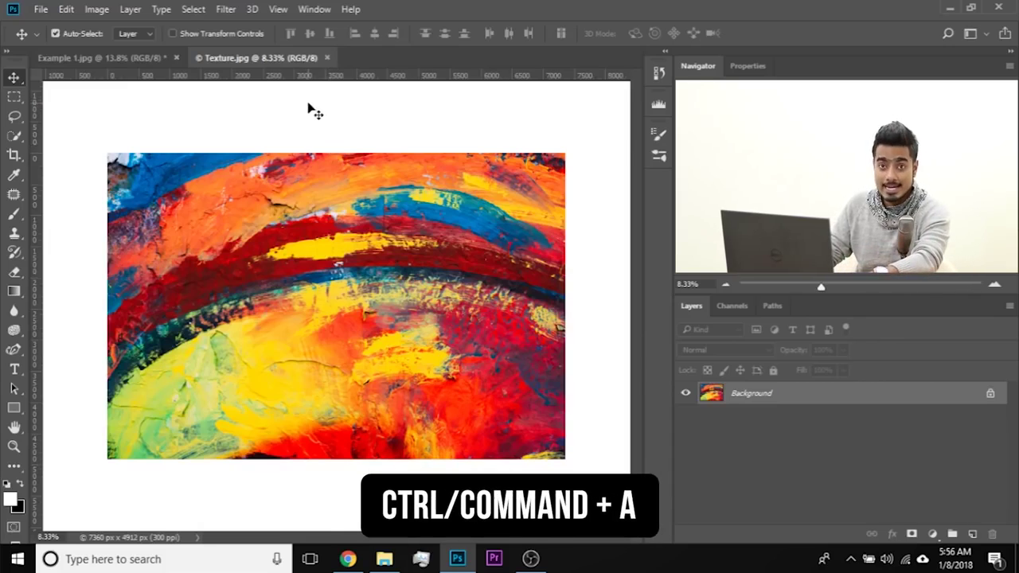
# Step: Select and copy the whole texture image, and paste it into Example 1.jpg as a new layer
pyautogui.hotkey('ctrl', 'a')
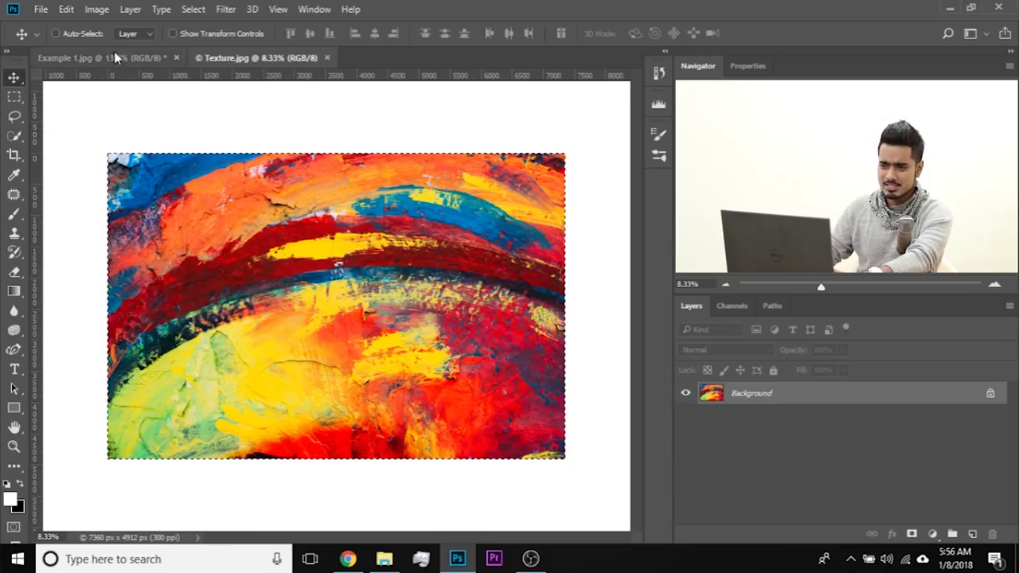
pyautogui.click(114, 54)
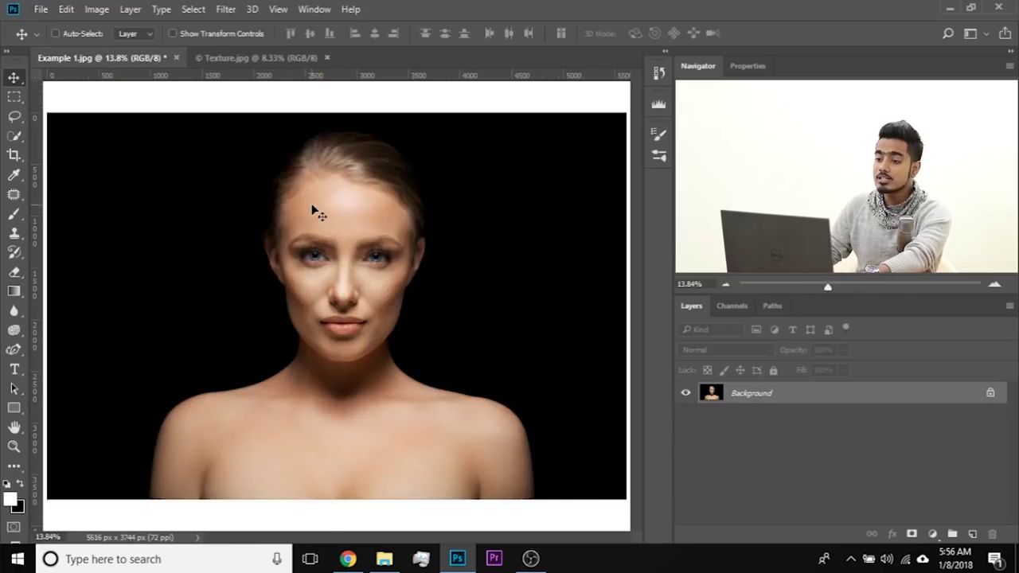
pyautogui.hotkey('ctrl', 'v')
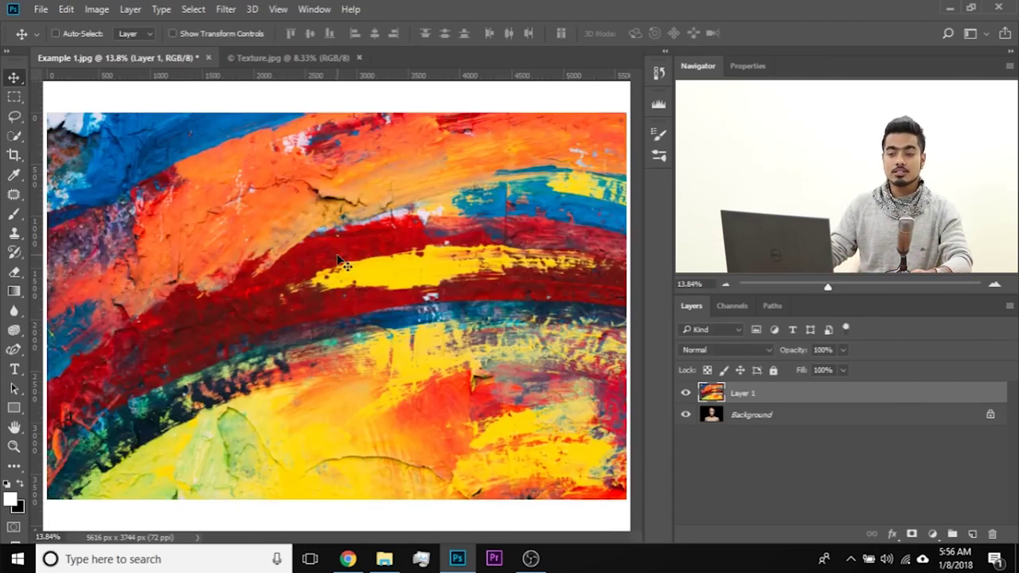
# Step: Delete the pasted texture layer from Example 1.jpg and close the Texture.jpg document
pyautogui.moveTo(934, 397); pyautogui.dragTo(992, 534)
pyautogui.click(328, 58)
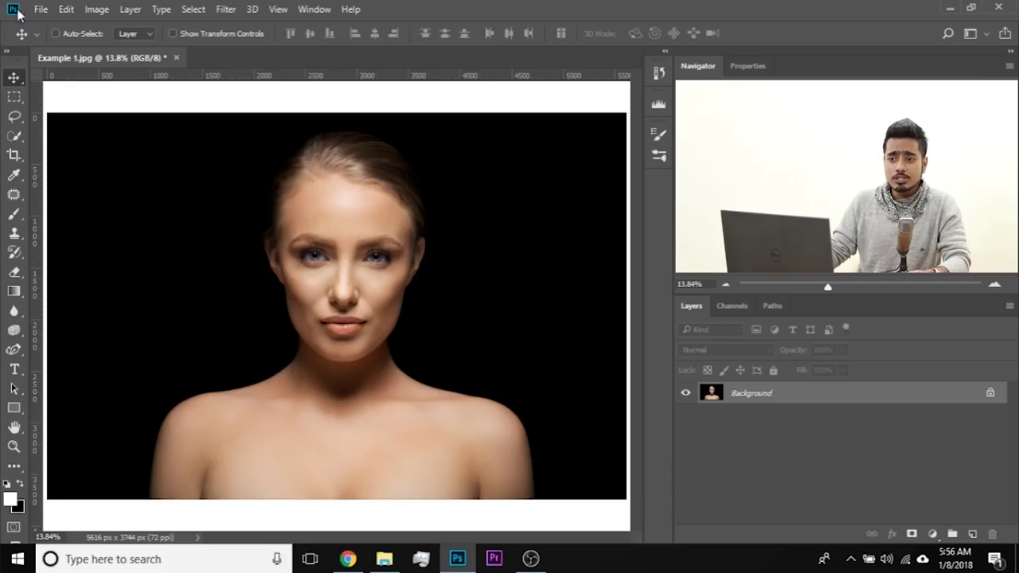
# Step: Open Texture.jpg from the file explorer in its own document and paste a copy of the image into Example 1.jpg
pyautogui.click(385, 559)
pyautogui.moveTo(243, 168); pyautogui.dragTo(265, 57)
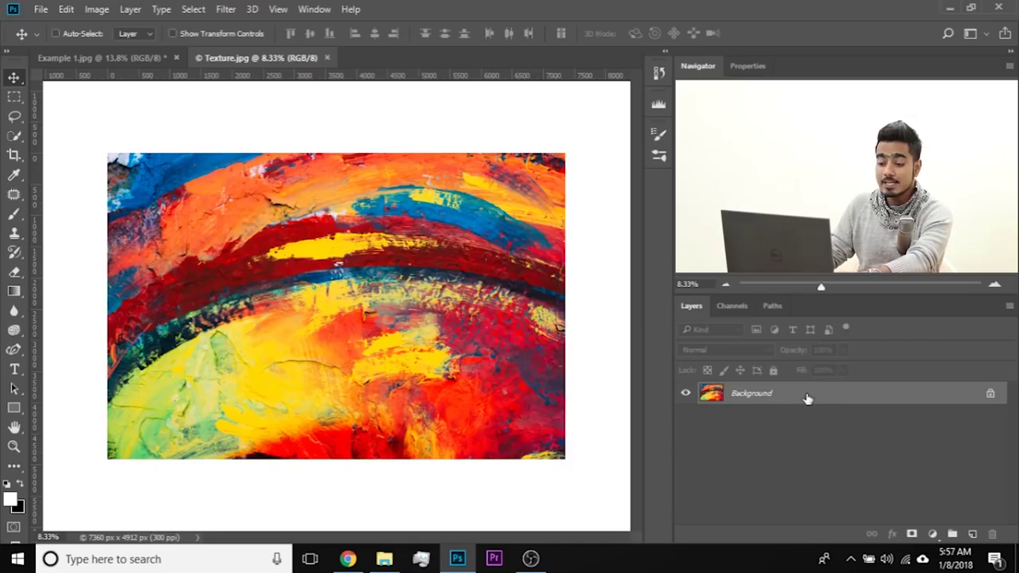
pyautogui.hotkey('ctrl', 'c')
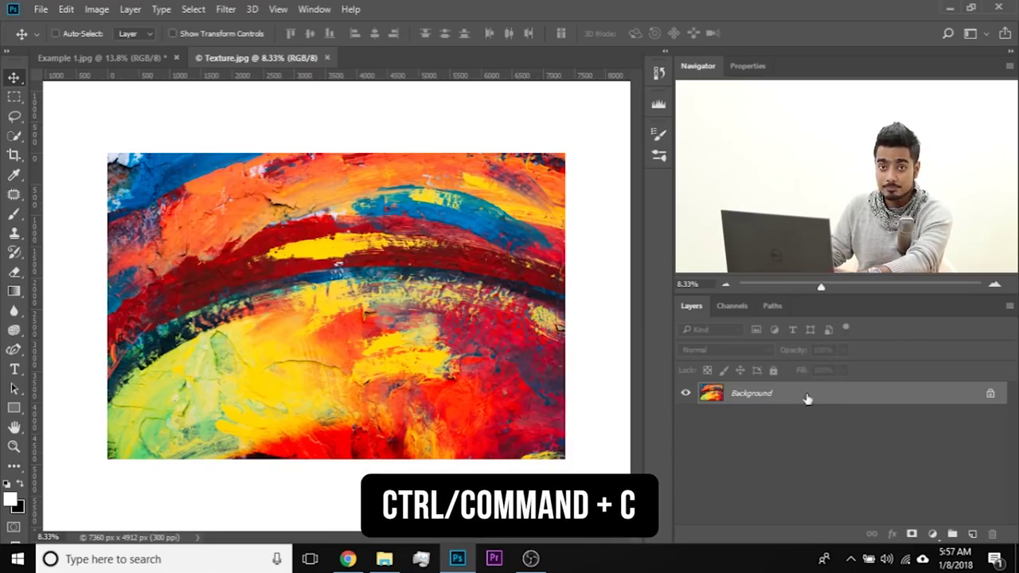
pyautogui.click(125, 57)
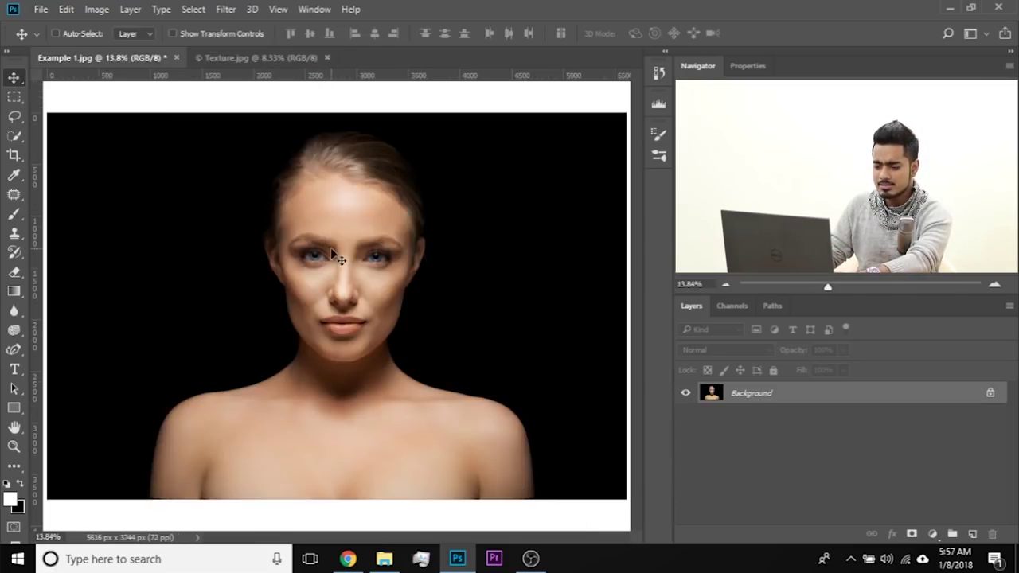
pyautogui.hotkey('ctrl', 'v')
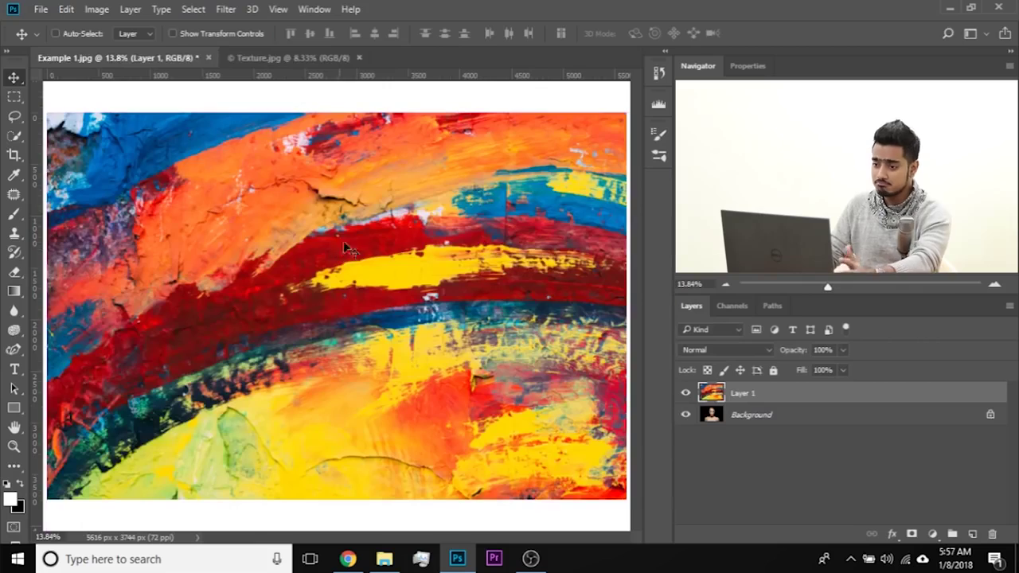
# Step: Close the Texture.jpg document and remove the pasted texture layer above the portrait
pyautogui.click(359, 57)
pyautogui.moveTo(825, 385); pyautogui.dragTo(992, 534)
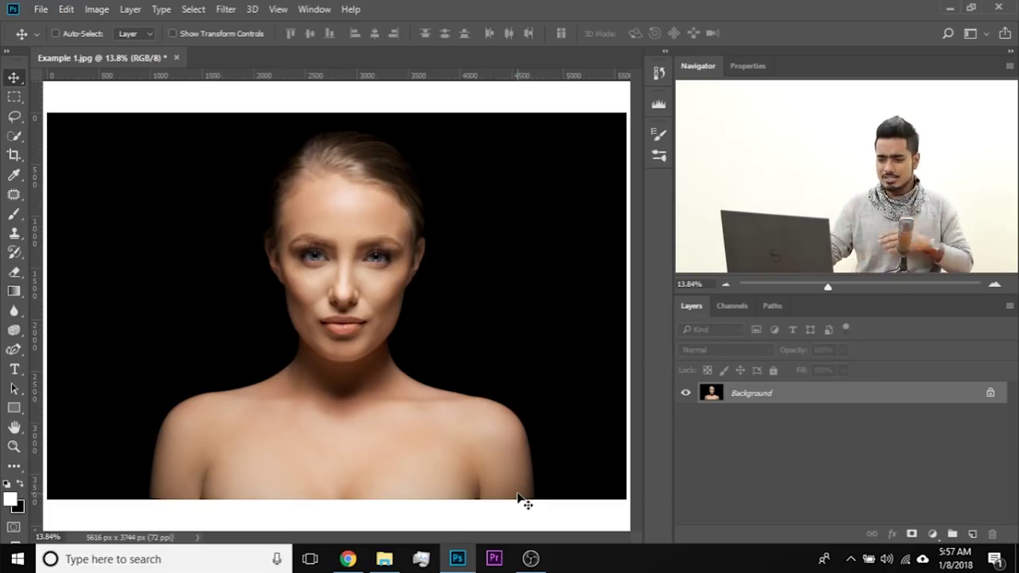
# Step: Place the Texture image from the file explorer directly onto the Example 1.jpg canvas
pyautogui.click(385, 559)
pyautogui.moveTo(252, 168); pyautogui.dragTo(317, 253)
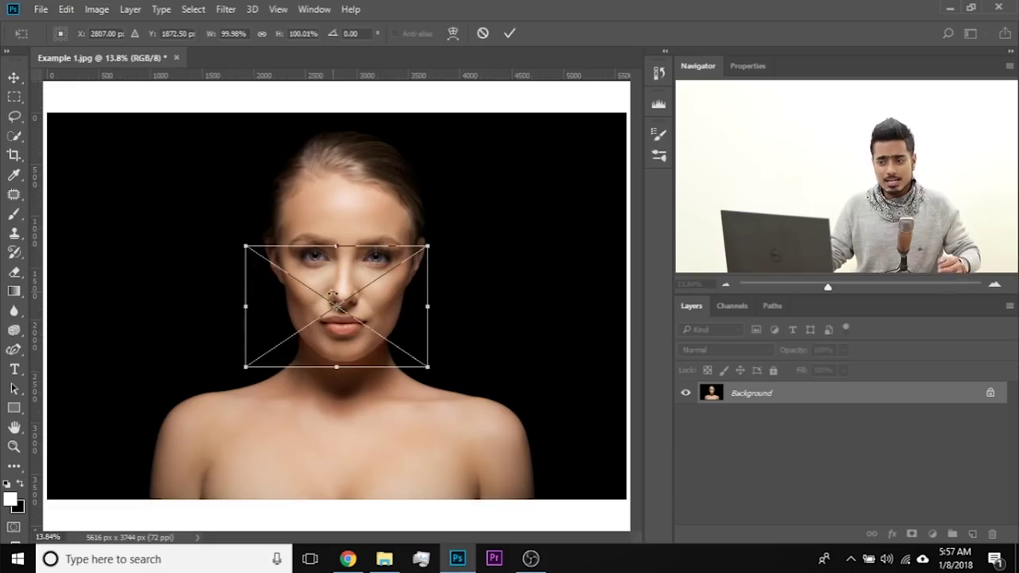
# Step: Scale the placed texture proportionally from its centre to about 340% and reposition it so it covers the whole portrait
pyautogui.moveTo(340, 282); pyautogui.dragTo(386, 215)
pyautogui.moveTo(446, 298); pyautogui.dragTo(471, 312)
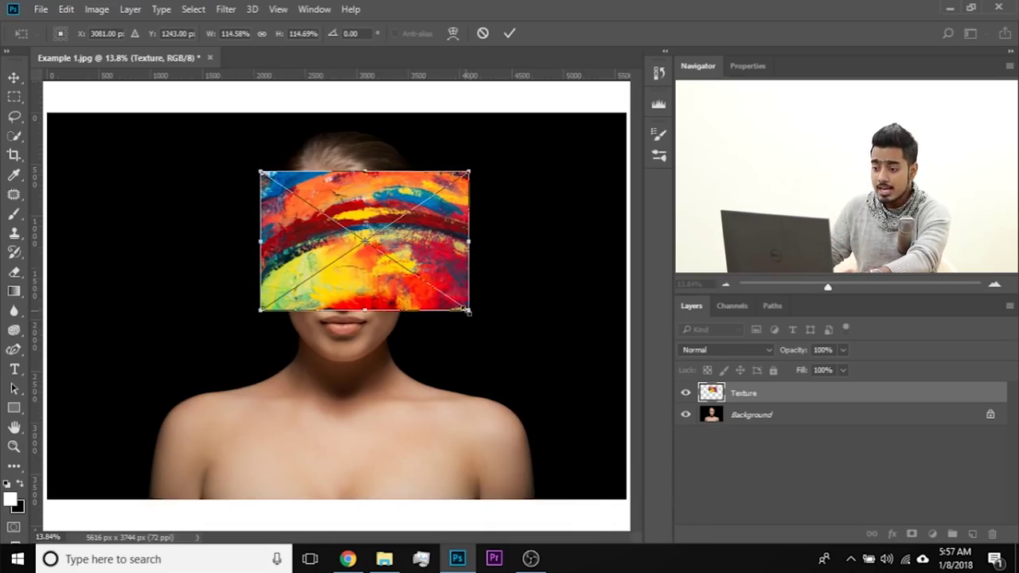
pyautogui.moveTo(471, 311); pyautogui.dragTo(505, 319)
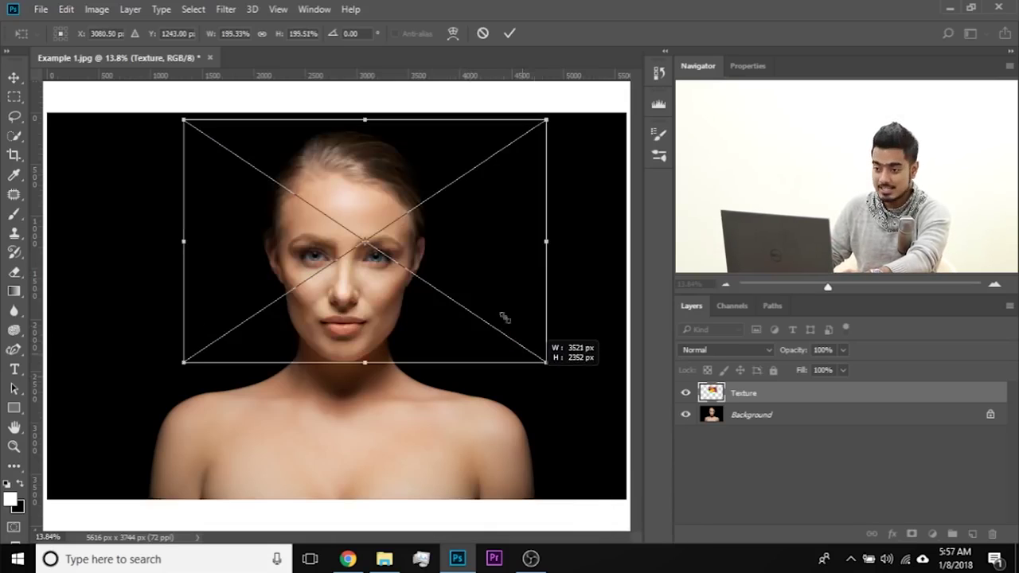
pyautogui.moveTo(446, 229); pyautogui.dragTo(445, 238)
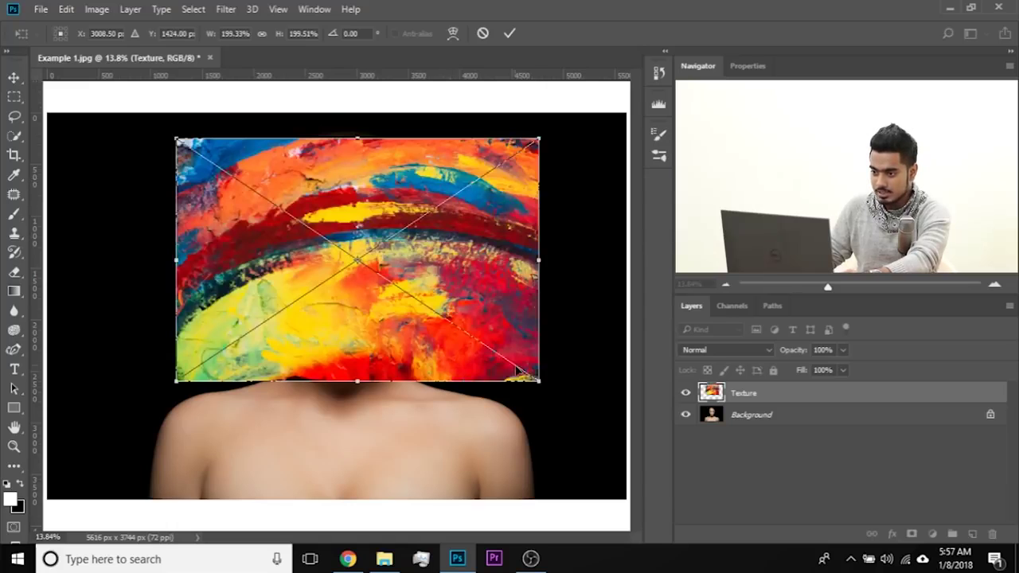
pyautogui.moveTo(536, 383); pyautogui.dragTo(605, 429)
pyautogui.moveTo(521, 247); pyautogui.dragTo(501, 284)
pyautogui.moveTo(590, 481); pyautogui.dragTo(628, 511)
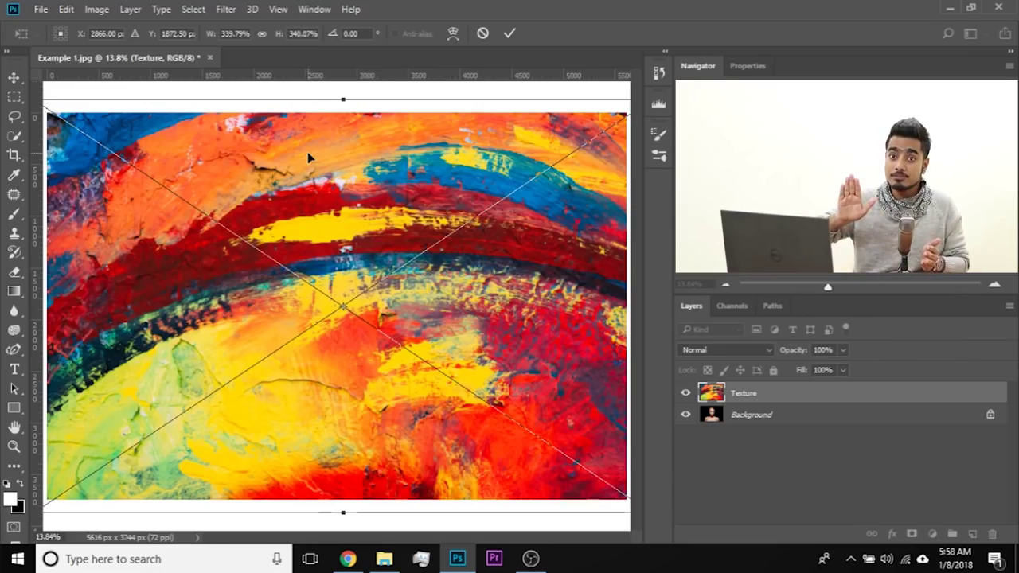
# Step: Flip the placed texture vertically and shift it slightly downwards
pyautogui.rightClick(394, 227)
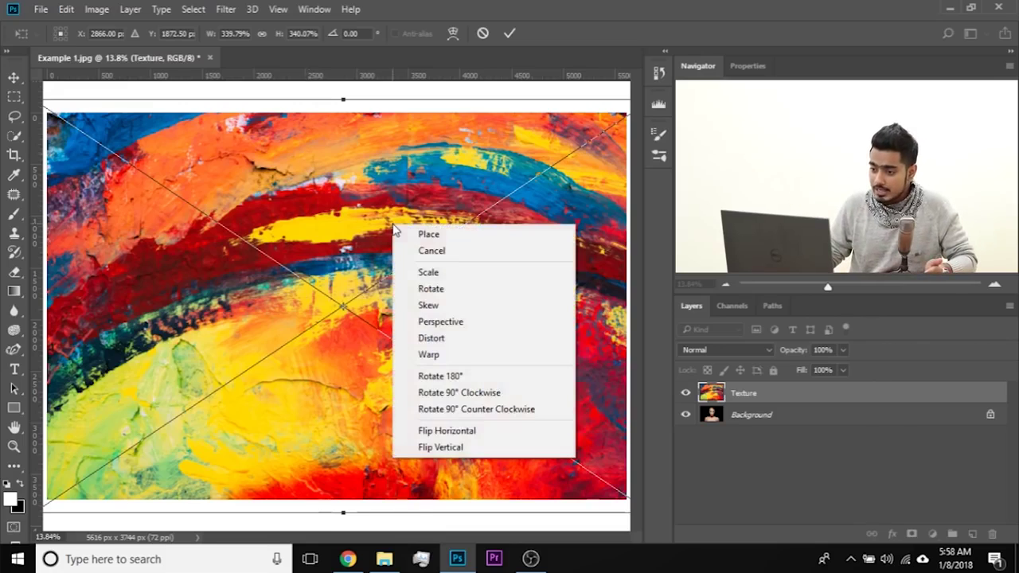
pyautogui.click(451, 446)
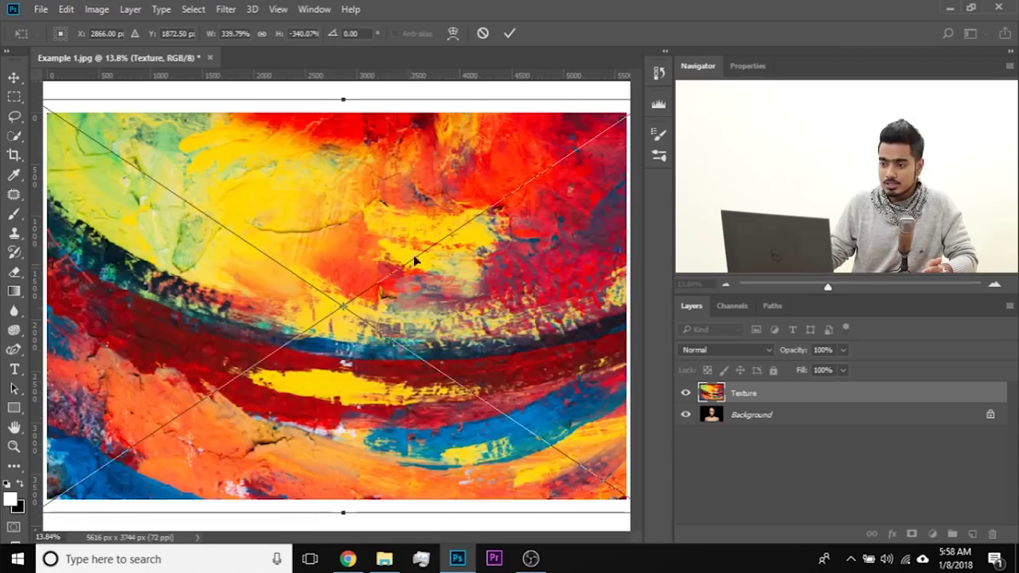
pyautogui.moveTo(383, 169); pyautogui.dragTo(379, 215)
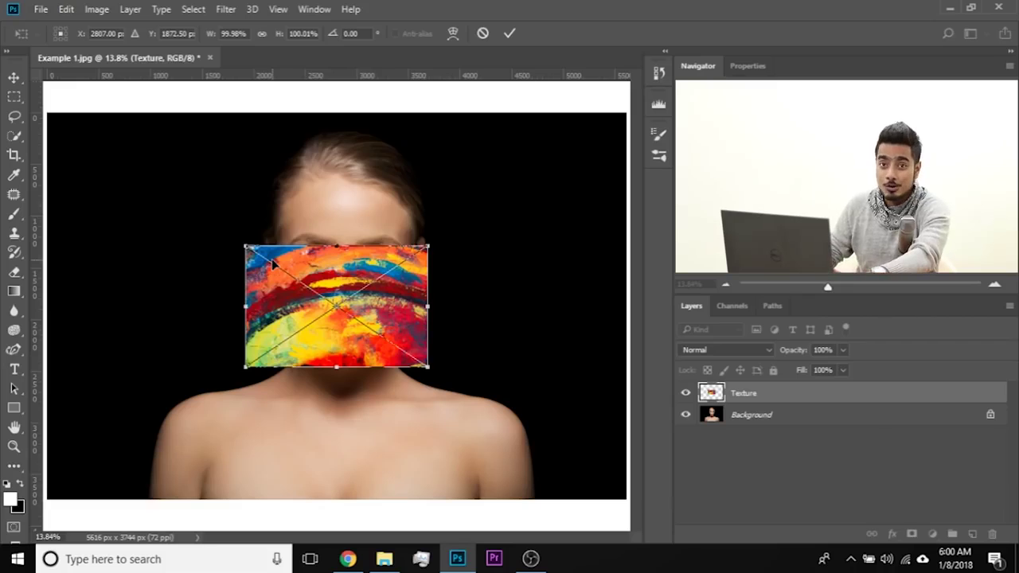
# Step: Move the placed texture up over the woman's eyes and forehead and rotate it by 180°
pyautogui.moveTo(347, 274); pyautogui.dragTo(359, 175)
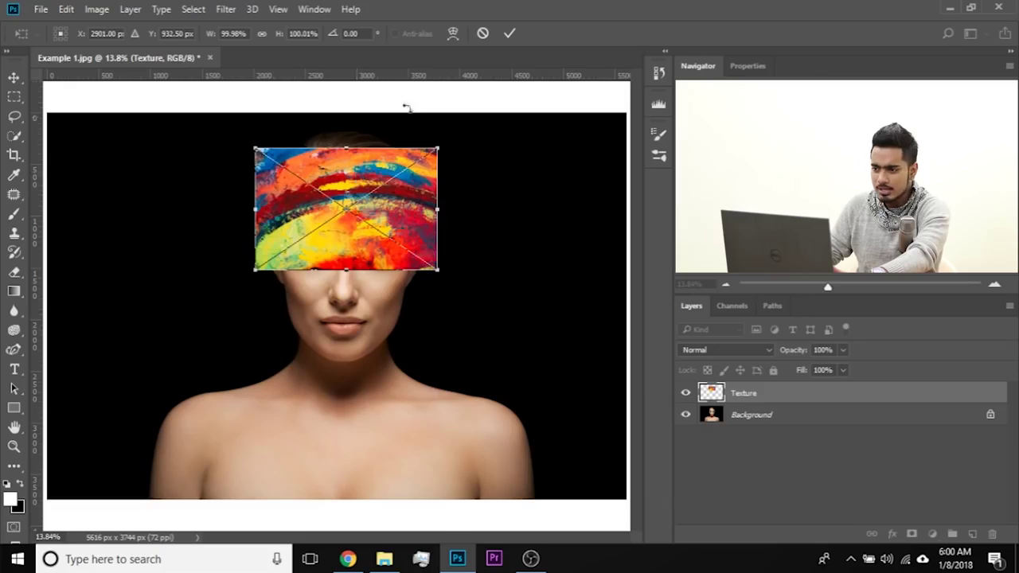
pyautogui.moveTo(455, 121); pyautogui.dragTo(251, 155)
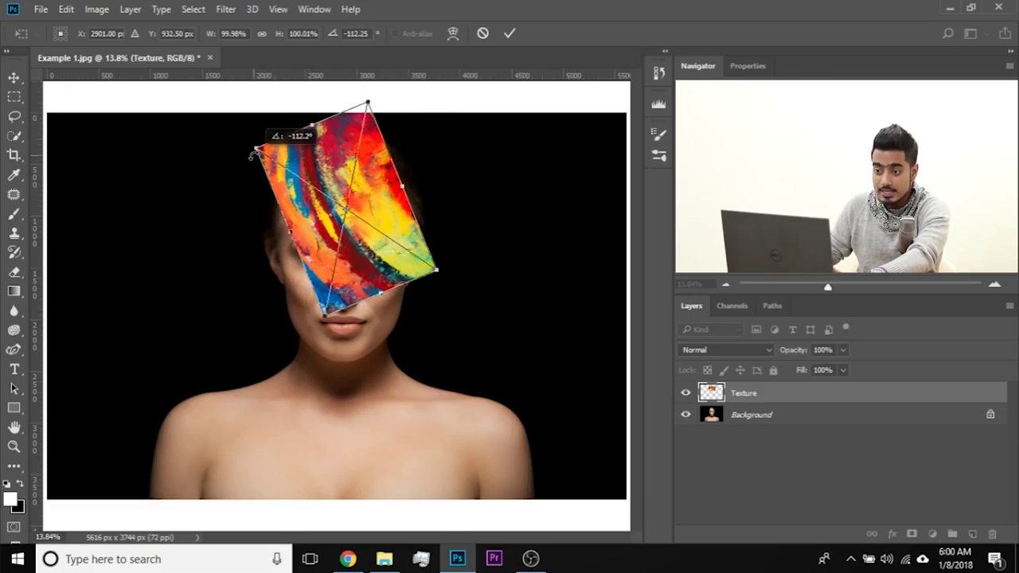
pyautogui.moveTo(252, 155); pyautogui.dragTo(213, 293)
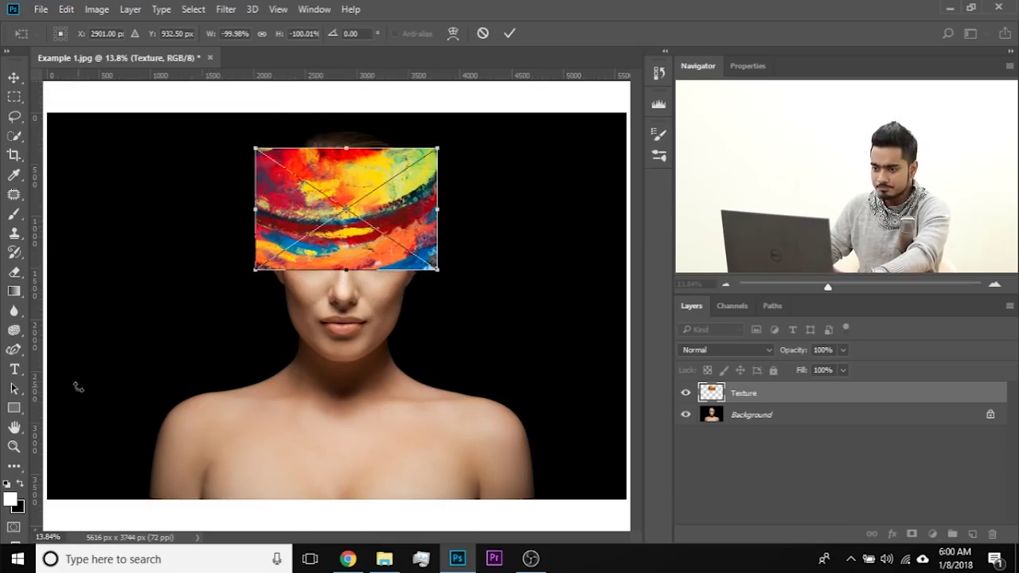
# Step: Raise the texture to just below the canvas's upper edge and scale it from its top-centre reference point to span the canvas
pyautogui.moveTo(341, 207); pyautogui.dragTo(351, 142)
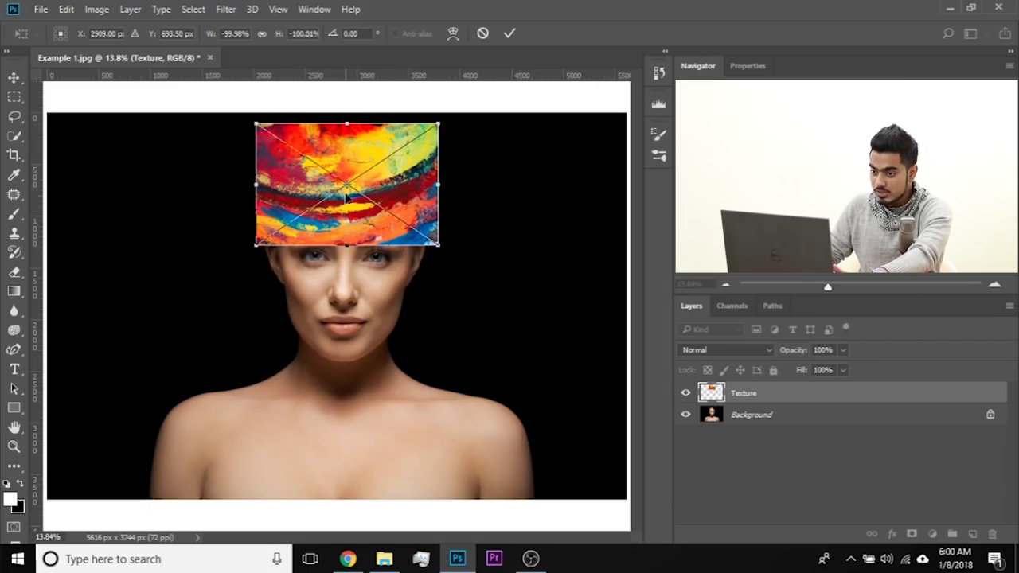
pyautogui.moveTo(348, 189); pyautogui.dragTo(349, 129)
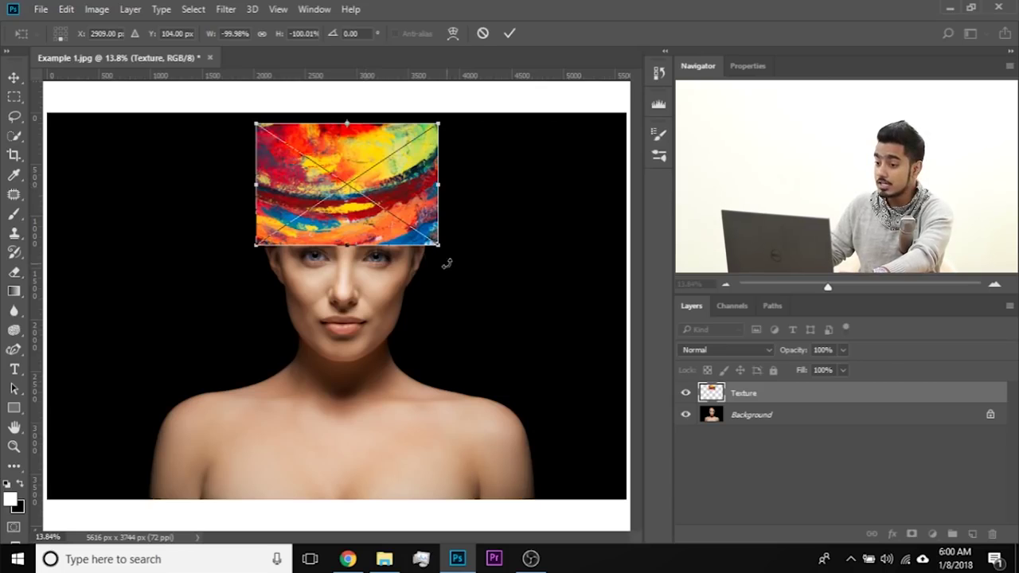
pyautogui.moveTo(438, 246); pyautogui.dragTo(645, 527)
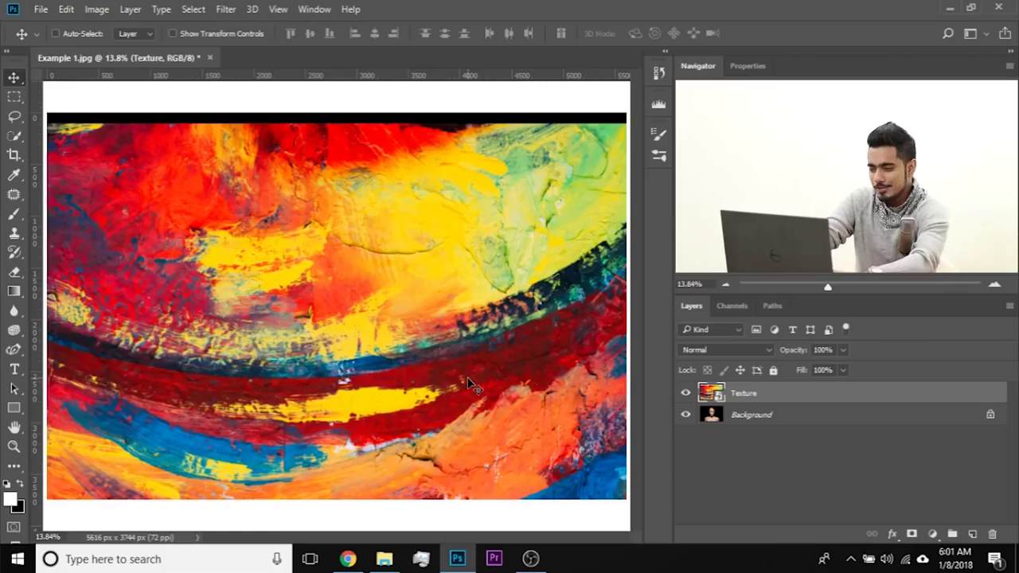
# Step: Rasterize the Texture layer for retouching the cracks in the yellow paint
pyautogui.hotkey('ctrl', '+')
pyautogui.hotkey('ctrl', '+')
pyautogui.hotkey('ctrl', '+')
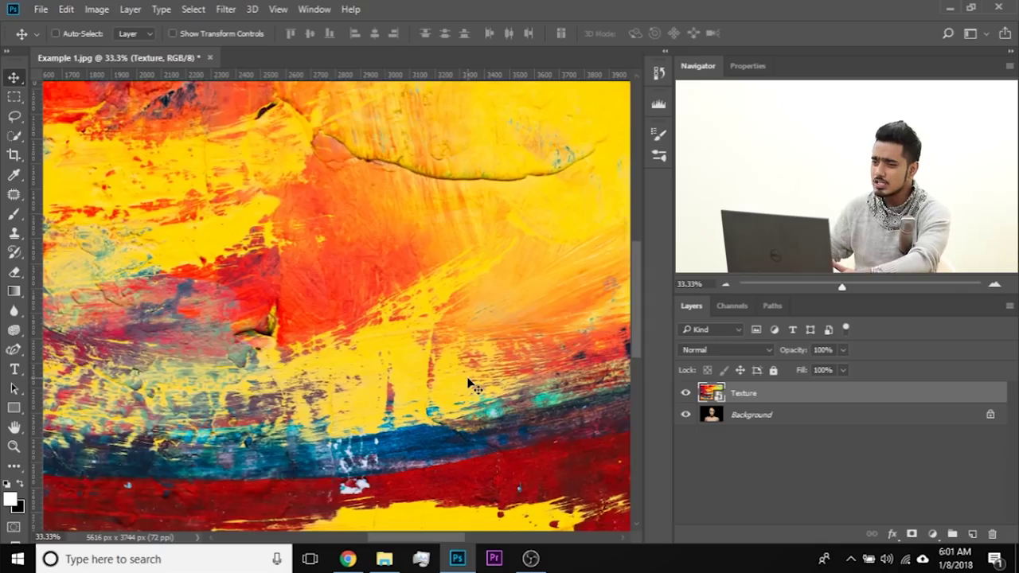
pyautogui.moveTo(441, 201); pyautogui.dragTo(338, 338)
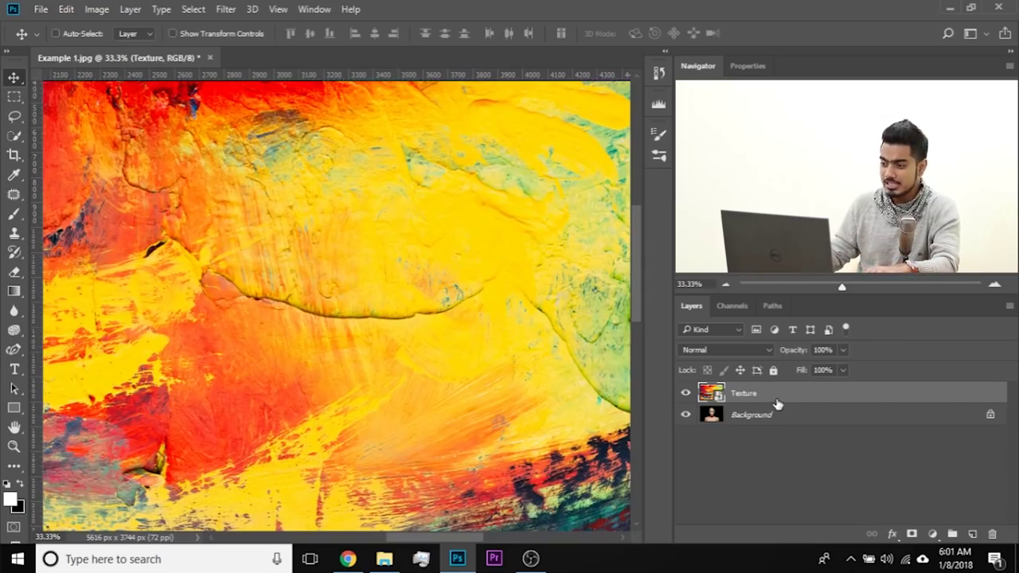
pyautogui.rightClick(800, 400)
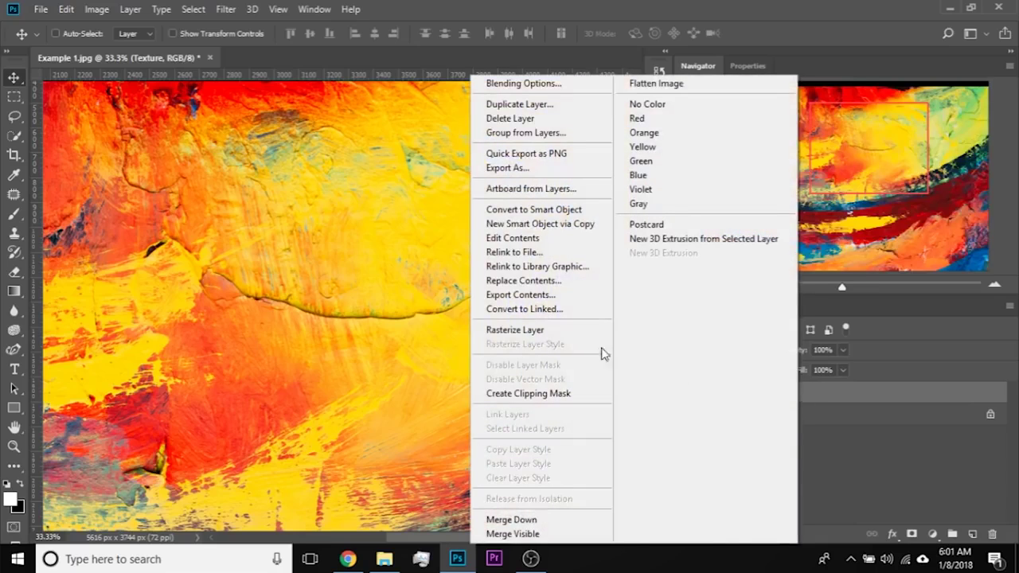
pyautogui.click(578, 332)
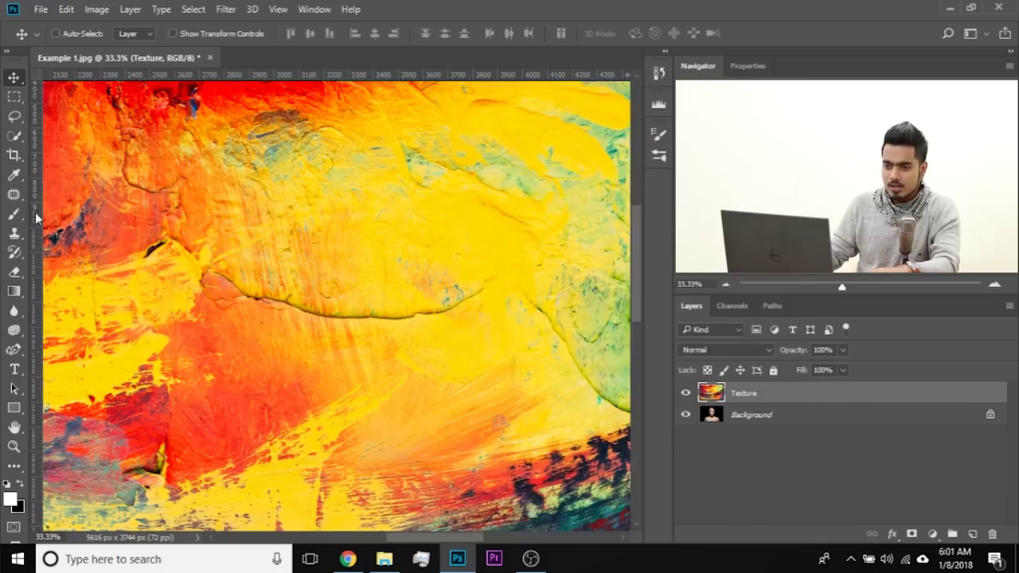
# Step: Outline the long curved crack in the yellow paint with the Lasso tool, including the dark chip at its end
pyautogui.click(14, 118)
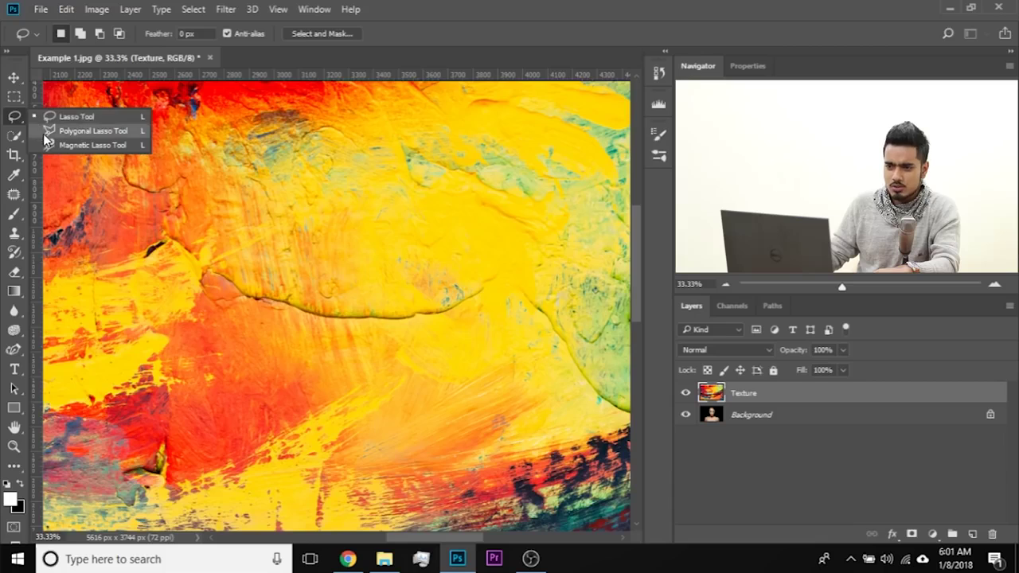
pyautogui.click(49, 119)
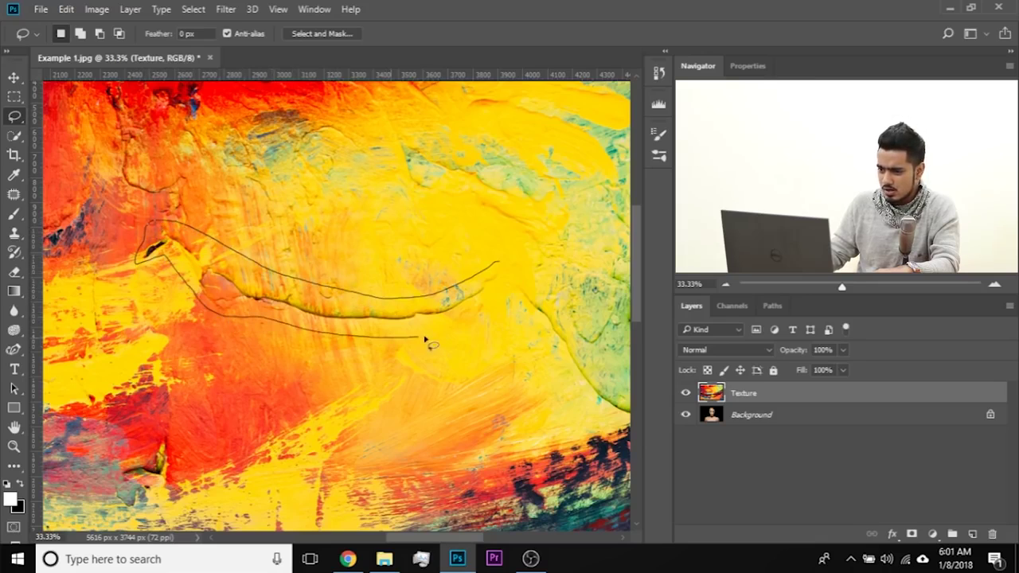
pyautogui.moveTo(513, 279); pyautogui.dragTo(514, 280)
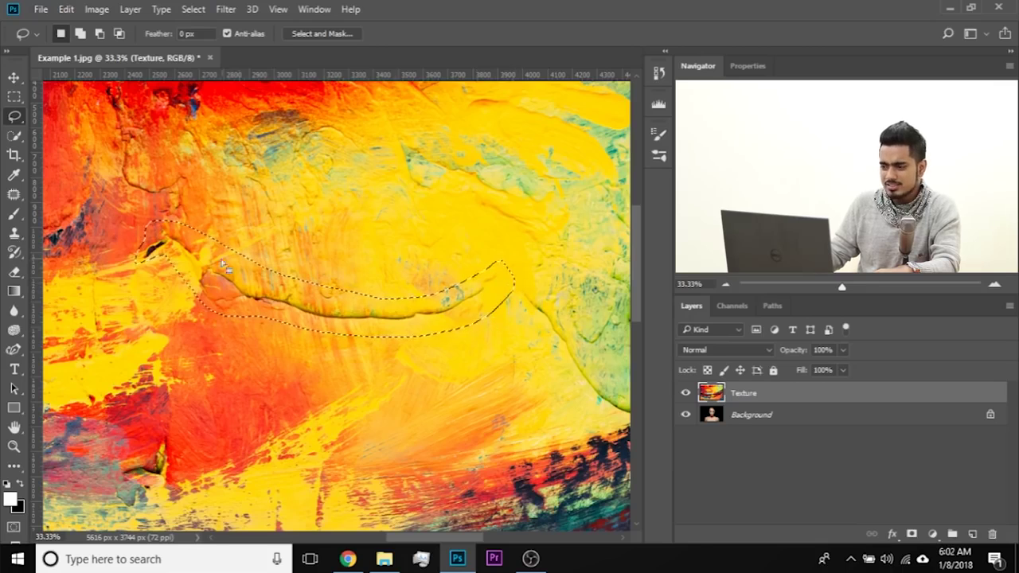
# Step: Fill the outlined curved crack in the yellow paint with Content-Aware at 100% opacity and clear the selection
pyautogui.click(66, 9)
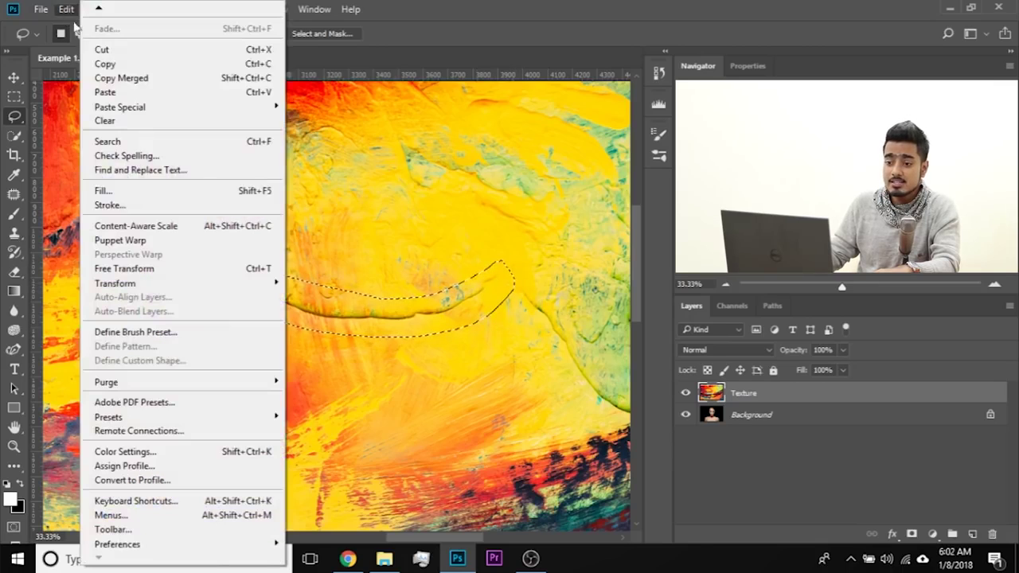
pyautogui.click(175, 194)
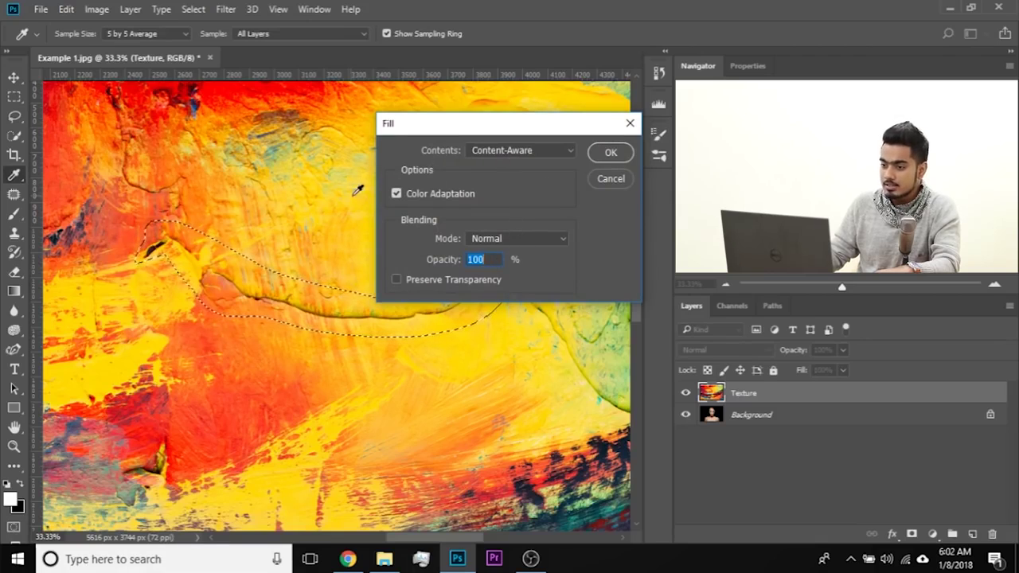
pyautogui.click(607, 153)
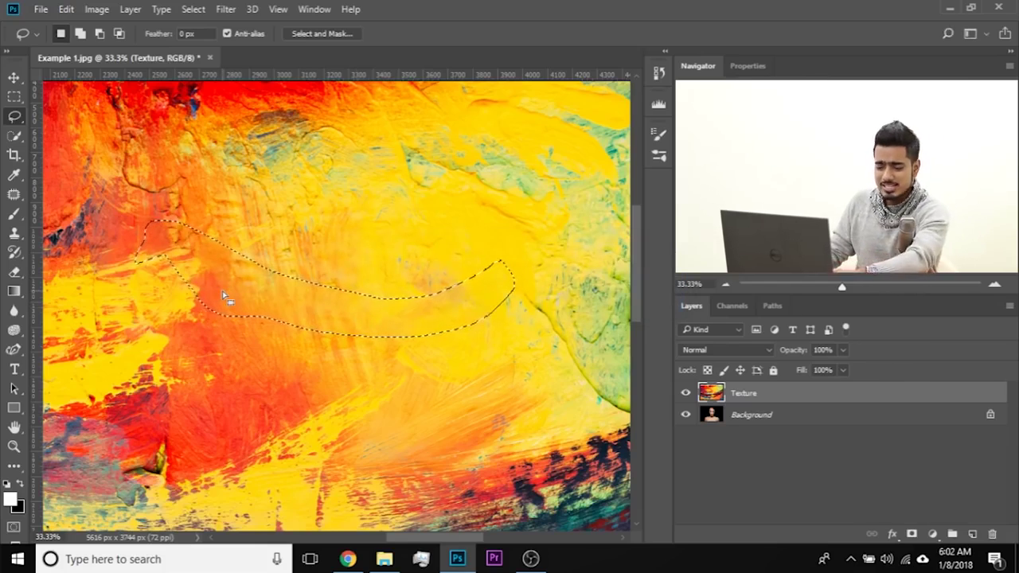
pyautogui.hotkey('ctrl', 'd')
# Step: Outline the raised green patch above the dark blue band, replace it with a Content-Aware fill, and deselect
pyautogui.hscroll(6, 437, 315)
pyautogui.scroll(-1, 437, 314)
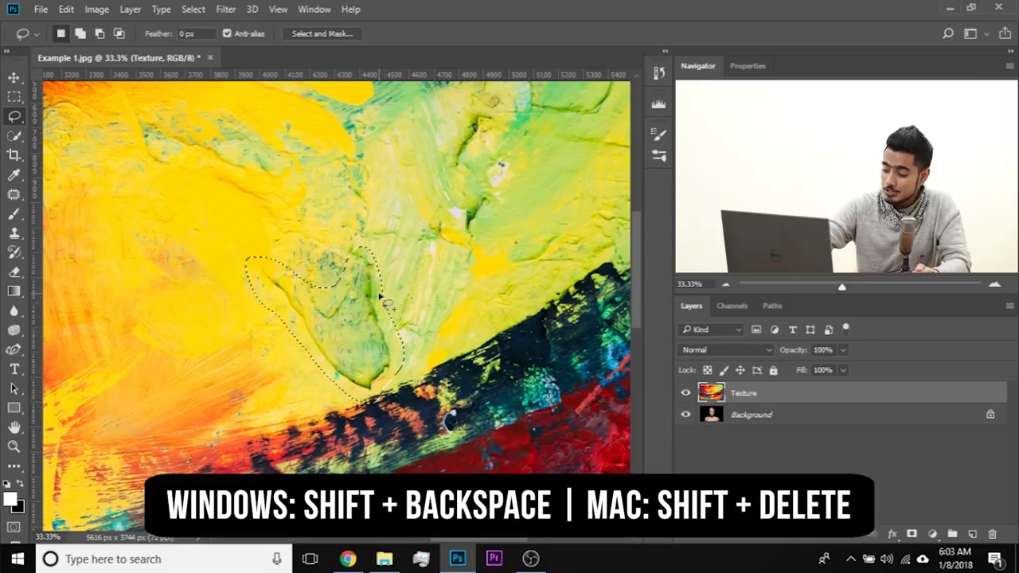
pyautogui.hotkey('shift', 'BackSpace')
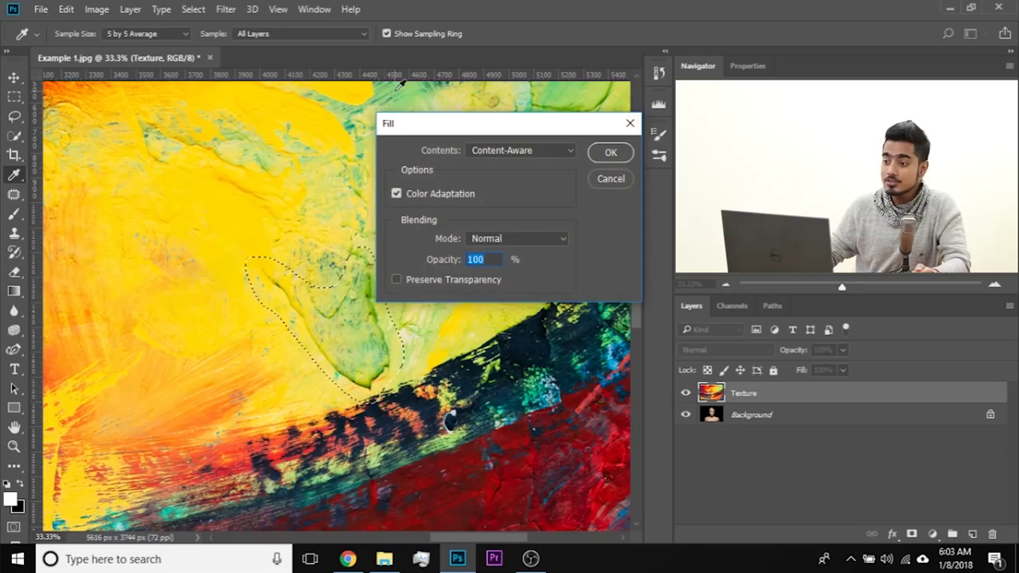
pyautogui.click(511, 152)
pyautogui.click(511, 151)
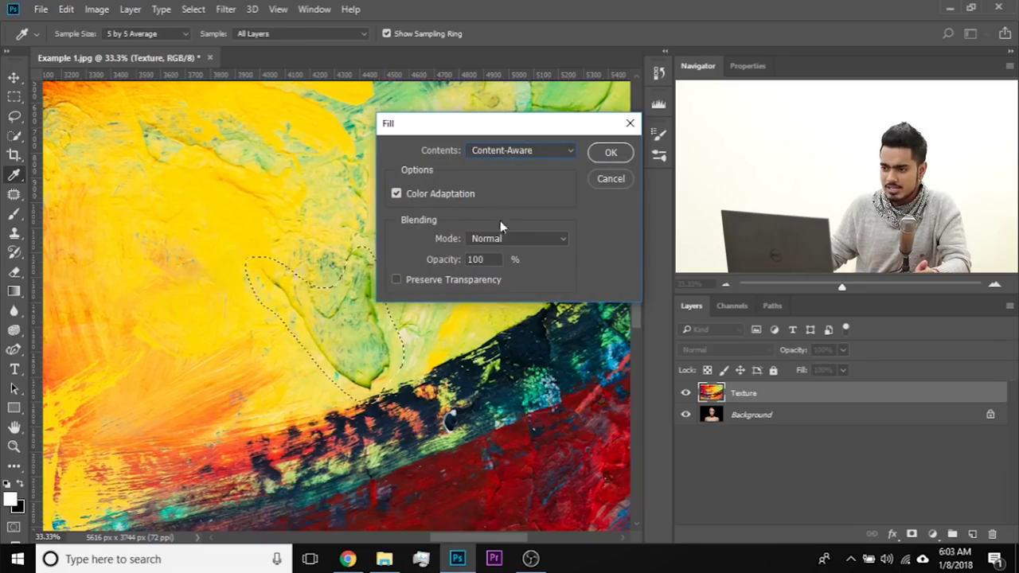
pyautogui.click(611, 155)
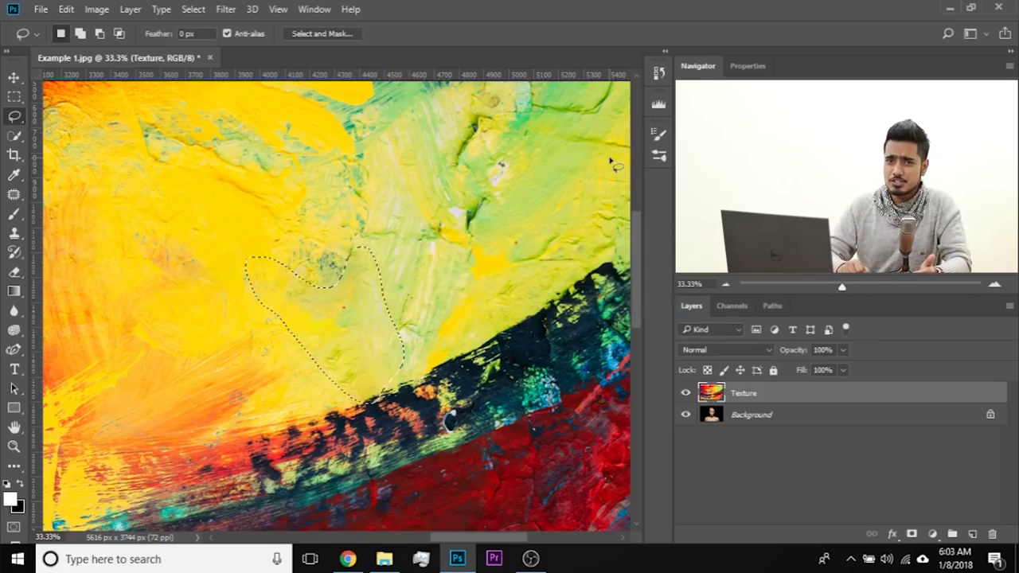
pyautogui.hotkey('ctrl', 'd')
# Step: Select the dark crack beside the white chips in the light green paint and fill it with Content-Aware
pyautogui.moveTo(559, 186)
pyautogui.mouseDown()
pyautogui.moveTo(494, 230)
pyautogui.moveTo(450, 281)
pyautogui.moveTo(361, 317)
pyautogui.moveTo(341, 299)
pyautogui.moveTo(335, 329)
pyautogui.moveTo(356, 332)
pyautogui.moveTo(371, 277)
pyautogui.mouseUp()
pyautogui.hotkey('shift', 'BackSpace')
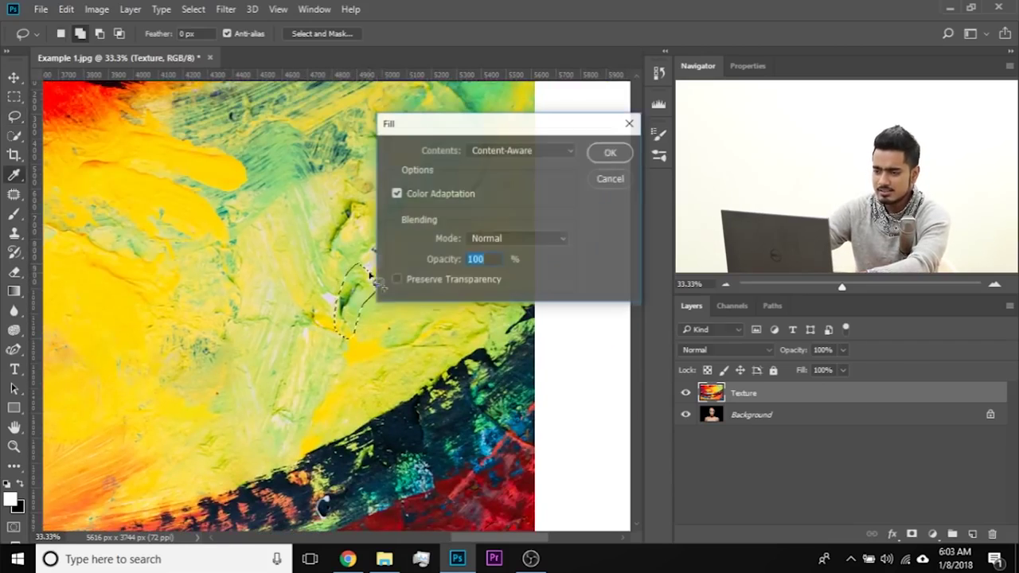
pyautogui.click(607, 154)
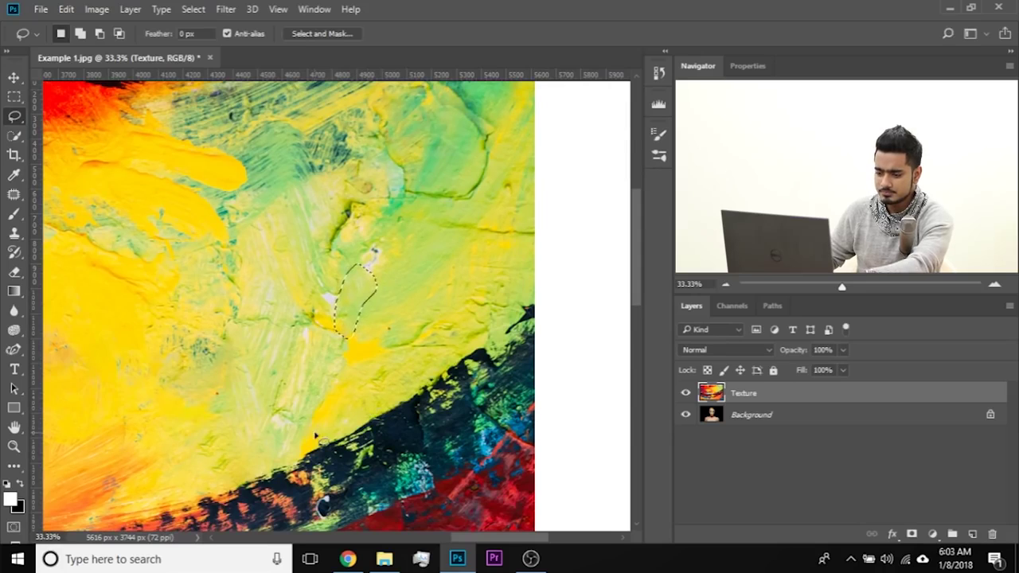
# Step: Lasso the long dark crack across the lower orange paint, remove it with a Content-Aware fill, and deselect
pyautogui.moveTo(299, 433); pyautogui.dragTo(494, 187)
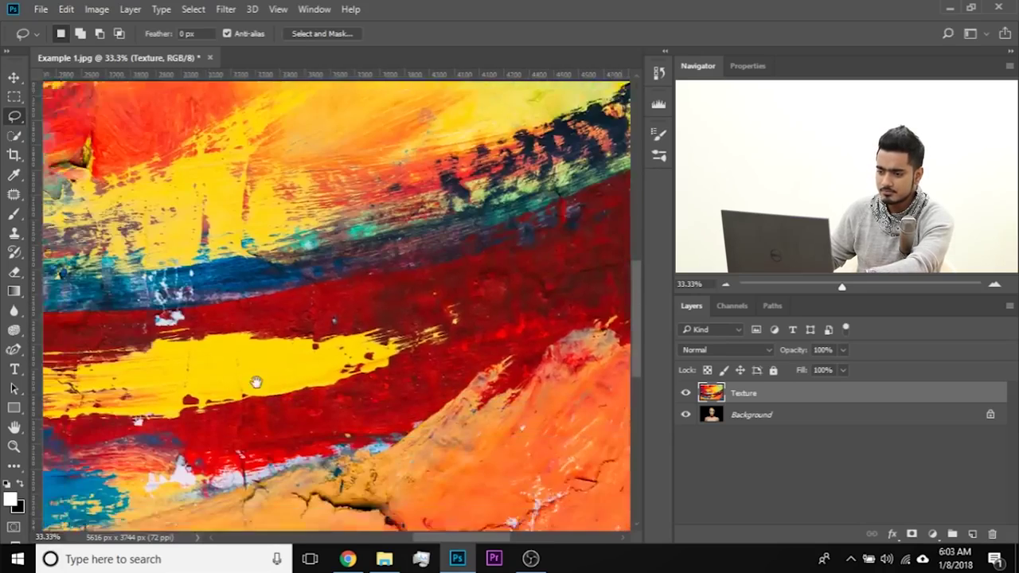
pyautogui.moveTo(254, 384); pyautogui.dragTo(473, 207)
pyautogui.moveTo(344, 275); pyautogui.dragTo(66, 347)
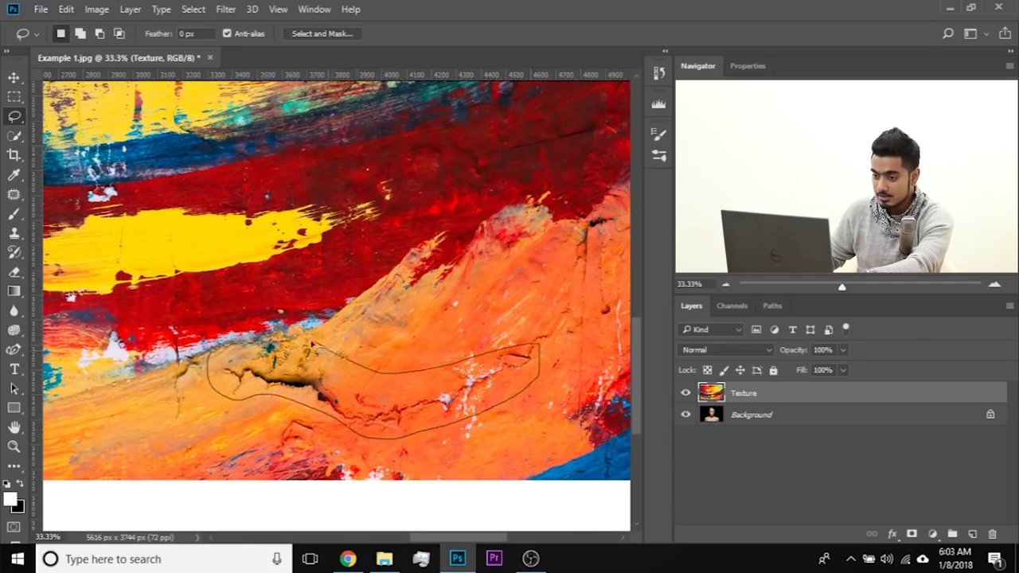
pyautogui.moveTo(311, 344); pyautogui.dragTo(310, 345)
pyautogui.hotkey('shift', 'BackSpace')
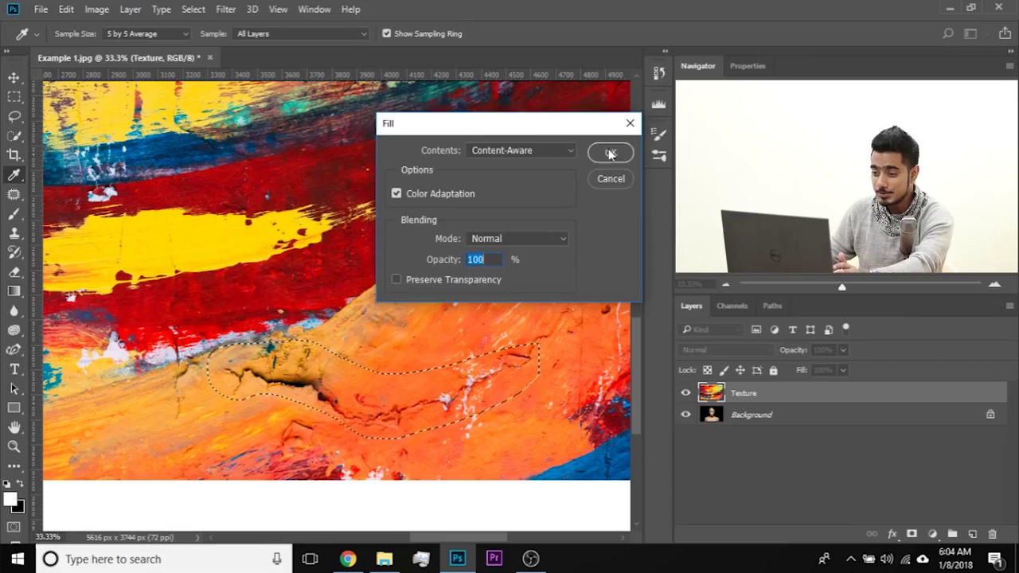
pyautogui.click(610, 149)
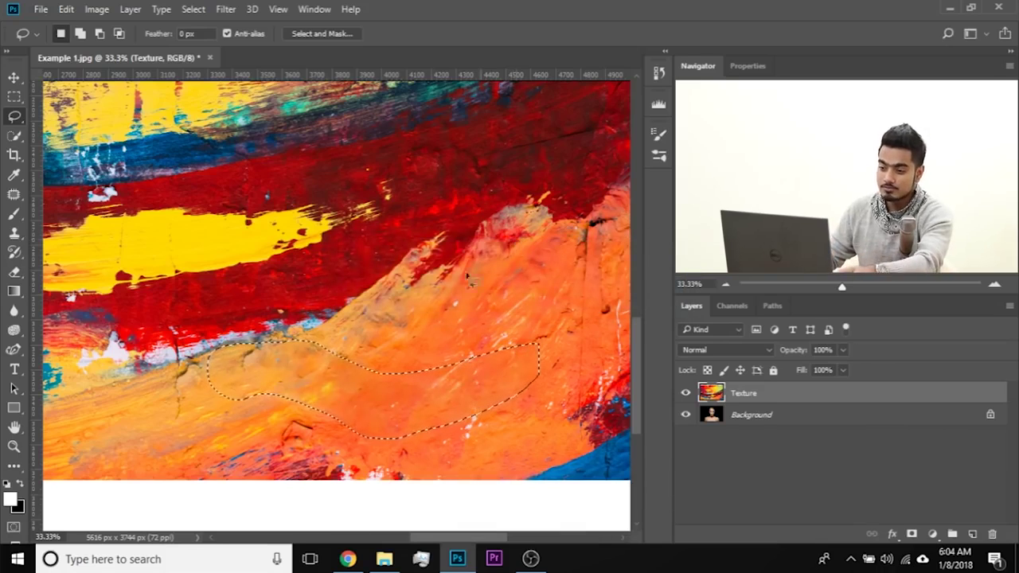
pyautogui.hotkey('ctrl', 'd')
# Step: Set the Texture layer's blend mode to Multiply
pyautogui.moveTo(214, 333); pyautogui.dragTo(393, 296)
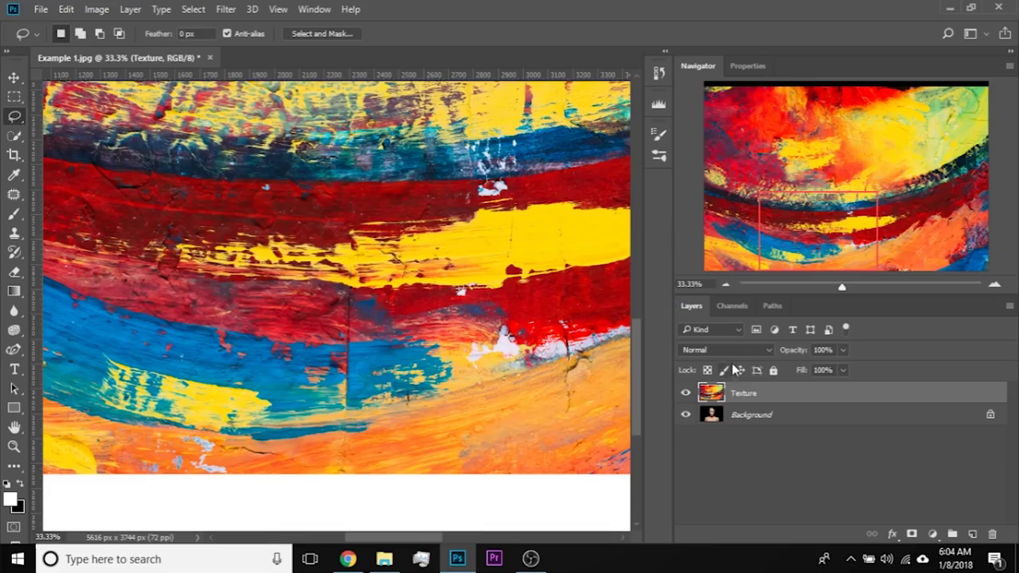
pyautogui.click(730, 348)
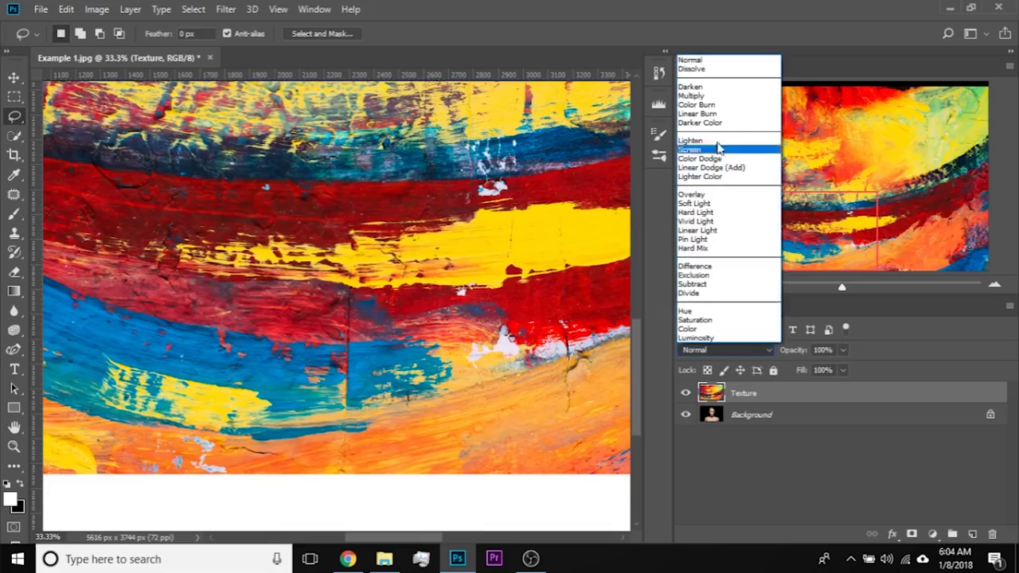
pyautogui.click(706, 96)
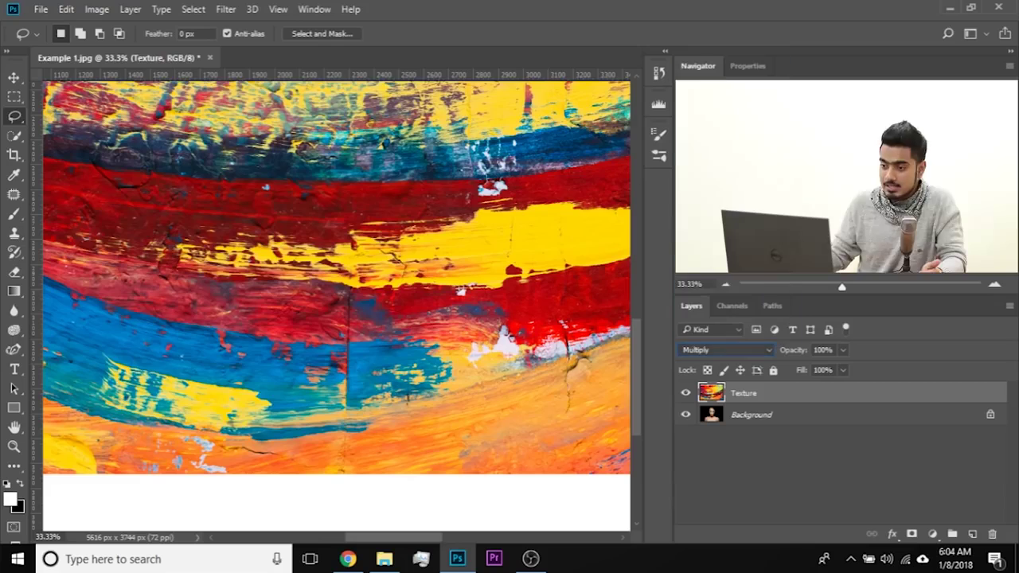
# Step: Examine the blended texture up close on the woman's face, eyes and forehead for distracting cracks
pyautogui.moveTo(533, 308); pyautogui.dragTo(480, 570)
pyautogui.moveTo(457, 333); pyautogui.dragTo(443, 443)
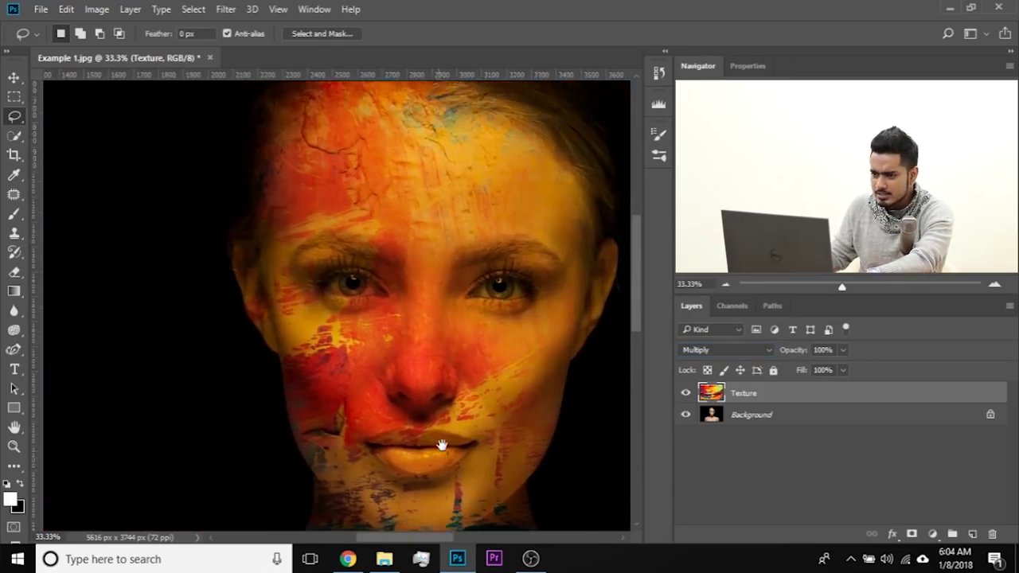
pyautogui.moveTo(432, 276); pyautogui.dragTo(449, 321)
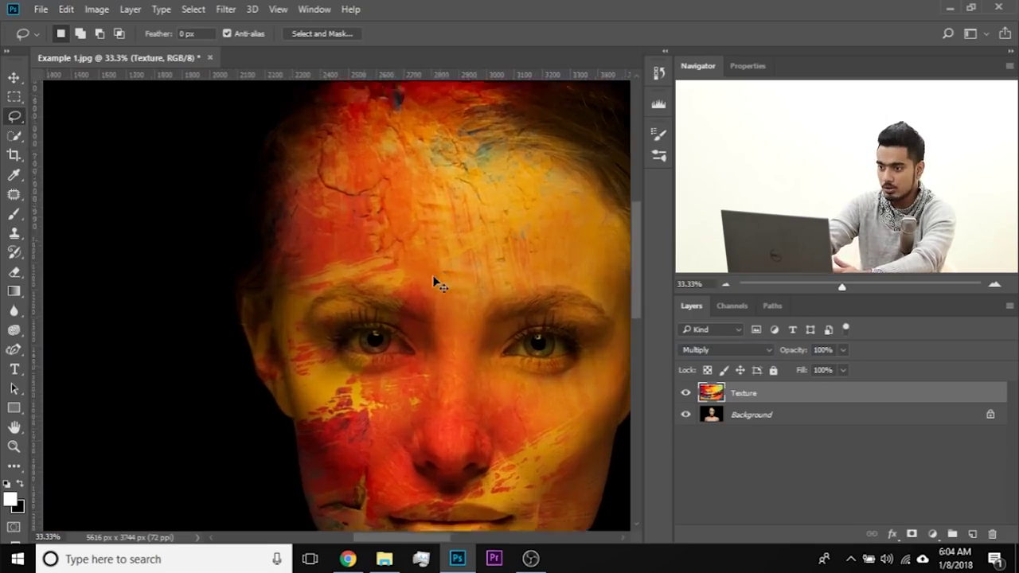
pyautogui.hotkey('ctrl', '+')
pyautogui.hotkey('ctrl', '+')
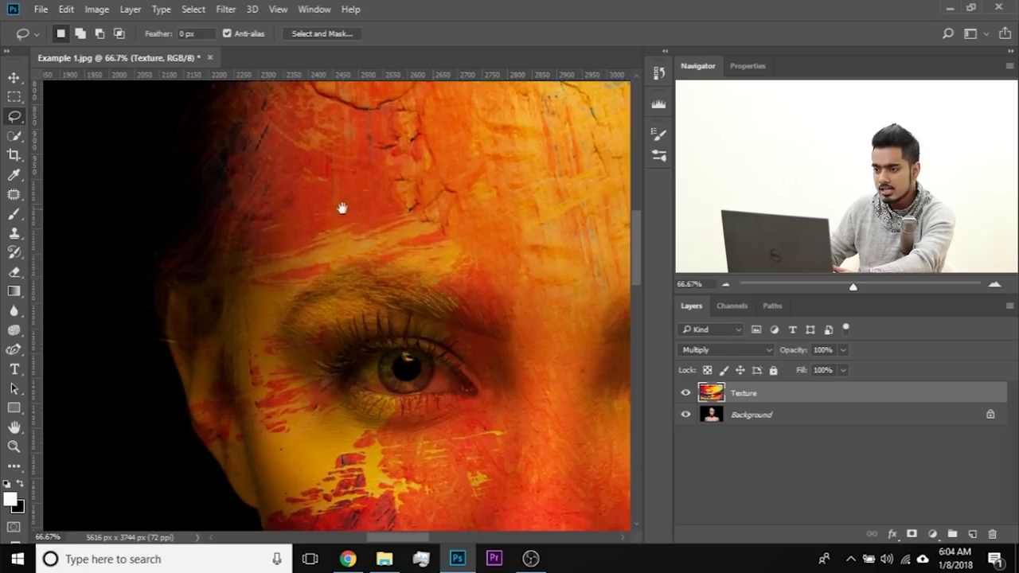
pyautogui.moveTo(352, 338); pyautogui.dragTo(349, 360)
pyautogui.moveTo(343, 225); pyautogui.dragTo(348, 400)
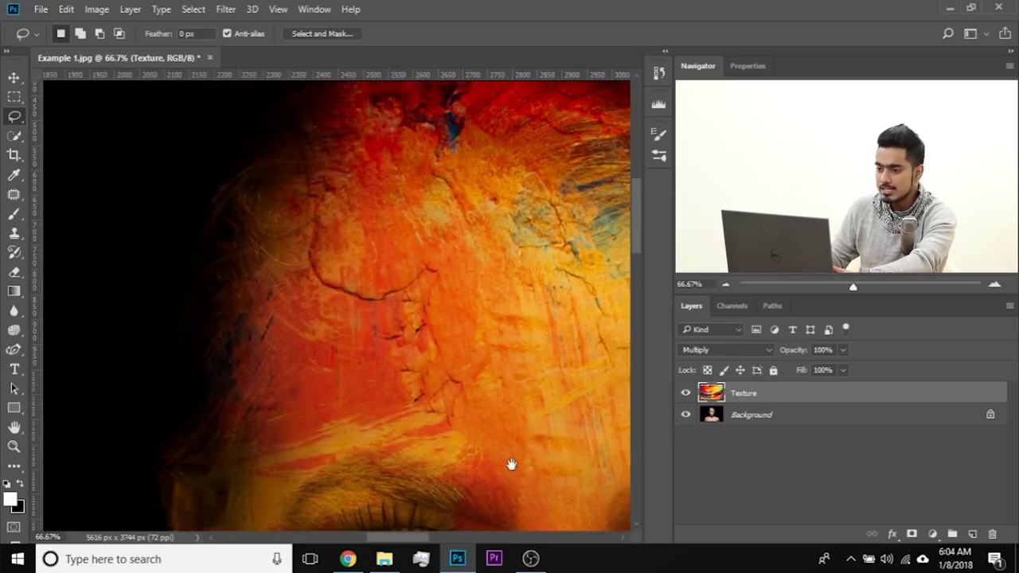
pyautogui.moveTo(563, 494); pyautogui.dragTo(509, 427)
# Step: Outline the bent crack on the cheek beside the mouth corner, fill it with Content-Aware, and deselect
pyautogui.moveTo(466, 391)
pyautogui.mouseDown()
pyautogui.moveTo(369, 193)
pyautogui.moveTo(350, 55)
pyautogui.mouseUp()
pyautogui.moveTo(343, 348)
pyautogui.mouseDown()
pyautogui.moveTo(483, 305)
pyautogui.moveTo(536, 380)
pyautogui.mouseUp()
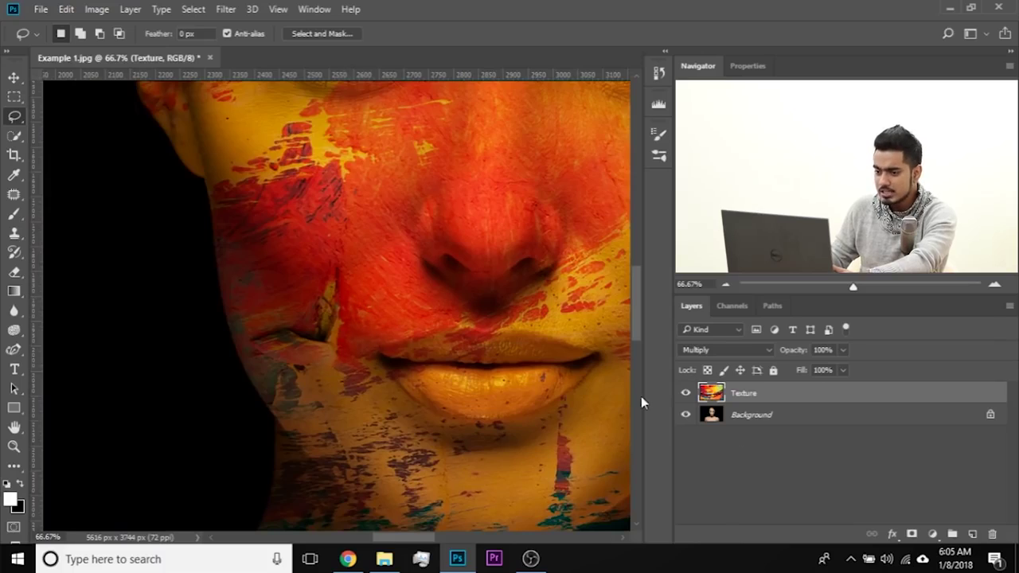
pyautogui.moveTo(344, 248); pyautogui.dragTo(321, 302)
pyautogui.moveTo(293, 336)
pyautogui.mouseDown()
pyautogui.moveTo(324, 326)
pyautogui.moveTo(335, 241)
pyautogui.mouseUp()
pyautogui.moveTo(296, 332)
pyautogui.mouseDown()
pyautogui.moveTo(247, 343)
pyautogui.moveTo(319, 361)
pyautogui.moveTo(336, 353)
pyautogui.moveTo(356, 264)
pyautogui.mouseUp()
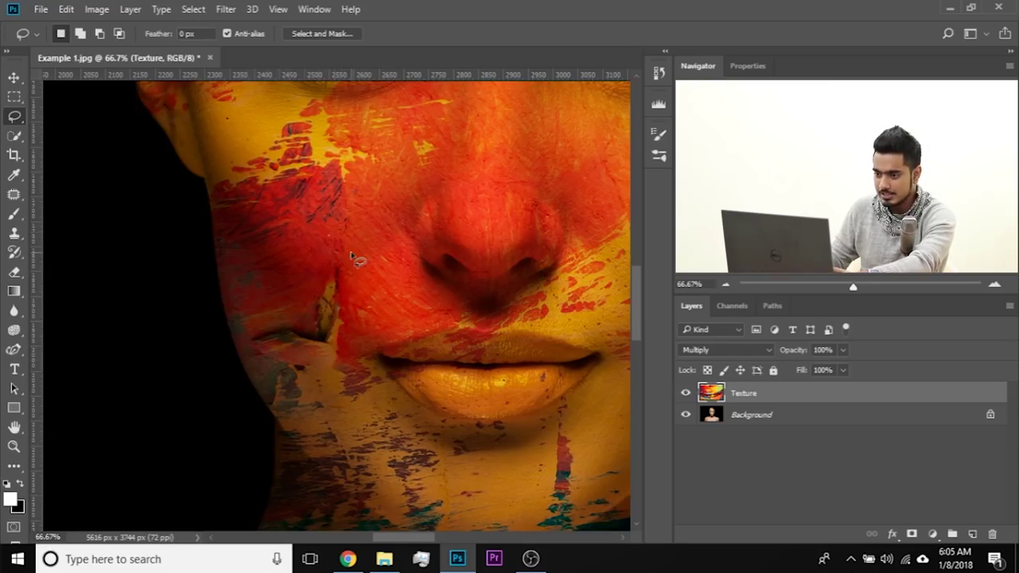
pyautogui.hotkey('shift', 'F5')
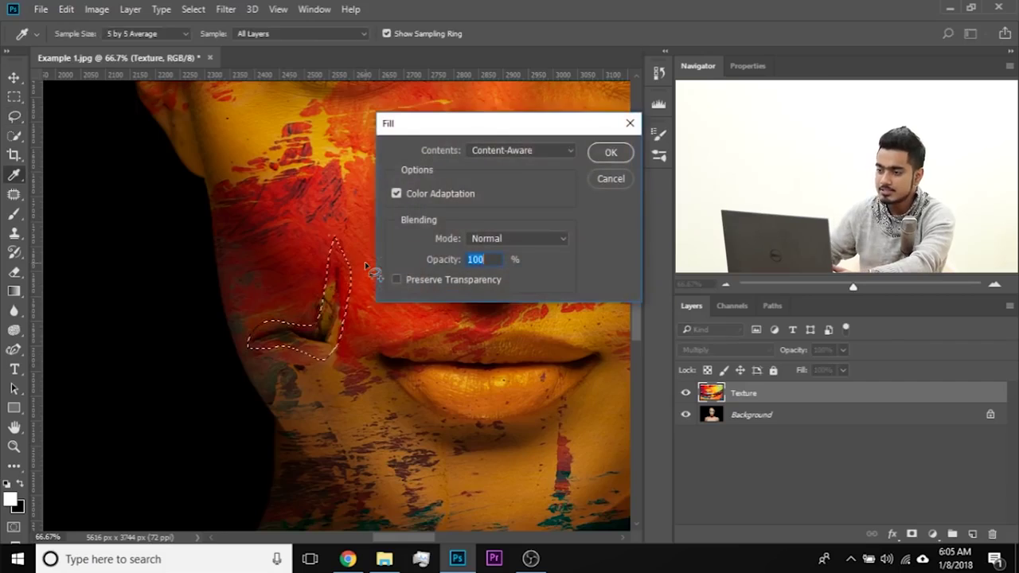
pyautogui.click(611, 159)
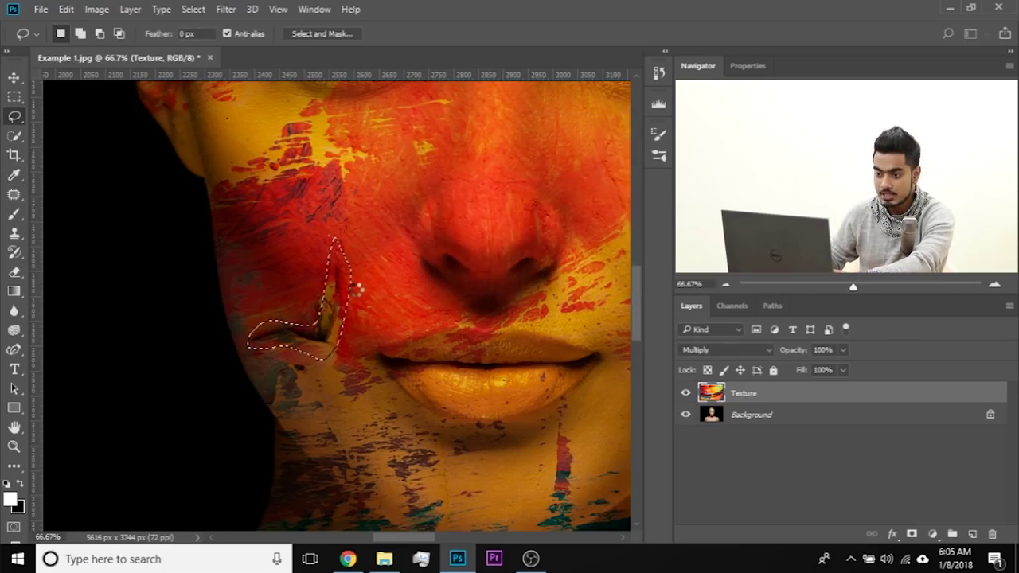
pyautogui.hotkey('ctrl', 'd')
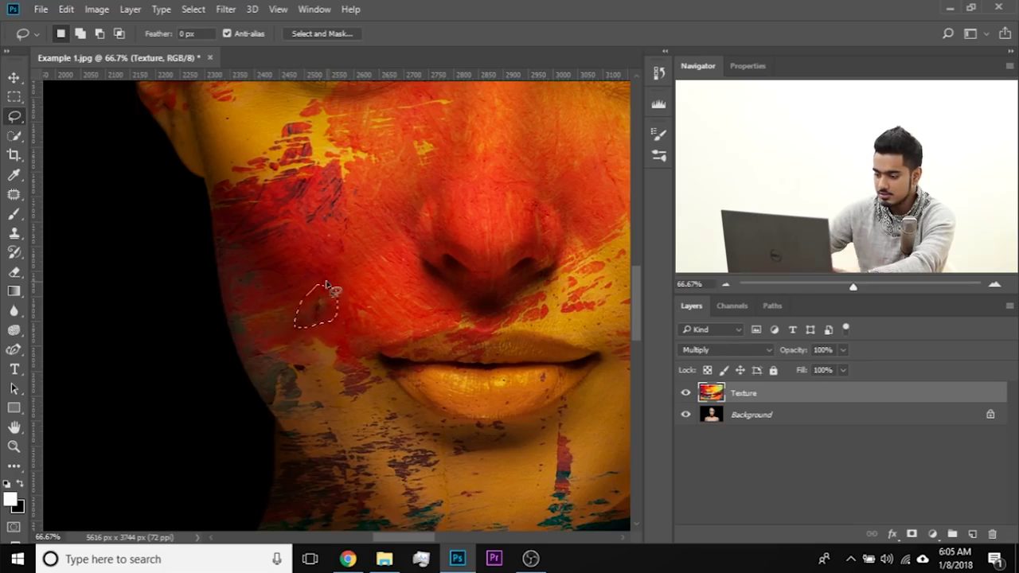
# Step: Fill the small selected dark spot remaining on the red cheek paint with Content-Aware and clear the selection
pyautogui.hotkey('shift', 'F5')
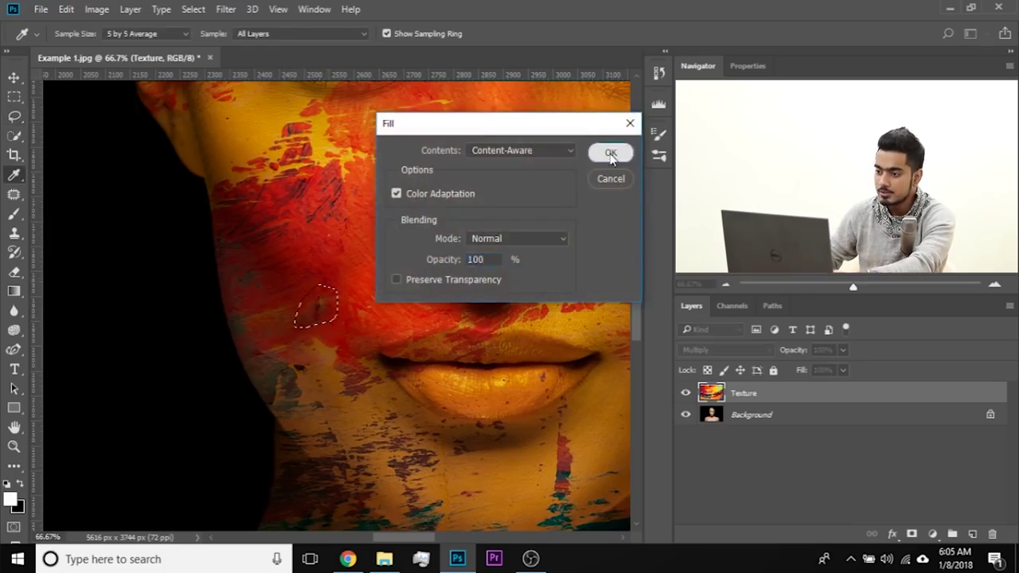
pyautogui.click(611, 153)
pyautogui.hotkey('ctrl', 'd')
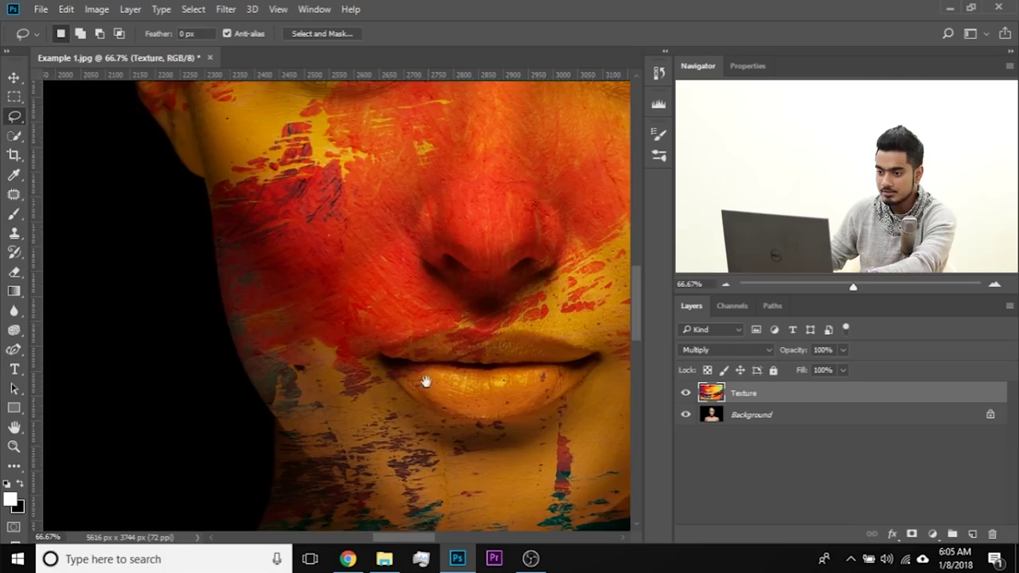
# Step: Lasso the vertical crack running from the red and white paint edge into the orange area, fill it with Content-Aware, and deselect
pyautogui.moveTo(431, 428); pyautogui.dragTo(360, 266)
pyautogui.moveTo(434, 438); pyautogui.dragTo(346, 252)
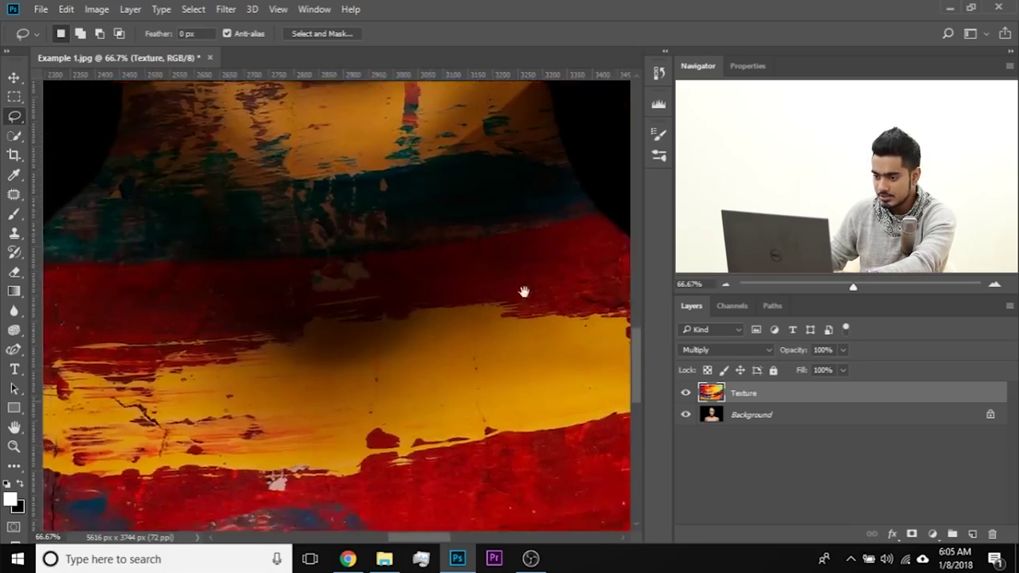
pyautogui.moveTo(510, 304); pyautogui.dragTo(577, 211)
pyautogui.moveTo(196, 409); pyautogui.dragTo(535, 180)
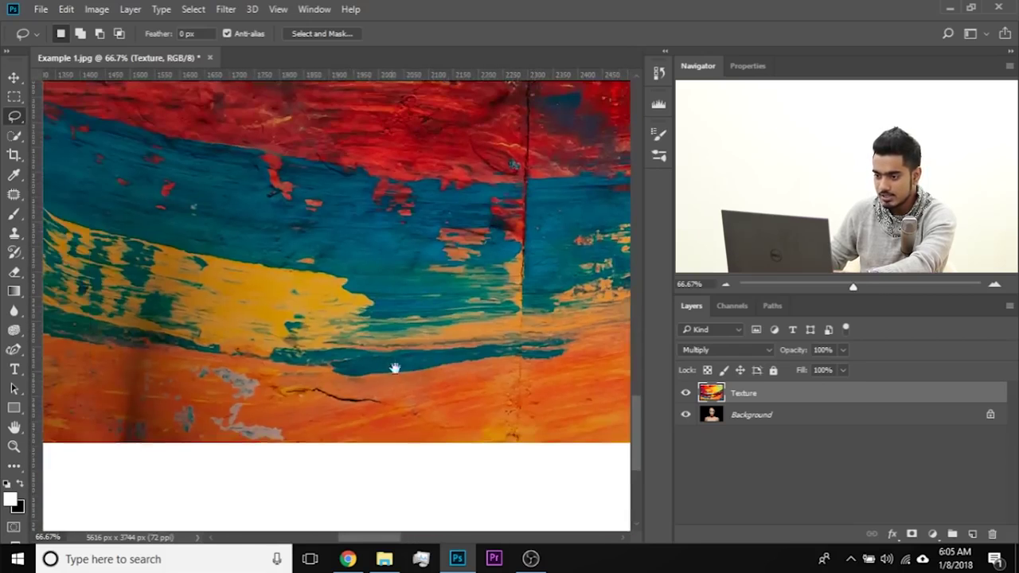
pyautogui.moveTo(282, 445); pyautogui.dragTo(225, 492)
pyautogui.moveTo(609, 262); pyautogui.dragTo(219, 433)
pyautogui.moveTo(526, 409)
pyautogui.mouseDown()
pyautogui.moveTo(268, 327)
pyautogui.moveTo(246, 305)
pyautogui.moveTo(273, 327)
pyautogui.mouseUp()
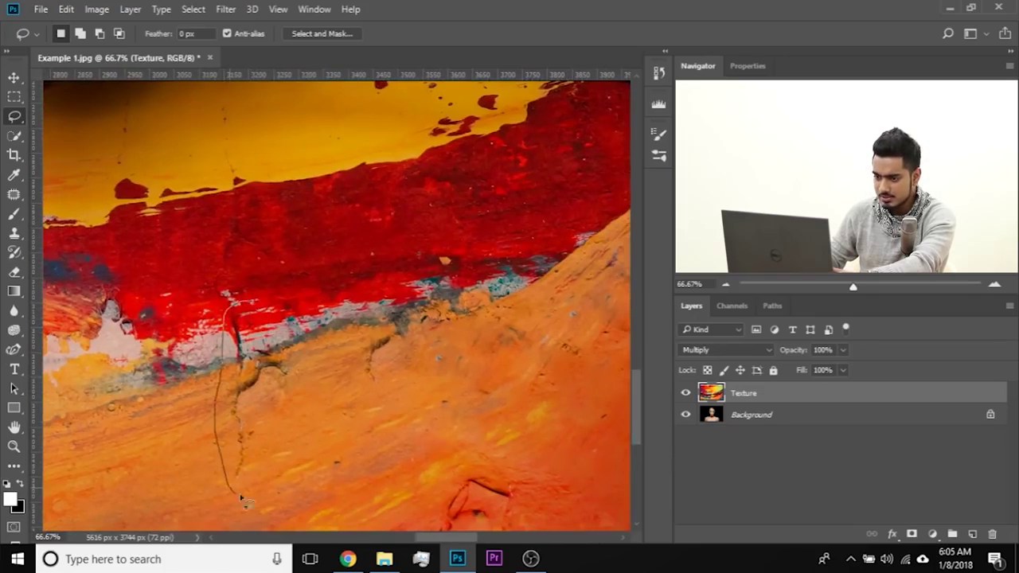
pyautogui.moveTo(251, 324); pyautogui.dragTo(239, 306)
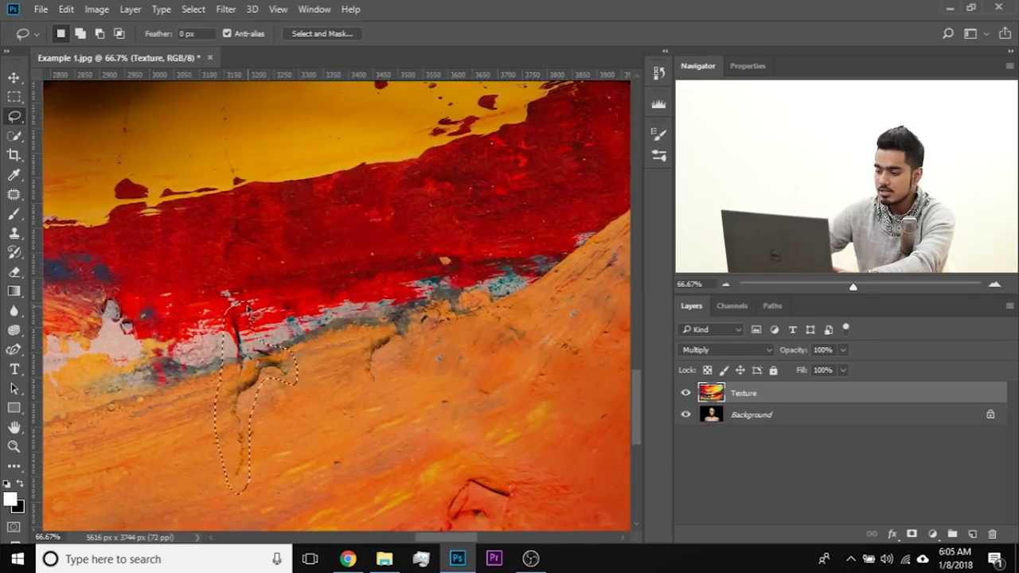
pyautogui.hotkey('shift', 'BackSpace')
pyautogui.press('Return')
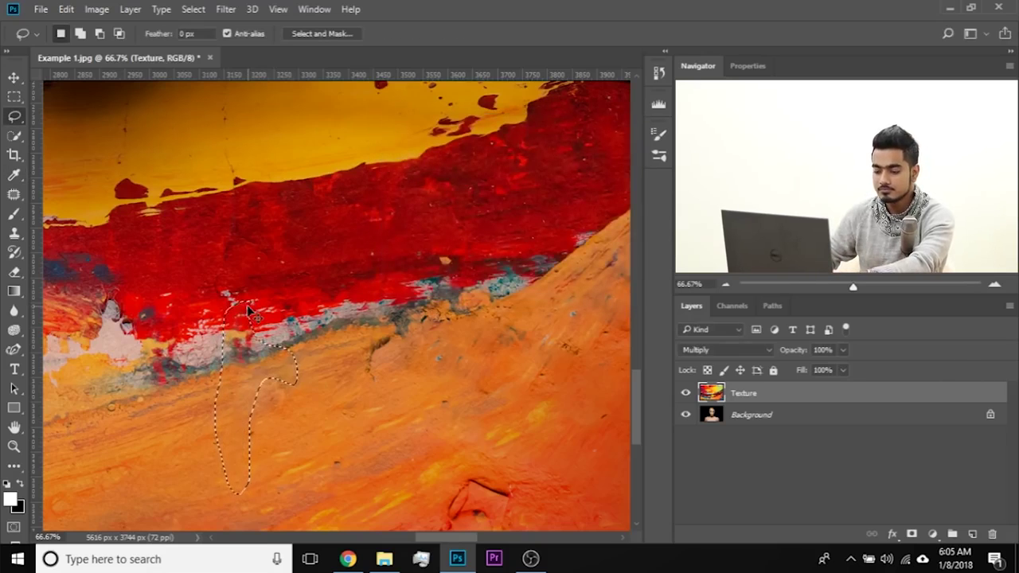
pyautogui.hotkey('ctrl', 'd')
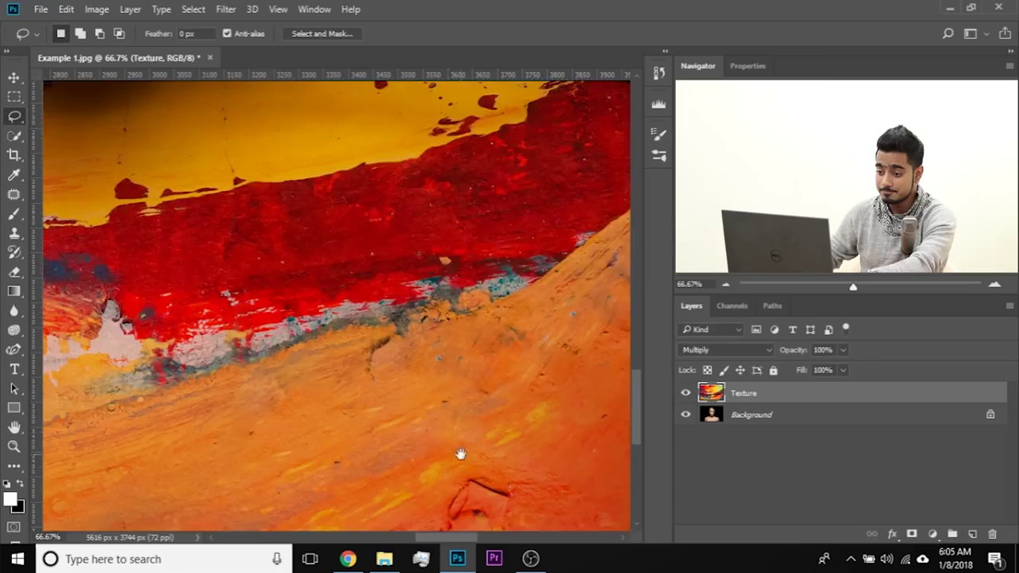
# Step: Lasso the bent crack in the orange paint near the image's lower edge, fill it with Content-Aware, and deselect
pyautogui.moveTo(459, 455); pyautogui.dragTo(334, 262)
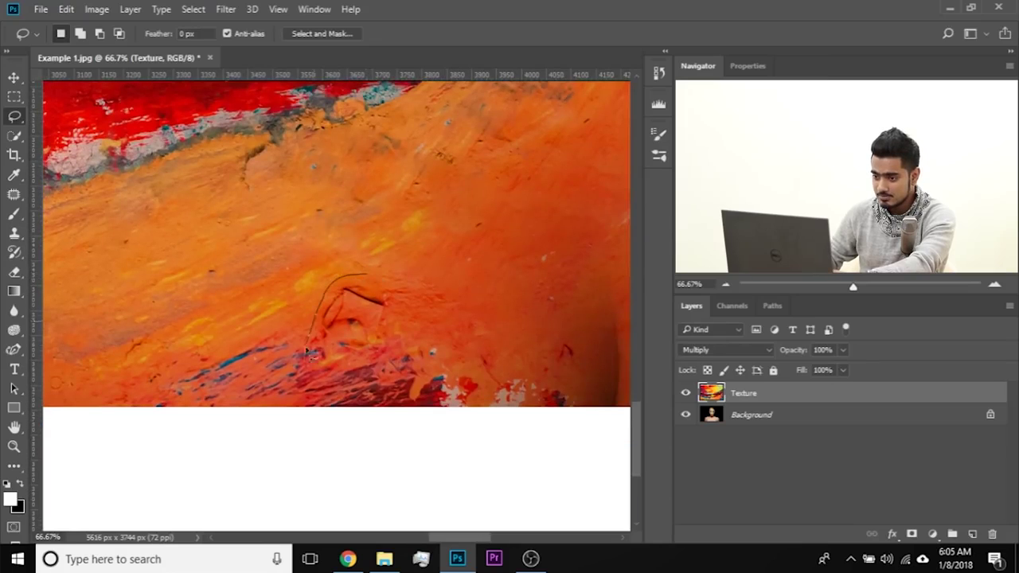
pyautogui.moveTo(367, 285); pyautogui.dragTo(359, 288)
pyautogui.hotkey('shift', 'BackSpace')
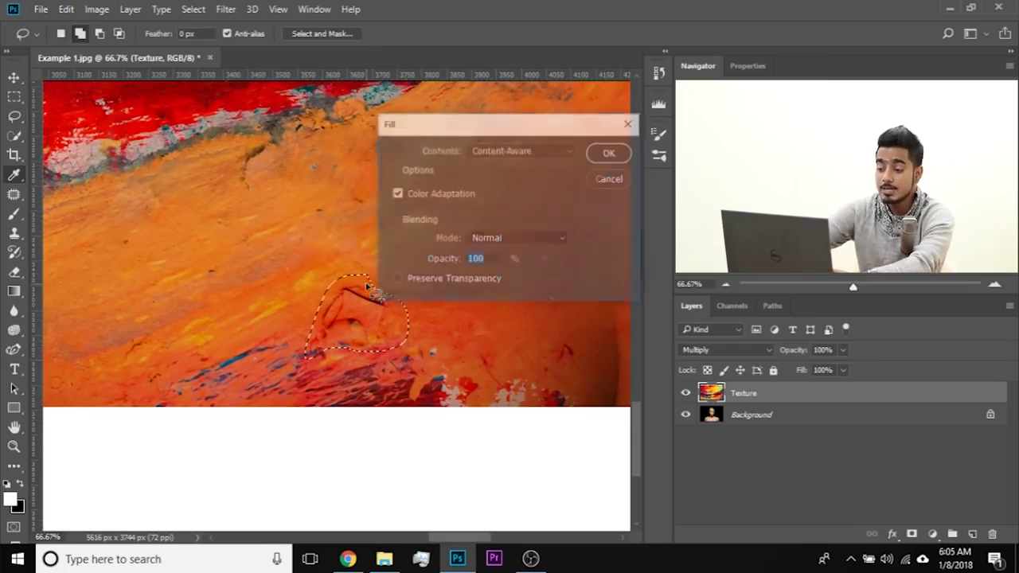
pyautogui.click(610, 152)
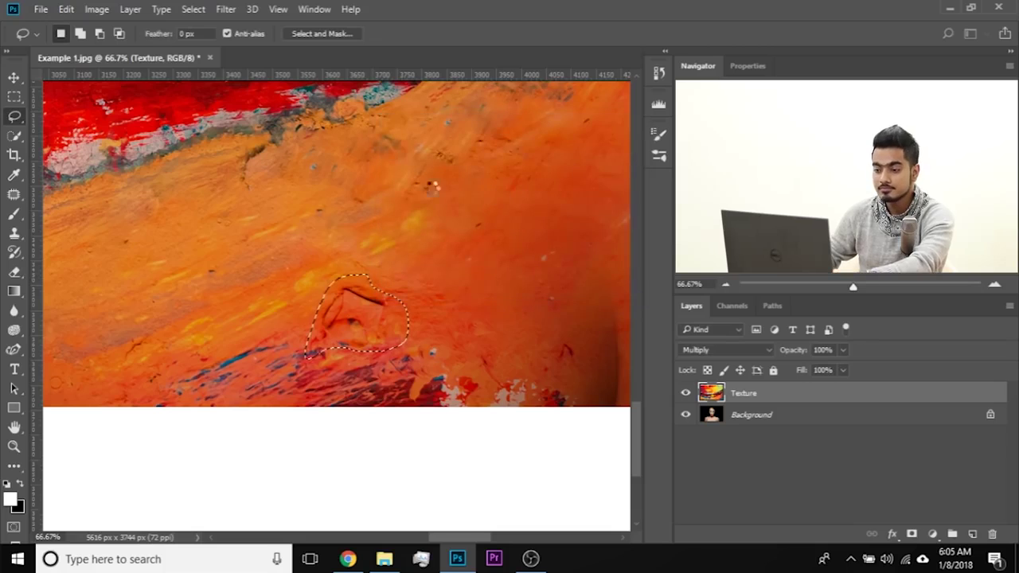
pyautogui.hotkey('ctrl', 'd')
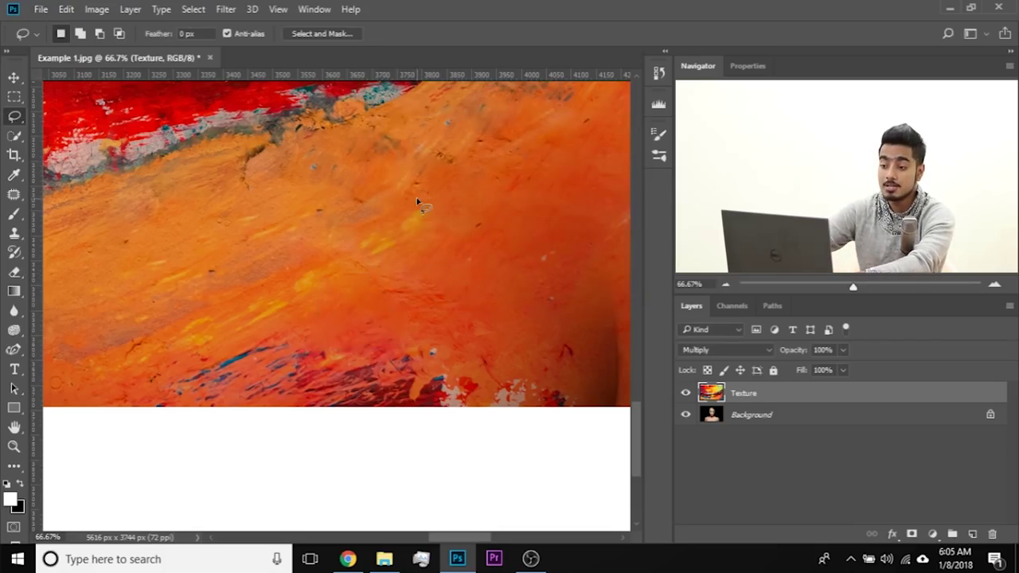
# Step: Shift the Texture layer slightly over the portrait with the Move tool and check the paint on the face and neck
pyautogui.hotkey('ctrl', '-')
pyautogui.hotkey('ctrl', '-')
pyautogui.hotkey('ctrl', '-')
pyautogui.hotkey('ctrl', '-')
pyautogui.hotkey('ctrl', '-')
pyautogui.hotkey('ctrl', '-')
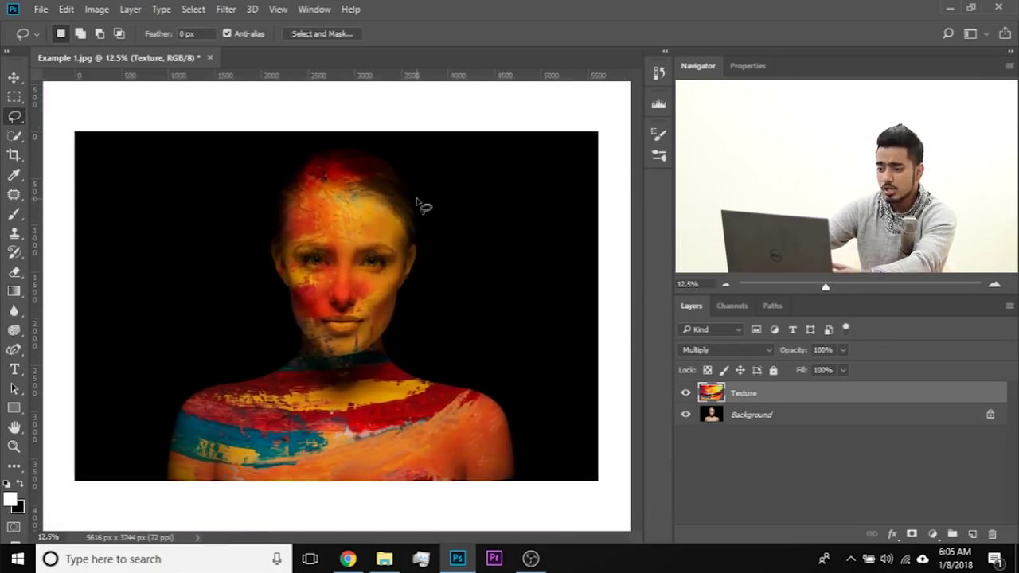
pyautogui.click(13, 77)
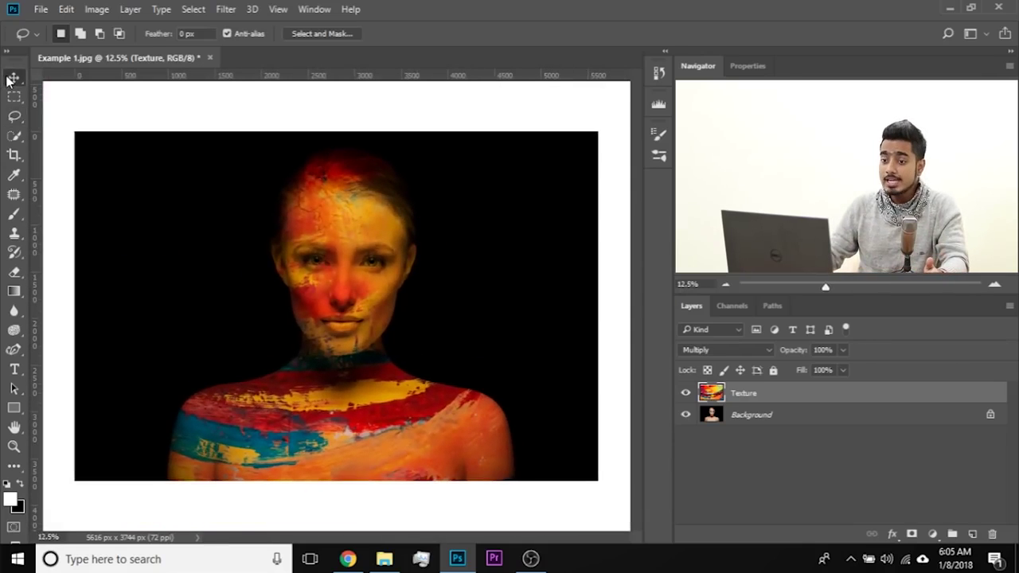
pyautogui.moveTo(374, 274); pyautogui.dragTo(374, 277)
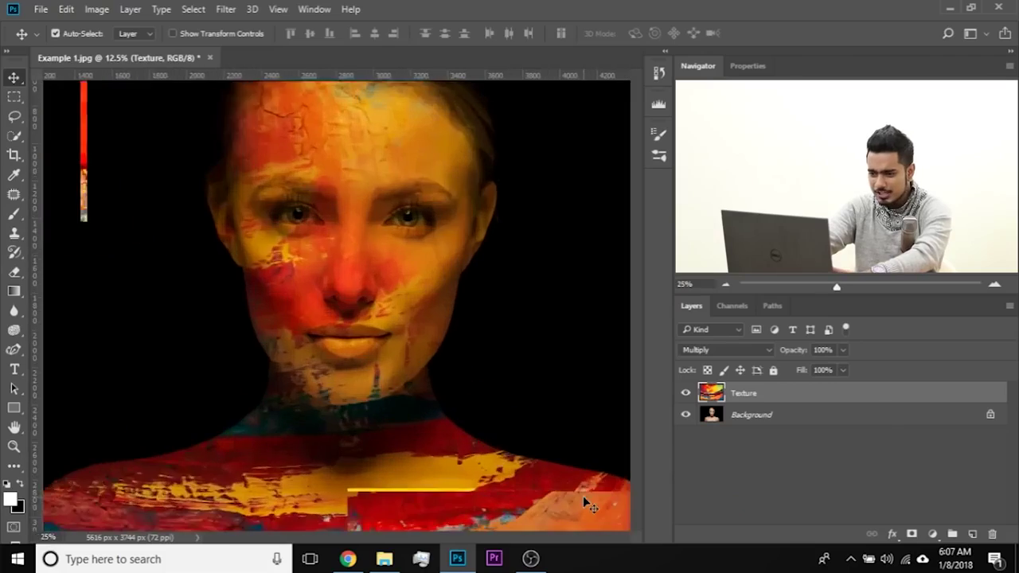
pyautogui.scroll(4, 583, 496)
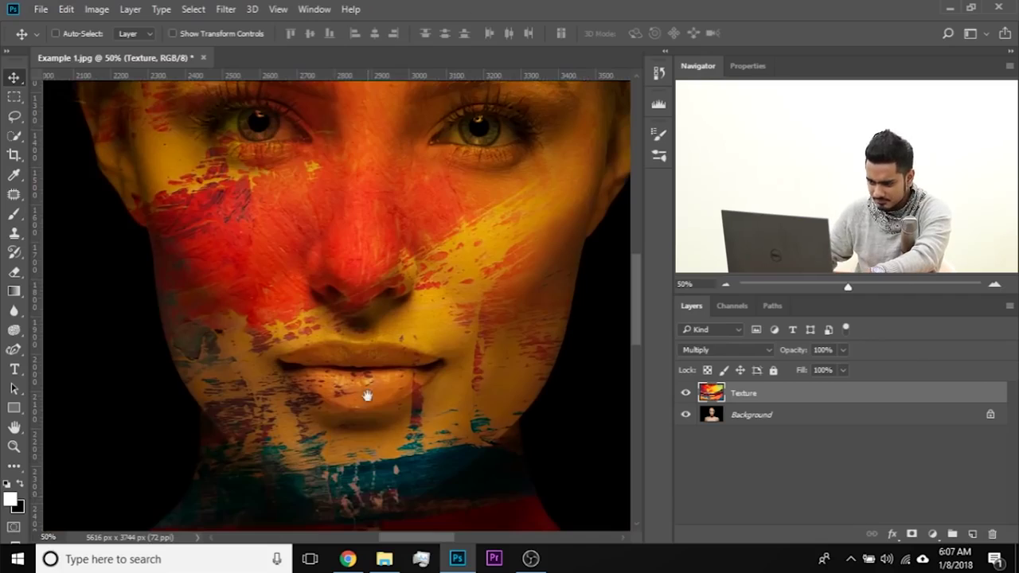
pyautogui.moveTo(368, 390); pyautogui.dragTo(392, 220)
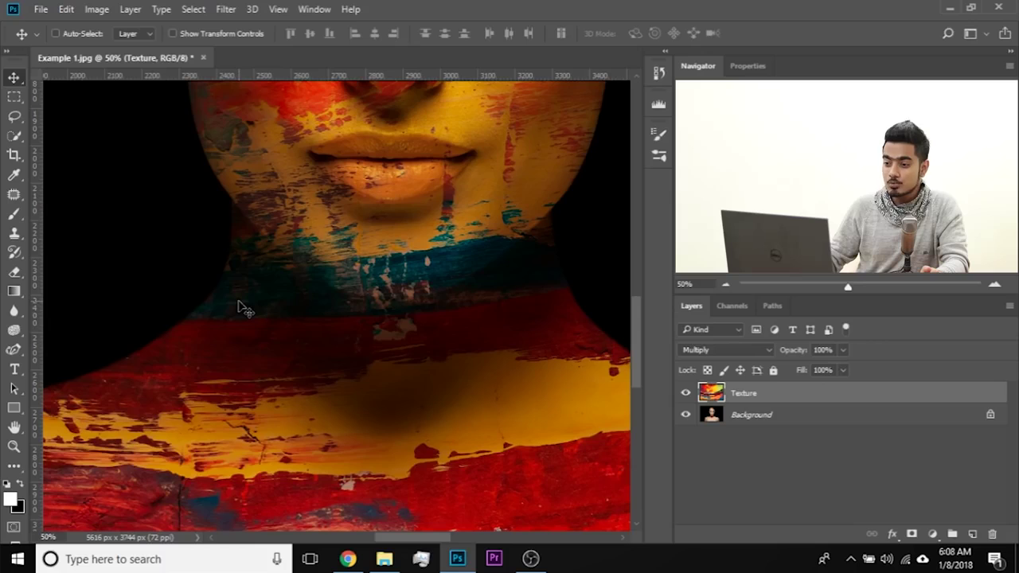
# Step: Duplicate the Texture layer, name the copy Face, and rename the original layer Body
pyautogui.hotkey('ctrl', '-')
pyautogui.hotkey('ctrl', '-')
pyautogui.hotkey('ctrl', '-')
pyautogui.hotkey('ctrl', '-')
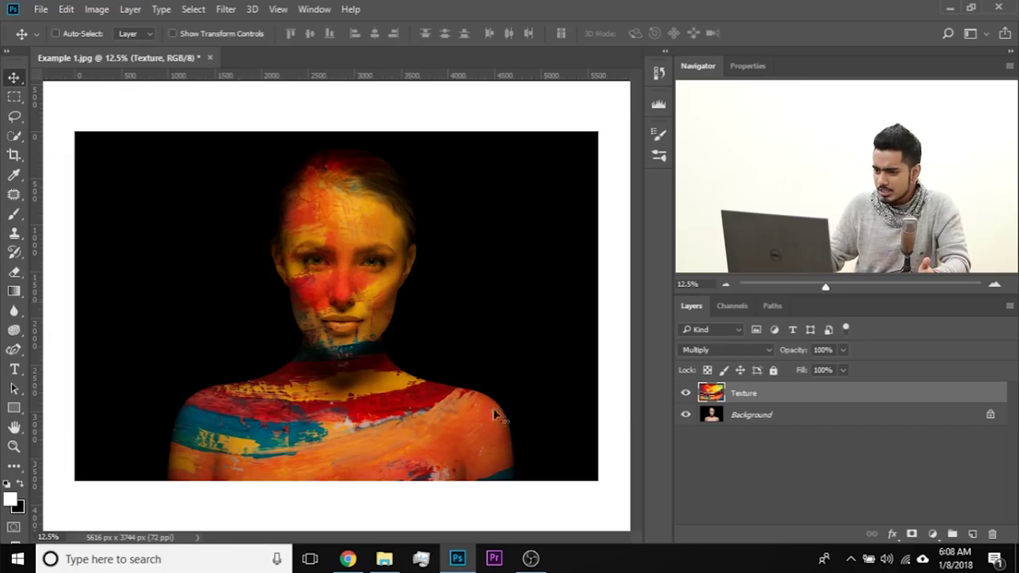
pyautogui.hotkey('ctrl', 'j')
pyautogui.doubleClick(752, 394)
pyautogui.write('Face')
pyautogui.press('Return')
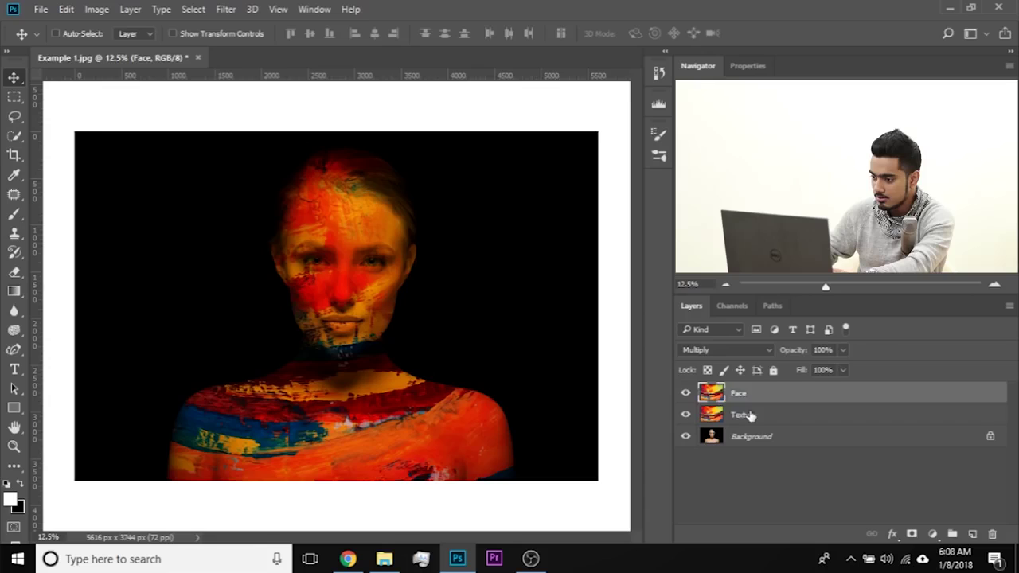
pyautogui.doubleClick(748, 415)
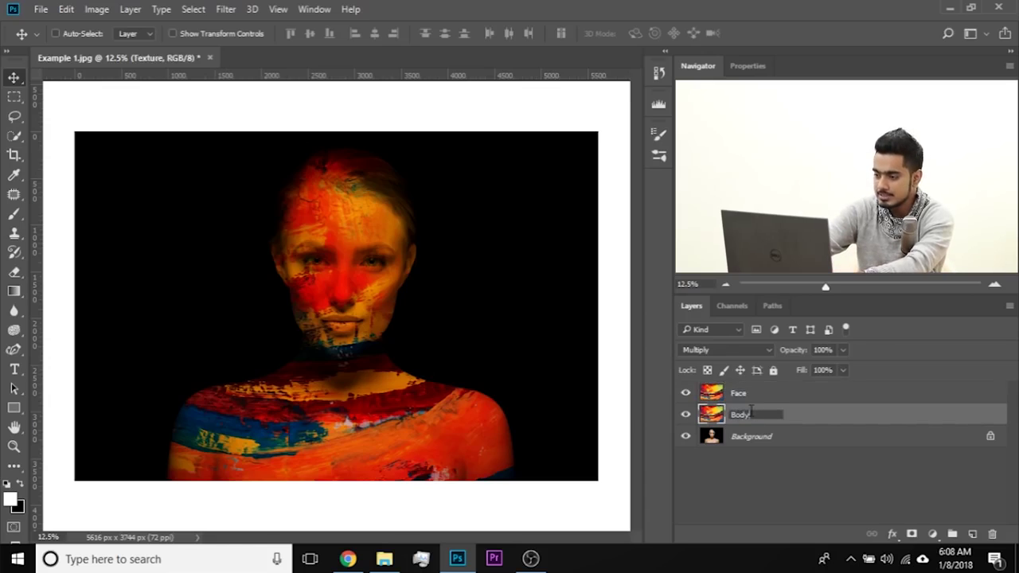
pyautogui.press('Return')
# Step: Hide the Face and Body layers to expose the woman's bare chin and jawline up close
pyautogui.click(686, 393)
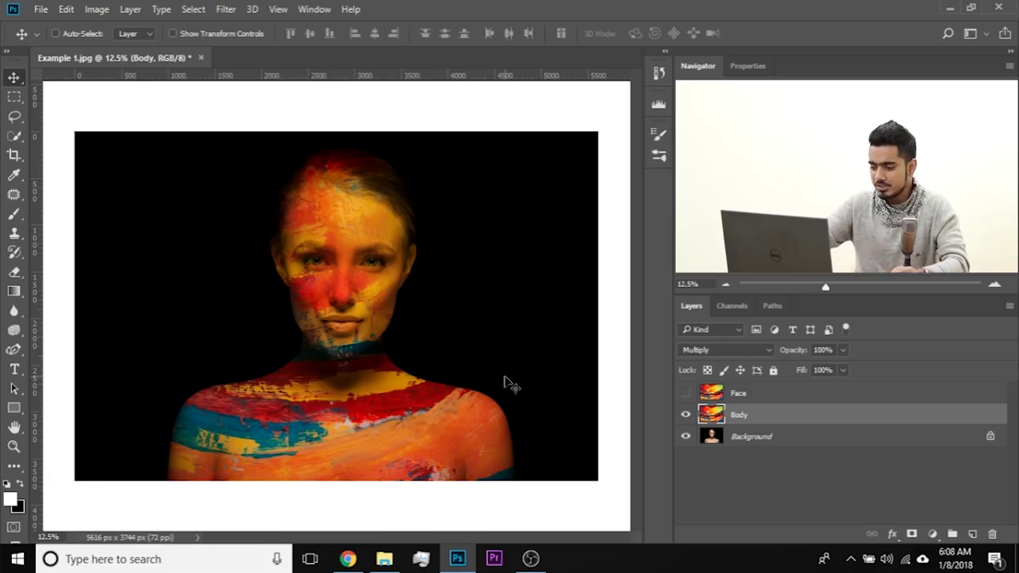
pyautogui.hotkey('ctrl', '+')
pyautogui.hotkey('ctrl', '+')
pyautogui.hotkey('ctrl', '+')
pyautogui.hotkey('ctrl', '+')
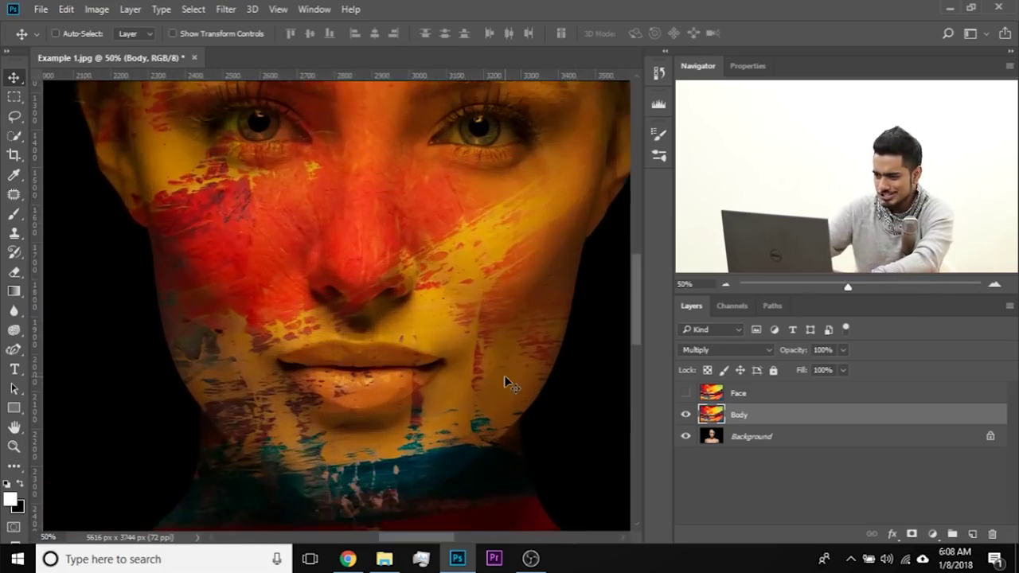
pyautogui.click(685, 415)
pyautogui.moveTo(353, 464); pyautogui.dragTo(358, 318)
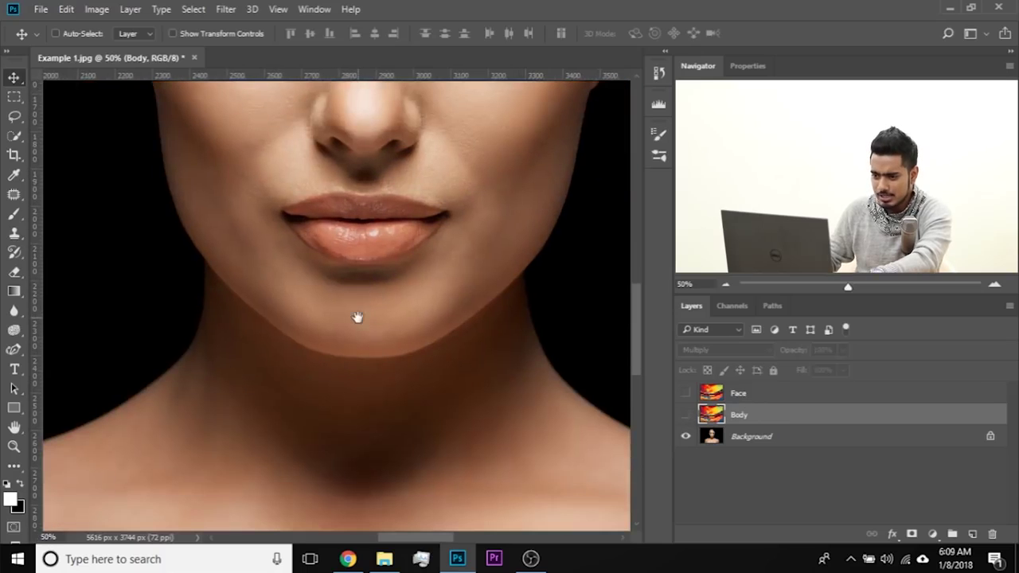
pyautogui.hotkey('ctrl', '+')
pyautogui.hotkey('ctrl', '+')
pyautogui.hotkey('ctrl', '+')
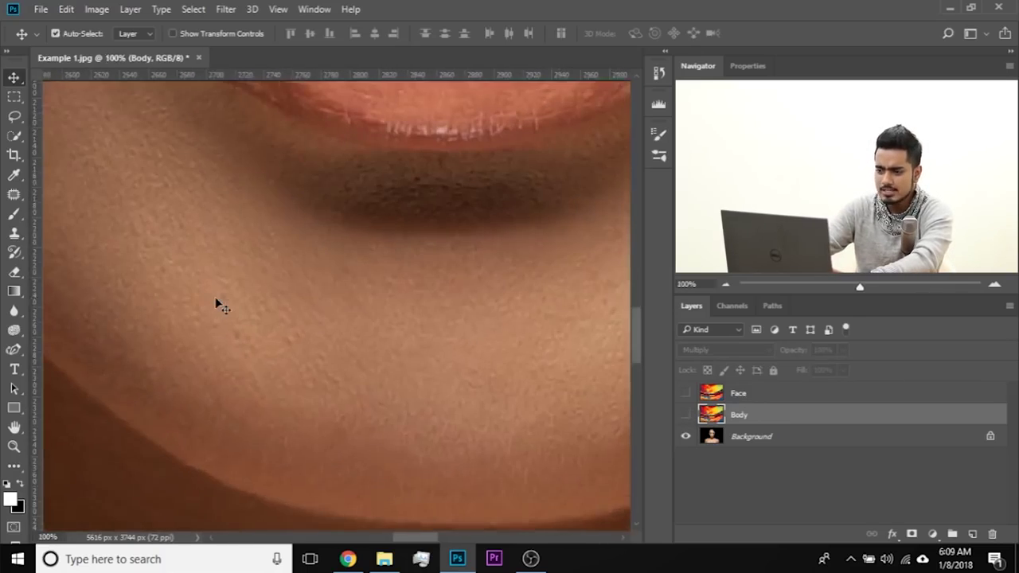
pyautogui.hotkey('ctrl', '-')
pyautogui.moveTo(179, 278); pyautogui.dragTo(263, 354)
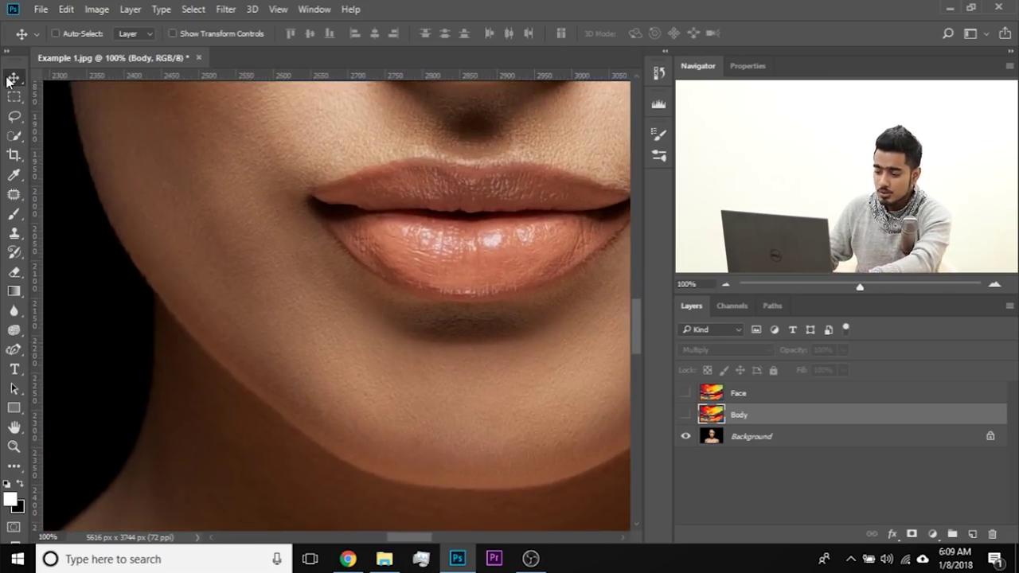
# Step: Start a Pen tool path at the jaw edge against the black background and add a curved anchor along the lower jaw
pyautogui.press('p')
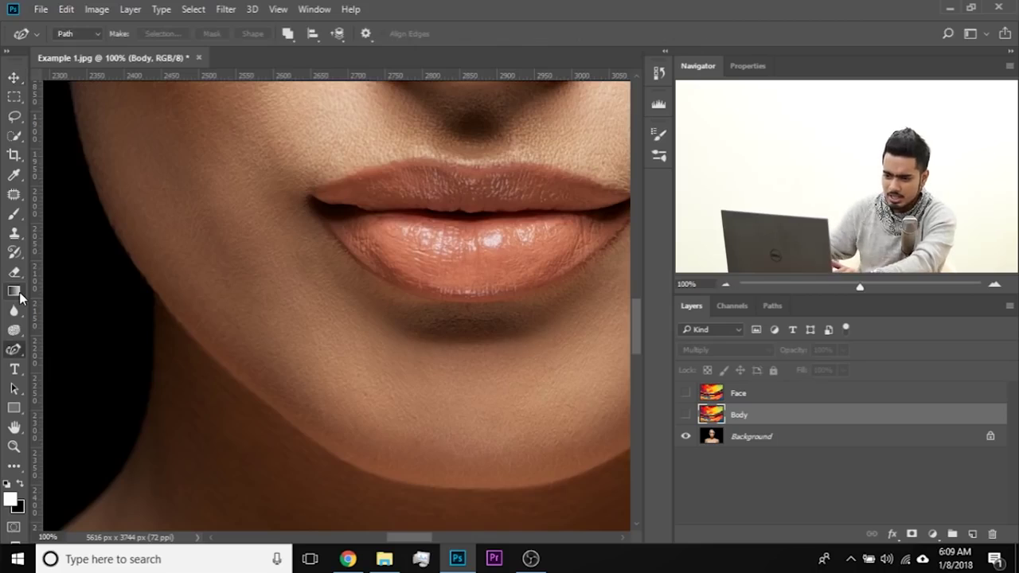
pyautogui.rightClick(14, 353)
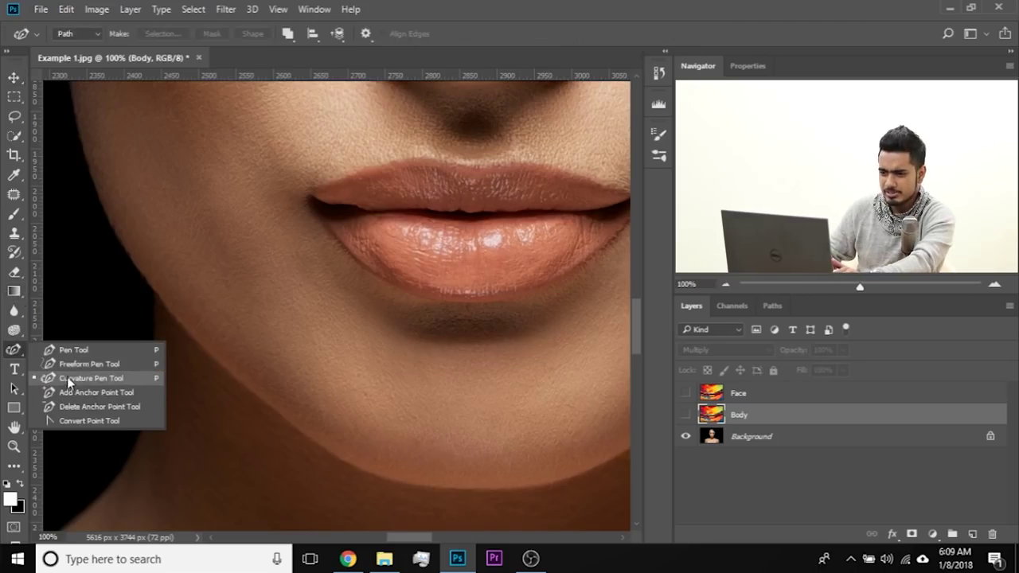
pyautogui.click(72, 350)
pyautogui.moveTo(146, 297); pyautogui.dragTo(476, 428)
pyautogui.scroll(2, 126, 291)
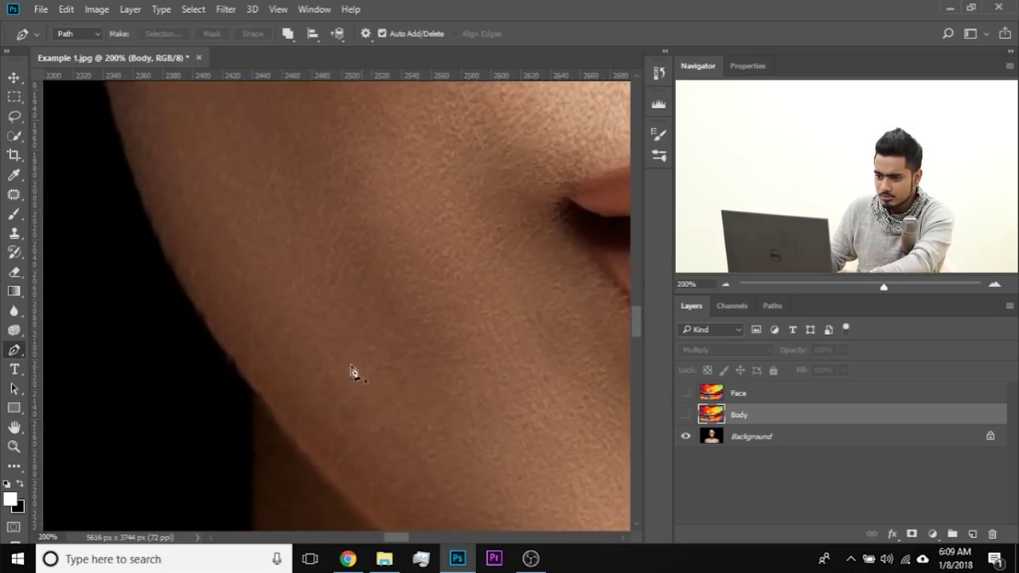
pyautogui.click(180, 284)
pyautogui.moveTo(361, 441); pyautogui.dragTo(212, 230)
pyautogui.moveTo(422, 420); pyautogui.dragTo(326, 332)
pyautogui.moveTo(360, 416); pyautogui.dragTo(503, 486)
pyautogui.moveTo(255, 309); pyautogui.dragTo(406, 406)
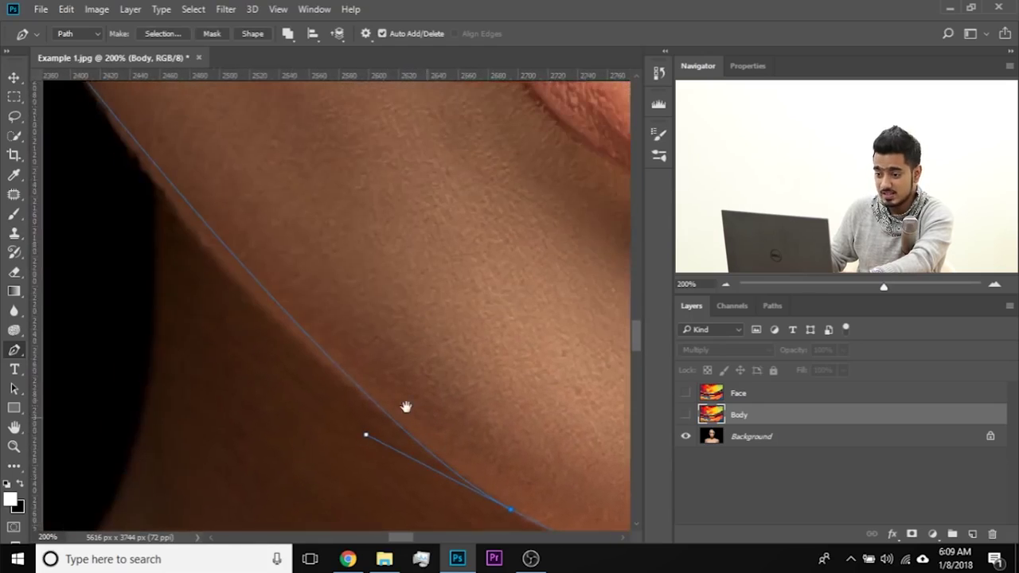
# Step: Reshape the first path segment with the second anchor's handle so it follows the jaw edge
pyautogui.moveTo(321, 298); pyautogui.dragTo(241, 220)
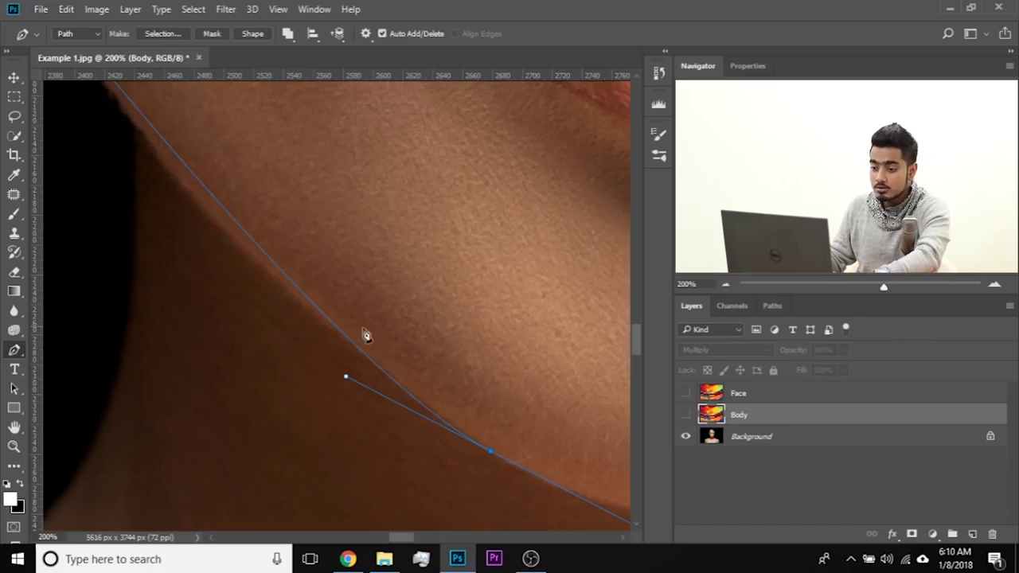
pyautogui.moveTo(346, 377); pyautogui.dragTo(199, 271)
pyautogui.moveTo(239, 231); pyautogui.dragTo(295, 349)
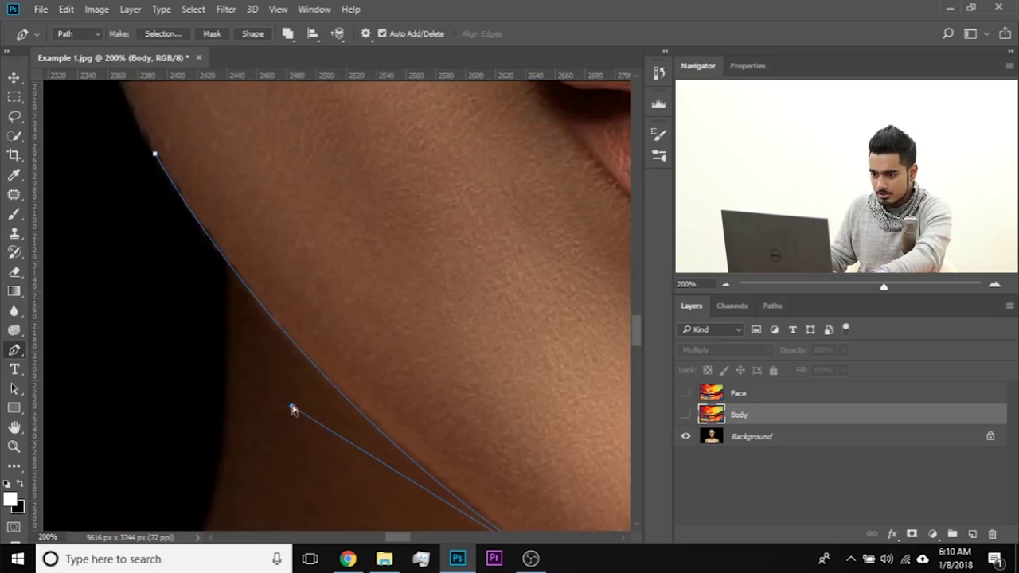
pyautogui.moveTo(292, 410); pyautogui.dragTo(291, 403)
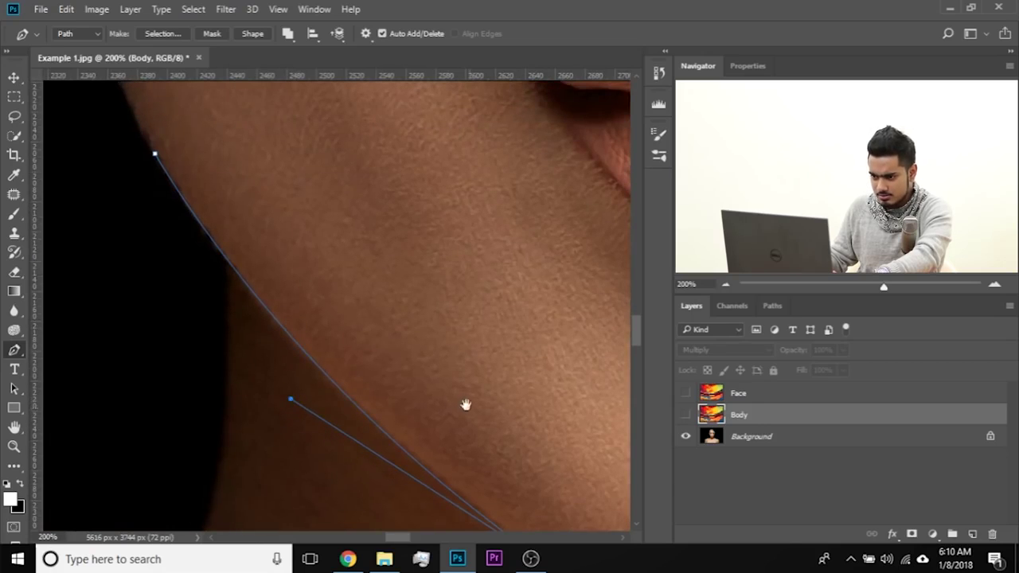
# Step: Extend the path along the lower jaw with a curved anchor beneath the chin
pyautogui.moveTo(466, 406); pyautogui.dragTo(246, 241)
pyautogui.moveTo(499, 396); pyautogui.dragTo(278, 310)
pyautogui.moveTo(460, 382); pyautogui.dragTo(330, 357)
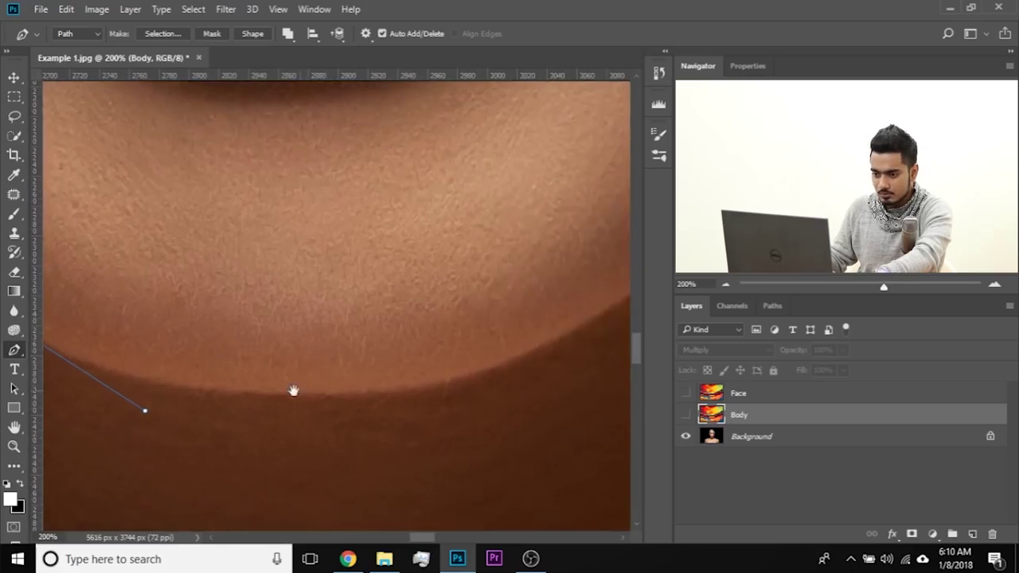
pyautogui.moveTo(278, 385); pyautogui.dragTo(330, 395)
pyautogui.moveTo(268, 404); pyautogui.dragTo(312, 406)
pyautogui.moveTo(192, 331); pyautogui.dragTo(298, 365)
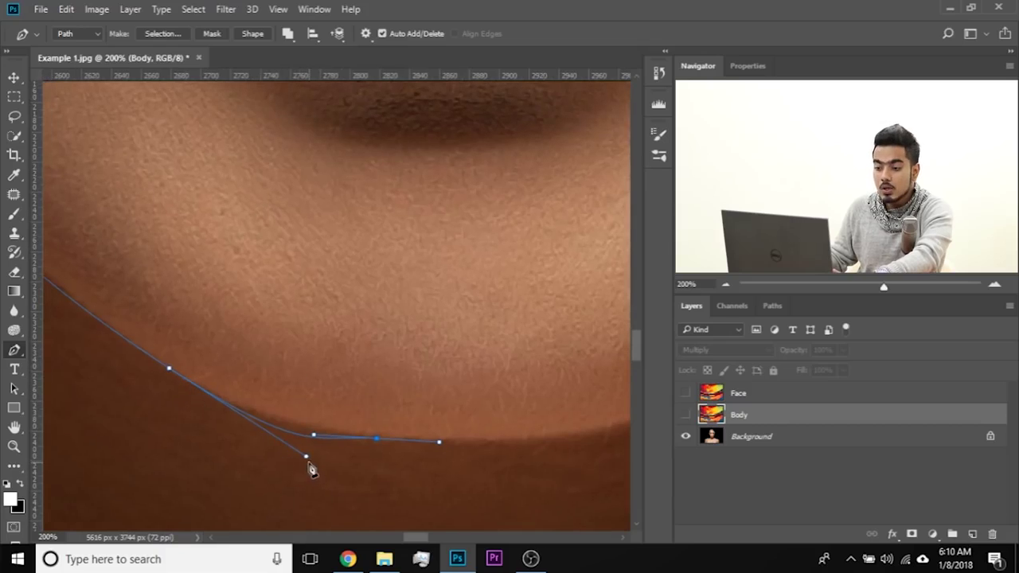
# Step: Adjust the direction handles of the anchor before the chin so both adjoining segments hug the jawline
pyautogui.moveTo(308, 461); pyautogui.dragTo(234, 418)
pyautogui.moveTo(207, 341); pyautogui.dragTo(373, 454)
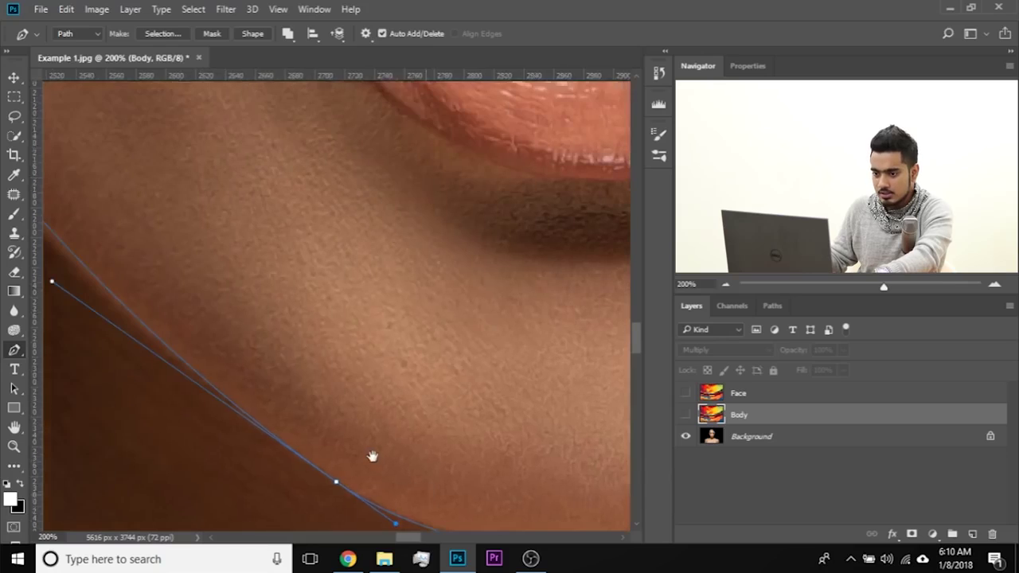
pyautogui.moveTo(107, 280); pyautogui.dragTo(319, 376)
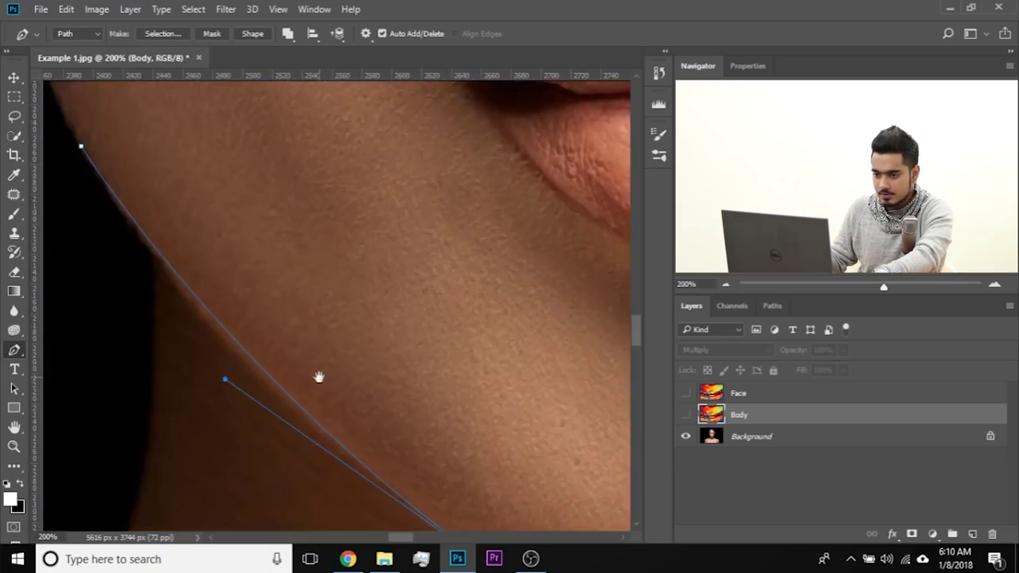
pyautogui.keyDown('ctrl'); pyautogui.click(223, 396); pyautogui.keyUp('ctrl')
pyautogui.moveTo(398, 349); pyautogui.dragTo(332, 266)
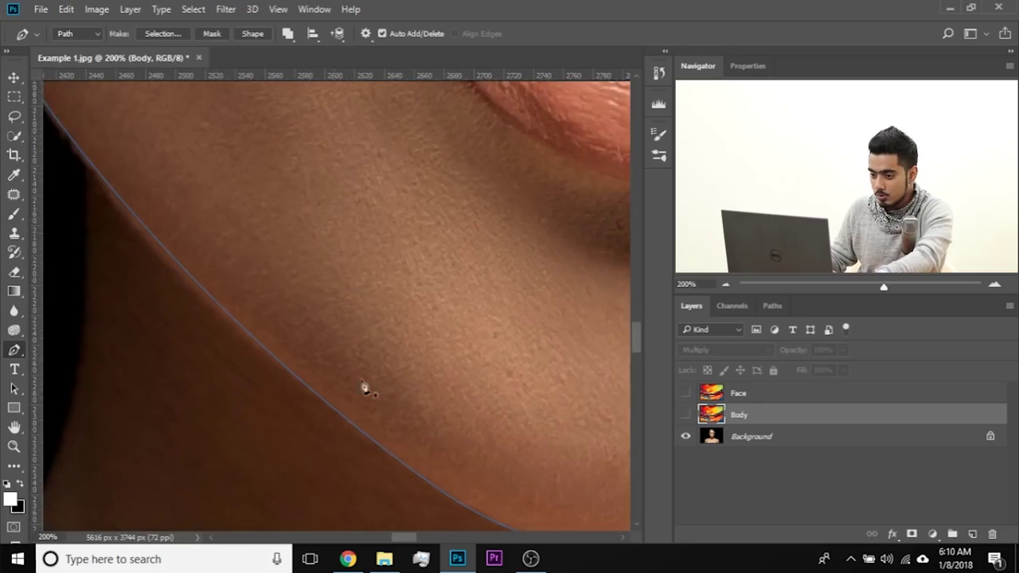
pyautogui.keyDown('ctrl'); pyautogui.click(383, 451); pyautogui.keyUp('ctrl')
pyautogui.moveTo(241, 345); pyautogui.dragTo(247, 366)
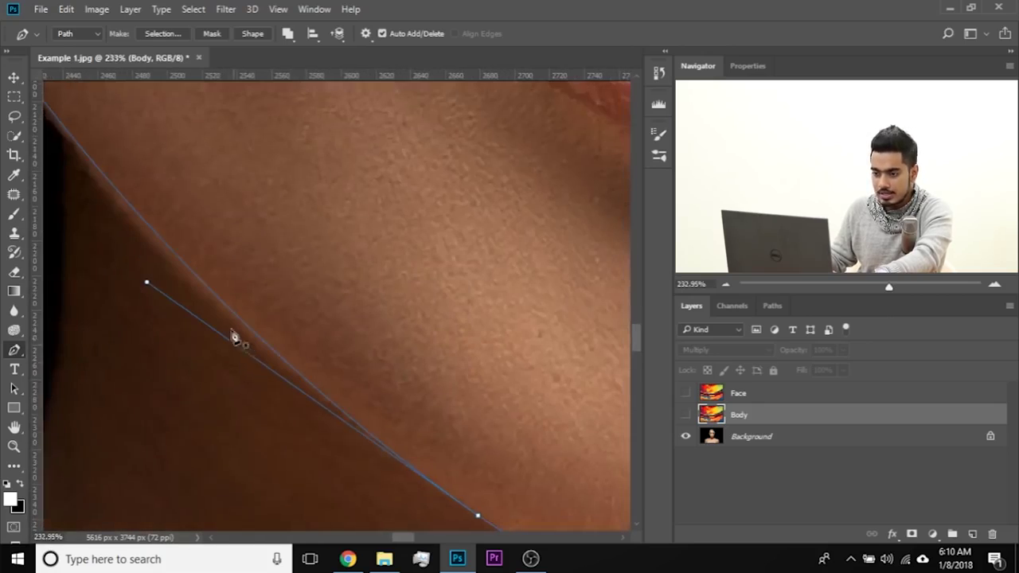
pyautogui.moveTo(323, 367); pyautogui.dragTo(476, 432)
pyautogui.moveTo(300, 353); pyautogui.dragTo(291, 368)
# Step: Give the path's end anchor a forward handle and add a curved anchor just past the chin's centre
pyautogui.moveTo(415, 370); pyautogui.dragTo(73, 182)
pyautogui.moveTo(532, 391); pyautogui.dragTo(276, 298)
pyautogui.moveTo(394, 362); pyautogui.dragTo(289, 371)
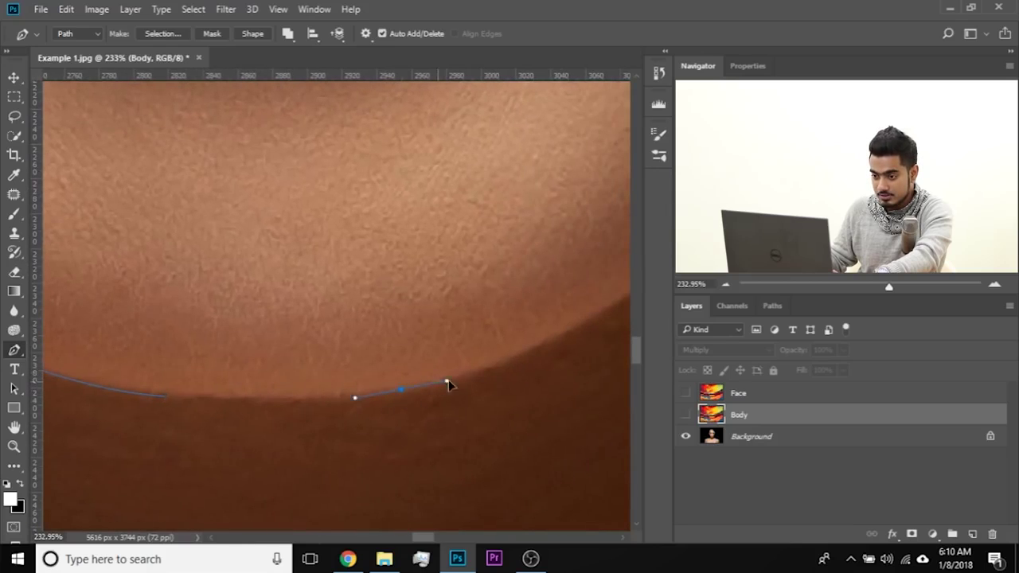
pyautogui.hotkey('ctrl', 'z')
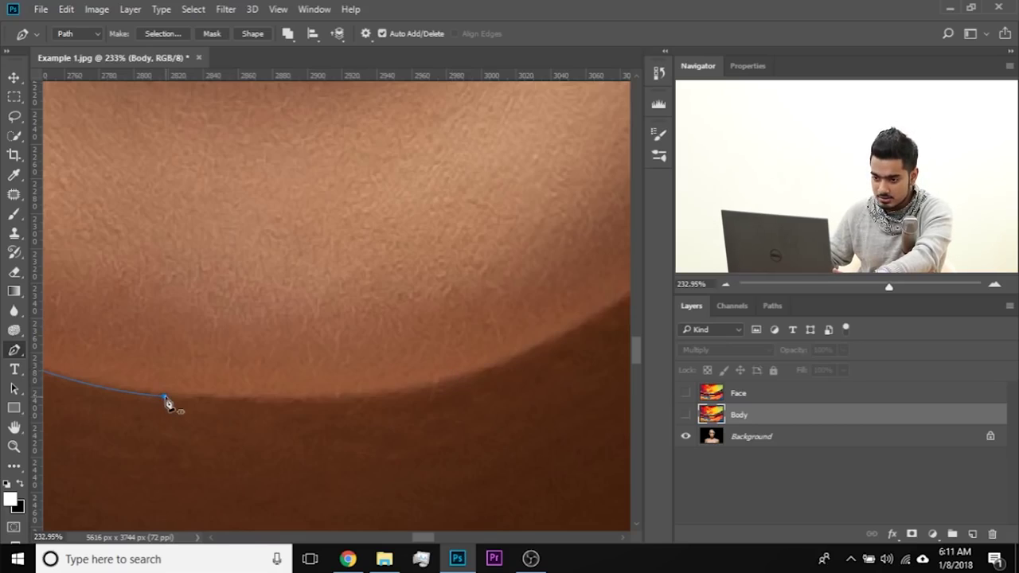
pyautogui.click(165, 397)
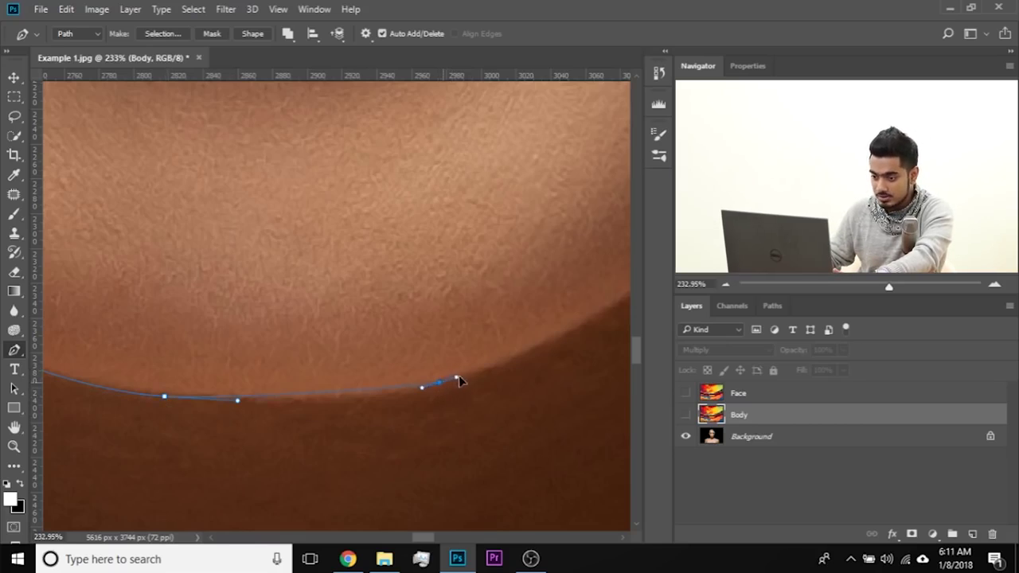
# Step: Extend the path up the far jawline with a curved anchor where the jaw meets the black background
pyautogui.moveTo(578, 325); pyautogui.dragTo(167, 463)
pyautogui.moveTo(350, 364); pyautogui.dragTo(215, 431)
pyautogui.moveTo(388, 350); pyautogui.dragTo(337, 324)
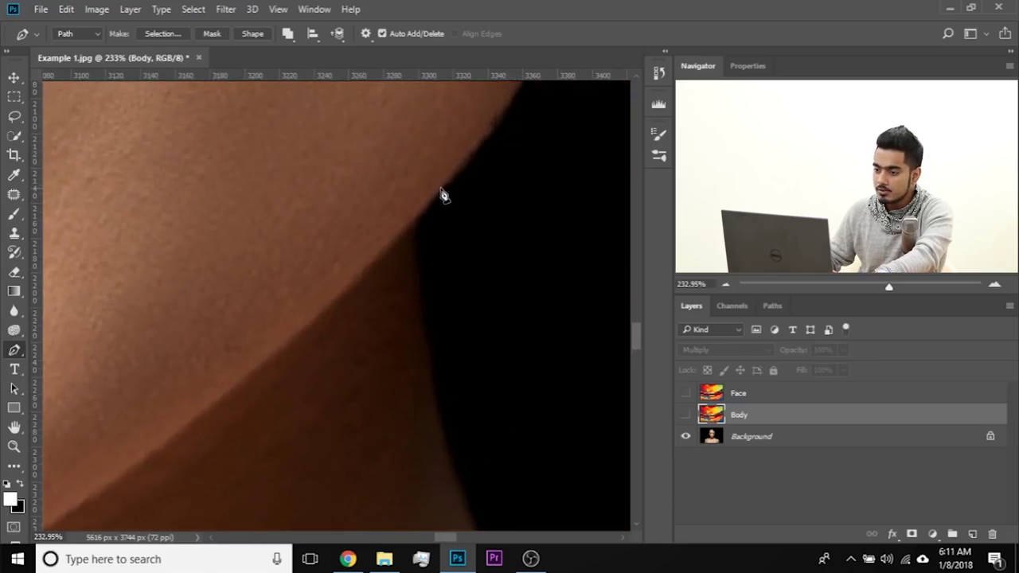
pyautogui.moveTo(444, 188); pyautogui.dragTo(500, 117)
# Step: Adjust the direction handles on both ends of the new jaw segment so the curve follows the jaw edge
pyautogui.moveTo(399, 289); pyautogui.dragTo(544, 275)
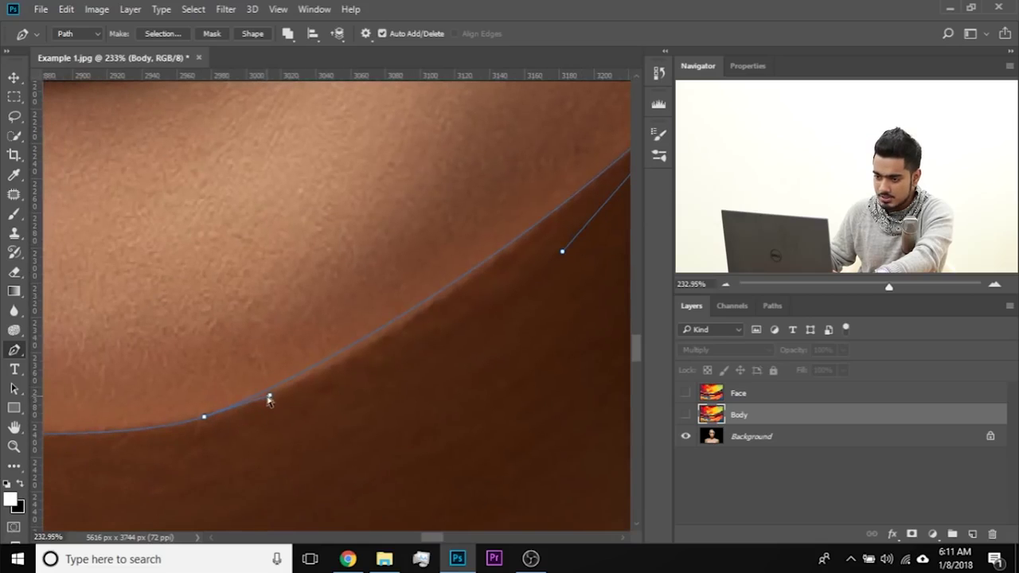
pyautogui.moveTo(271, 401); pyautogui.dragTo(359, 374)
pyautogui.moveTo(406, 331); pyautogui.dragTo(139, 457)
pyautogui.moveTo(307, 375); pyautogui.dragTo(293, 371)
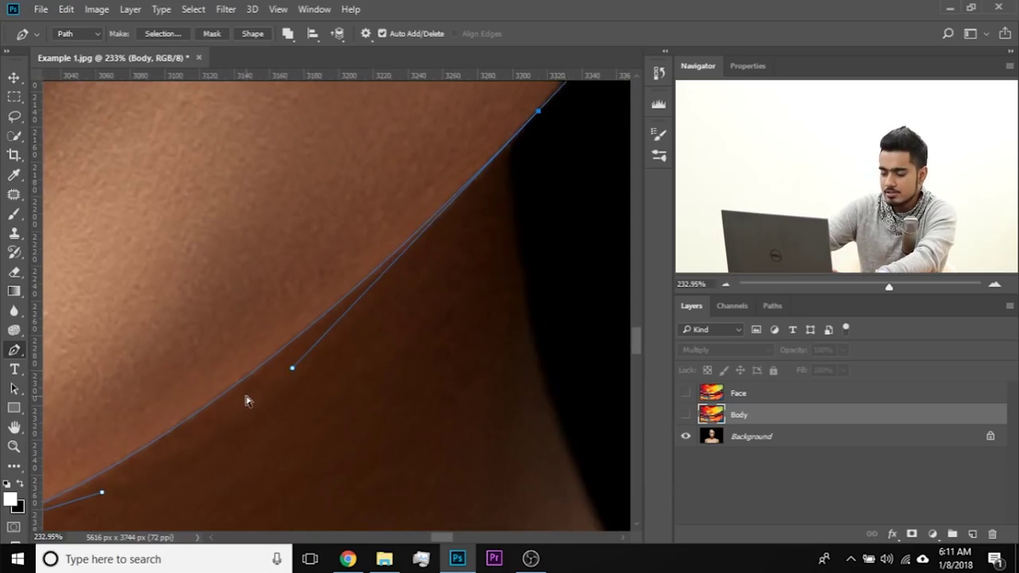
# Step: Continue the path with straight segments through the black background, up beside the face and across above the head
pyautogui.scroll(-5, 246, 403)
pyautogui.scroll(-3, 246, 401)
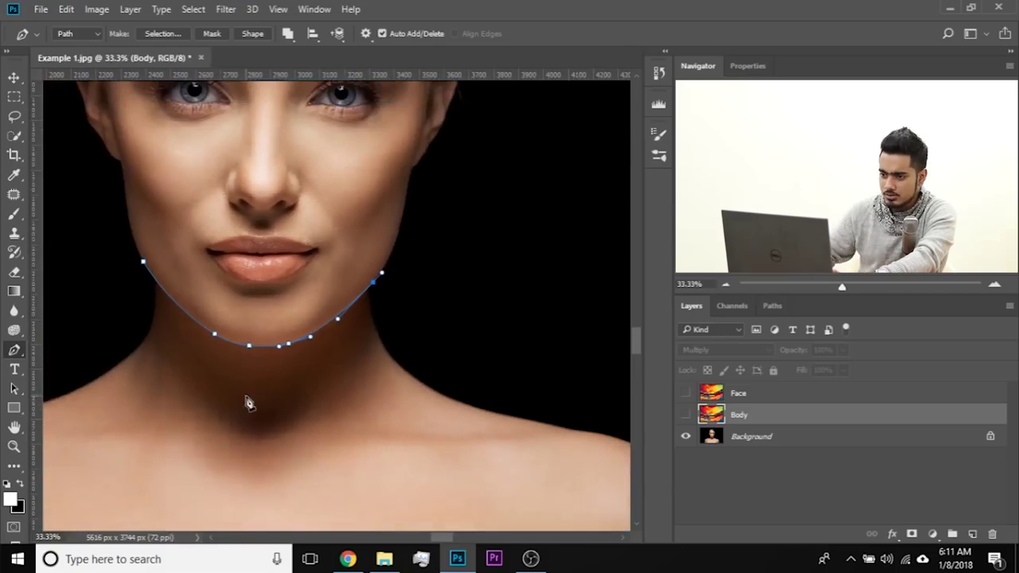
pyautogui.moveTo(448, 208); pyautogui.dragTo(422, 318)
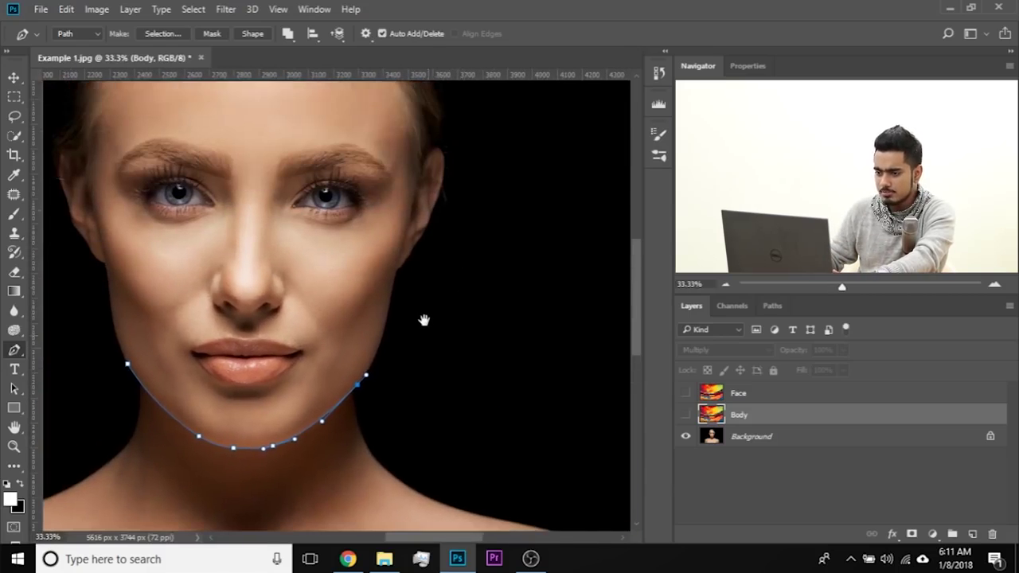
pyautogui.click(482, 337)
pyautogui.click(564, 178)
pyautogui.moveTo(538, 248); pyautogui.dragTo(563, 428)
pyautogui.click(576, 131)
pyautogui.moveTo(434, 84); pyautogui.dragTo(437, 238)
pyautogui.click(444, 209)
pyautogui.click(77, 208)
# Step: Bring the path down the opposite side of the head with straight segments and close it at the first jaw anchor
pyautogui.moveTo(176, 301); pyautogui.dragTo(425, 155)
pyautogui.click(258, 272)
pyautogui.click(260, 396)
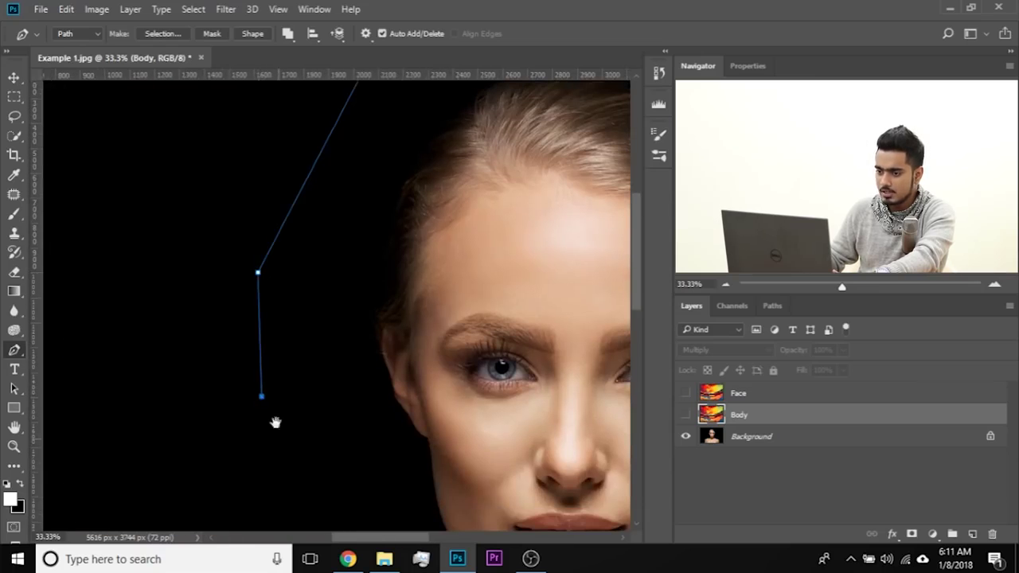
pyautogui.moveTo(276, 422); pyautogui.dragTo(220, 157)
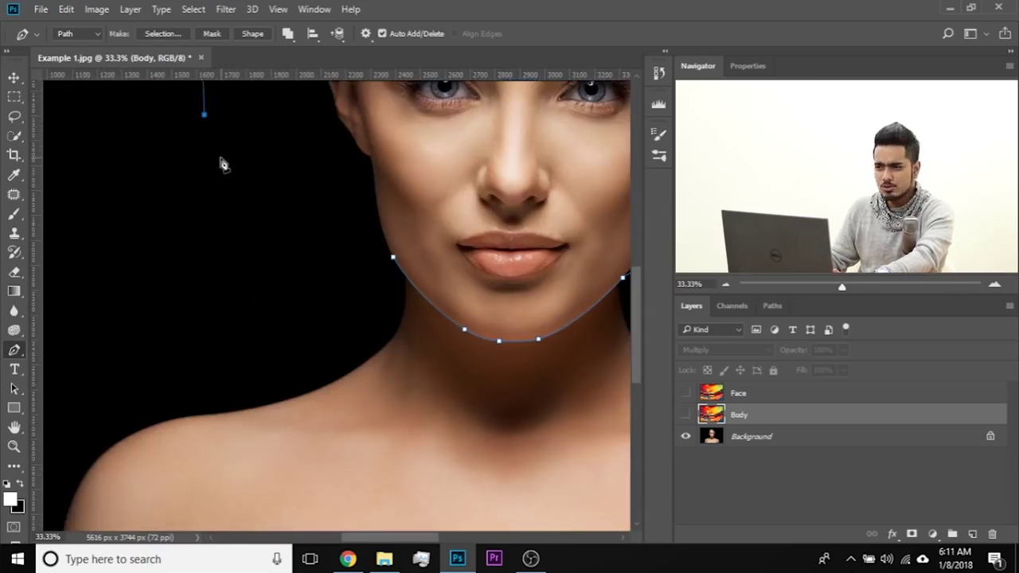
pyautogui.moveTo(465, 192); pyautogui.dragTo(346, 262)
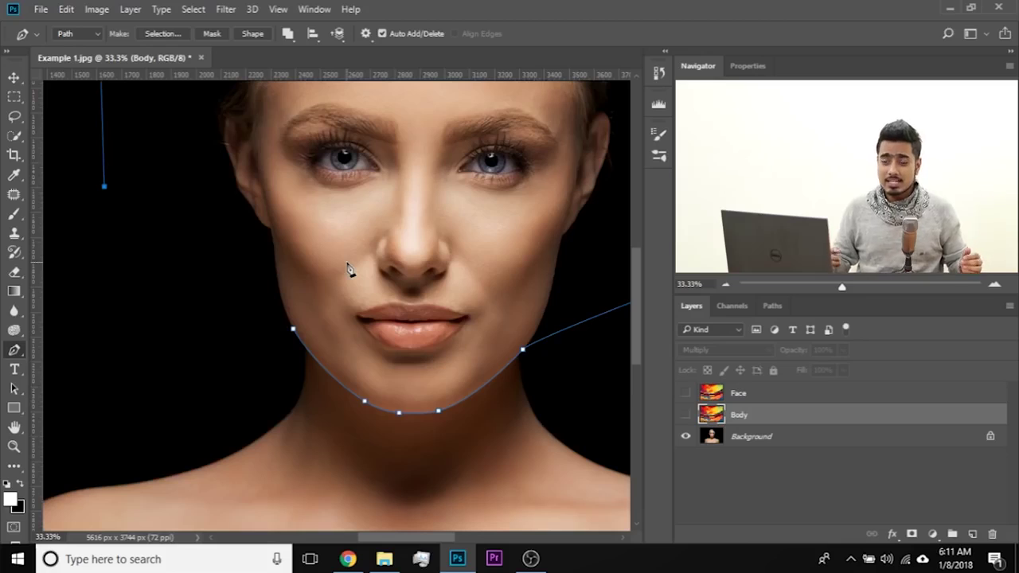
pyautogui.click(163, 273)
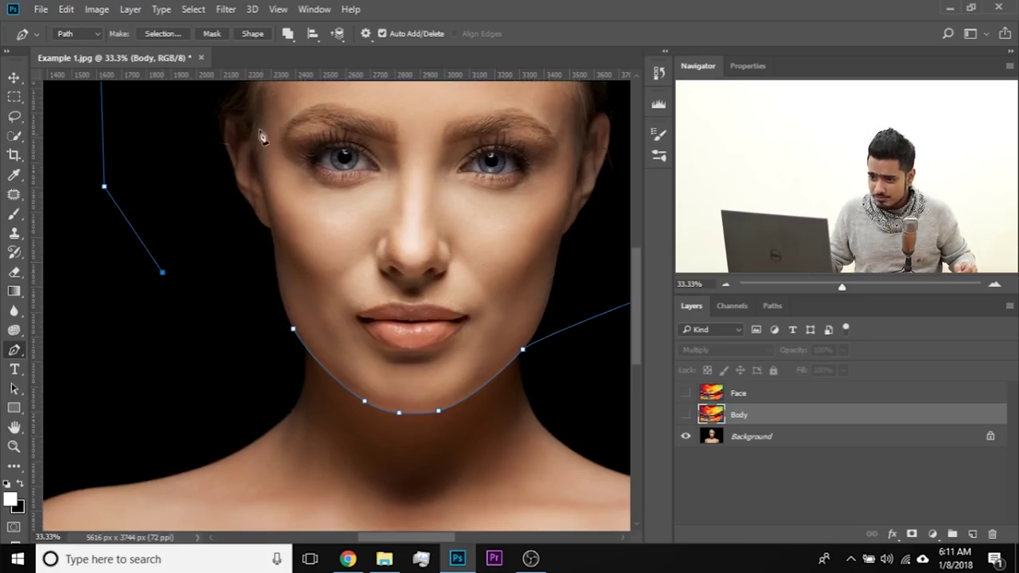
pyautogui.click(293, 329)
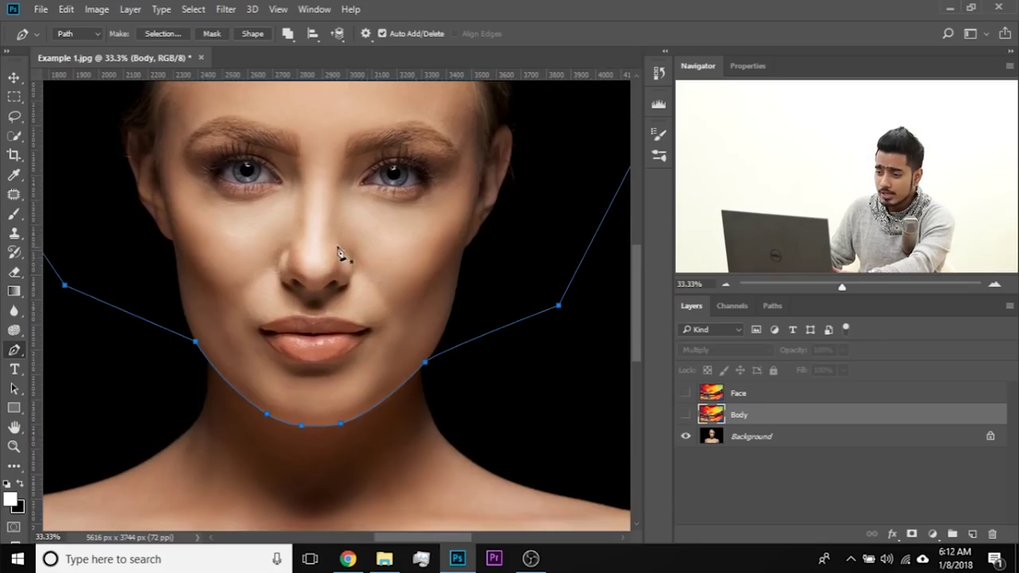
# Step: Convert the closed path into a new anti-aliased selection with a feather radius of 0 pixels
pyautogui.rightClick(337, 255)
pyautogui.click(374, 271)
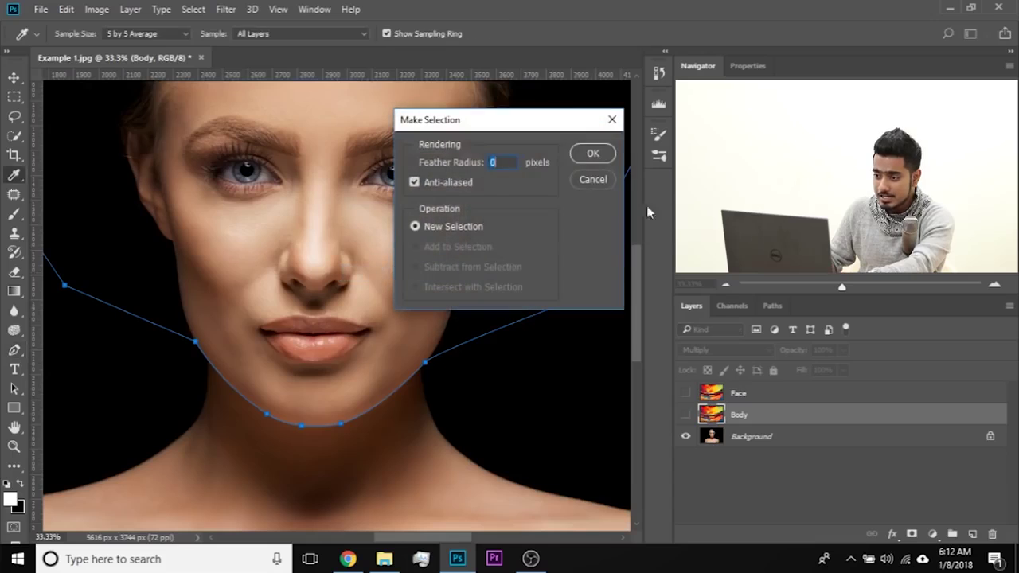
pyautogui.click(590, 152)
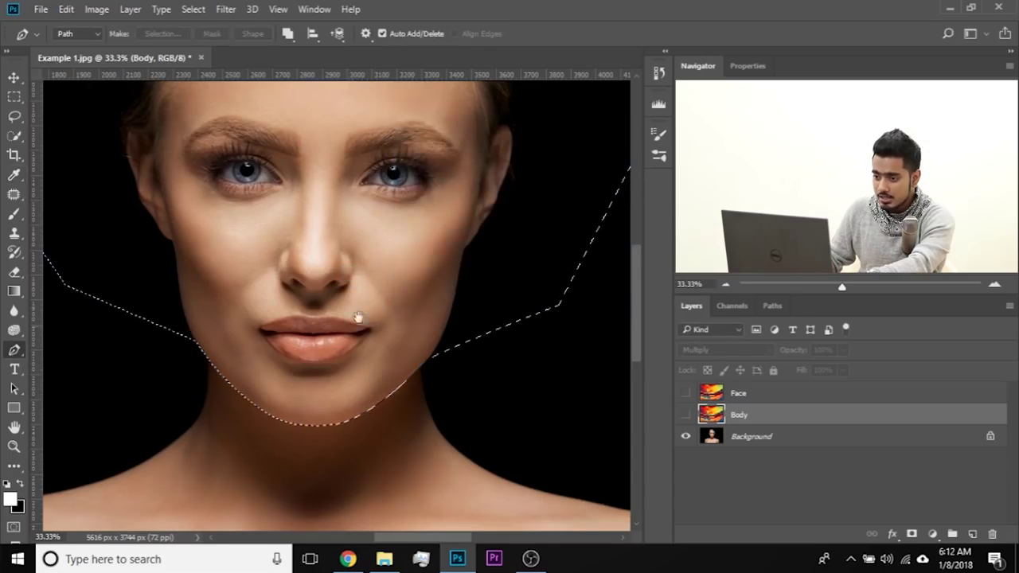
# Step: Make the Face layer visible and add a layer mask to it from the active selection
pyautogui.moveTo(373, 244); pyautogui.dragTo(406, 259)
pyautogui.click(749, 393)
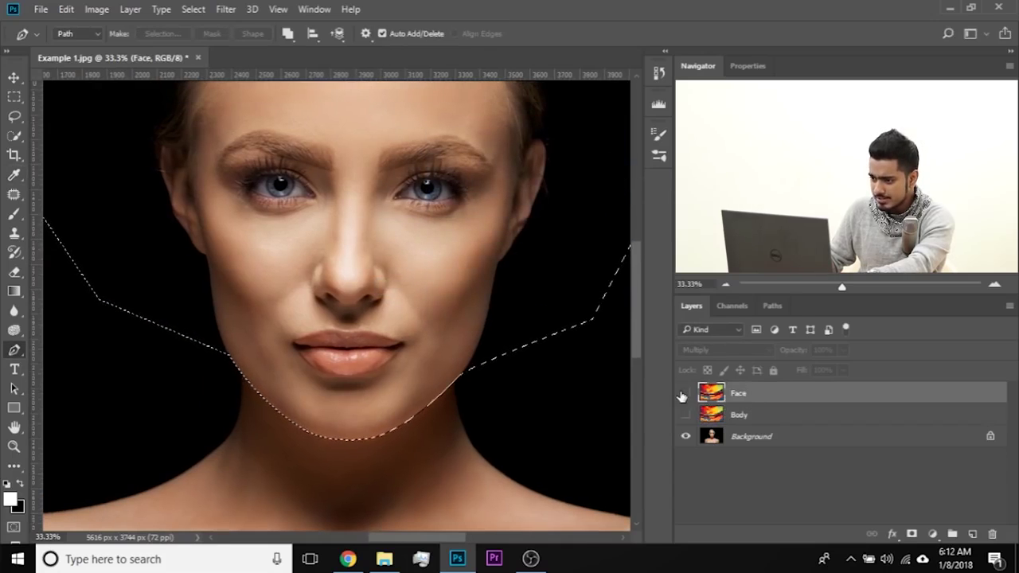
pyautogui.click(686, 393)
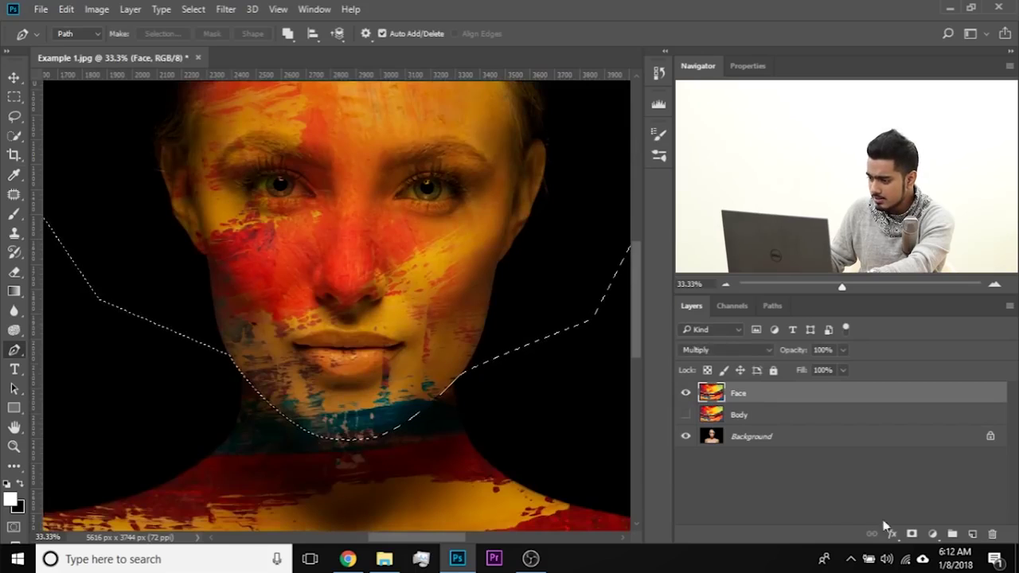
pyautogui.click(913, 535)
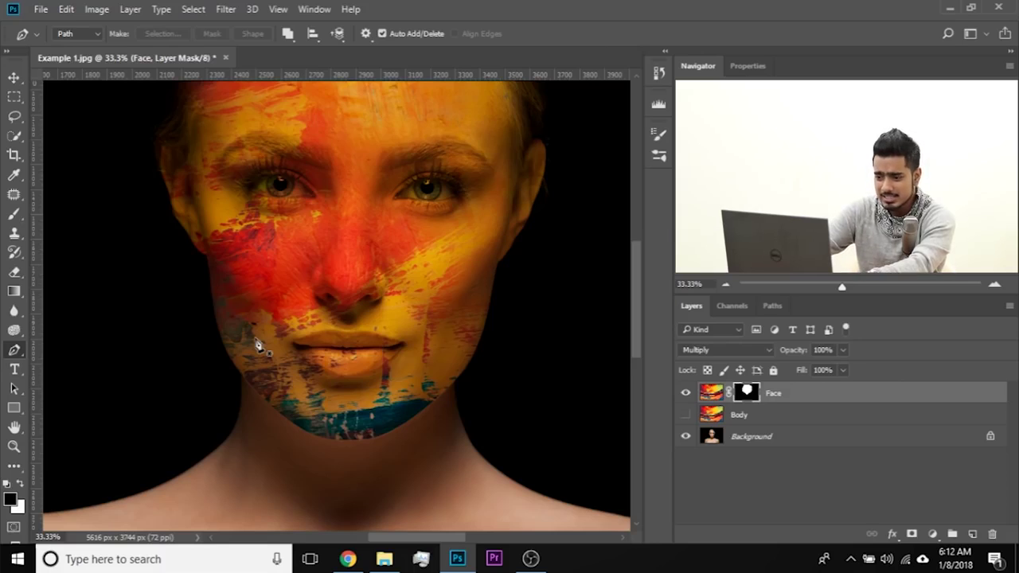
# Step: Set the Blur tool's strength to 40% and soften the Face mask's edge along the jaw
pyautogui.hotkey('ctrl', '+')
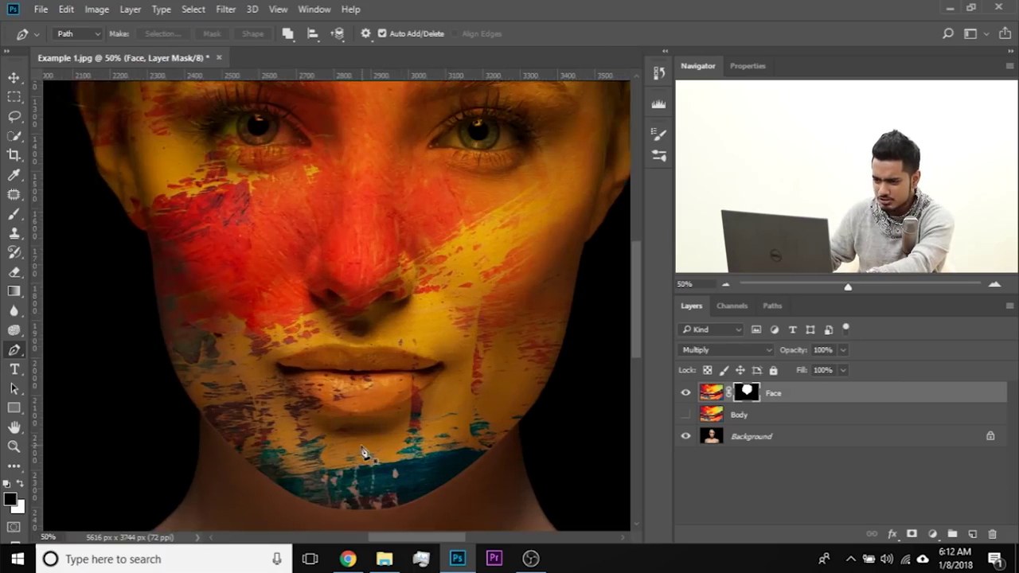
pyautogui.hotkey('ctrl', '+')
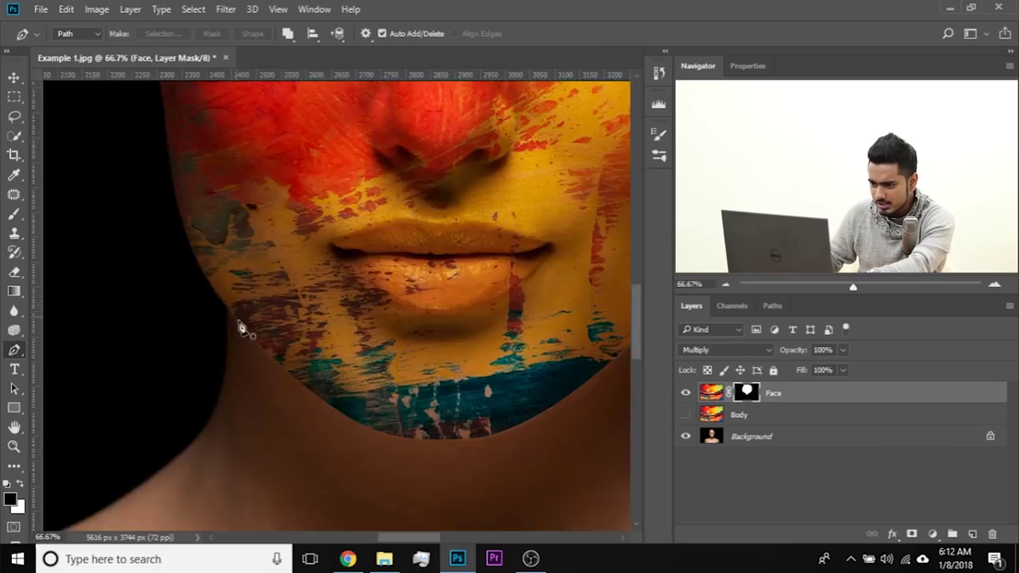
pyautogui.moveTo(599, 384); pyautogui.dragTo(512, 450)
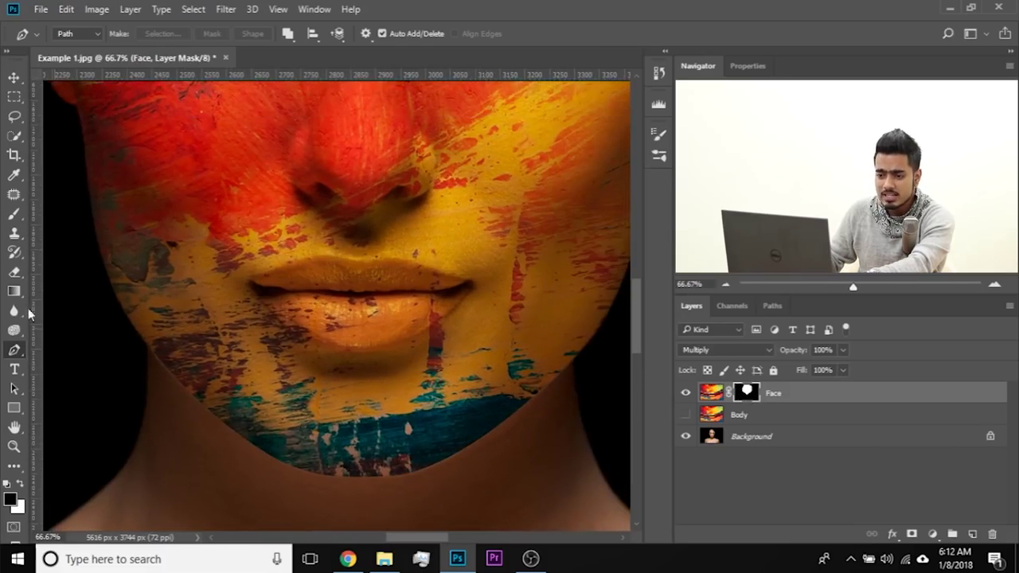
pyautogui.click(13, 311)
pyautogui.moveTo(148, 364)
pyautogui.mouseDown()
pyautogui.moveTo(137, 369)
pyautogui.moveTo(112, 227)
pyautogui.mouseUp()
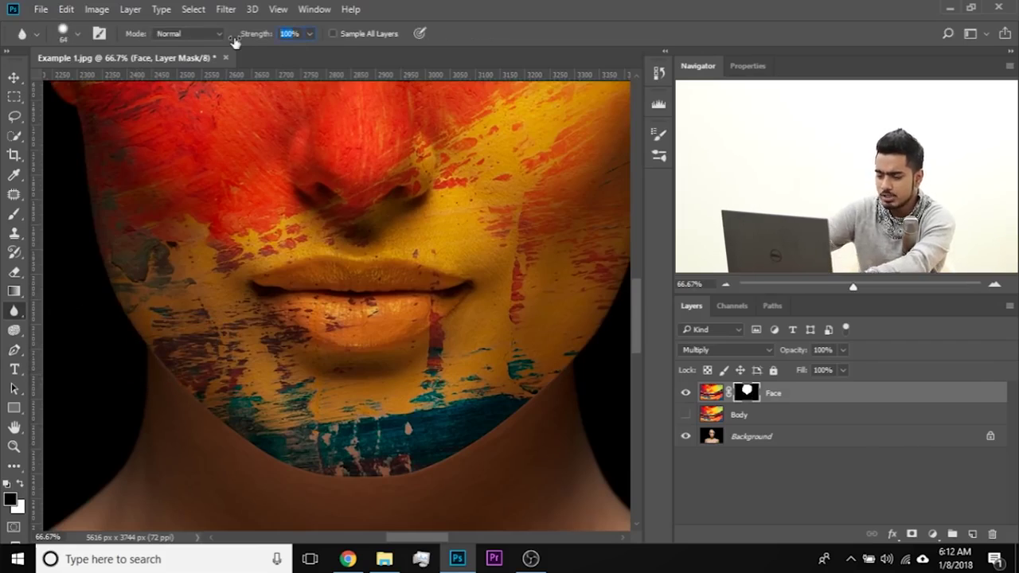
pyautogui.write('40')
pyautogui.press('Return')
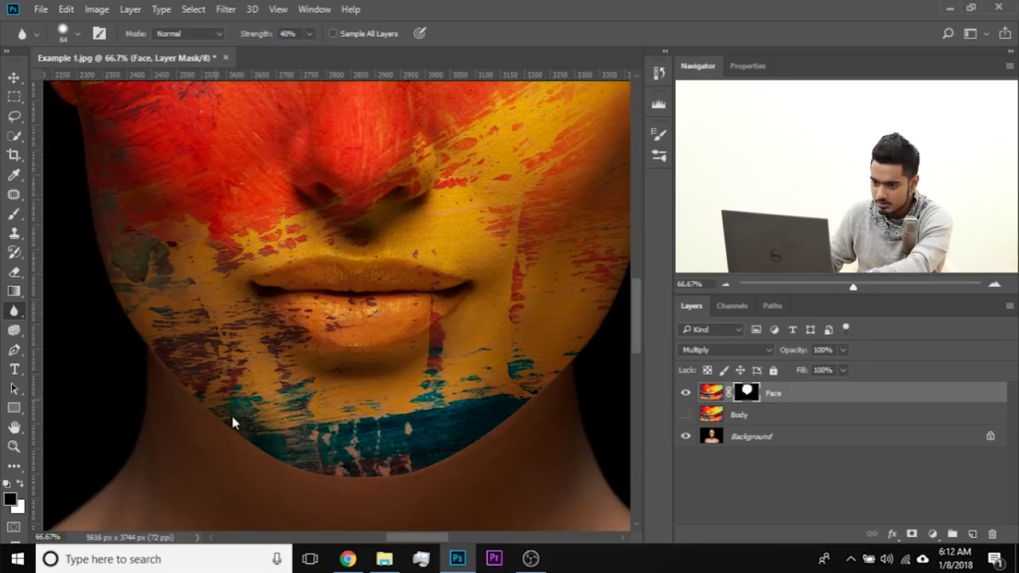
pyautogui.moveTo(289, 463)
pyautogui.mouseDown()
pyautogui.moveTo(416, 467)
pyautogui.moveTo(476, 444)
pyautogui.moveTo(411, 475)
pyautogui.moveTo(560, 382)
pyautogui.moveTo(579, 353)
pyautogui.moveTo(514, 419)
pyautogui.moveTo(553, 388)
pyautogui.moveTo(404, 492)
pyautogui.moveTo(456, 452)
pyautogui.moveTo(394, 466)
pyautogui.moveTo(276, 464)
pyautogui.moveTo(194, 401)
pyautogui.moveTo(110, 312)
pyautogui.moveTo(153, 405)
pyautogui.mouseUp()
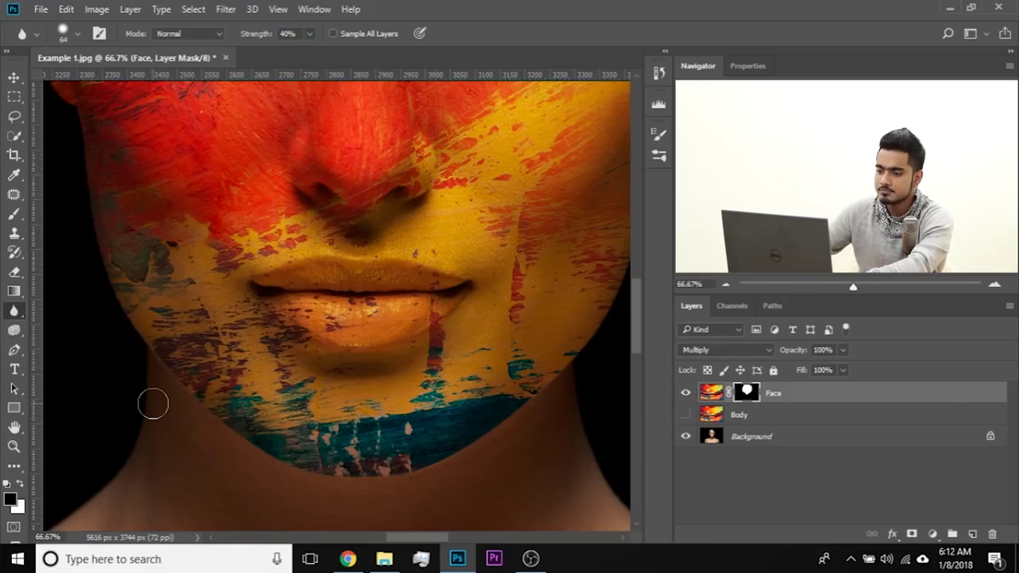
# Step: Paint the Face mask with a white size 18 brush along the jaw edge beside the neck to fill the uncovered skin
pyautogui.scroll(5, 157, 410)
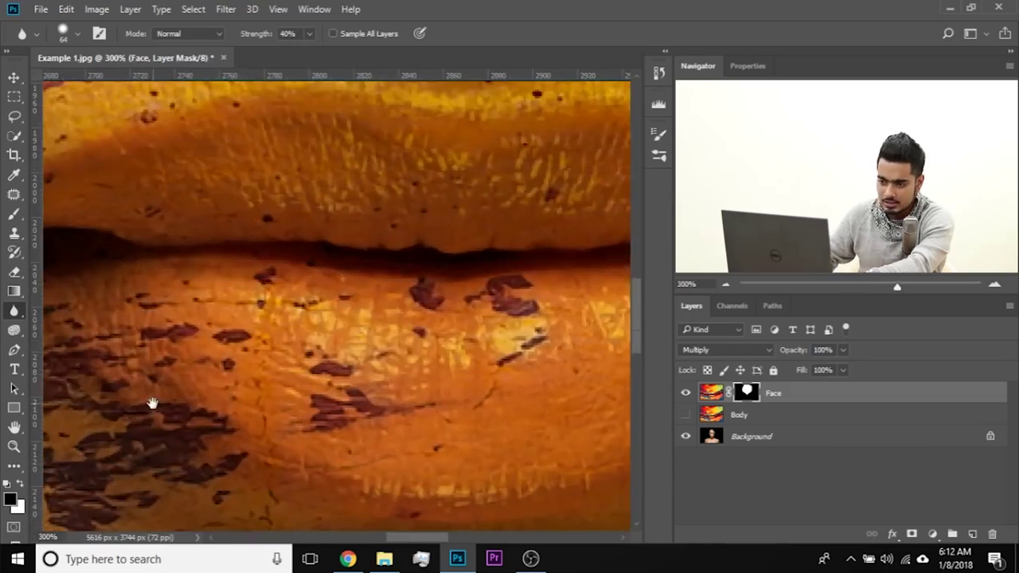
pyautogui.moveTo(229, 442); pyautogui.dragTo(566, 119)
pyautogui.moveTo(231, 284); pyautogui.dragTo(444, 205)
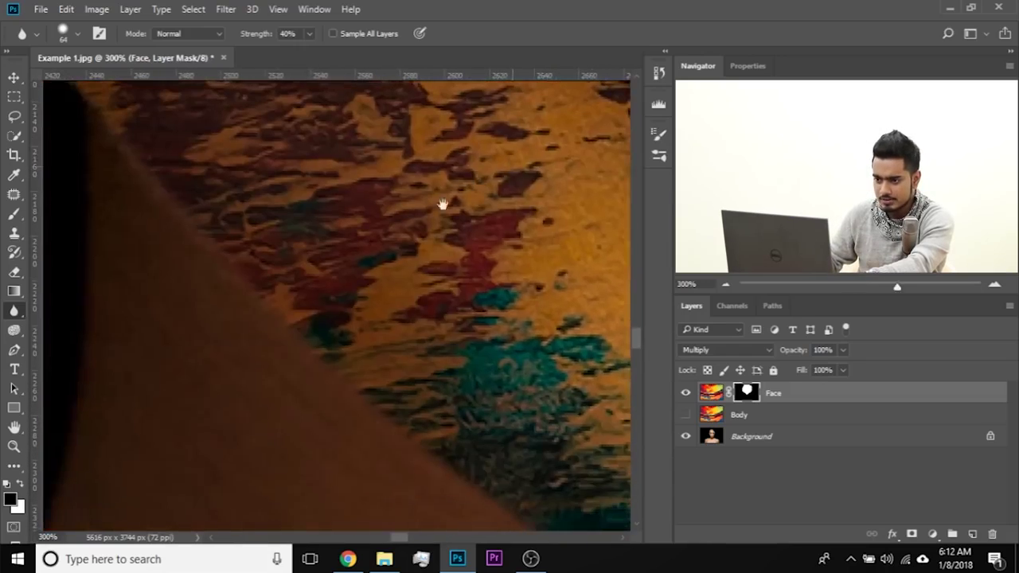
pyautogui.moveTo(344, 255); pyautogui.dragTo(403, 361)
pyautogui.moveTo(251, 301); pyautogui.dragTo(329, 266)
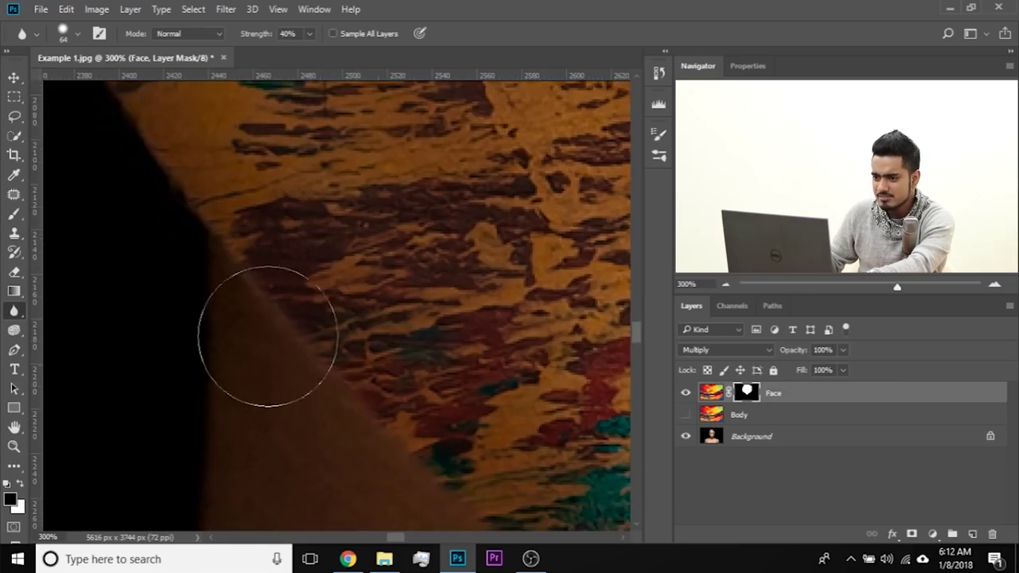
pyautogui.click(13, 215)
pyautogui.moveTo(360, 282); pyautogui.dragTo(204, 284)
pyautogui.moveTo(425, 298)
pyautogui.mouseDown()
pyautogui.moveTo(262, 283)
pyautogui.moveTo(298, 296)
pyautogui.moveTo(273, 291)
pyautogui.mouseUp()
pyautogui.moveTo(248, 247); pyautogui.dragTo(244, 249)
pyautogui.press('x')
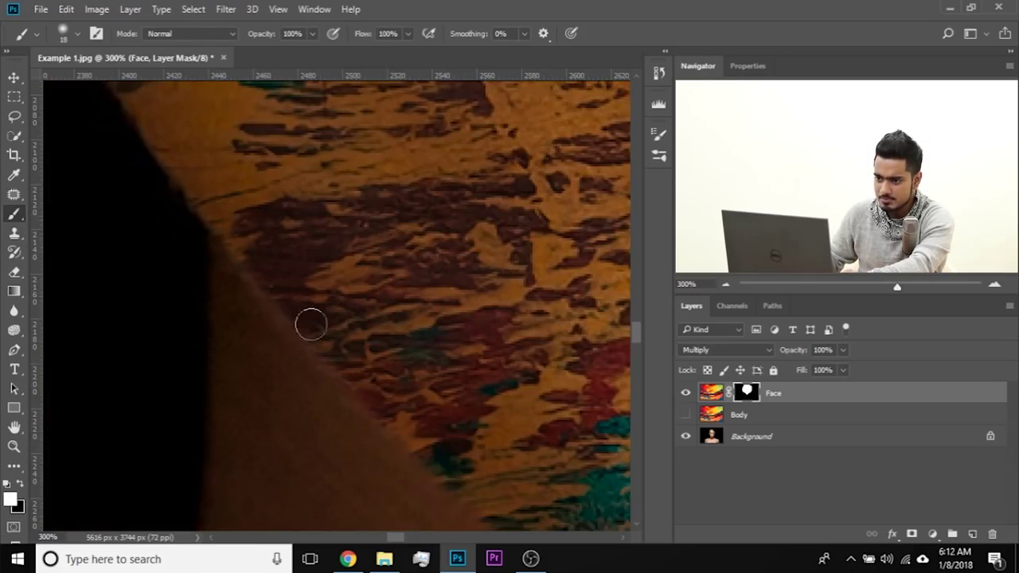
pyautogui.moveTo(319, 339)
pyautogui.mouseDown()
pyautogui.moveTo(358, 366)
pyautogui.moveTo(412, 432)
pyautogui.mouseUp()
# Step: Try a straight white brush stroke between two points on the neck in the Face mask, and undo it
pyautogui.moveTo(470, 453); pyautogui.dragTo(501, 364)
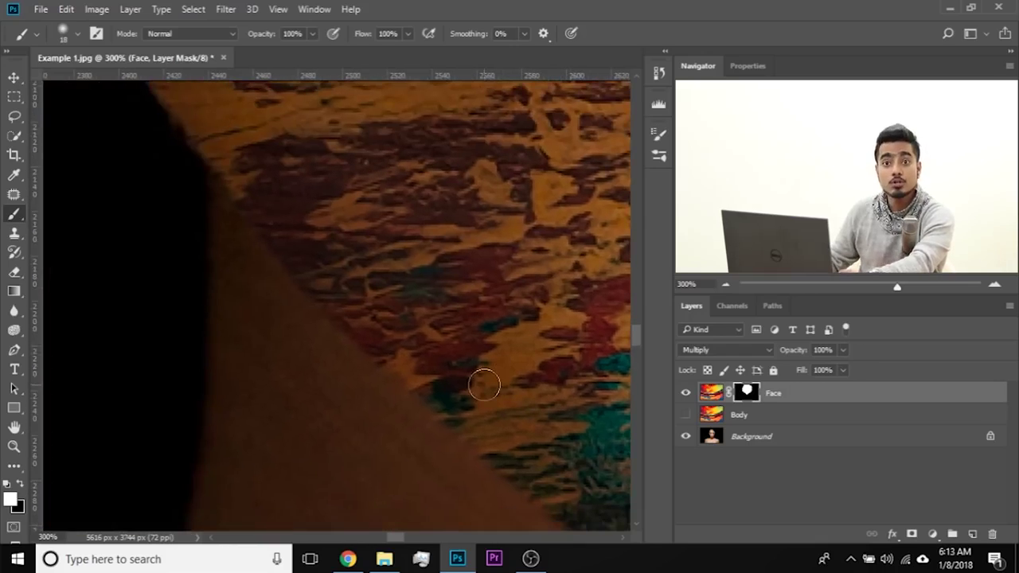
pyautogui.moveTo(367, 377); pyautogui.dragTo(328, 248)
pyautogui.click(282, 303)
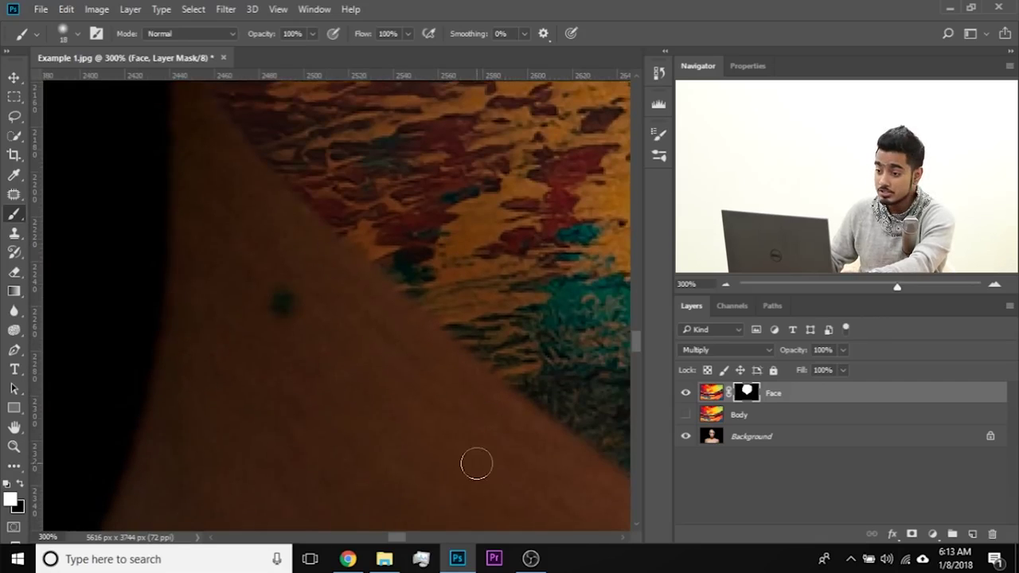
pyautogui.keyDown('shift'); pyautogui.click(522, 482); pyautogui.keyUp('shift')
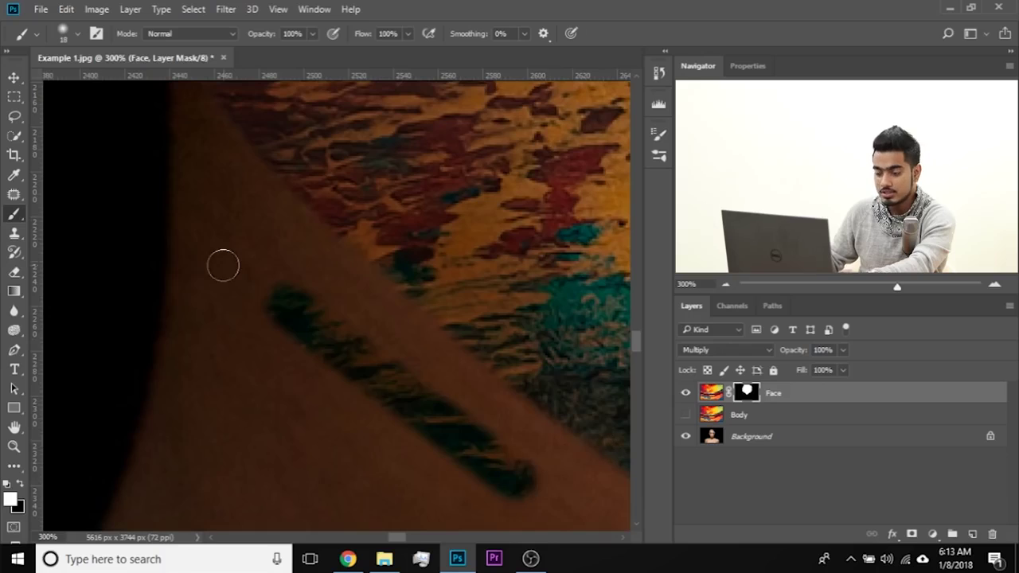
pyautogui.hotkey('ctrl', 'z')
# Step: Inspect the Face mask's edge along the jaw and chin, and view the whole portrait
pyautogui.moveTo(489, 417); pyautogui.dragTo(430, 535)
pyautogui.moveTo(130, 258); pyautogui.dragTo(276, 276)
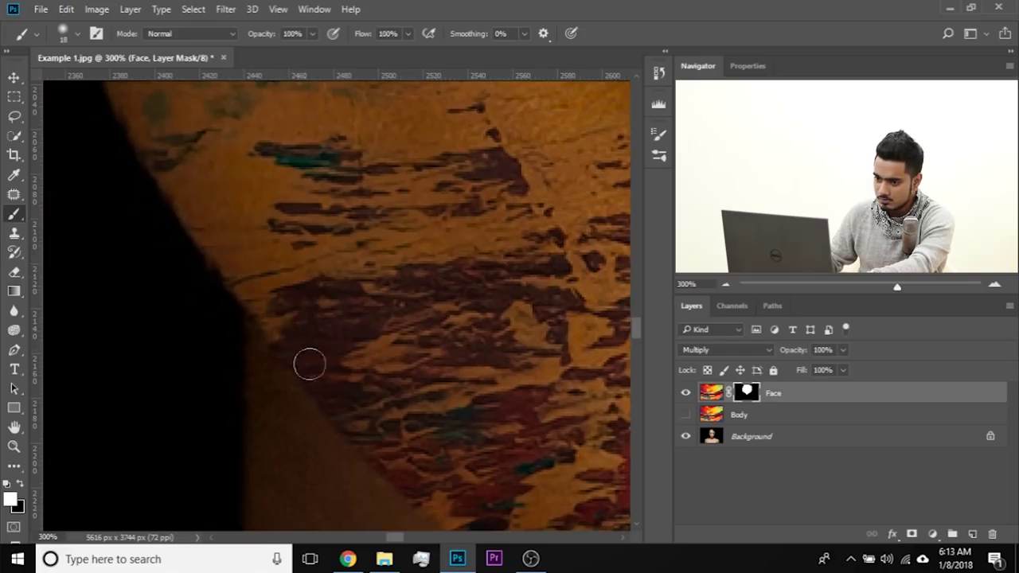
pyautogui.moveTo(582, 417); pyautogui.dragTo(177, 192)
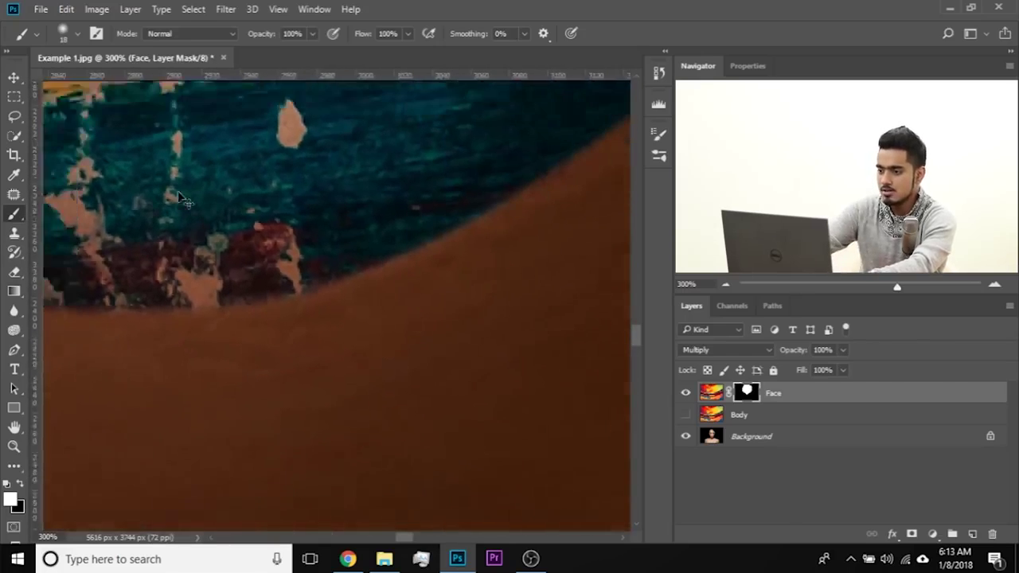
pyautogui.hotkey('ctrl', '-')
pyautogui.hotkey('ctrl', '-')
pyautogui.hotkey('ctrl', '-')
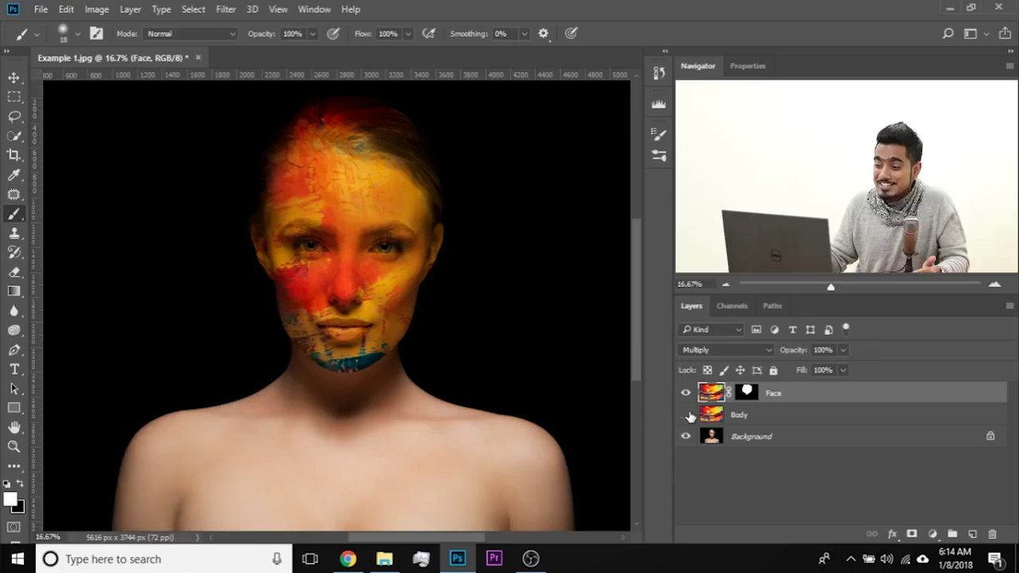
# Step: Make the Body layer visible, copy the Face layer's mask onto it, and select the copied mask
pyautogui.click(685, 415)
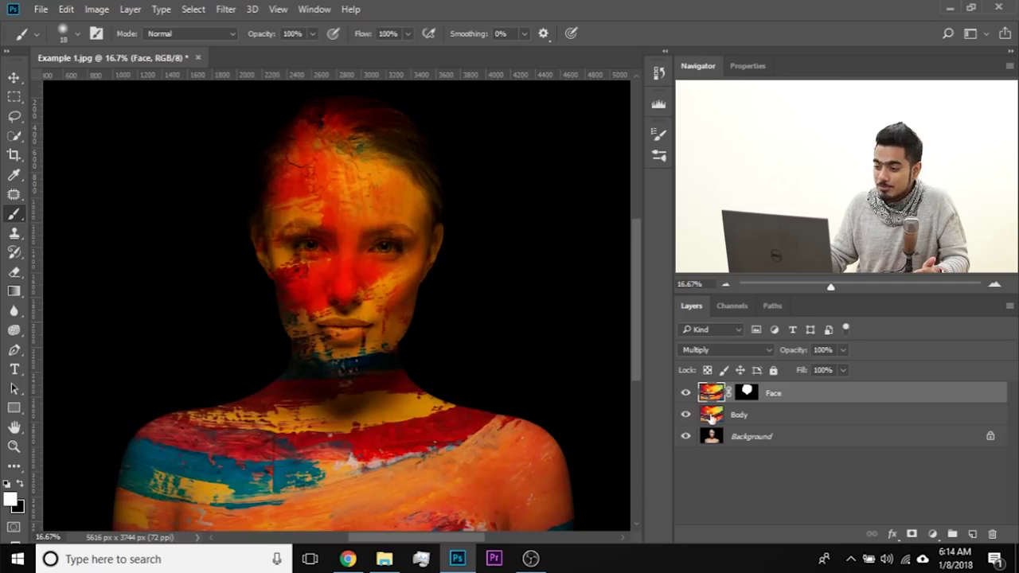
pyautogui.click(749, 419)
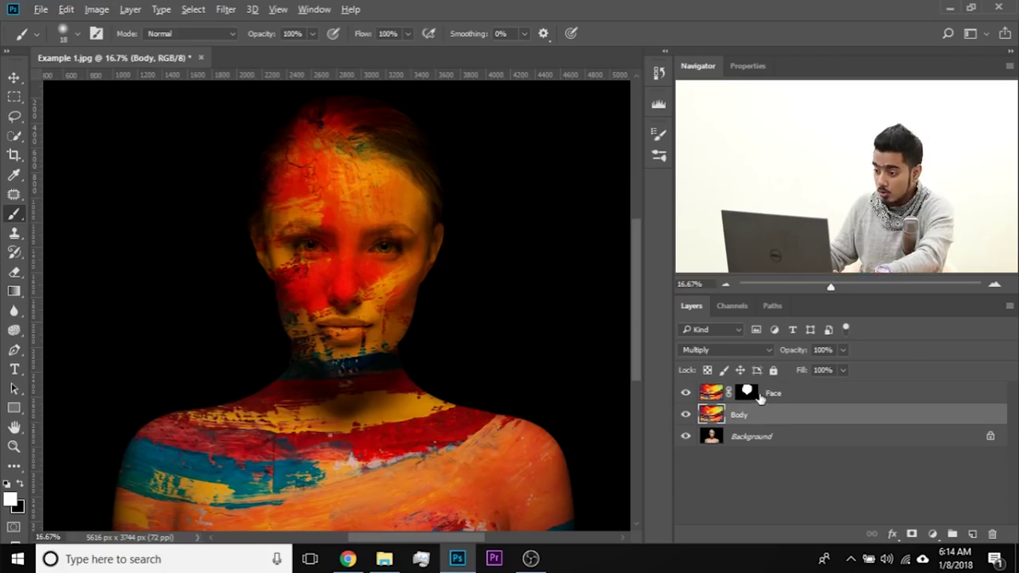
pyautogui.moveTo(748, 393); pyautogui.dragTo(751, 422)
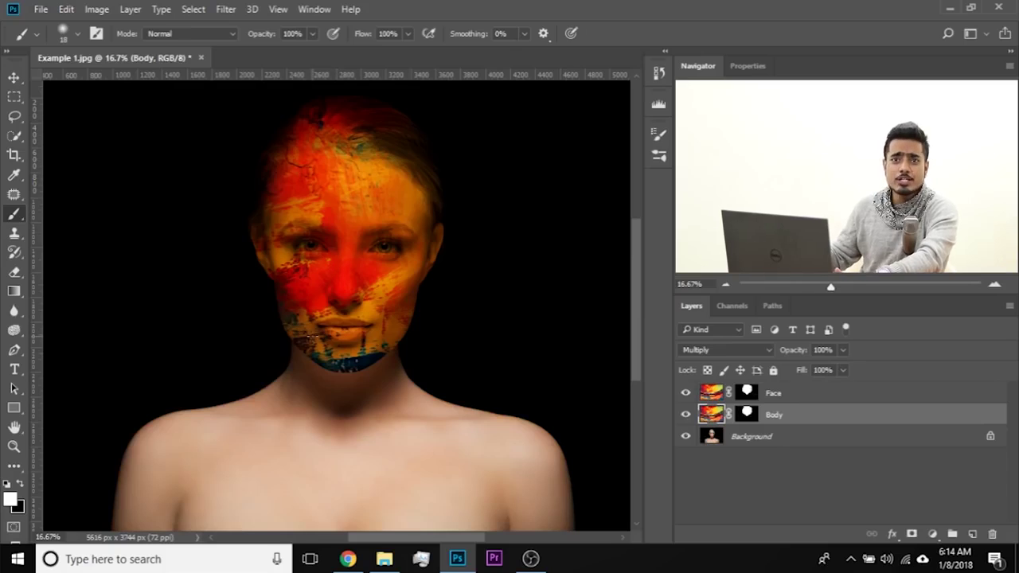
pyautogui.click(747, 414)
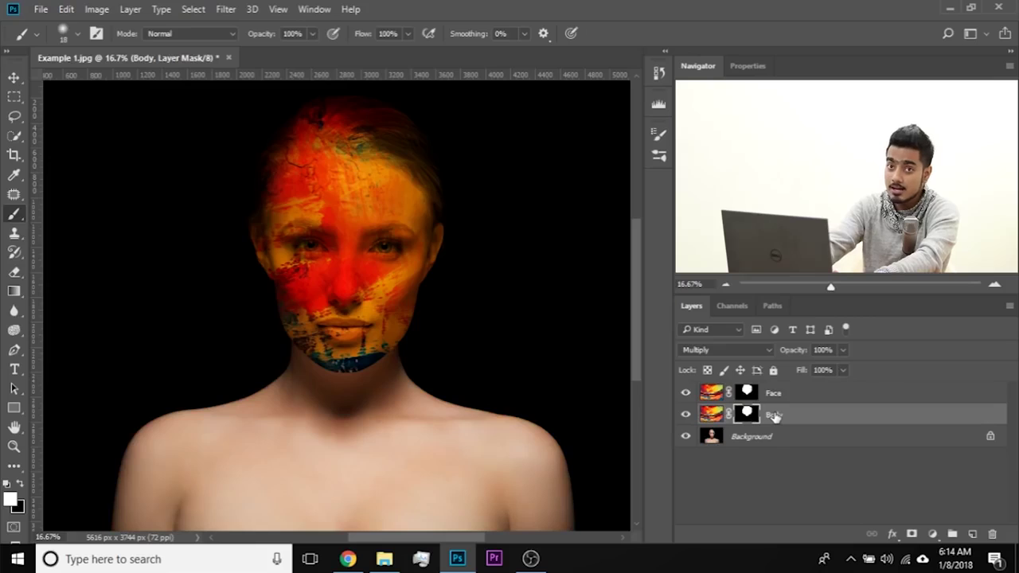
# Step: Invert the Body layer's mask and switch to the Move tool
pyautogui.hotkey('ctrl', 'i')
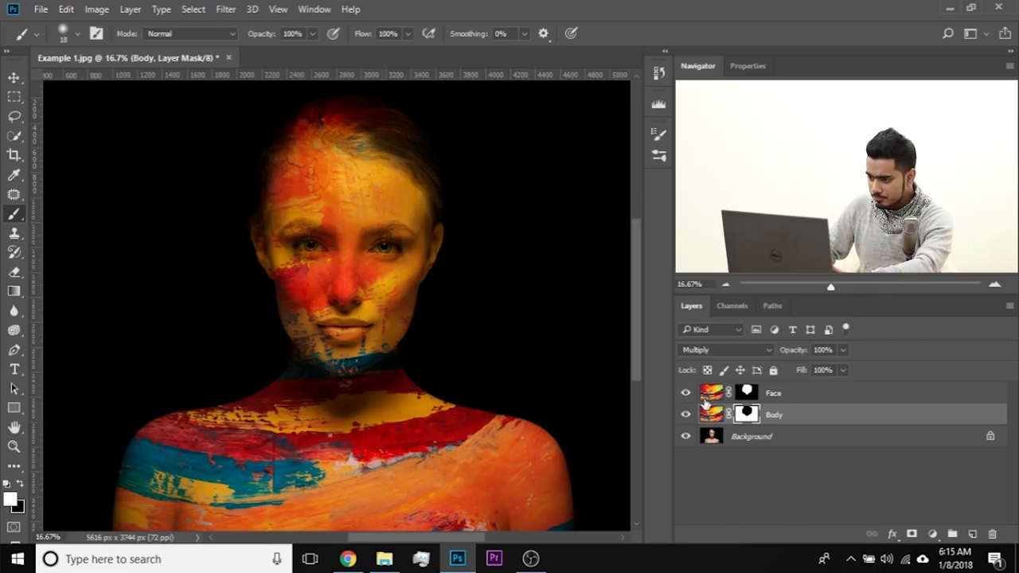
pyautogui.click(14, 77)
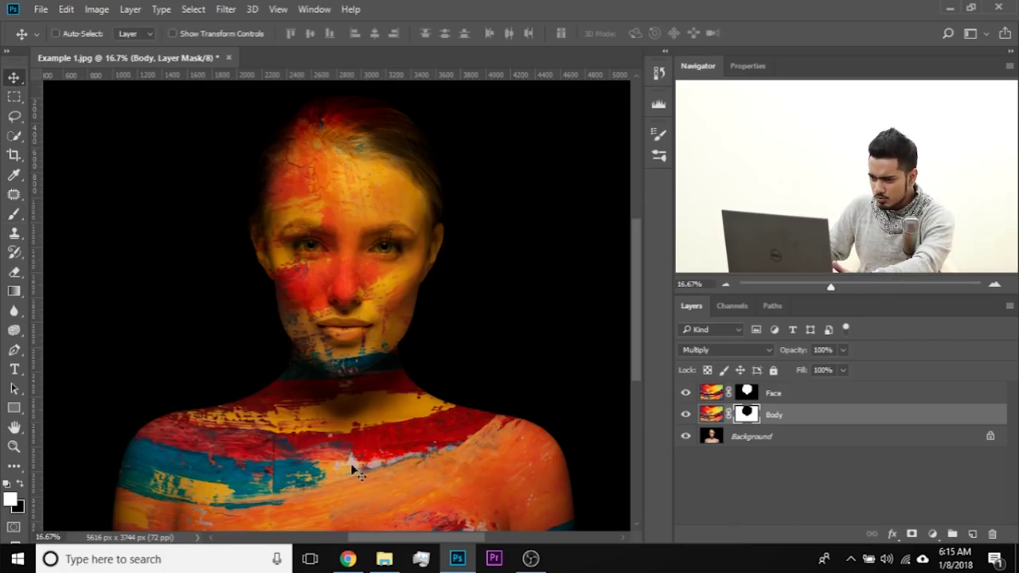
# Step: Try to move the Body layer upward together with its linked mask, and undo the move
pyautogui.moveTo(362, 471)
pyautogui.mouseDown()
pyautogui.moveTo(362, 396)
pyautogui.moveTo(384, 355)
pyautogui.mouseUp()
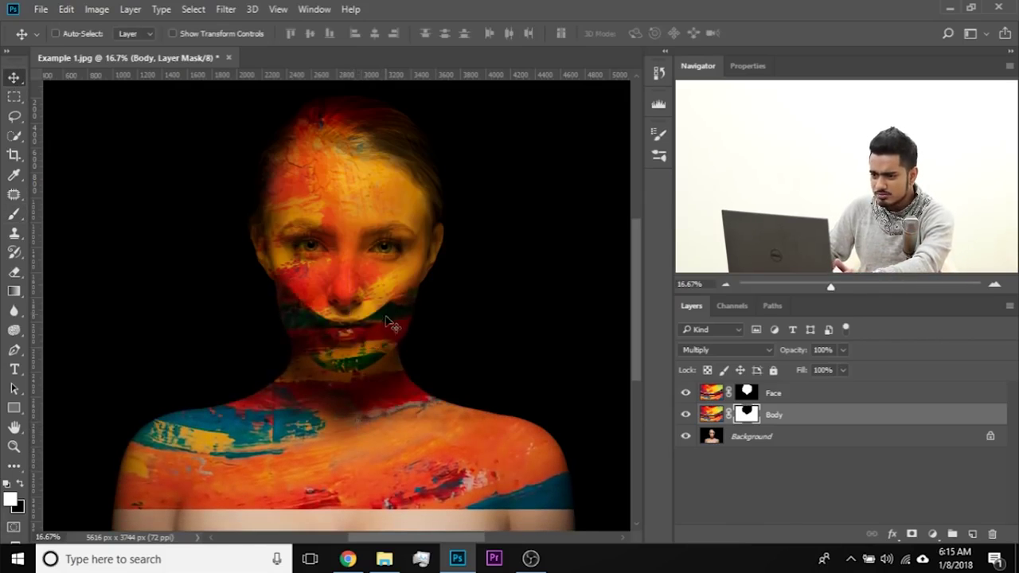
pyautogui.hotkey('ctrl', 'z')
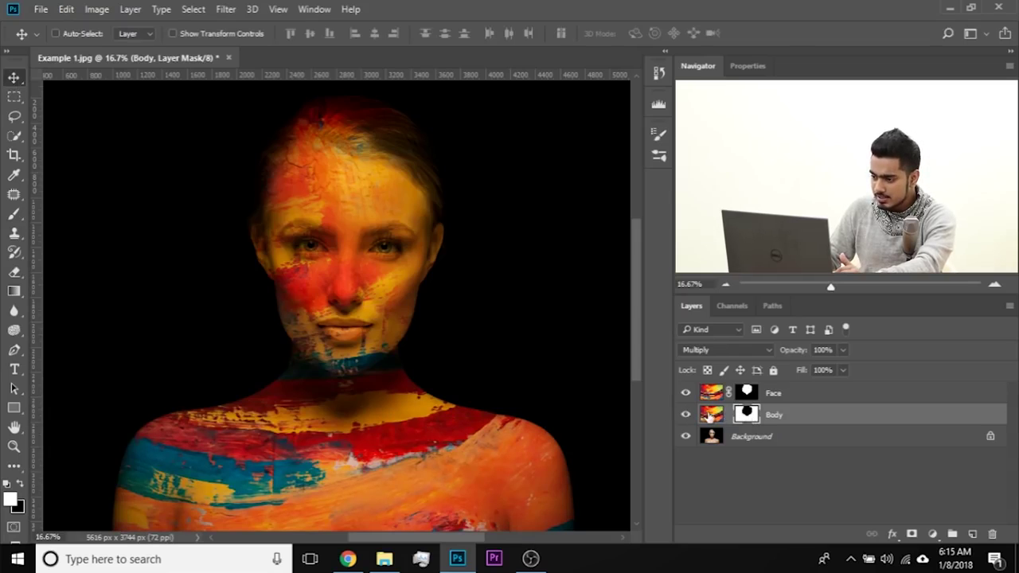
# Step: Unlink the Body layer's mask and nudge only the layer's paint texture upward beneath the chin in large increments
pyautogui.click(708, 415)
pyautogui.moveTo(368, 468); pyautogui.dragTo(389, 458)
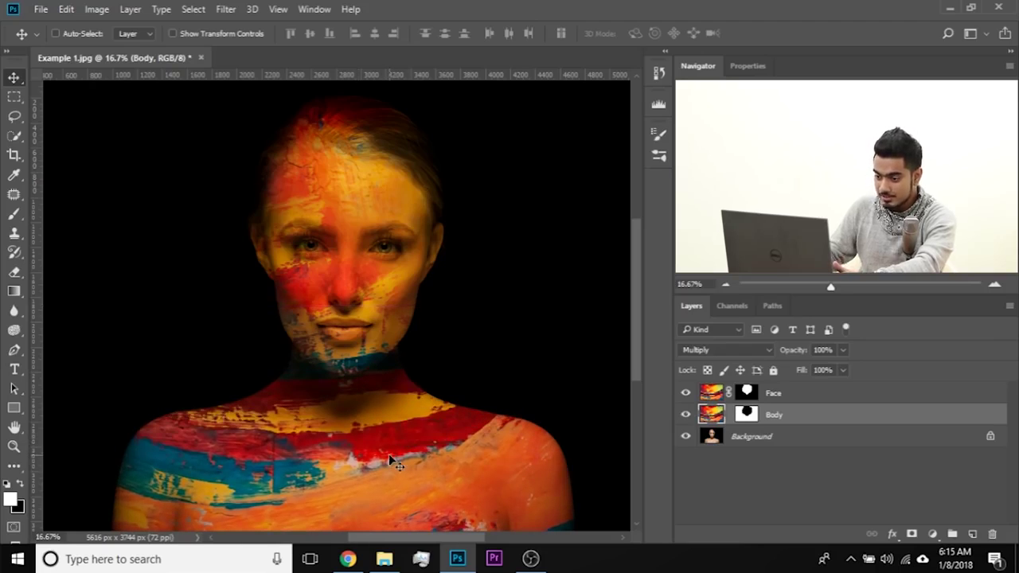
pyautogui.hotkey('shift', 'Up')
pyautogui.hotkey('shift', 'Up')
pyautogui.hotkey('shift', 'Up')
pyautogui.hotkey('shift', 'Up')
pyautogui.hotkey('shift', 'Up')
pyautogui.hotkey('shift', 'Up')
pyautogui.hotkey('shift', 'Up')
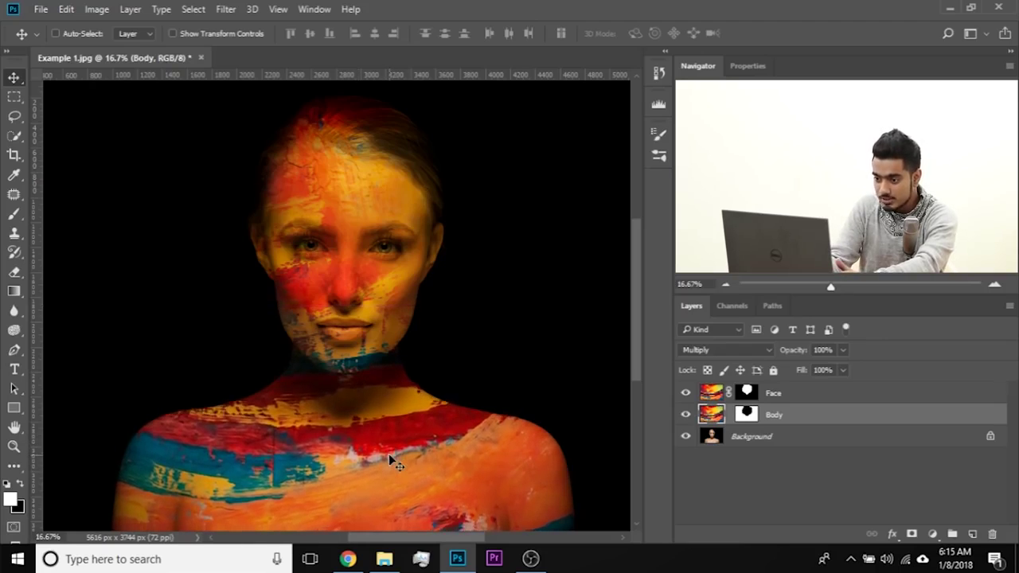
pyautogui.hotkey('shift', 'Up')
pyautogui.hotkey('shift', 'Up')
pyautogui.hotkey('shift', 'Up')
pyautogui.hotkey('shift', 'Up')
pyautogui.hotkey('shift', 'Up')
pyautogui.hotkey('shift', 'Up')
pyautogui.hotkey('shift', 'Up')
pyautogui.hotkey('shift', 'Up')
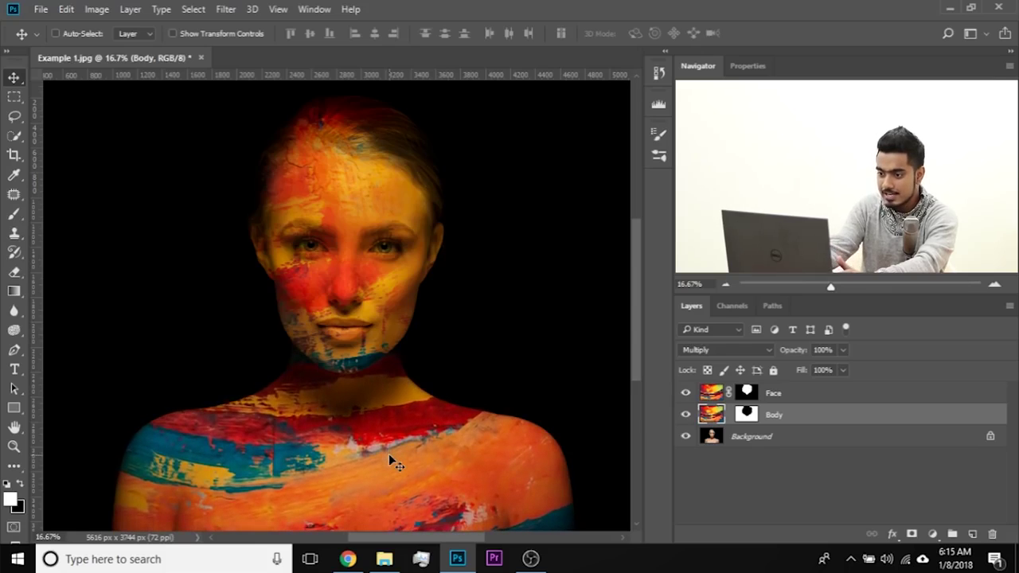
pyautogui.hotkey('shift', 'Up')
pyautogui.hotkey('shift', 'Up')
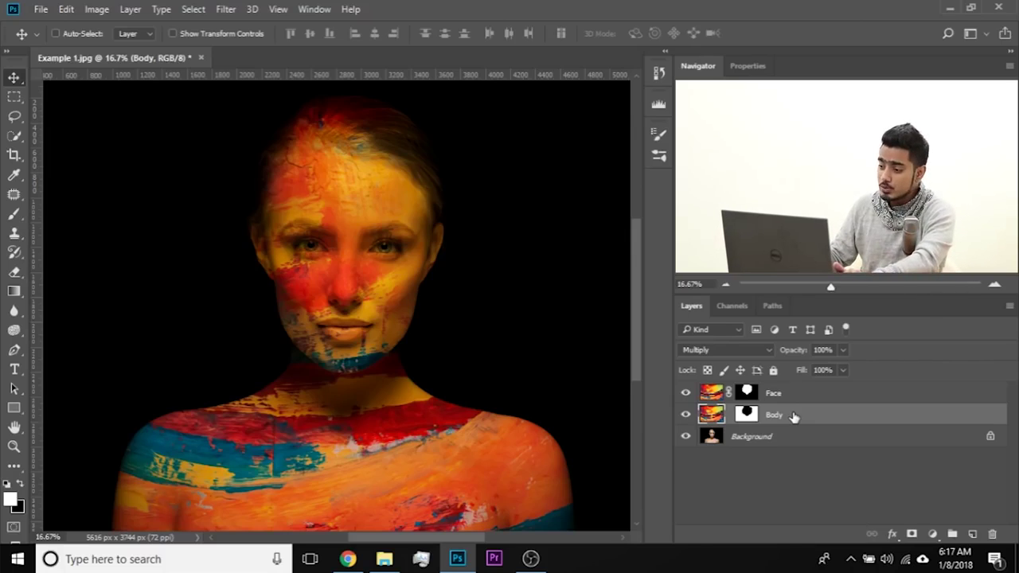
# Step: Convert the Face and Body layers together into one smart object and set its blend mode to Multiply
pyautogui.click(731, 355)
pyautogui.click(731, 355)
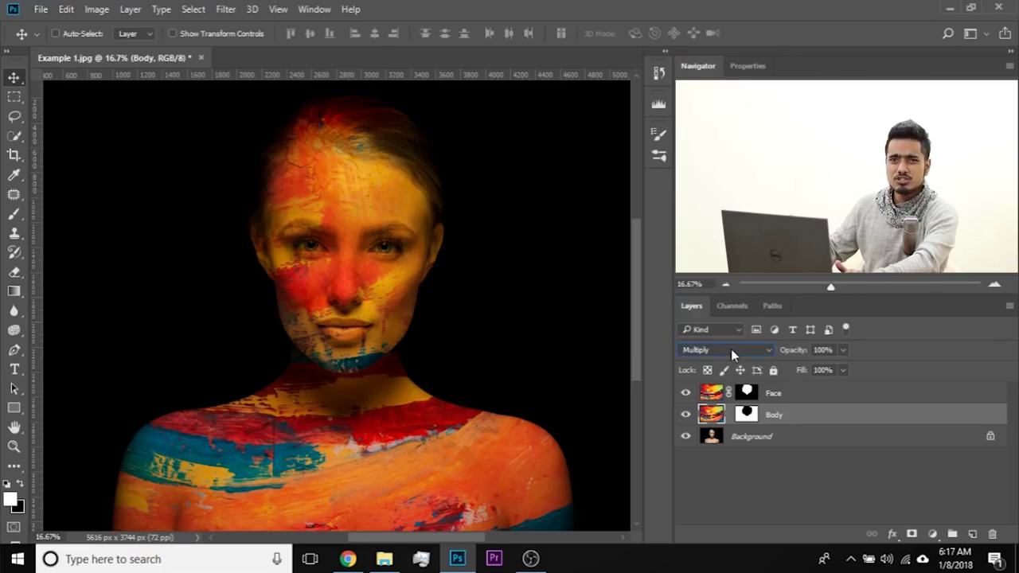
pyautogui.keyDown('ctrl'); pyautogui.click(804, 396); pyautogui.keyUp('ctrl')
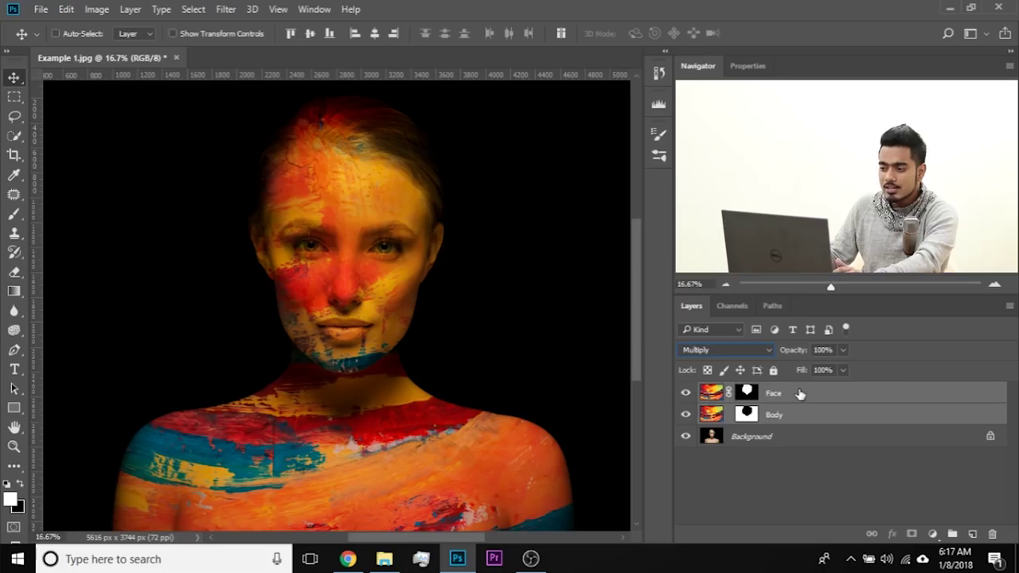
pyautogui.rightClick(801, 395)
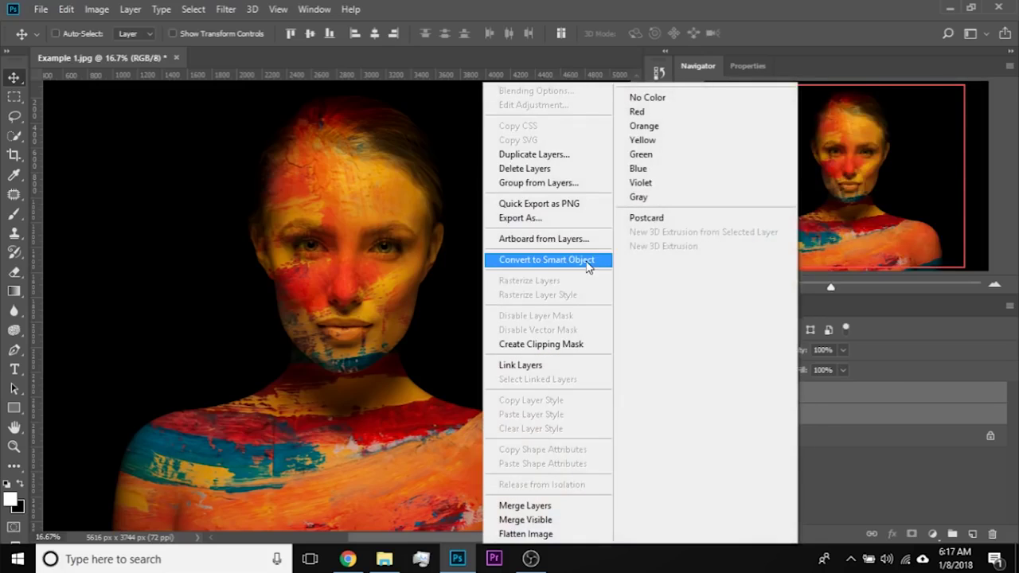
pyautogui.click(585, 261)
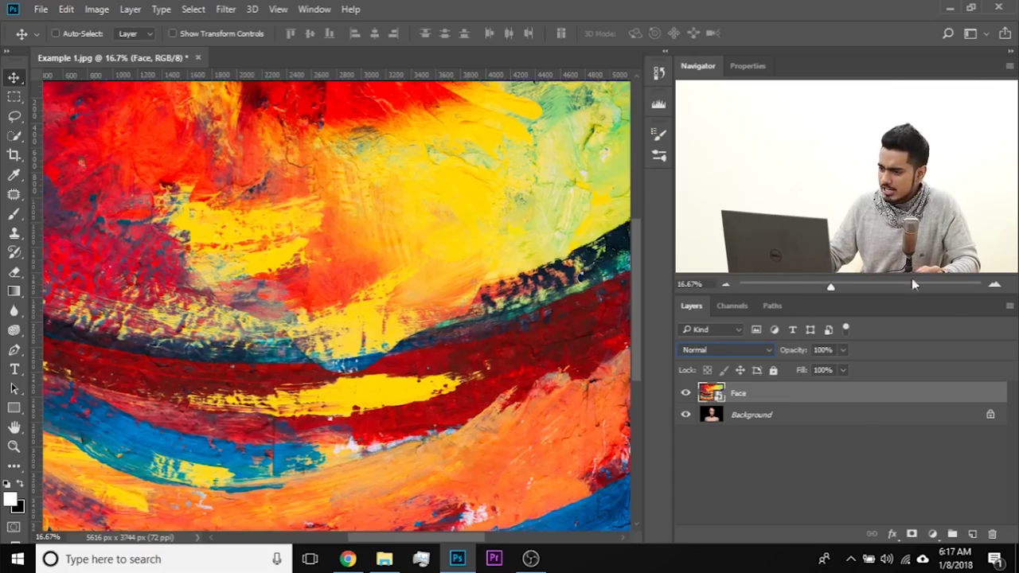
pyautogui.click(706, 352)
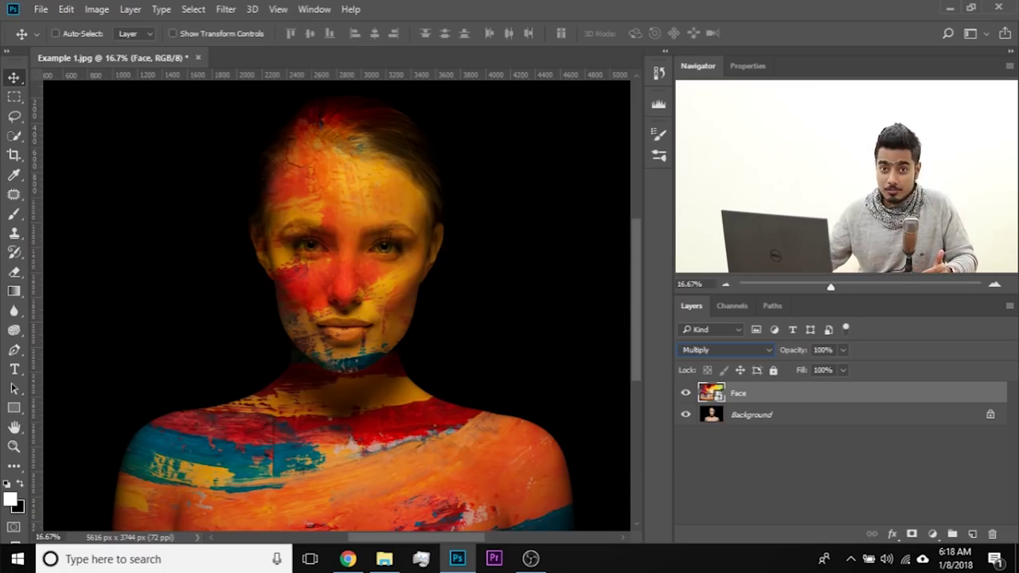
# Step: Open the Face smart object's contents to view the masked layers inside, and close that document
pyautogui.doubleClick(711, 394)
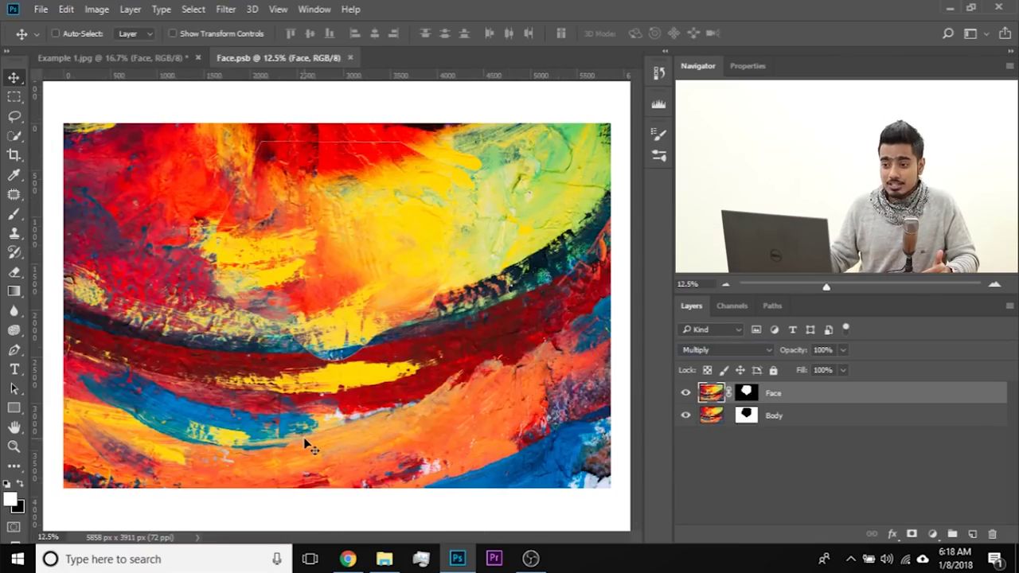
pyautogui.click(350, 57)
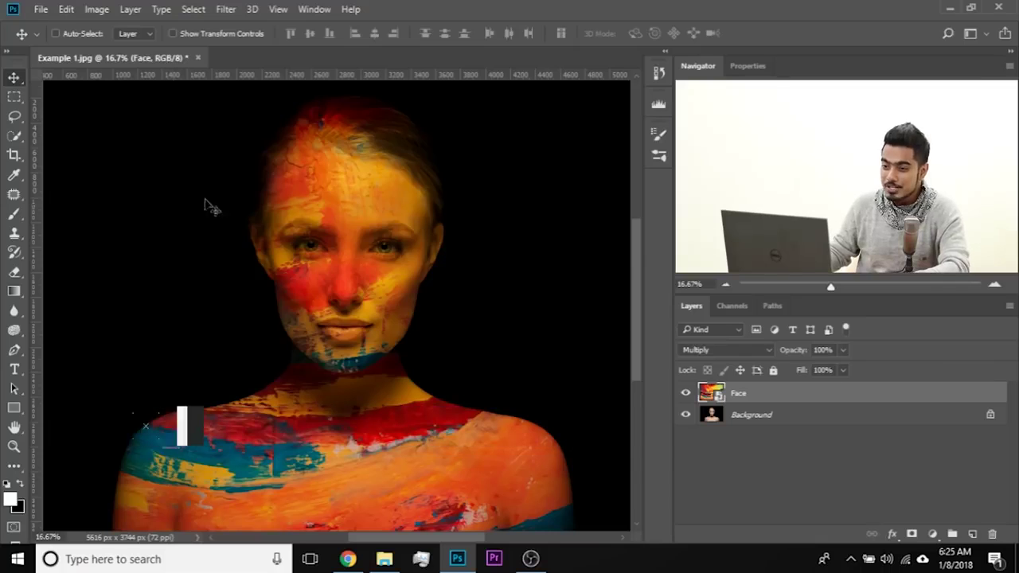
# Step: Open the Liquify filter on the Face smart object and compare its preview with and without the backdrop
pyautogui.click(227, 9)
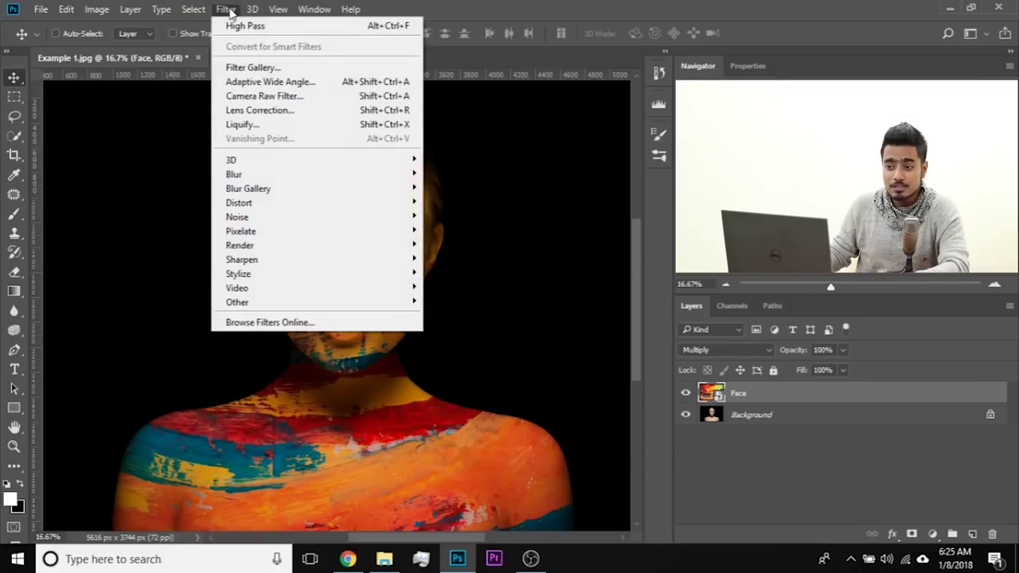
pyautogui.click(275, 125)
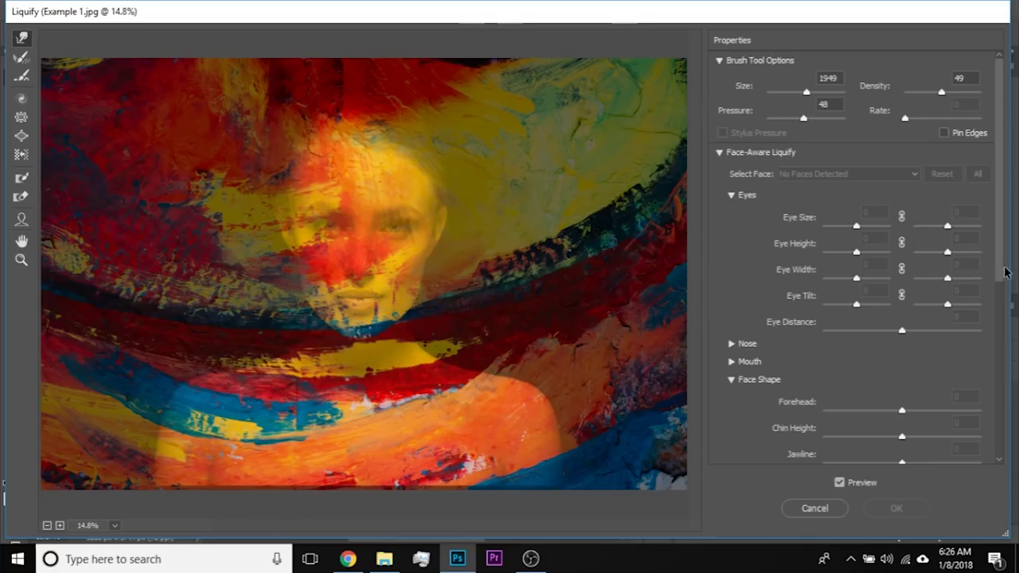
pyautogui.click(721, 153)
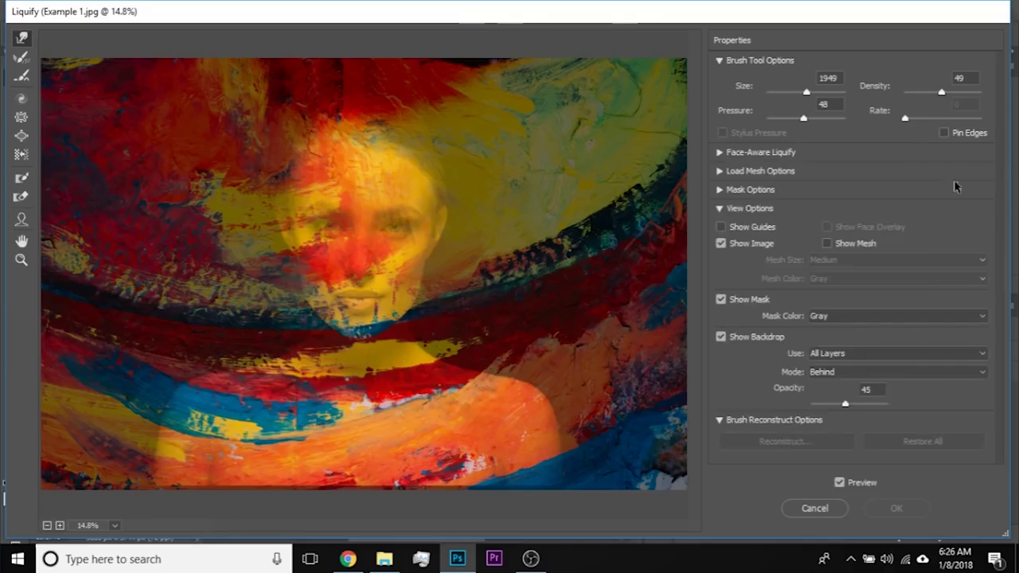
pyautogui.click(721, 337)
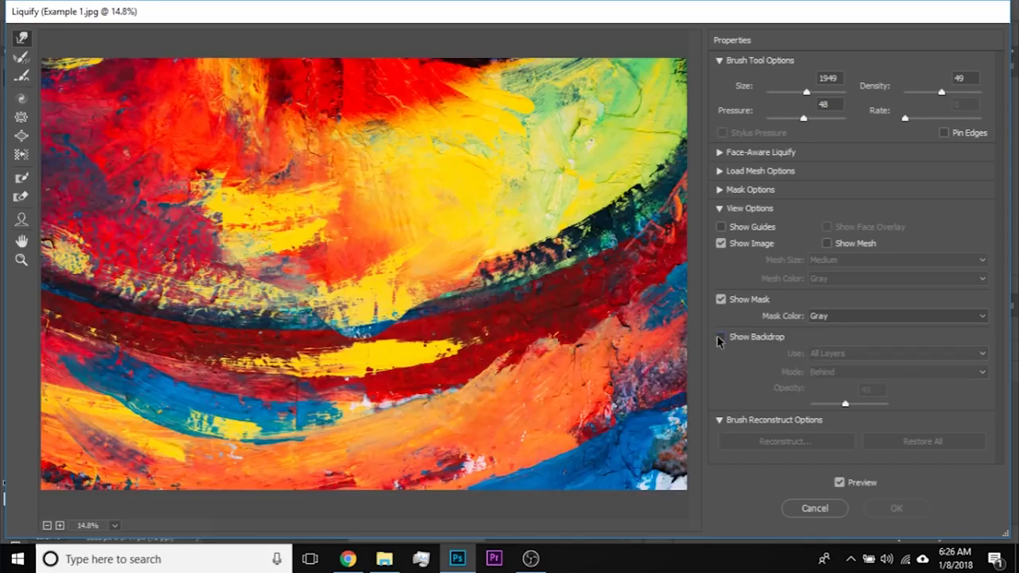
pyautogui.click(721, 338)
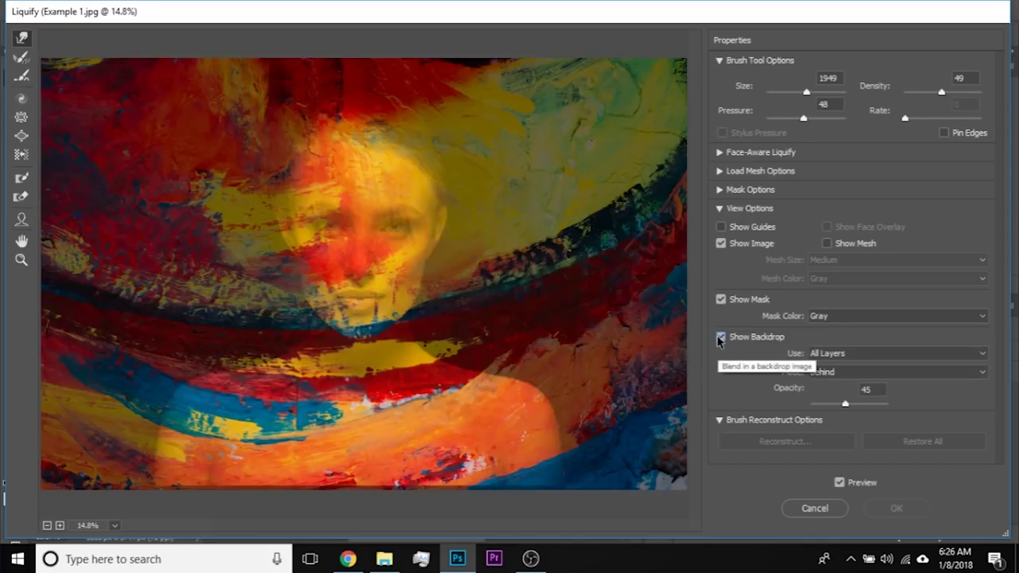
# Step: Use the Background layer as the Liquify backdrop, in Behind mode at opacity 54
pyautogui.click(826, 355)
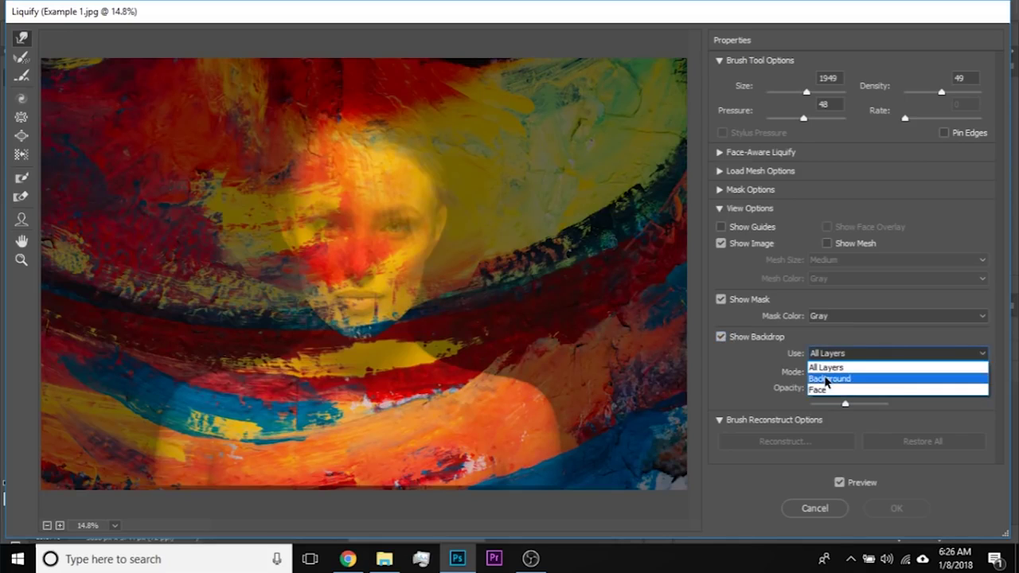
pyautogui.click(826, 379)
pyautogui.click(836, 377)
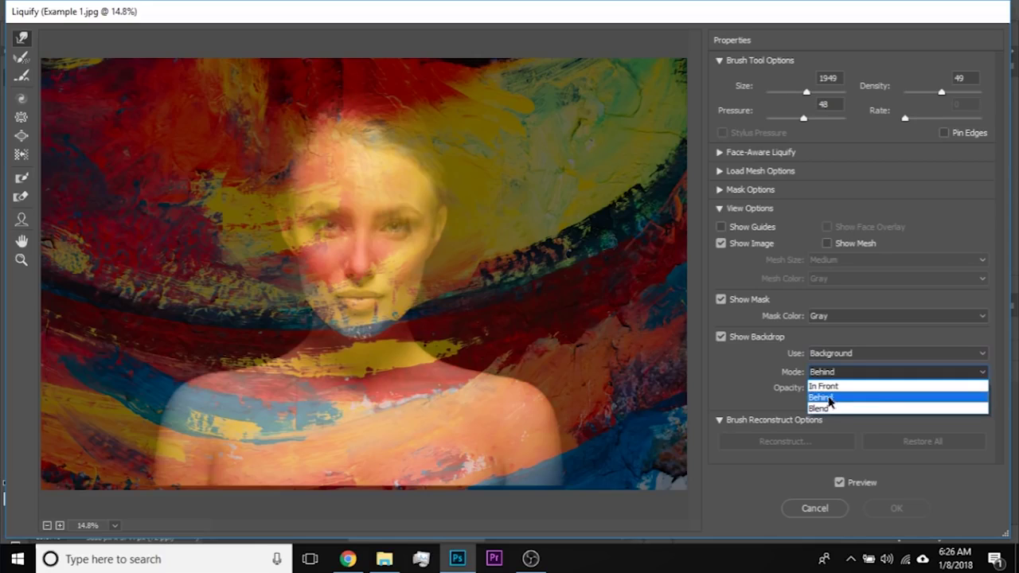
pyautogui.click(828, 408)
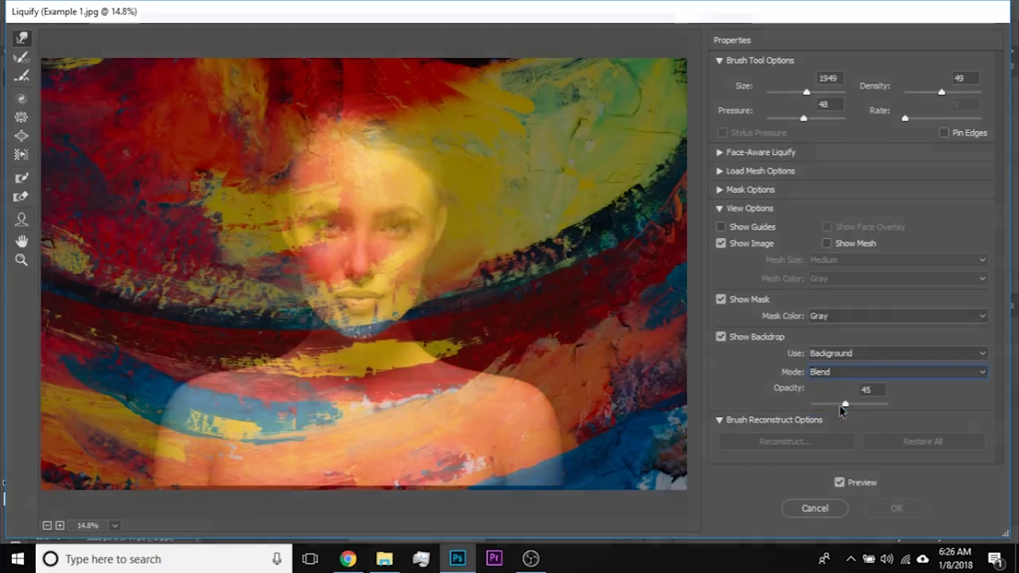
pyautogui.click(841, 376)
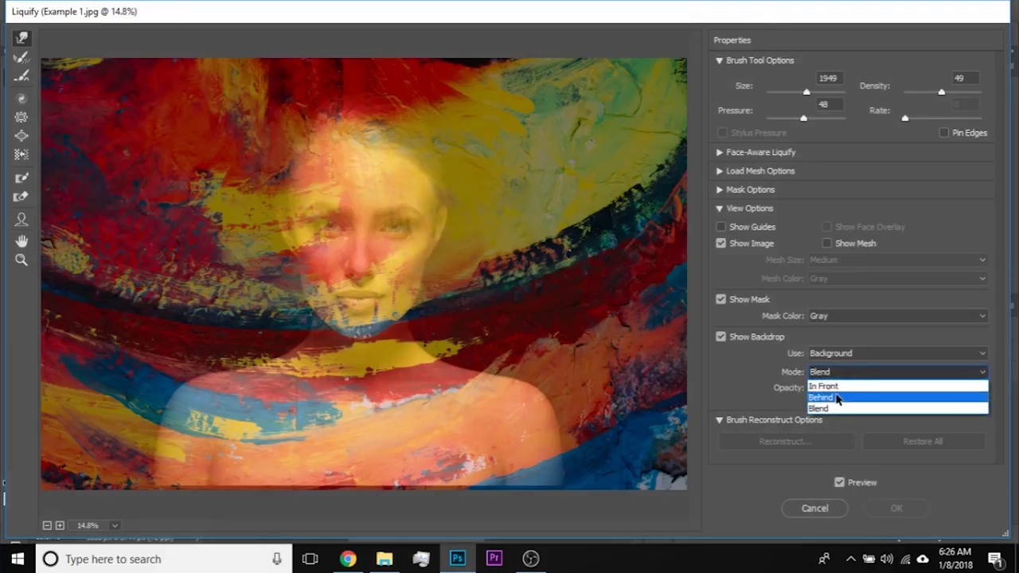
pyautogui.click(840, 398)
pyautogui.moveTo(828, 405)
pyautogui.mouseDown()
pyautogui.moveTo(863, 407)
pyautogui.moveTo(852, 408)
pyautogui.mouseUp()
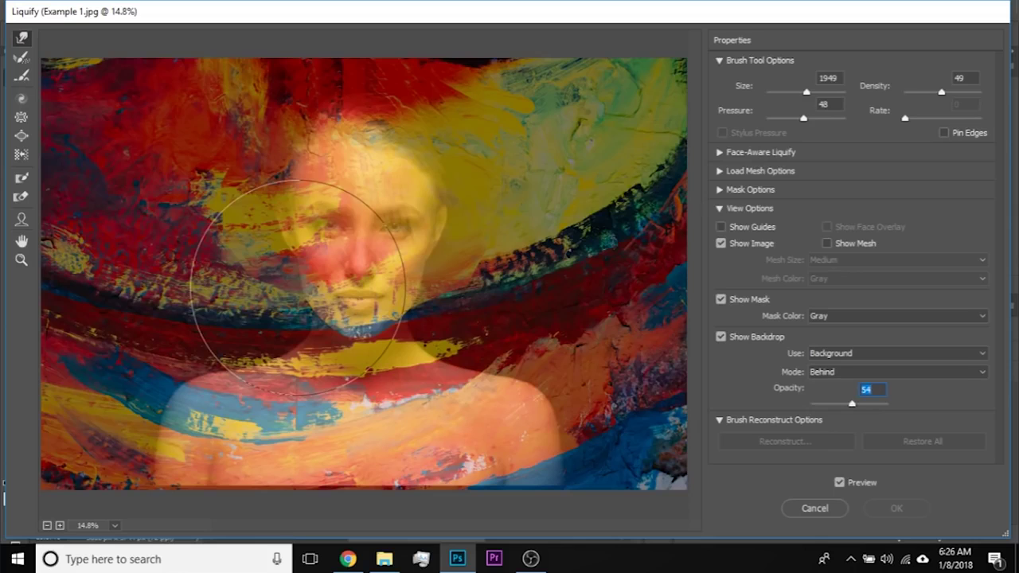
# Step: Set the Forward Warp brush to size 1277 and pressure 20 for working along the cheek
pyautogui.hotkey('ctrl', '+')
pyautogui.hotkey('ctrl', '+')
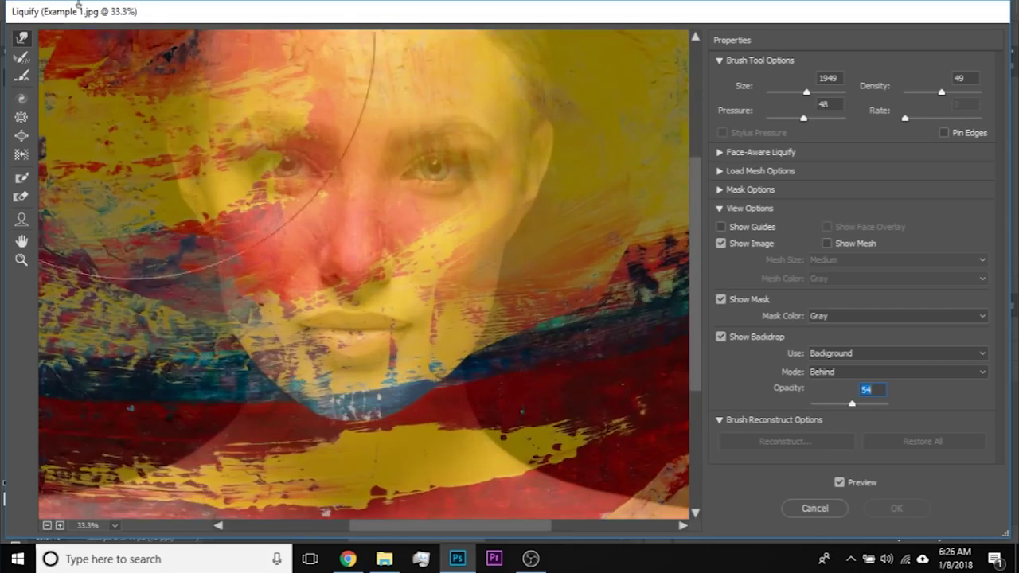
pyautogui.moveTo(279, 239); pyautogui.dragTo(330, 278)
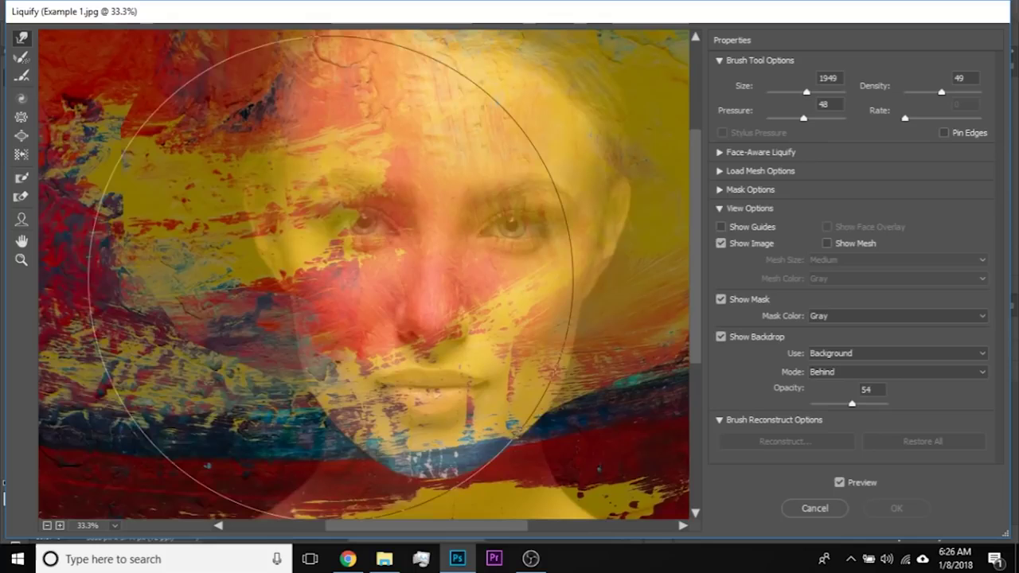
pyautogui.moveTo(275, 300)
pyautogui.mouseDown()
pyautogui.moveTo(338, 287)
pyautogui.moveTo(224, 291)
pyautogui.mouseUp()
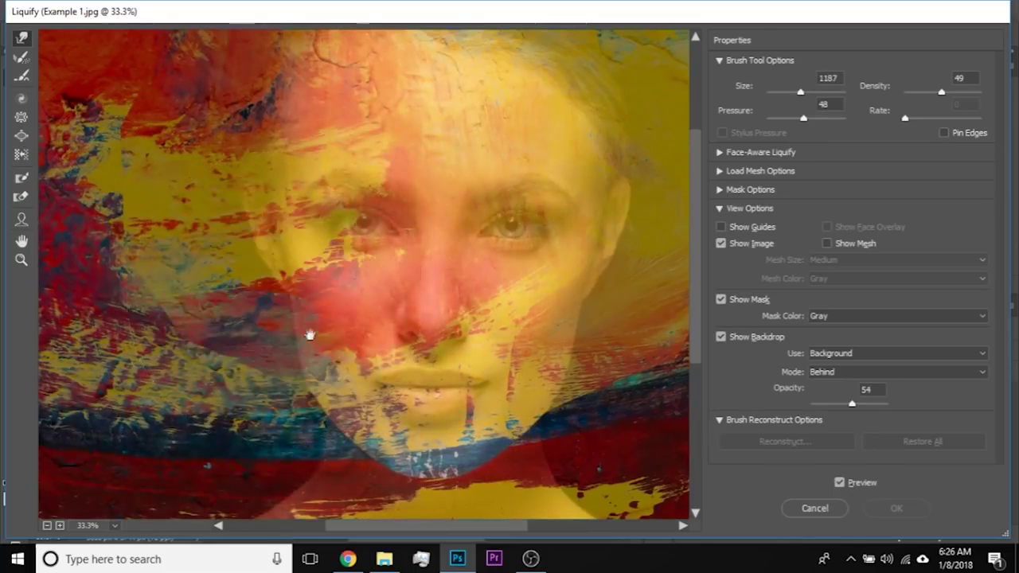
pyautogui.moveTo(301, 319); pyautogui.dragTo(384, 320)
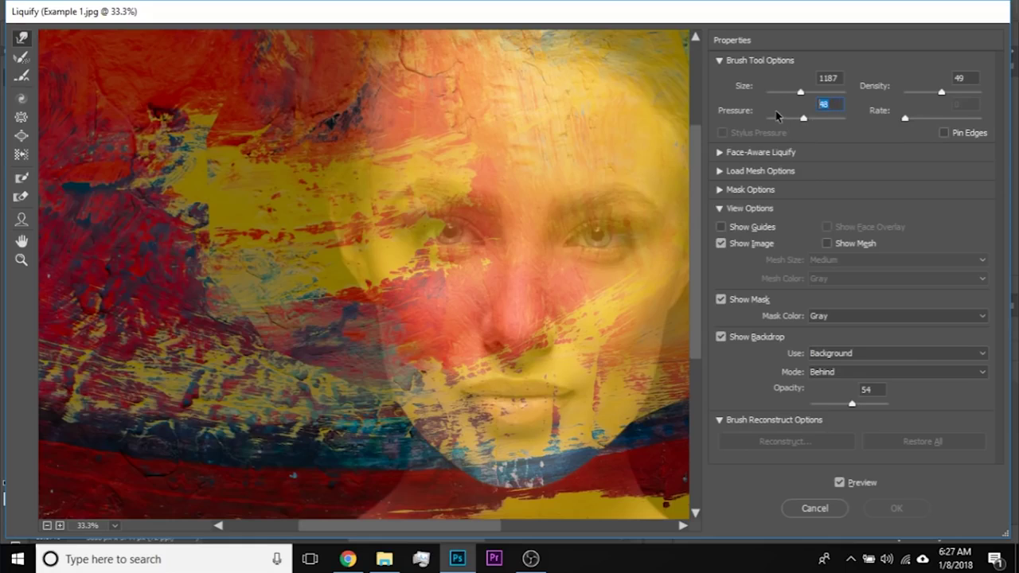
pyautogui.moveTo(278, 334); pyautogui.dragTo(306, 336)
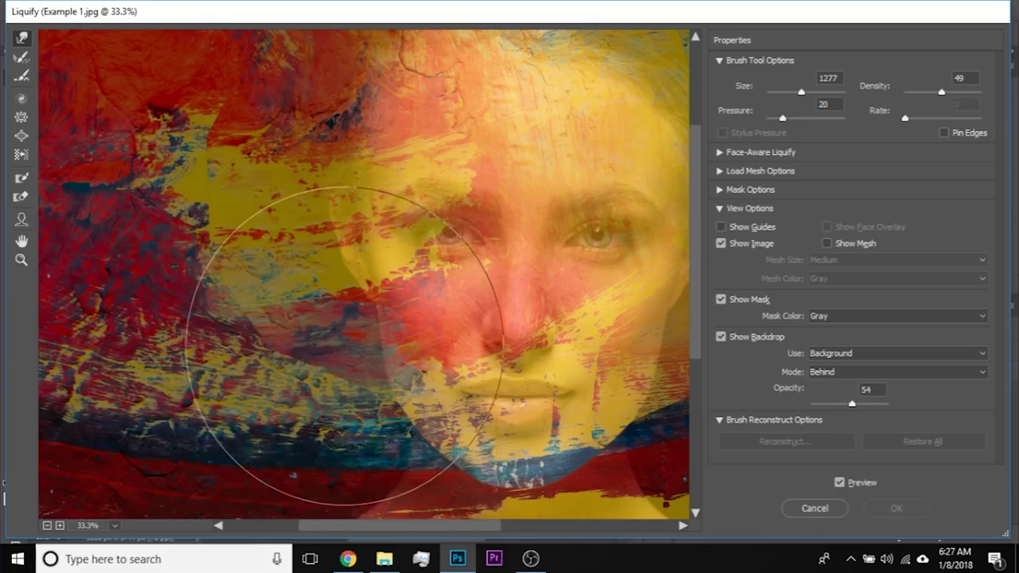
# Step: Warp the paint strokes beside the cheek to follow the face's contour, varying the brush size between about 857 and 923
pyautogui.moveTo(364, 342)
pyautogui.mouseDown()
pyautogui.moveTo(401, 338)
pyautogui.moveTo(297, 353)
pyautogui.moveTo(262, 339)
pyautogui.mouseUp()
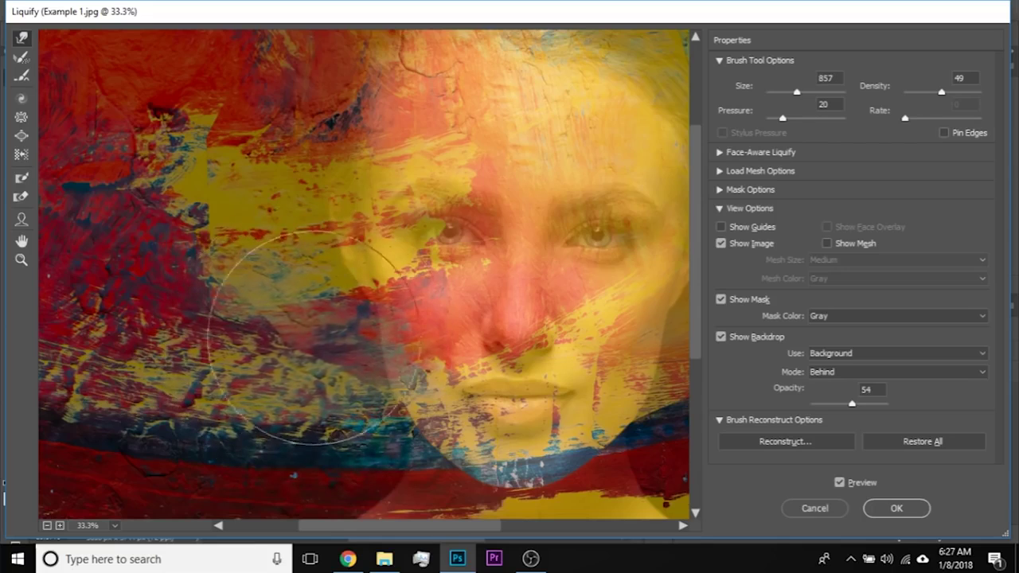
pyautogui.moveTo(343, 334); pyautogui.dragTo(312, 334)
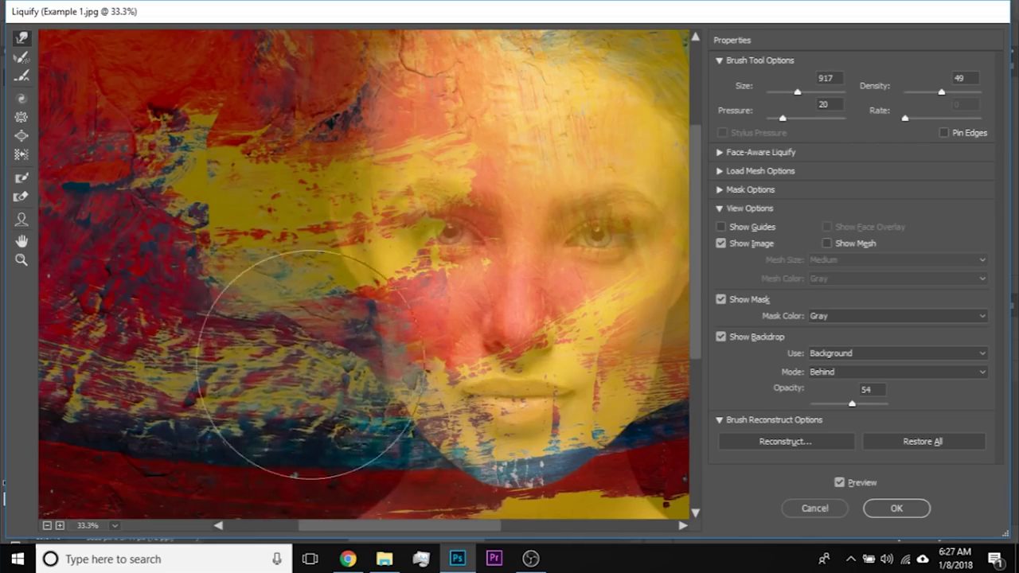
pyautogui.moveTo(269, 383); pyautogui.dragTo(231, 354)
pyautogui.keyDown('alt'); pyautogui.rightClick(267, 375); pyautogui.keyUp('alt')
pyautogui.keyDown('alt'); pyautogui.rightClick(291, 314); pyautogui.keyUp('alt')
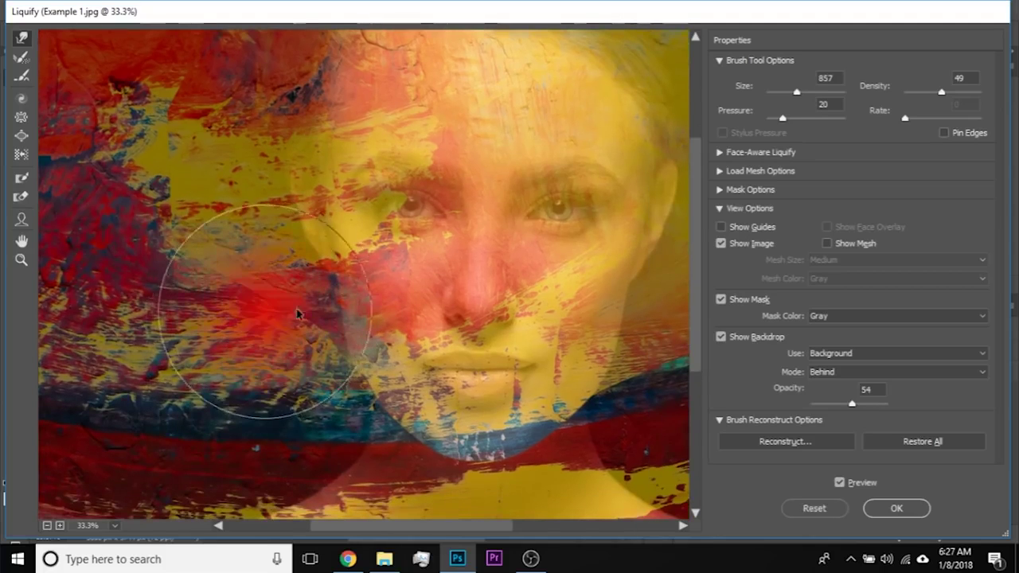
pyautogui.moveTo(310, 305); pyautogui.dragTo(291, 312)
pyautogui.moveTo(244, 284)
pyautogui.mouseDown()
pyautogui.moveTo(268, 267)
pyautogui.moveTo(271, 259)
pyautogui.moveTo(235, 275)
pyautogui.moveTo(275, 246)
pyautogui.moveTo(206, 246)
pyautogui.moveTo(262, 225)
pyautogui.moveTo(218, 206)
pyautogui.moveTo(255, 202)
pyautogui.mouseUp()
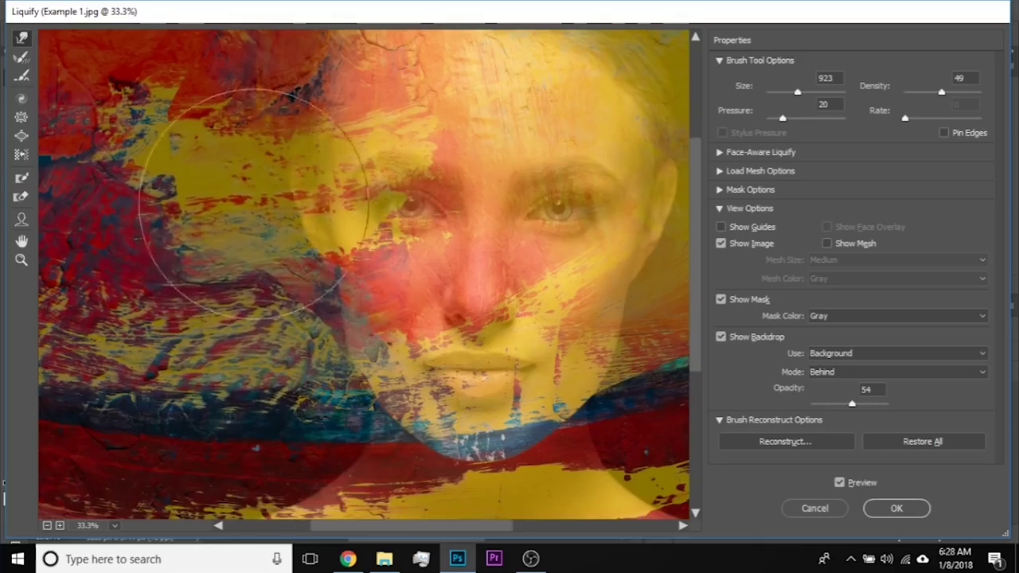
# Step: Lower the backdrop opacity to 37 and warp the paint beside the image-left jaw and temple with brush sizes 695 and 929
pyautogui.moveTo(850, 405); pyautogui.dragTo(841, 407)
pyautogui.moveTo(468, 351); pyautogui.dragTo(326, 343)
pyautogui.moveTo(258, 342); pyautogui.dragTo(190, 341)
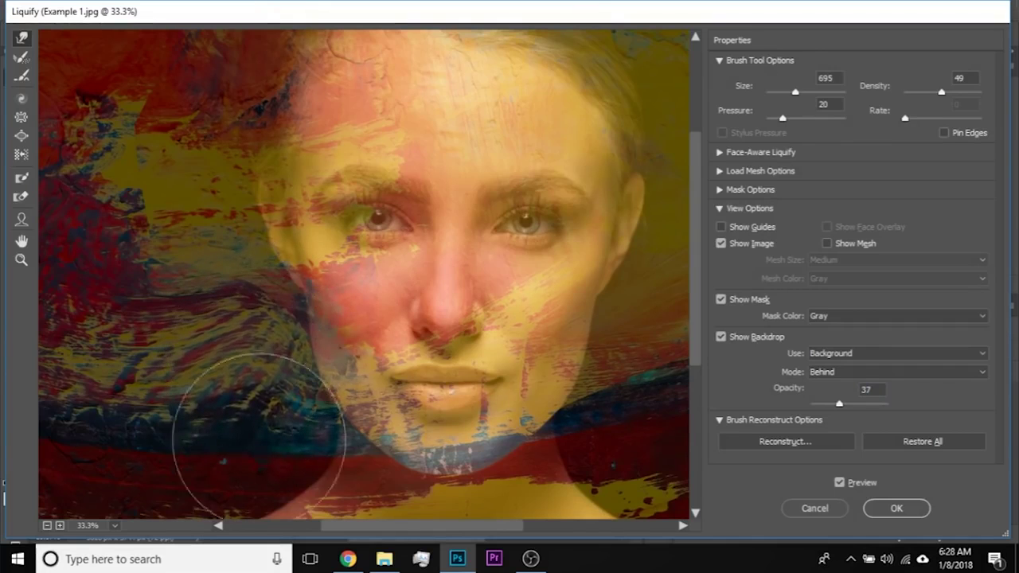
pyautogui.moveTo(330, 392); pyautogui.dragTo(287, 379)
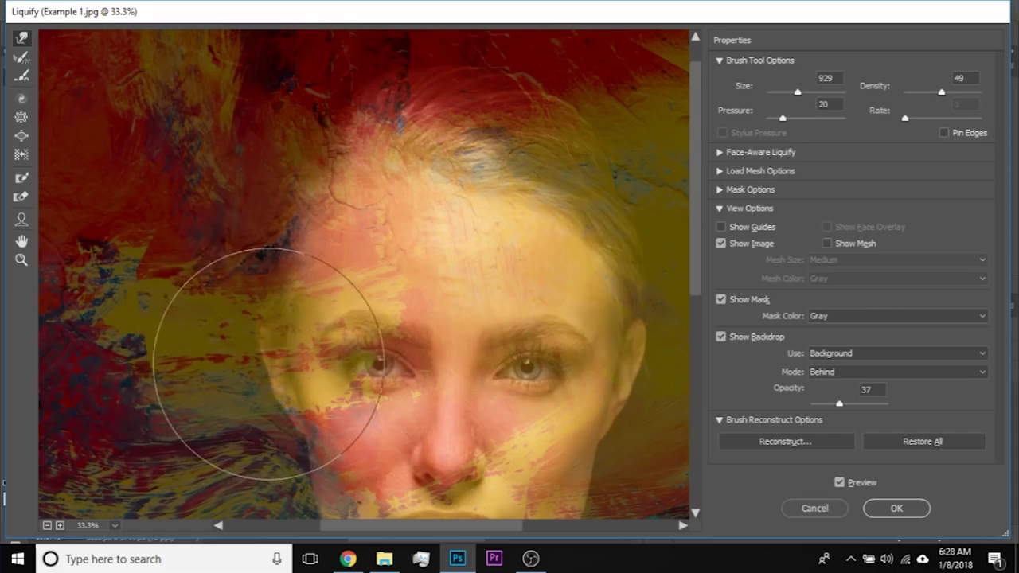
pyautogui.moveTo(179, 368)
pyautogui.mouseDown()
pyautogui.moveTo(228, 369)
pyautogui.moveTo(216, 344)
pyautogui.moveTo(144, 413)
pyautogui.moveTo(234, 339)
pyautogui.moveTo(170, 369)
pyautogui.moveTo(178, 336)
pyautogui.moveTo(235, 339)
pyautogui.moveTo(171, 329)
pyautogui.moveTo(178, 342)
pyautogui.moveTo(212, 342)
pyautogui.moveTo(148, 360)
pyautogui.mouseUp()
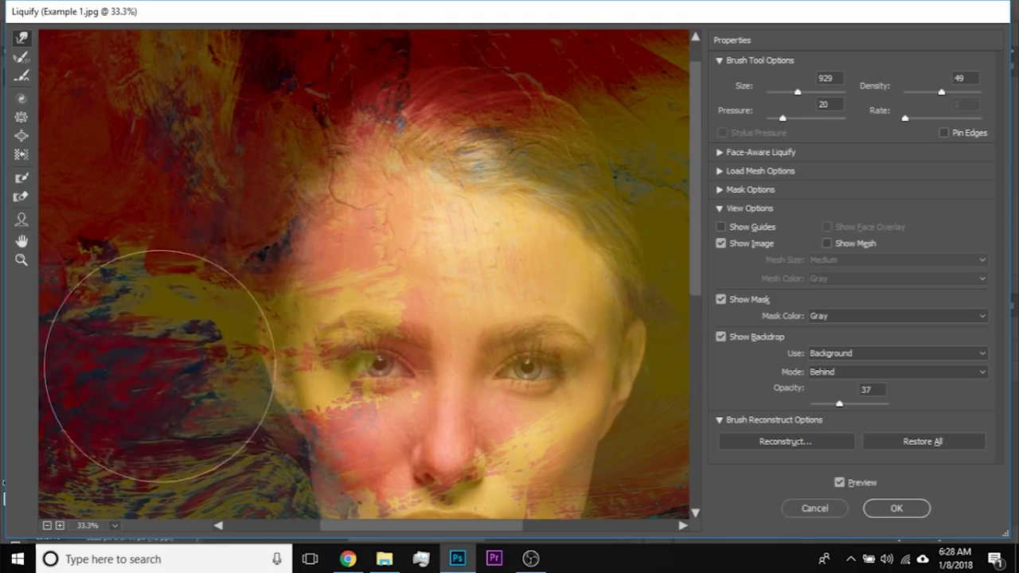
# Step: Warp the paint beside the image-right temple and ear inward to follow the head's contour, using a brush size of 1115
pyautogui.moveTo(473, 371)
pyautogui.mouseDown()
pyautogui.moveTo(235, 331)
pyautogui.moveTo(344, 358)
pyautogui.moveTo(394, 337)
pyautogui.moveTo(353, 339)
pyautogui.mouseUp()
pyautogui.moveTo(362, 343)
pyautogui.mouseDown()
pyautogui.moveTo(329, 333)
pyautogui.moveTo(369, 328)
pyautogui.mouseUp()
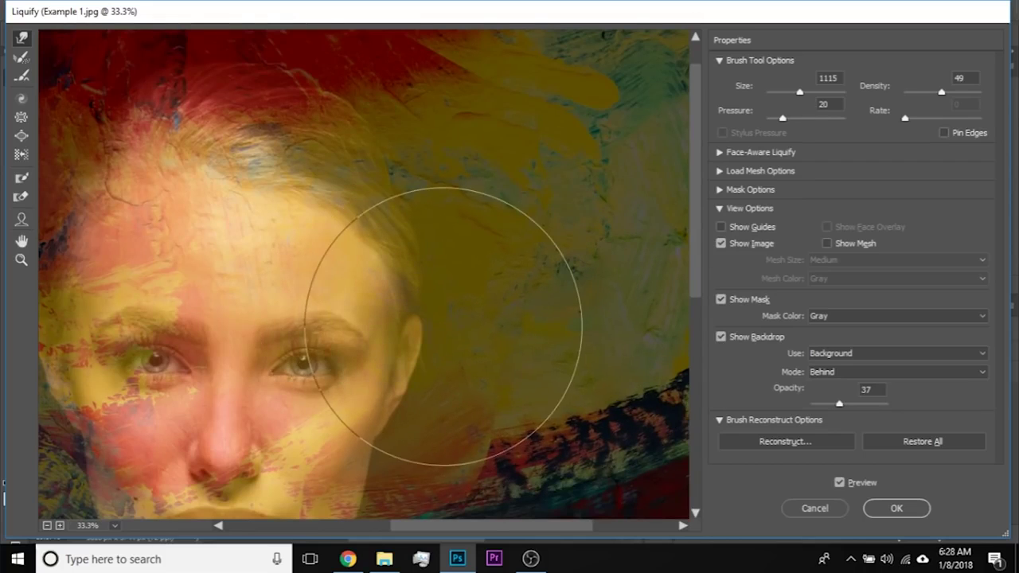
pyautogui.moveTo(473, 448)
pyautogui.mouseDown()
pyautogui.moveTo(557, 292)
pyautogui.moveTo(485, 305)
pyautogui.mouseUp()
pyautogui.moveTo(557, 272); pyautogui.dragTo(507, 268)
pyautogui.moveTo(487, 377)
pyautogui.mouseDown()
pyautogui.moveTo(450, 377)
pyautogui.moveTo(439, 337)
pyautogui.mouseUp()
pyautogui.moveTo(512, 374); pyautogui.dragTo(461, 330)
pyautogui.moveTo(539, 341); pyautogui.dragTo(502, 324)
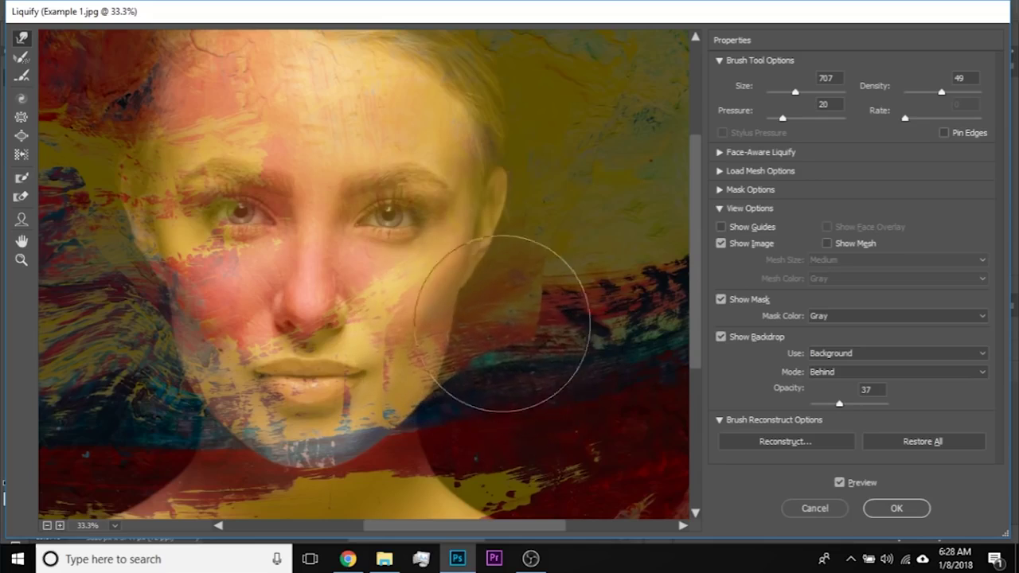
# Step: Warp the paint strokes along the image-right cheek and jawline with a brush size of 707
pyautogui.moveTo(494, 408)
pyautogui.mouseDown()
pyautogui.moveTo(477, 356)
pyautogui.moveTo(508, 360)
pyautogui.moveTo(481, 330)
pyautogui.moveTo(511, 321)
pyautogui.moveTo(465, 307)
pyautogui.mouseUp()
pyautogui.moveTo(533, 315)
pyautogui.mouseDown()
pyautogui.moveTo(483, 311)
pyautogui.moveTo(535, 316)
pyautogui.moveTo(504, 312)
pyautogui.moveTo(551, 300)
pyautogui.moveTo(525, 297)
pyautogui.moveTo(555, 315)
pyautogui.moveTo(475, 305)
pyautogui.mouseUp()
pyautogui.moveTo(508, 395); pyautogui.dragTo(540, 334)
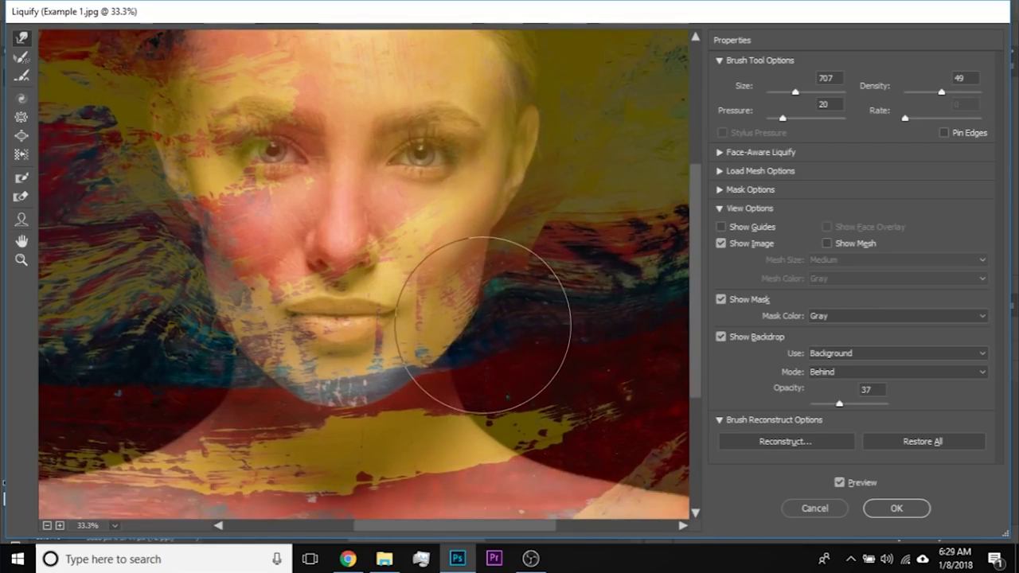
pyautogui.moveTo(446, 366); pyautogui.dragTo(539, 312)
# Step: Warp the yellow and red paint bands along the neck and the image-left shoulder slope with a brush size of 923
pyautogui.moveTo(261, 390)
pyautogui.mouseDown()
pyautogui.moveTo(262, 377)
pyautogui.moveTo(263, 394)
pyautogui.moveTo(318, 398)
pyautogui.mouseUp()
pyautogui.moveTo(233, 384); pyautogui.dragTo(243, 343)
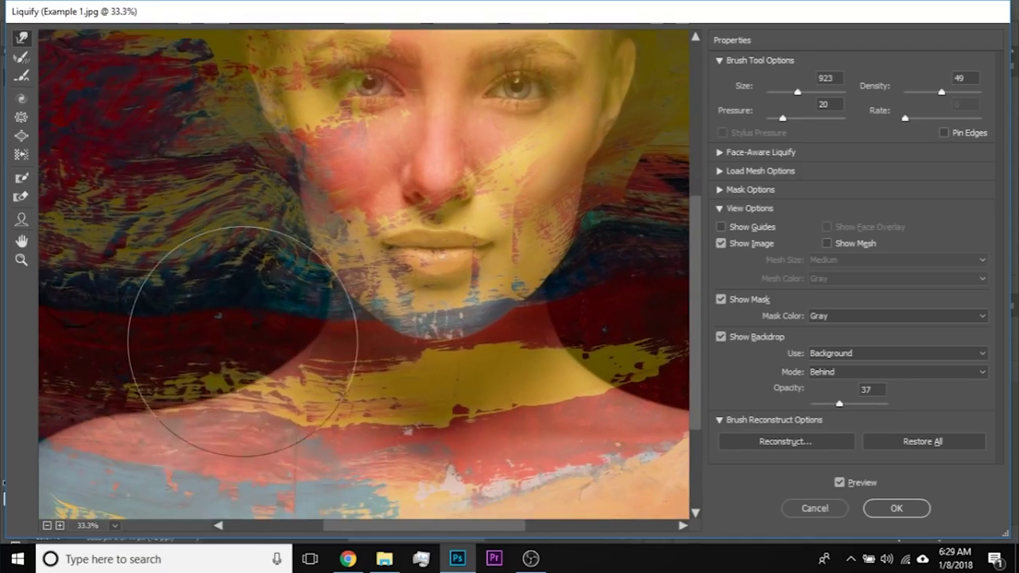
pyautogui.moveTo(300, 399)
pyautogui.mouseDown()
pyautogui.moveTo(293, 360)
pyautogui.moveTo(283, 372)
pyautogui.mouseUp()
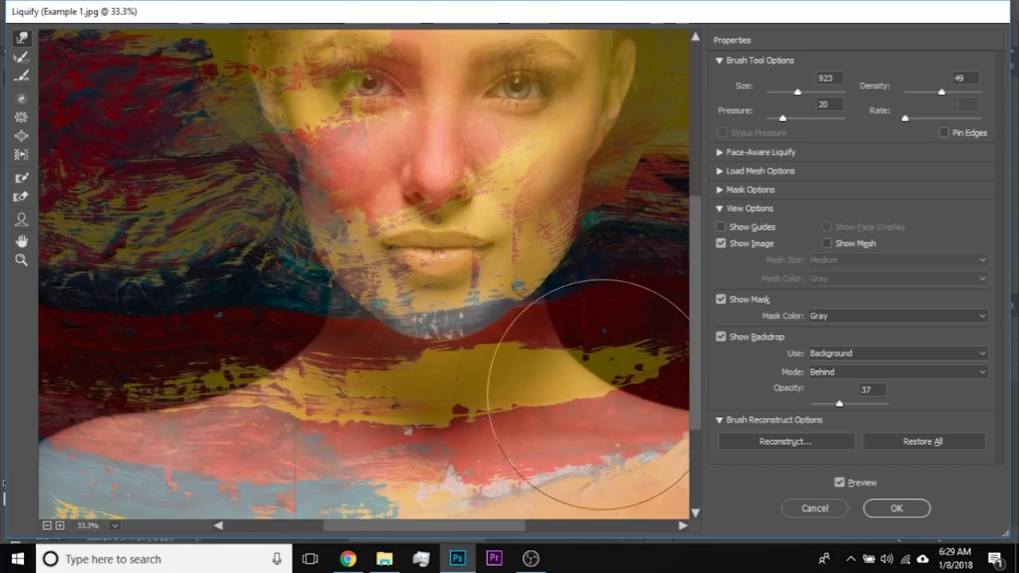
# Step: Reshape the paint bands across the whole chest with a very large brush of size 2651
pyautogui.hotkey('ctrl', '-')
pyautogui.hotkey('ctrl', '-')
pyautogui.hotkey('ctrl', '-')
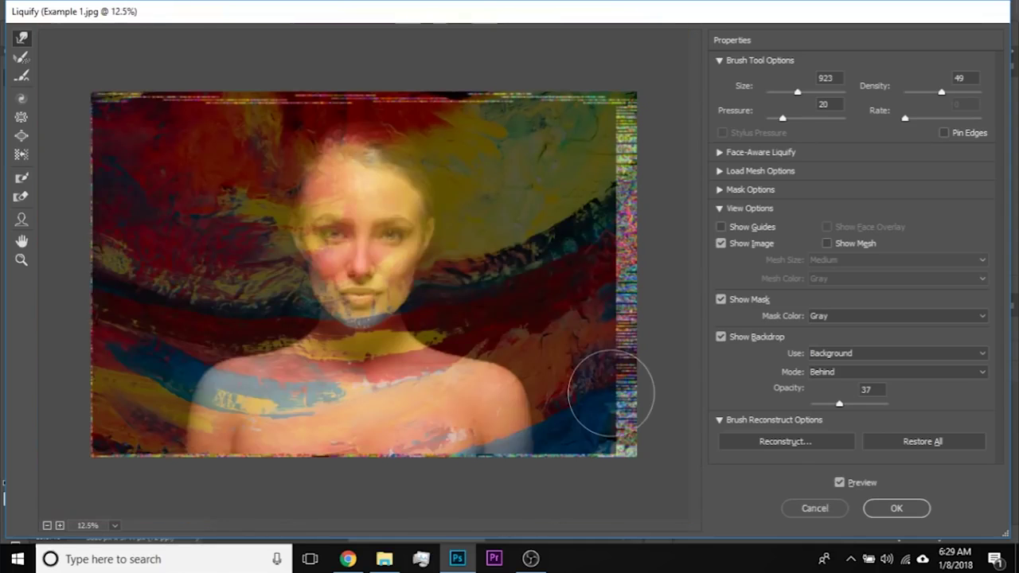
pyautogui.moveTo(297, 385)
pyautogui.mouseDown()
pyautogui.moveTo(373, 381)
pyautogui.moveTo(419, 400)
pyautogui.moveTo(480, 396)
pyautogui.mouseUp()
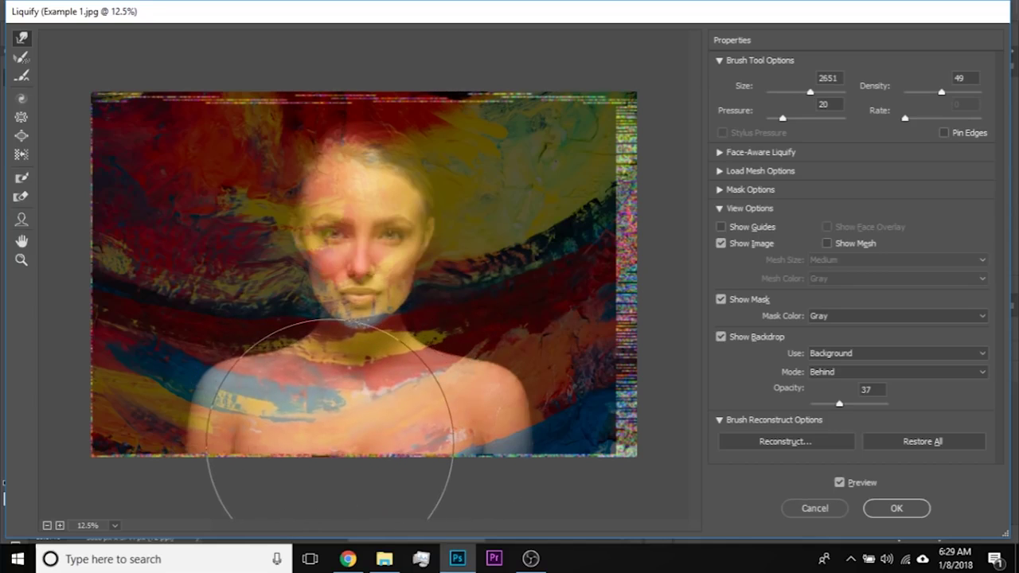
pyautogui.moveTo(241, 389); pyautogui.dragTo(44, 347)
# Step: Warp the blue and yellow paint bands around the image-left shoulder to follow its curve, using brush sizes 1075 and 1261
pyautogui.hotkey('ctrl', '+')
pyautogui.hotkey('ctrl', '+')
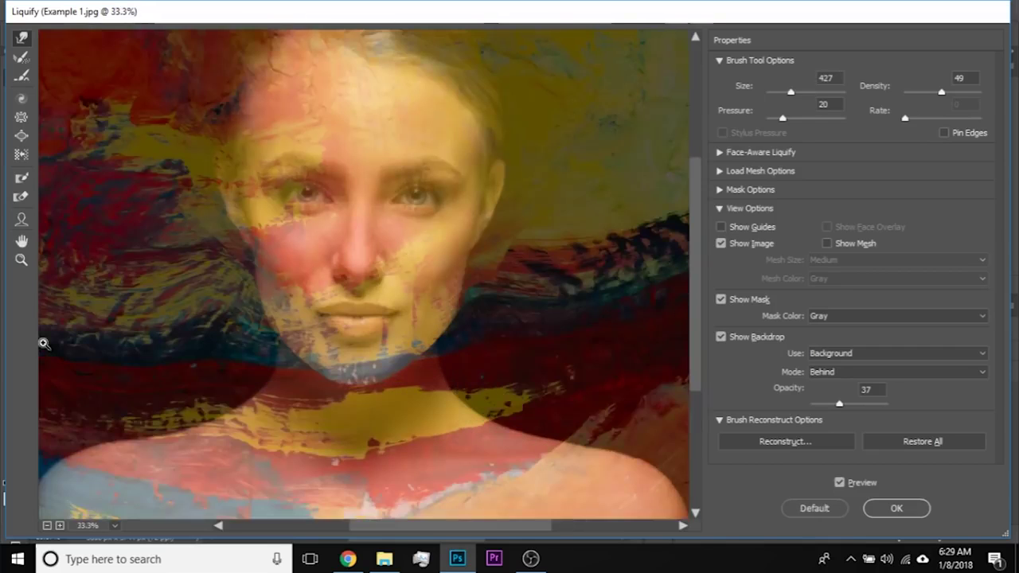
pyautogui.moveTo(188, 393); pyautogui.dragTo(487, 187)
pyautogui.moveTo(234, 377); pyautogui.dragTo(341, 334)
pyautogui.moveTo(273, 383); pyautogui.dragTo(409, 380)
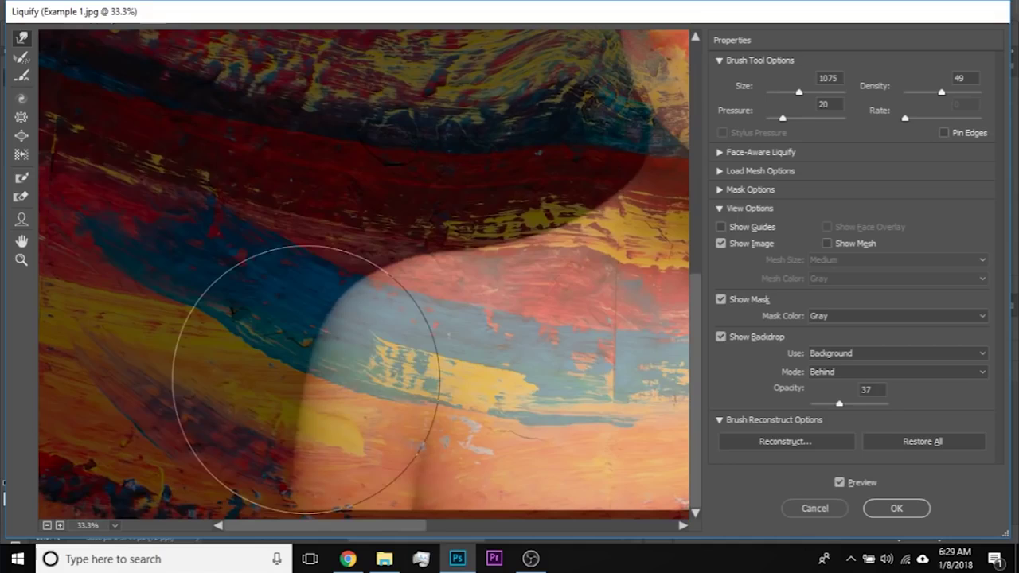
pyautogui.moveTo(329, 383)
pyautogui.mouseDown()
pyautogui.moveTo(394, 383)
pyautogui.moveTo(385, 385)
pyautogui.mouseUp()
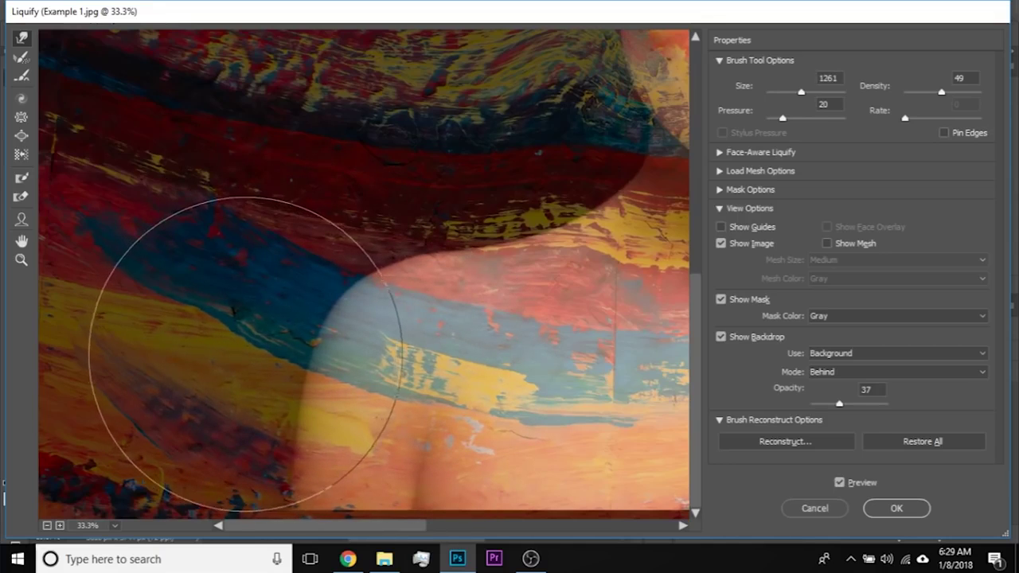
pyautogui.moveTo(375, 354); pyautogui.dragTo(332, 356)
pyautogui.moveTo(173, 305); pyautogui.dragTo(301, 322)
pyautogui.moveTo(187, 337); pyautogui.dragTo(266, 333)
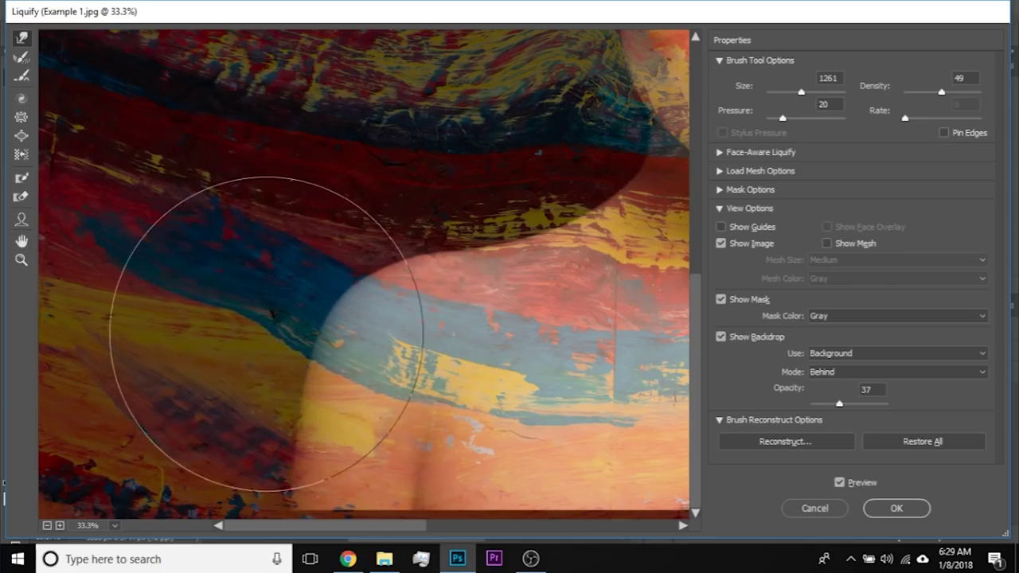
pyautogui.moveTo(182, 314); pyautogui.dragTo(285, 303)
# Step: Warp the paint along the image-left upper arm and shoulder edge with brush sizes 1189 and 1165
pyautogui.moveTo(262, 389); pyautogui.dragTo(179, 384)
pyautogui.moveTo(205, 422); pyautogui.dragTo(323, 463)
pyautogui.moveTo(225, 439); pyautogui.dragTo(259, 440)
pyautogui.moveTo(183, 382); pyautogui.dragTo(243, 380)
pyautogui.moveTo(183, 356); pyautogui.dragTo(239, 358)
pyautogui.moveTo(185, 334); pyautogui.dragTo(230, 344)
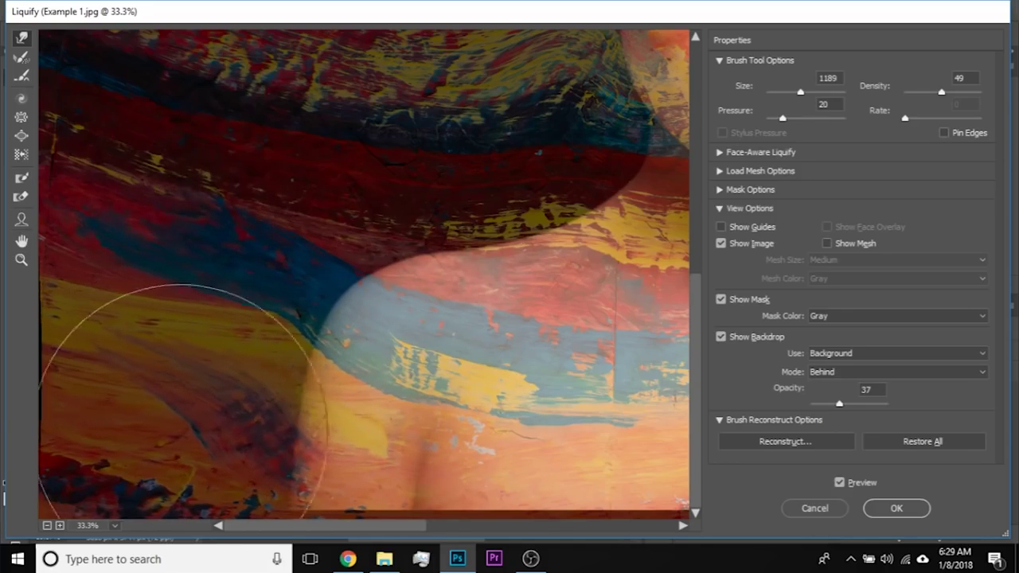
pyautogui.moveTo(361, 303); pyautogui.dragTo(207, 405)
pyautogui.moveTo(199, 290)
pyautogui.mouseDown()
pyautogui.moveTo(303, 320)
pyautogui.moveTo(185, 326)
pyautogui.mouseUp()
pyautogui.moveTo(171, 341); pyautogui.dragTo(213, 343)
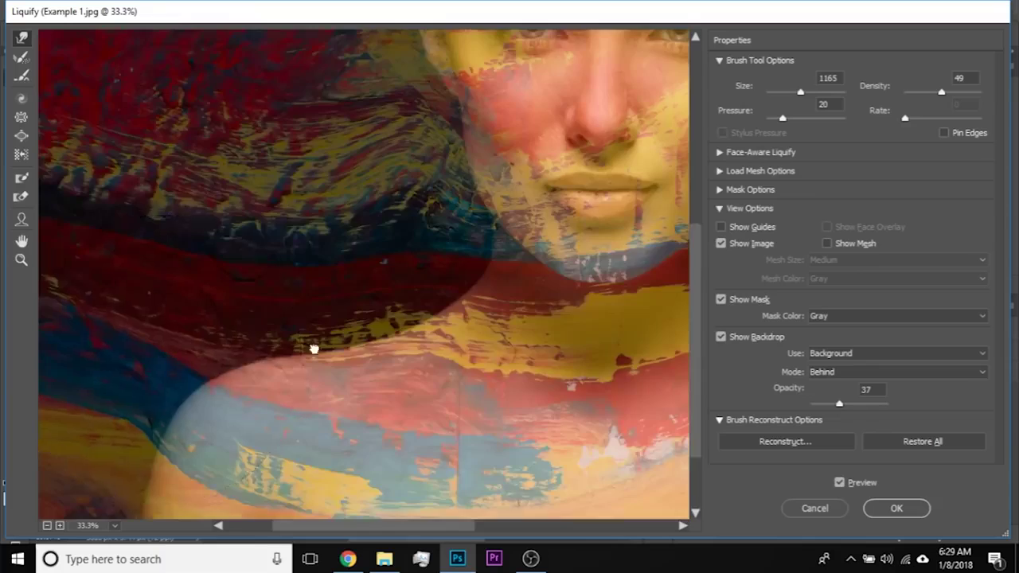
# Step: Warp the orange and blue paint around the image-right shoulder to follow its contour, using a brush size of 1423
pyautogui.moveTo(681, 446); pyautogui.dragTo(39, 342)
pyautogui.moveTo(390, 435); pyautogui.dragTo(453, 435)
pyautogui.moveTo(507, 404); pyautogui.dragTo(425, 415)
pyautogui.moveTo(571, 318); pyautogui.dragTo(489, 296)
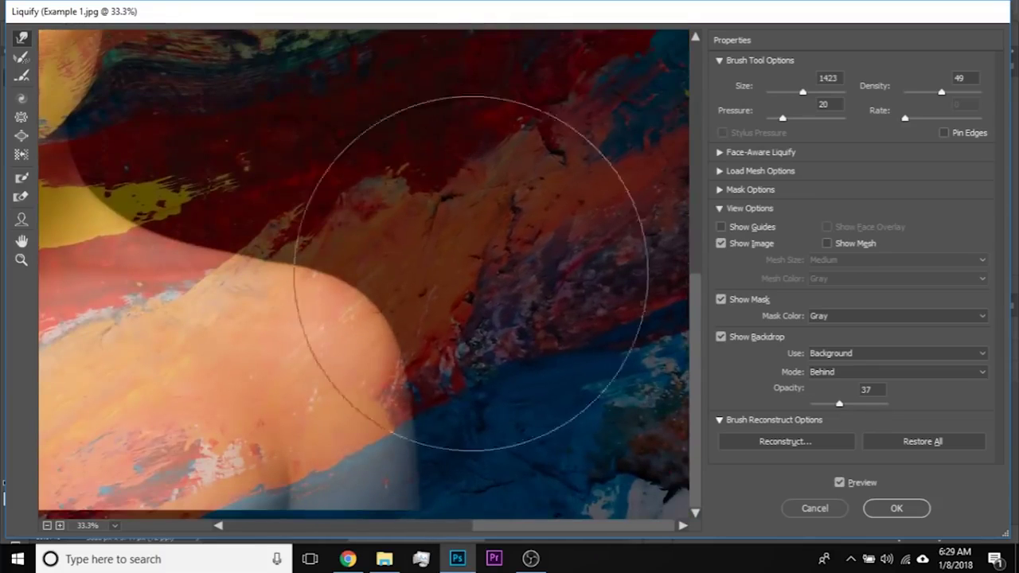
pyautogui.moveTo(347, 244); pyautogui.dragTo(325, 272)
pyautogui.moveTo(247, 239); pyautogui.dragTo(428, 269)
pyautogui.press('[')
# Step: Warp the paint around the hairline and the sides of the forehead with a smaller brush of size 757
pyautogui.moveTo(354, 127); pyautogui.dragTo(502, 427)
pyautogui.moveTo(414, 220); pyautogui.dragTo(476, 366)
pyautogui.moveTo(438, 189); pyautogui.dragTo(443, 211)
pyautogui.moveTo(268, 148); pyautogui.dragTo(387, 148)
pyautogui.moveTo(283, 140)
pyautogui.mouseDown()
pyautogui.moveTo(309, 208)
pyautogui.moveTo(291, 180)
pyautogui.mouseUp()
pyautogui.moveTo(155, 157); pyautogui.dragTo(156, 198)
pyautogui.moveTo(436, 113); pyautogui.dragTo(439, 137)
pyautogui.moveTo(545, 179); pyautogui.dragTo(555, 221)
pyautogui.moveTo(270, 107); pyautogui.dragTo(111, 104)
pyautogui.moveTo(151, 89); pyautogui.dragTo(164, 115)
pyautogui.moveTo(412, 117); pyautogui.dragTo(417, 140)
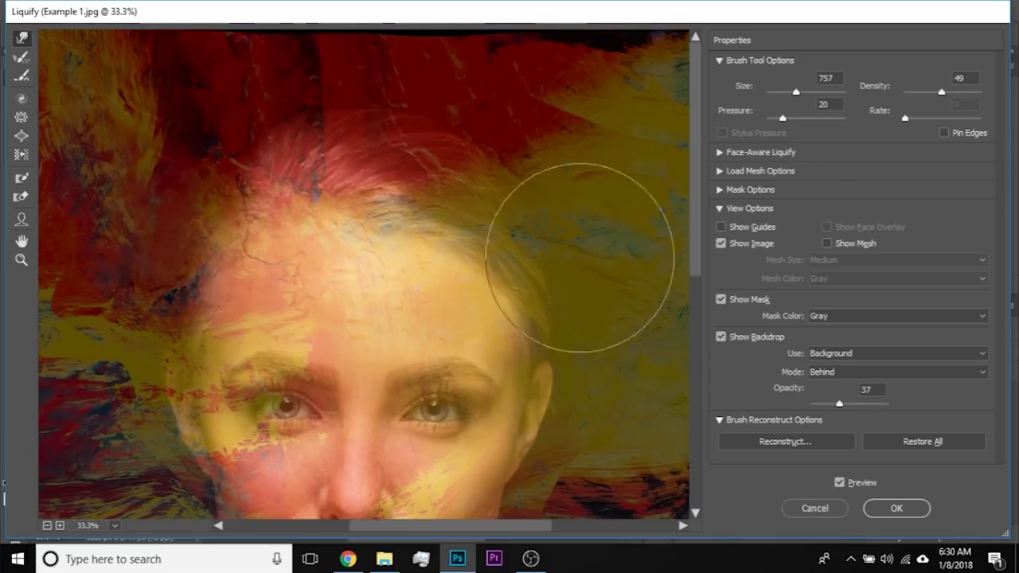
# Step: Sweep the red paint above the head along the hair's curve with brush sizes 625 and 601
pyautogui.moveTo(167, 185); pyautogui.dragTo(162, 209)
pyautogui.moveTo(345, 130); pyautogui.dragTo(414, 131)
pyautogui.moveTo(295, 115)
pyautogui.mouseDown()
pyautogui.moveTo(186, 116)
pyautogui.moveTo(348, 105)
pyautogui.mouseUp()
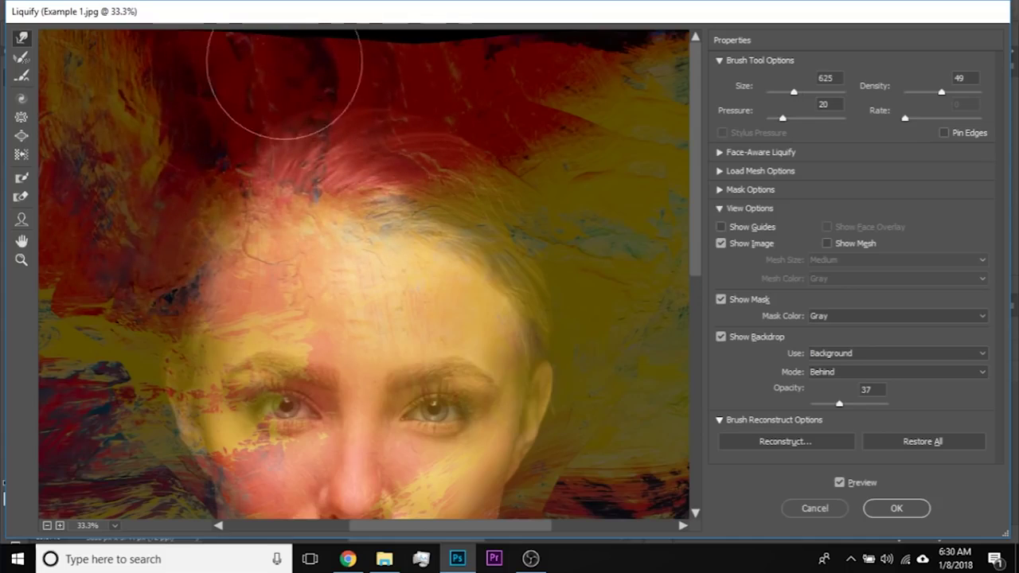
pyautogui.moveTo(368, 37)
pyautogui.mouseDown()
pyautogui.moveTo(476, 70)
pyautogui.moveTo(450, 57)
pyautogui.moveTo(539, 107)
pyautogui.mouseUp()
pyautogui.moveTo(437, 80)
pyautogui.mouseDown()
pyautogui.moveTo(541, 137)
pyautogui.moveTo(541, 114)
pyautogui.mouseUp()
pyautogui.moveTo(487, 78)
pyautogui.mouseDown()
pyautogui.moveTo(584, 185)
pyautogui.moveTo(606, 194)
pyautogui.mouseUp()
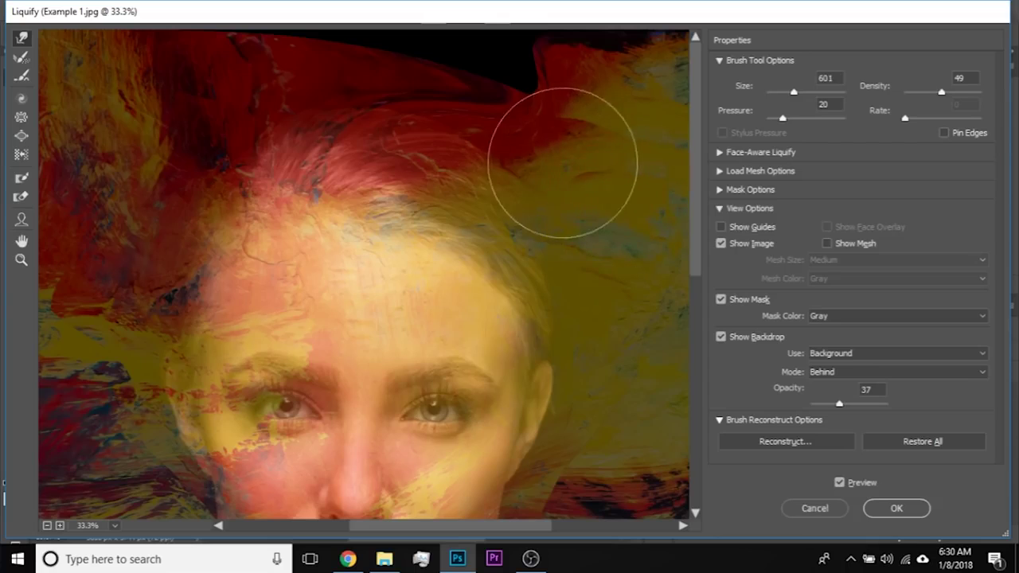
# Step: Push the red and yellow paint at the image-right side of the hair toward the head with a brush size of 601
pyautogui.moveTo(528, 183); pyautogui.dragTo(495, 188)
pyautogui.moveTo(546, 162); pyautogui.dragTo(520, 170)
pyautogui.moveTo(525, 130)
pyautogui.mouseDown()
pyautogui.moveTo(551, 134)
pyautogui.moveTo(513, 170)
pyautogui.moveTo(353, 164)
pyautogui.moveTo(207, 132)
pyautogui.mouseUp()
# Step: Warp the paint below the image-left eye and across the cheek with brush sizes 325 to 439, raising the pressure to 40
pyautogui.moveTo(320, 333); pyautogui.dragTo(434, 108)
pyautogui.moveTo(436, 308)
pyautogui.mouseDown()
pyautogui.moveTo(334, 231)
pyautogui.moveTo(369, 331)
pyautogui.mouseUp()
pyautogui.moveTo(360, 293); pyautogui.dragTo(280, 287)
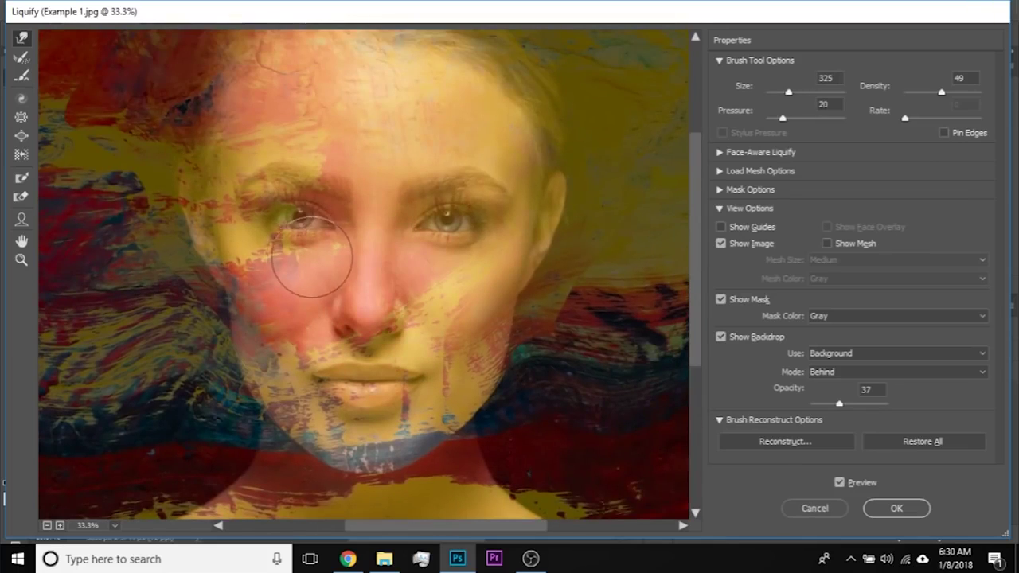
pyautogui.moveTo(328, 252)
pyautogui.mouseDown()
pyautogui.moveTo(310, 251)
pyautogui.moveTo(348, 250)
pyautogui.mouseUp()
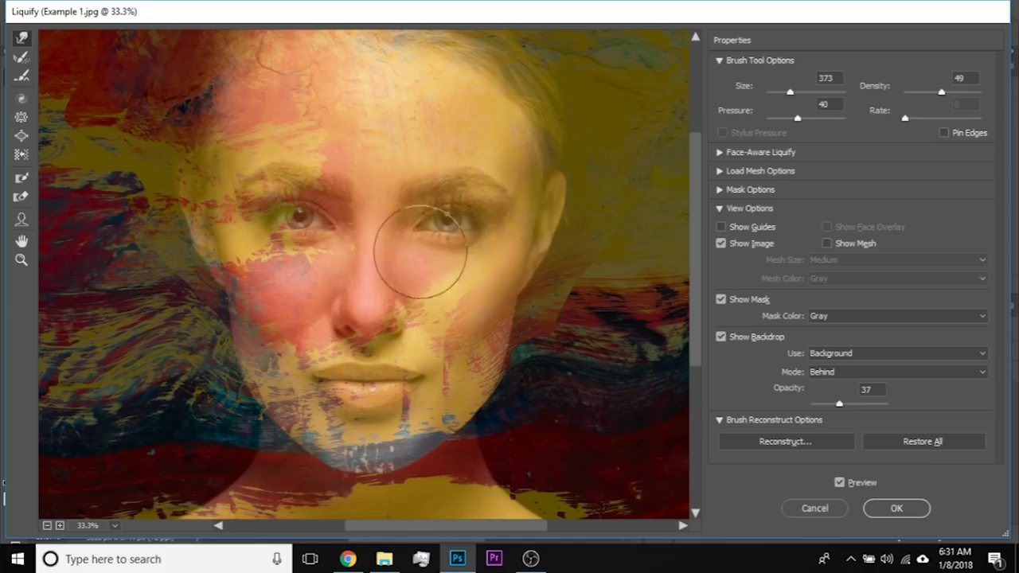
pyautogui.moveTo(383, 231)
pyautogui.mouseDown()
pyautogui.moveTo(394, 258)
pyautogui.moveTo(385, 302)
pyautogui.moveTo(397, 309)
pyautogui.mouseUp()
pyautogui.moveTo(314, 275); pyautogui.dragTo(308, 274)
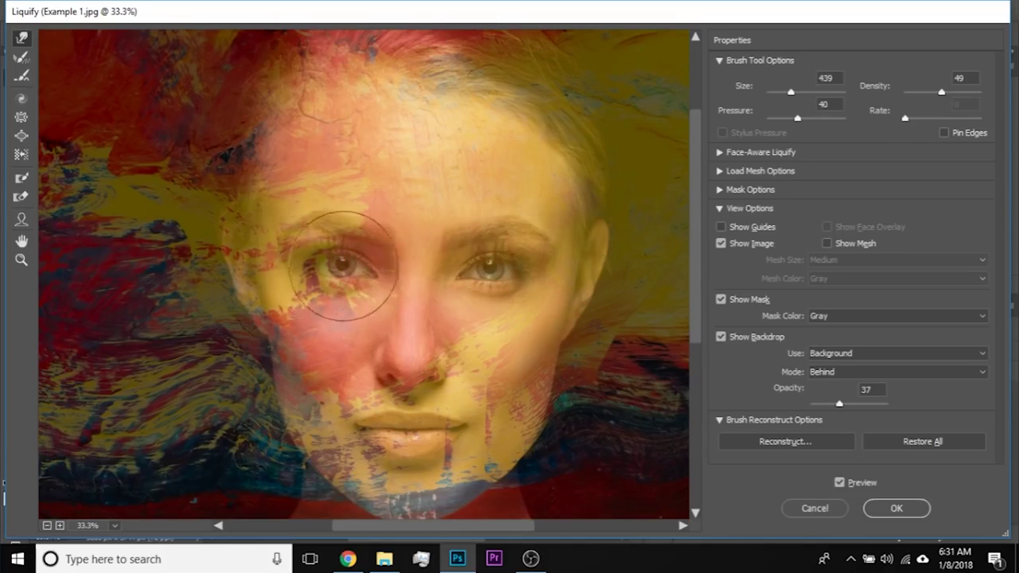
pyautogui.moveTo(386, 292); pyautogui.dragTo(321, 297)
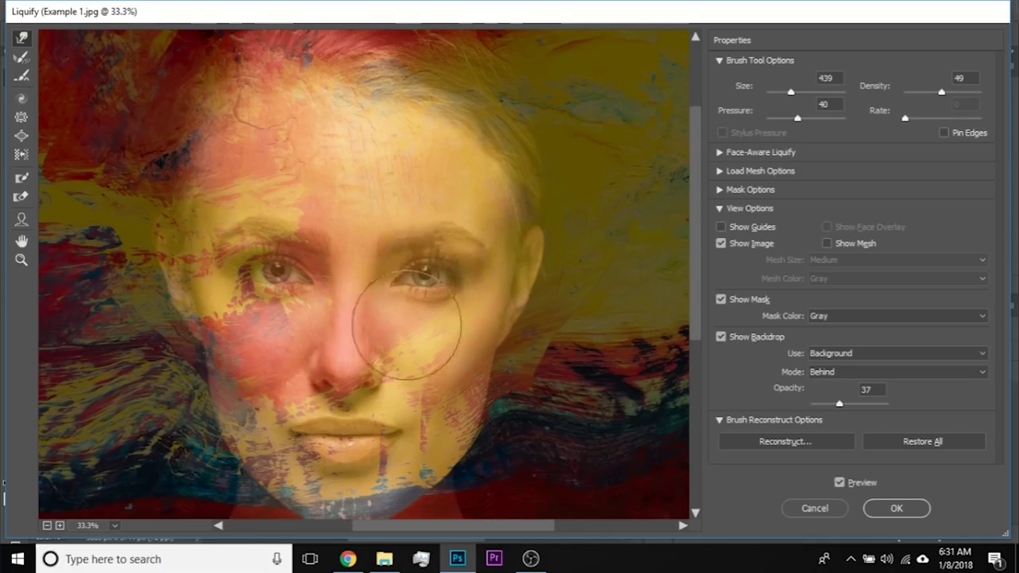
# Step: Refine the paint strokes around the nose and mouth with a small Forward Warp brush of size 229
pyautogui.moveTo(419, 284); pyautogui.dragTo(483, 174)
pyautogui.moveTo(407, 365); pyautogui.dragTo(349, 364)
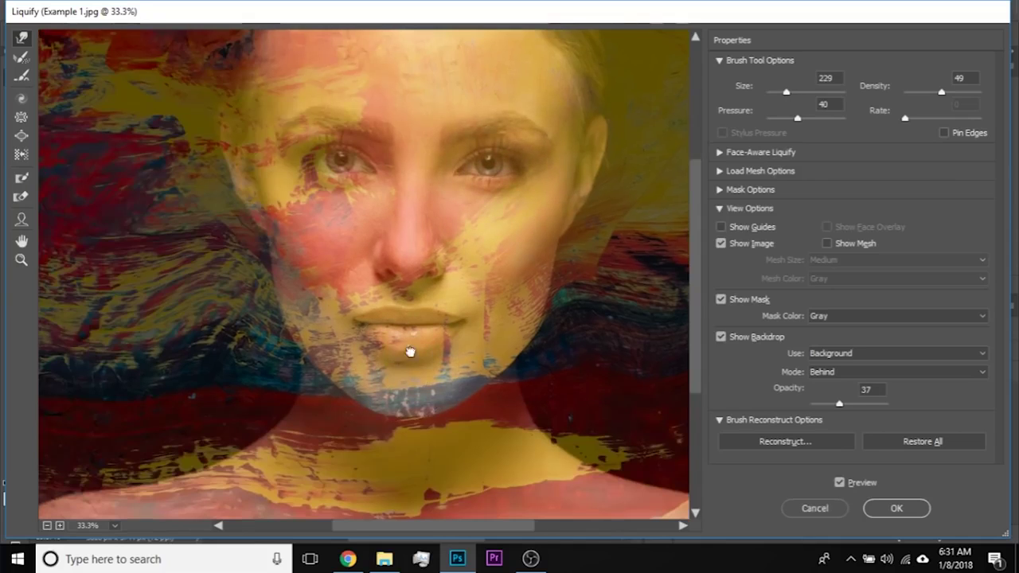
pyautogui.moveTo(411, 353); pyautogui.dragTo(385, 390)
pyautogui.moveTo(315, 333); pyautogui.dragTo(344, 316)
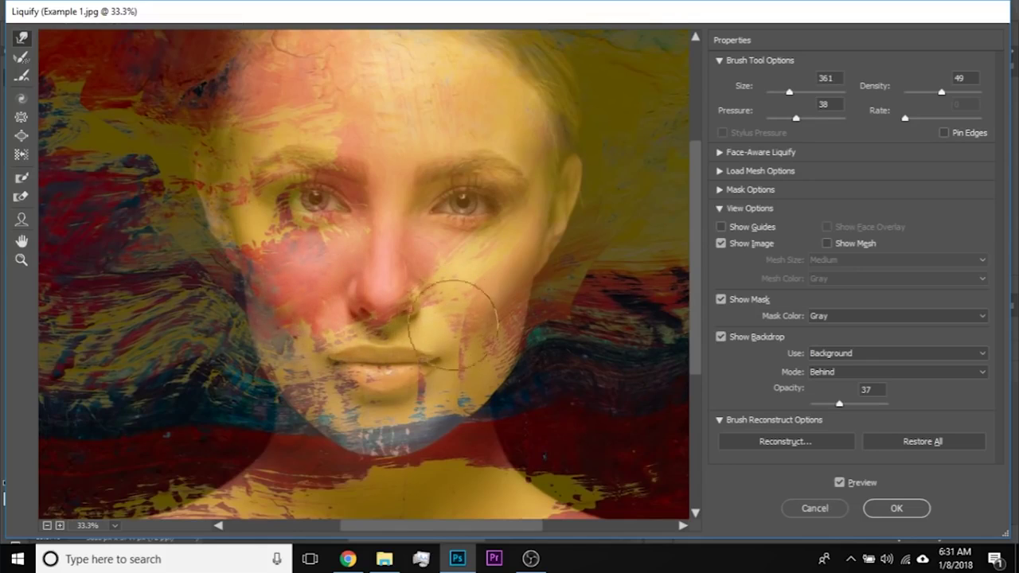
# Step: Warp the paint around the mouth and chin with brush sizes 361 and 271 at pressure 38, and apply the Liquify filter
pyautogui.moveTo(351, 396); pyautogui.dragTo(306, 394)
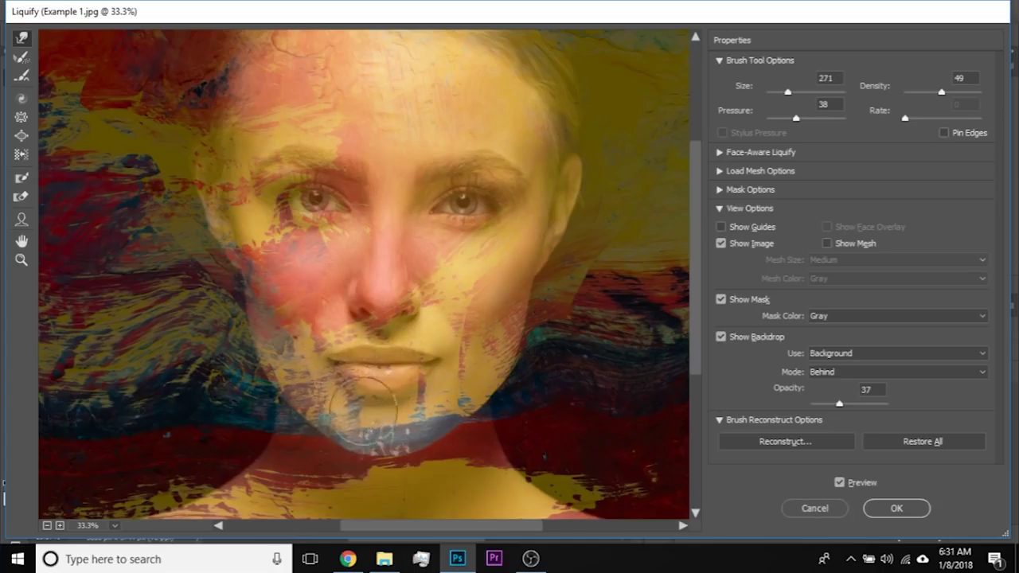
pyautogui.moveTo(422, 380); pyautogui.dragTo(426, 395)
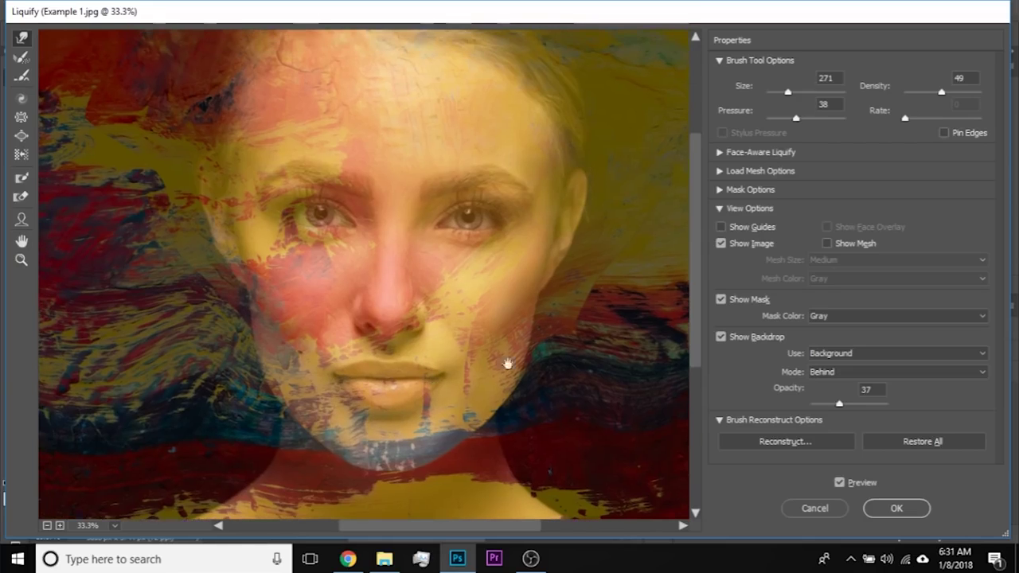
pyautogui.moveTo(484, 270); pyautogui.dragTo(481, 278)
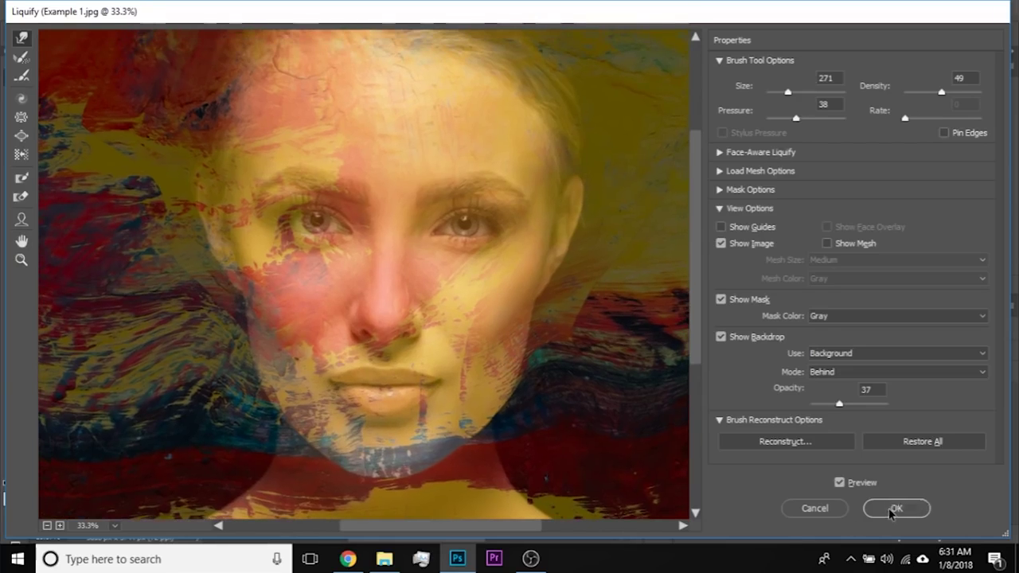
pyautogui.press('Return')
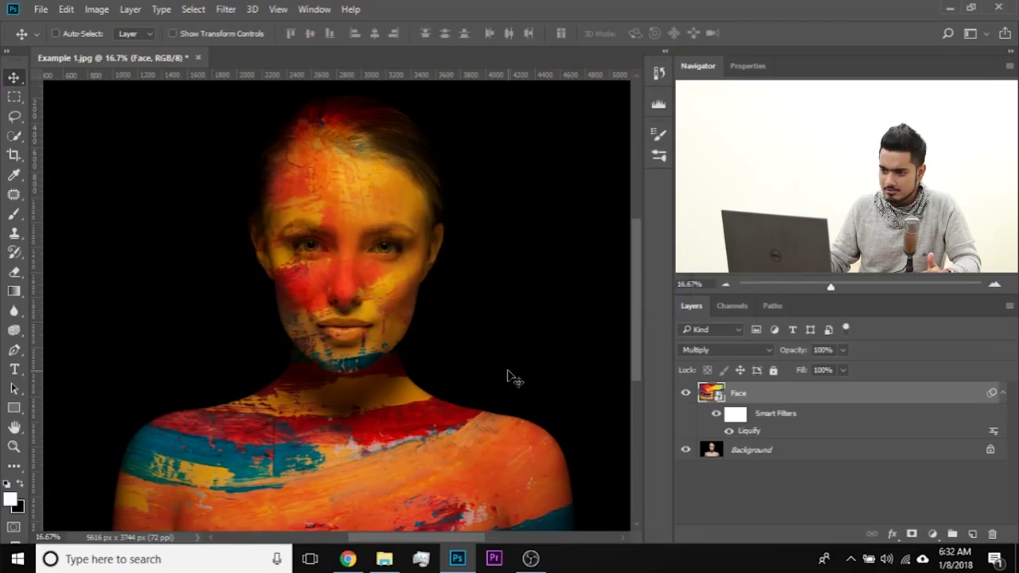
# Step: Examine the liquified paint on both cheeks and around the nose and mouth at 50% zoom
pyautogui.hotkey('ctrl', '+')
pyautogui.hotkey('ctrl', '+')
pyautogui.hotkey('ctrl', '+')
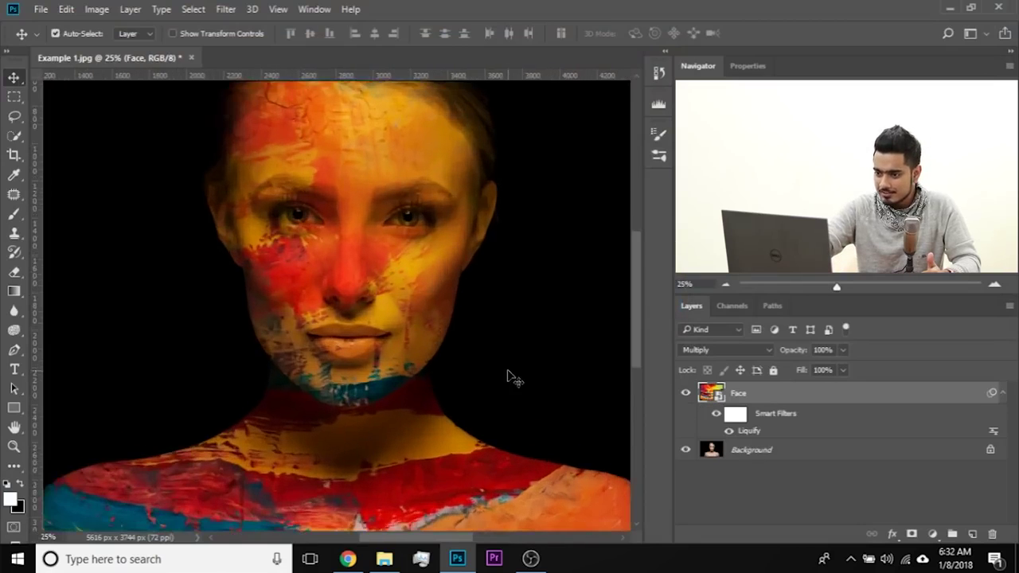
pyautogui.moveTo(498, 339); pyautogui.dragTo(489, 400)
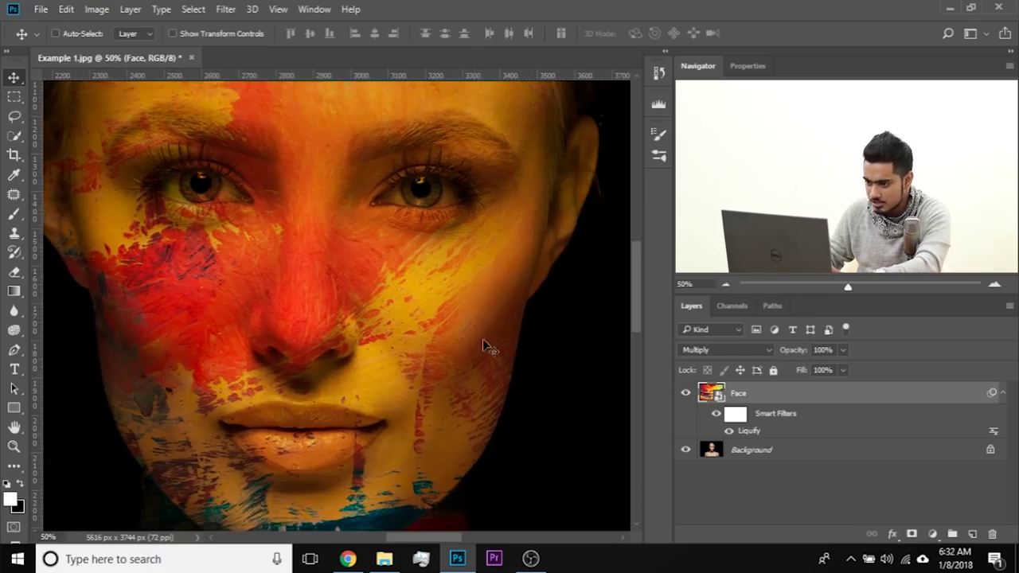
pyautogui.moveTo(469, 262); pyautogui.dragTo(541, 337)
pyautogui.moveTo(268, 302); pyautogui.dragTo(301, 309)
pyautogui.moveTo(362, 342); pyautogui.dragTo(403, 254)
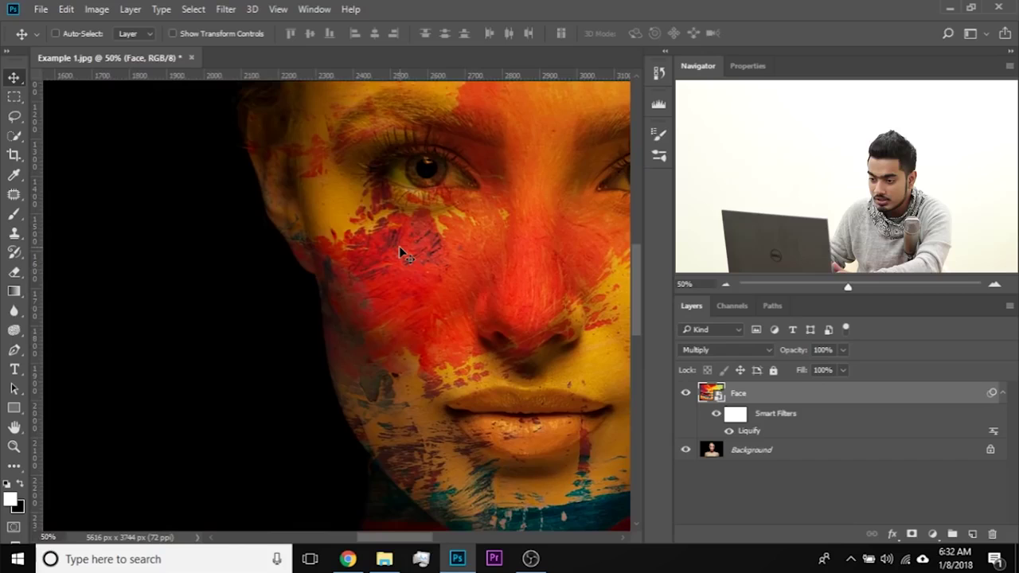
# Step: Compare the face with and without the Liquify result, and inspect how the paint follows the forehead and hairline
pyautogui.moveTo(419, 339); pyautogui.dragTo(147, 191)
pyautogui.moveTo(430, 312); pyautogui.dragTo(468, 330)
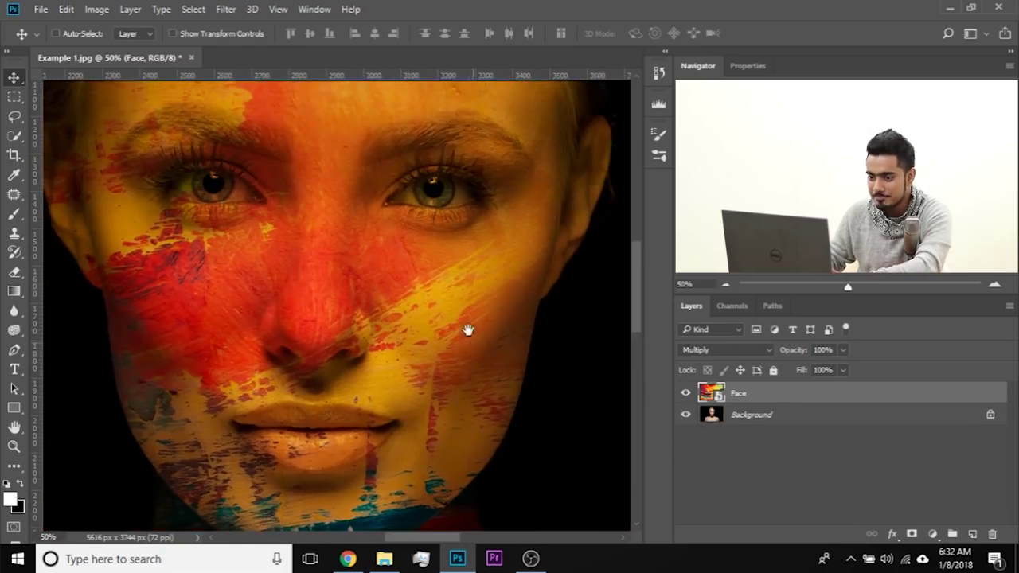
pyautogui.hotkey('ctrl', 'z')
pyautogui.moveTo(406, 331); pyautogui.dragTo(505, 275)
pyautogui.moveTo(309, 293); pyautogui.dragTo(322, 481)
pyautogui.moveTo(417, 271); pyautogui.dragTo(313, 313)
pyautogui.moveTo(232, 255); pyautogui.dragTo(323, 279)
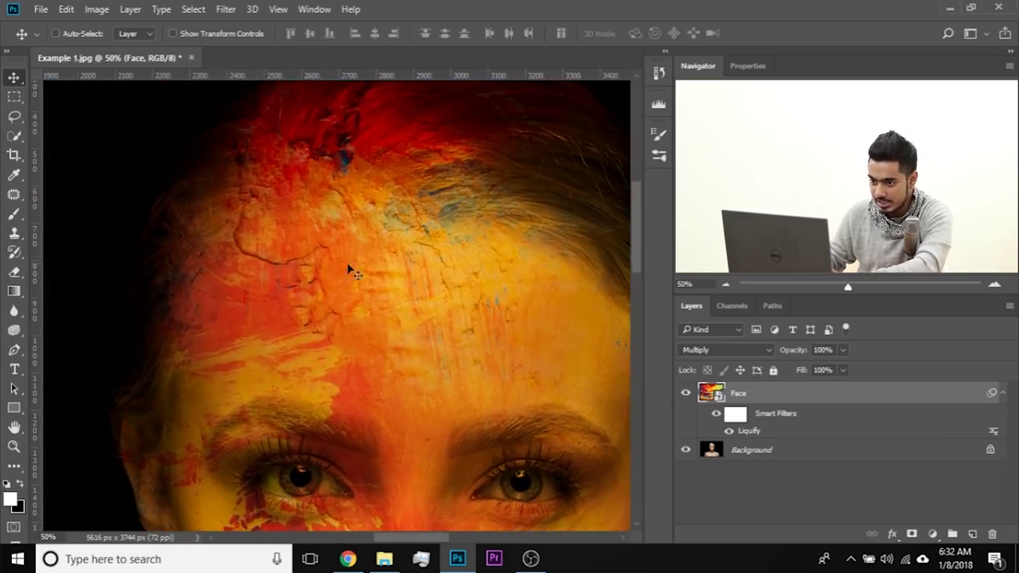
# Step: Compare the forehead, cheeks and mouth with and without Liquify, and examine the paint texture across the neck and chest
pyautogui.hotkey('ctrl', 'z')
pyautogui.hotkey('ctrl', 'z')
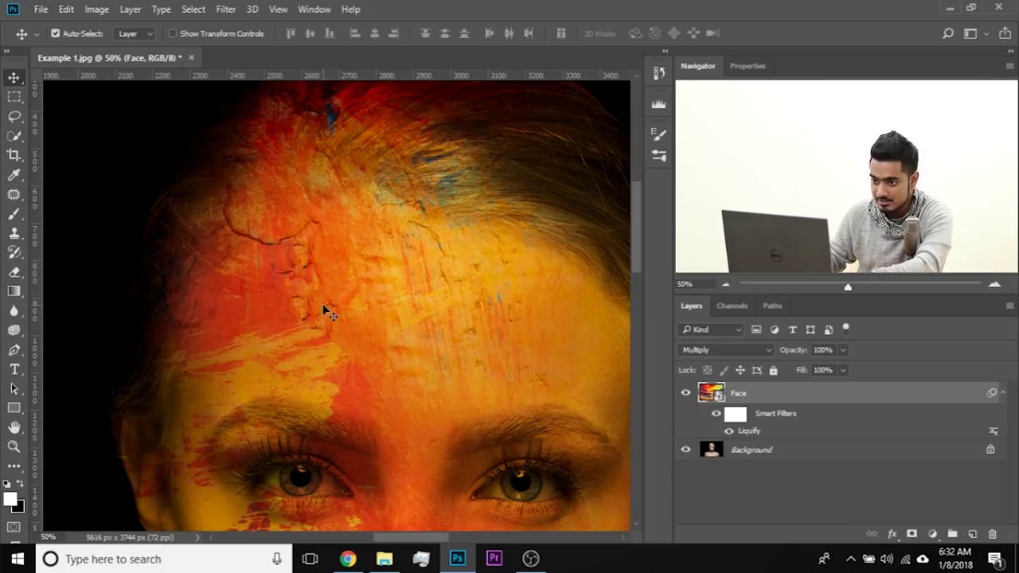
pyautogui.moveTo(423, 387)
pyautogui.mouseDown()
pyautogui.moveTo(414, 291)
pyautogui.moveTo(443, 215)
pyautogui.moveTo(419, 230)
pyautogui.moveTo(363, 323)
pyautogui.mouseUp()
pyautogui.moveTo(559, 210); pyautogui.dragTo(520, 268)
pyautogui.hotkey('ctrl', 'z')
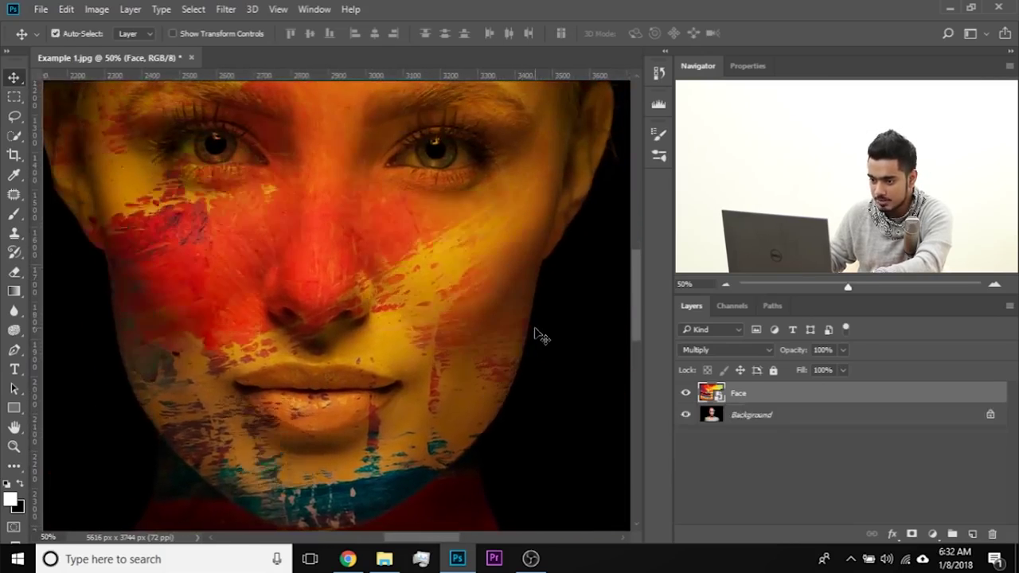
pyautogui.hotkey('ctrl', 'z')
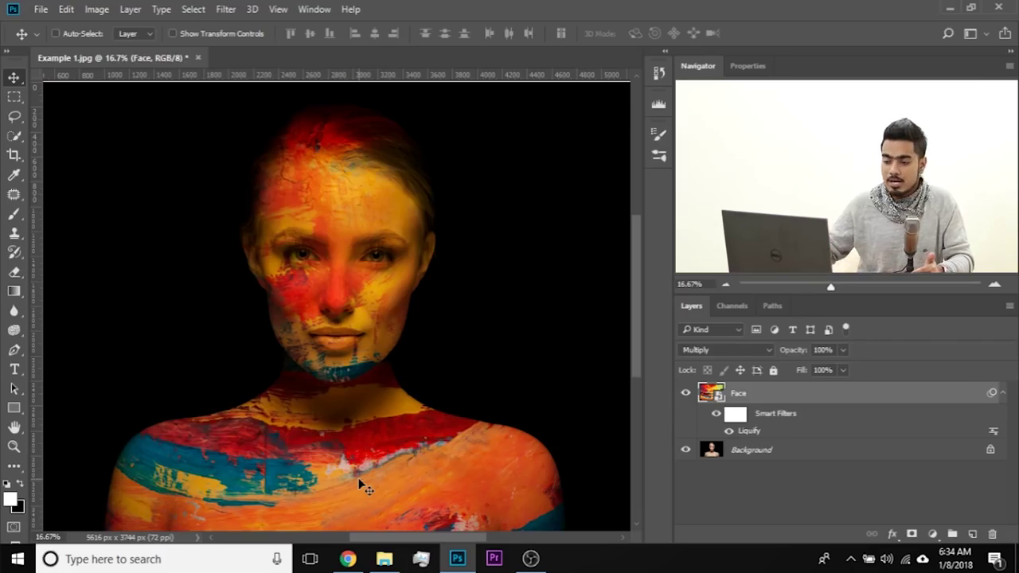
pyautogui.hotkey('ctrl', '+')
pyautogui.hotkey('ctrl', '+')
pyautogui.hotkey('ctrl', '+')
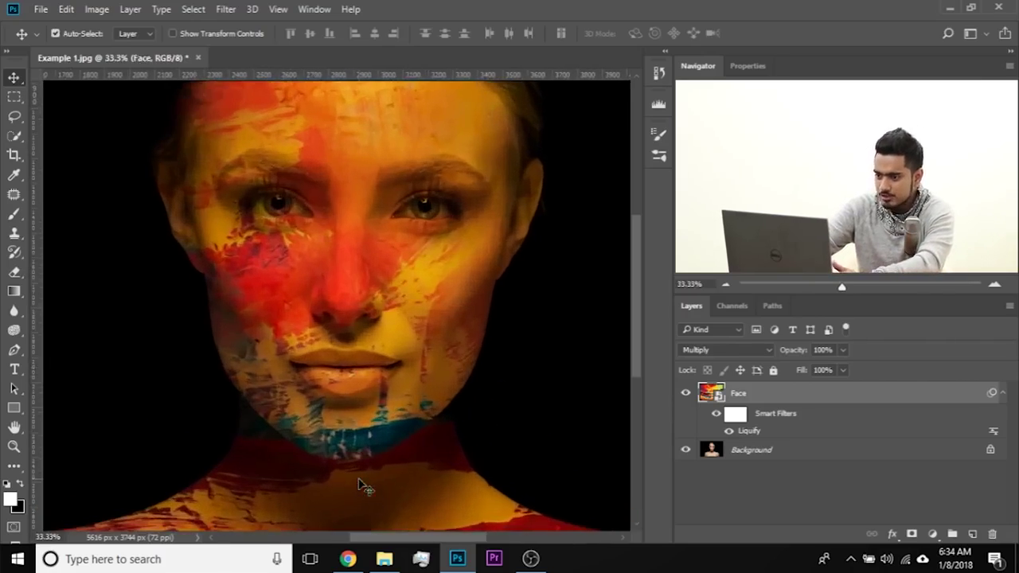
pyautogui.scroll(-10, 393, 485)
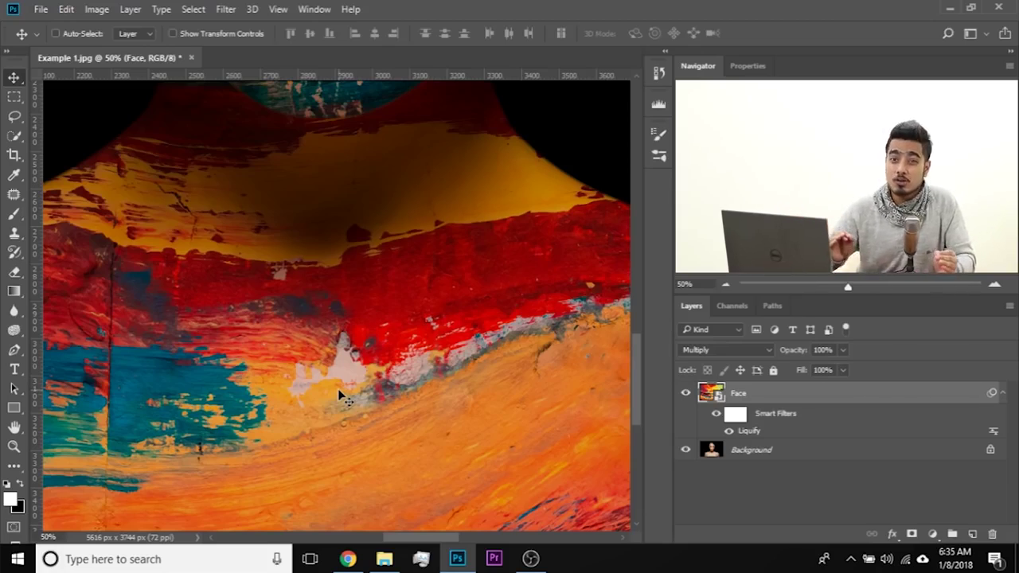
# Step: Add a Curves adjustment layer with the white point at input 227 and clip it to the Face layer
pyautogui.click(933, 535)
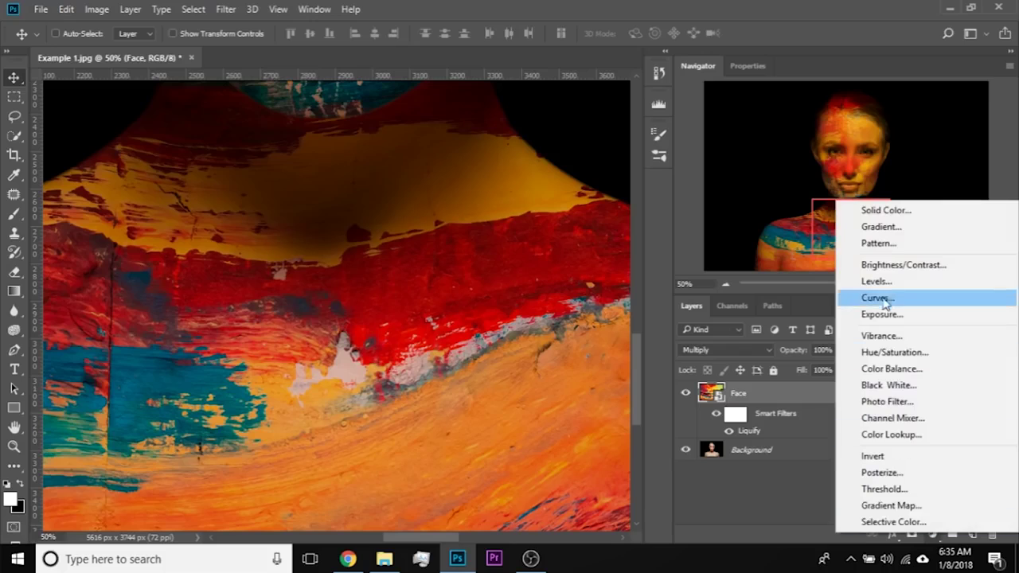
pyautogui.click(886, 297)
pyautogui.scroll(-2, 927, 222)
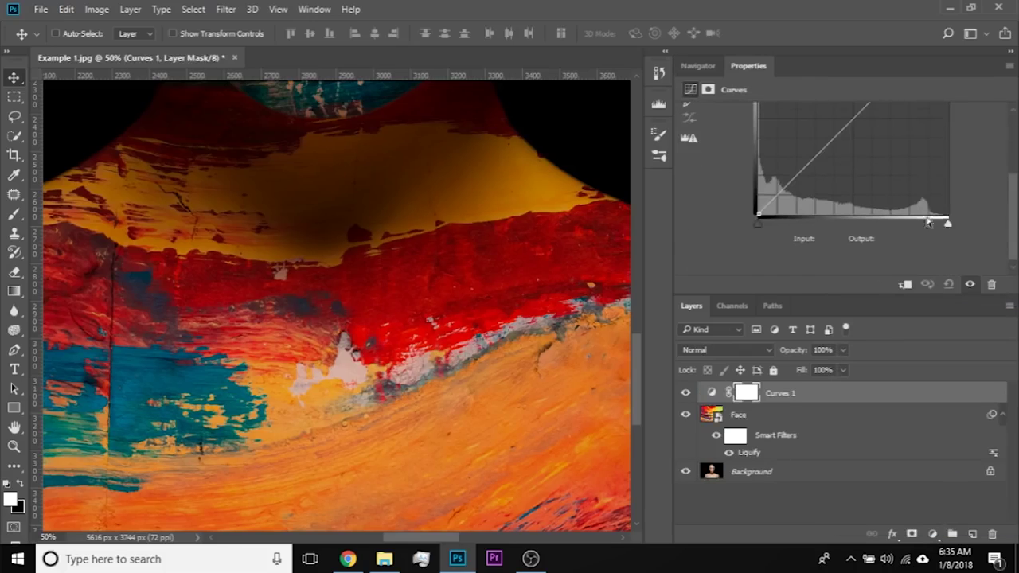
pyautogui.moveTo(947, 222); pyautogui.dragTo(927, 223)
pyautogui.moveTo(321, 171); pyautogui.dragTo(327, 526)
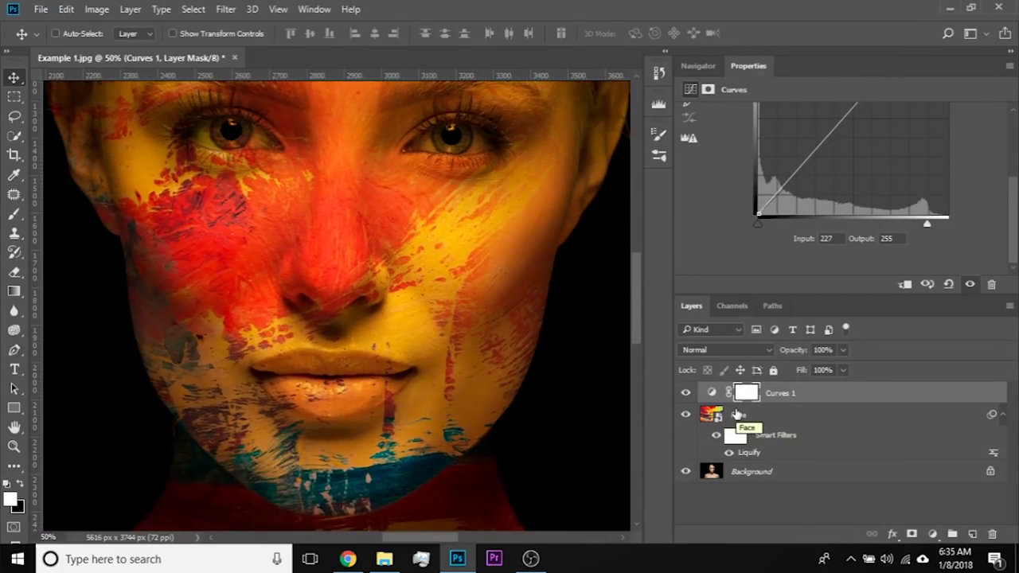
pyautogui.click(905, 286)
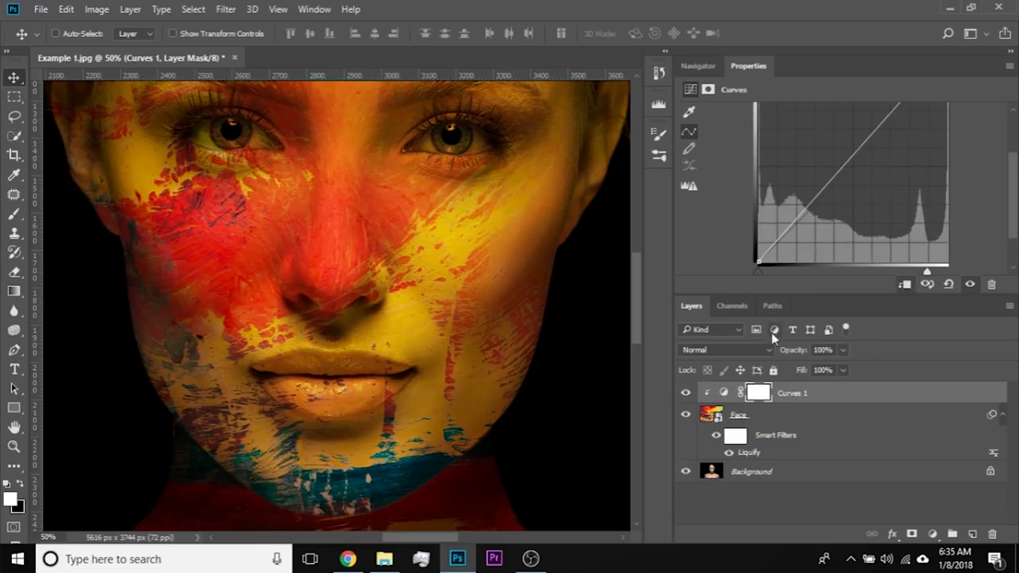
# Step: Fine-tune the white point of the clipped Curves adjustment, trying a strong brightening before easing it back to a subtle one
pyautogui.moveTo(371, 191); pyautogui.dragTo(371, 369)
pyautogui.moveTo(929, 274); pyautogui.dragTo(861, 265)
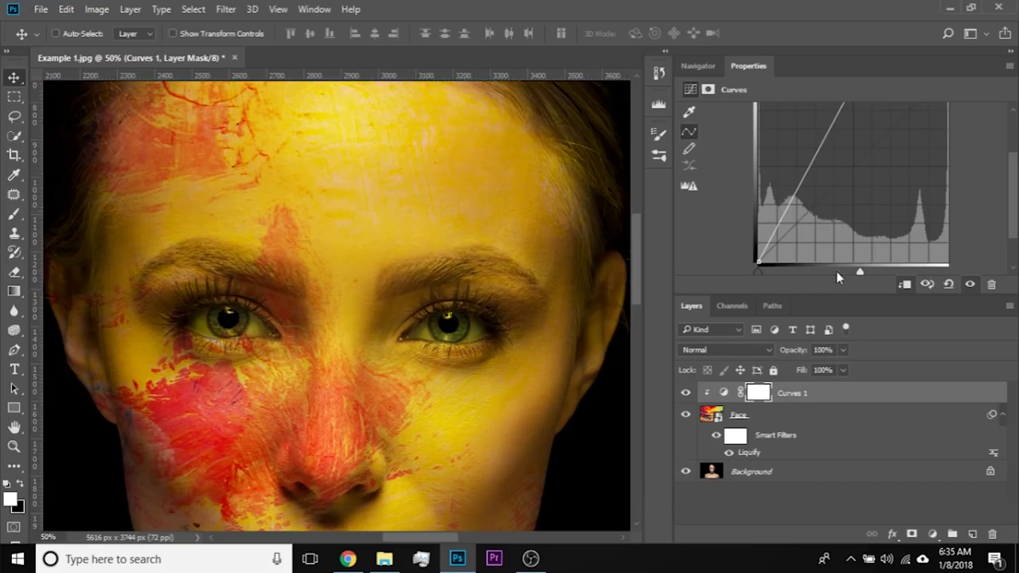
pyautogui.moveTo(864, 270); pyautogui.dragTo(922, 267)
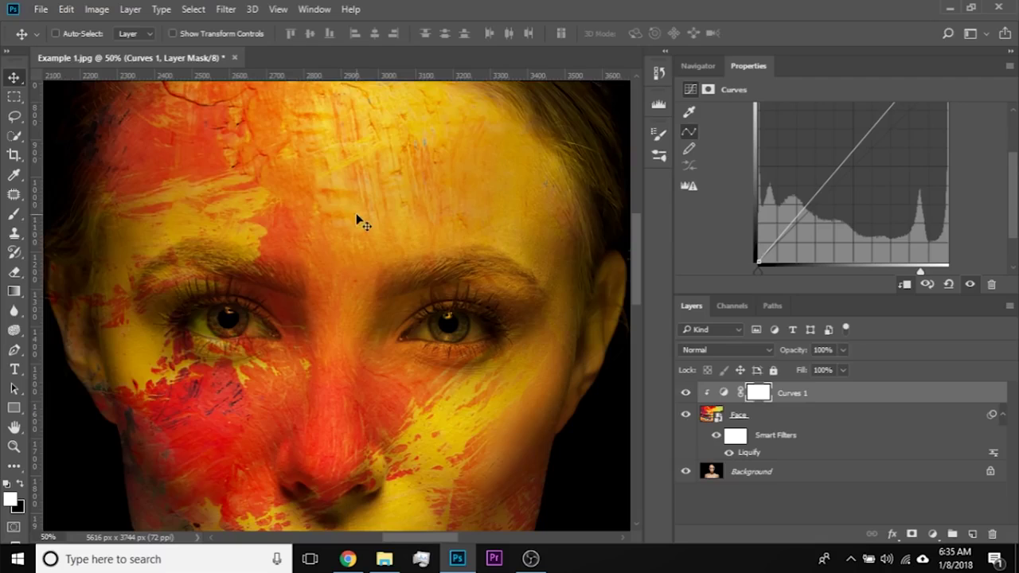
pyautogui.scroll(-3, 357, 222)
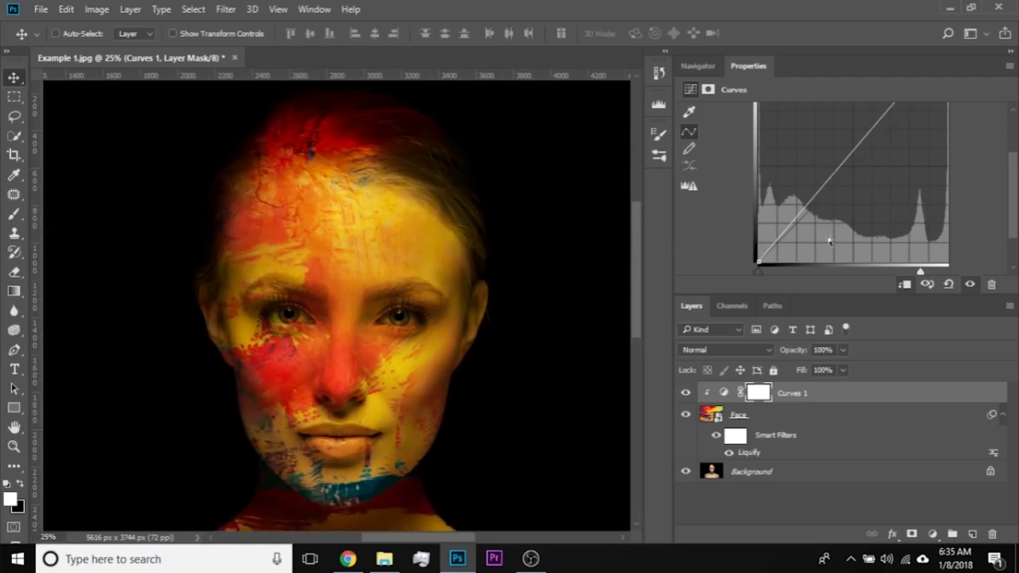
pyautogui.moveTo(921, 272); pyautogui.dragTo(933, 272)
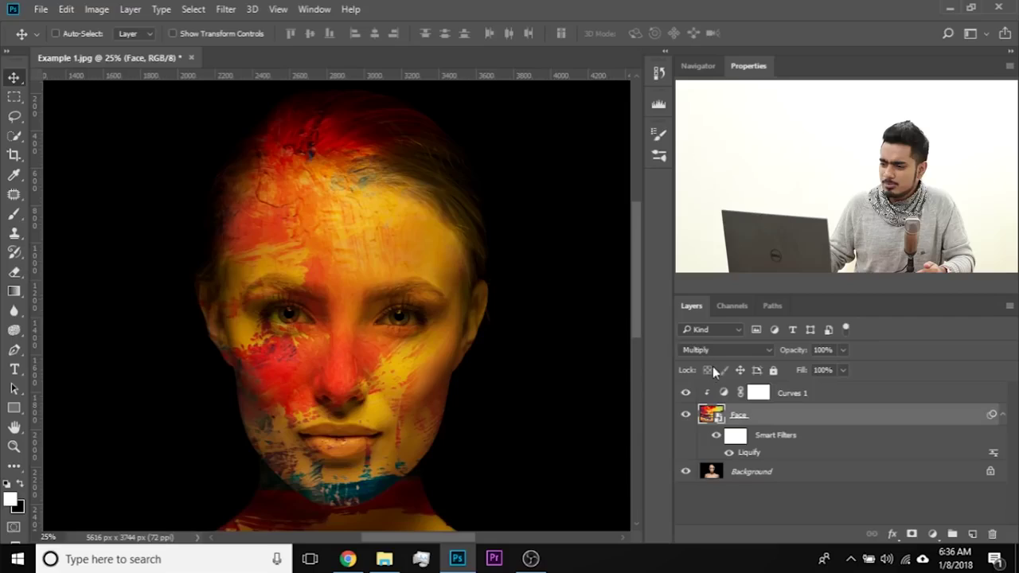
# Step: Set the Face layer's blend mode to Normal and convert Face and Curves 1 together into one smart object
pyautogui.click(719, 352)
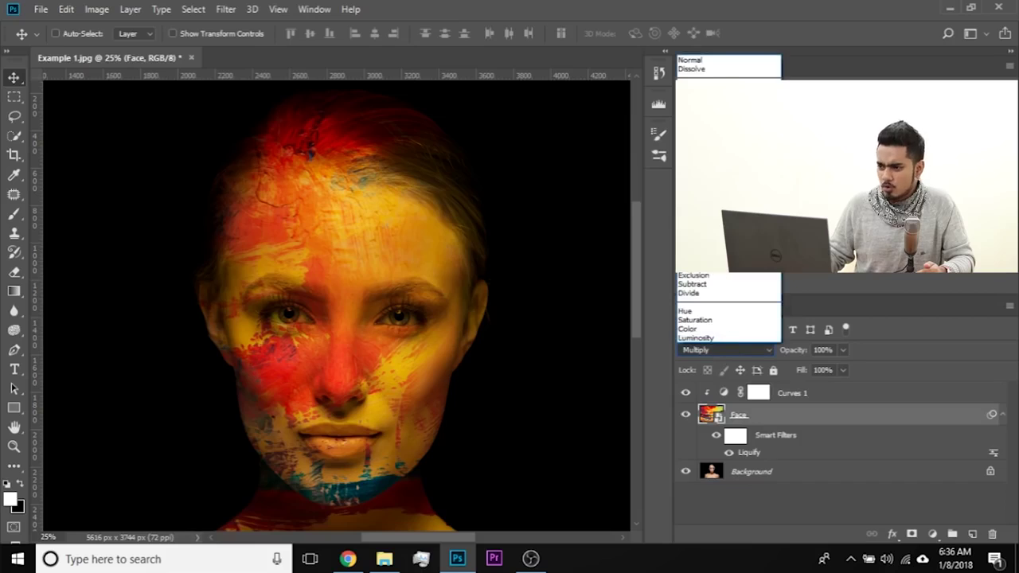
pyautogui.click(694, 63)
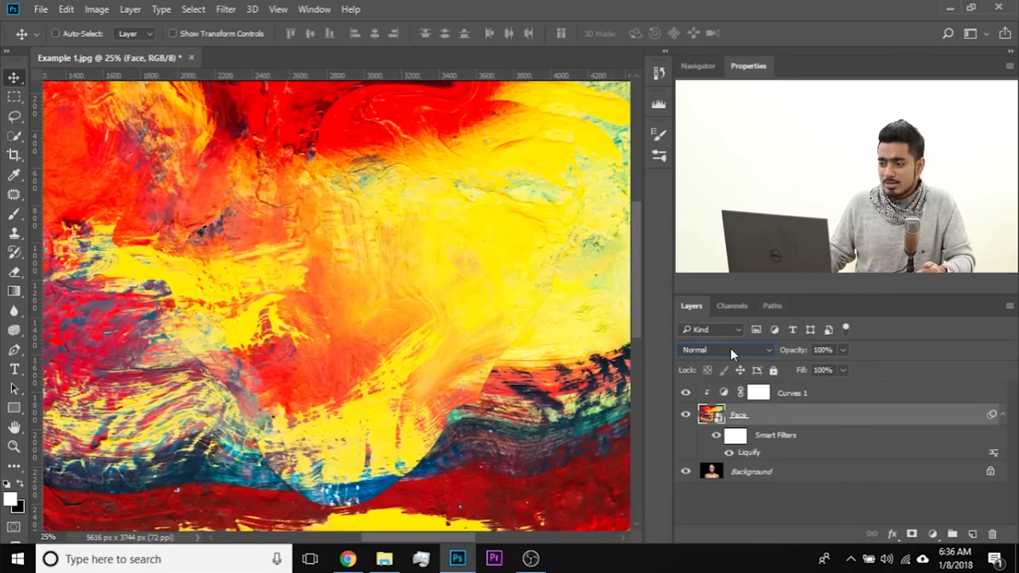
pyautogui.click(801, 398)
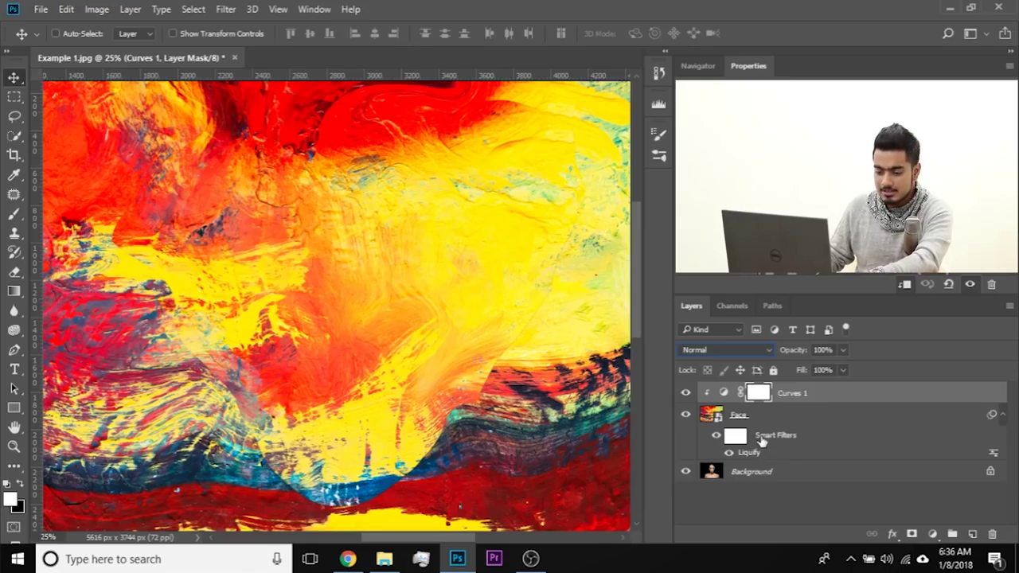
pyautogui.click(759, 416)
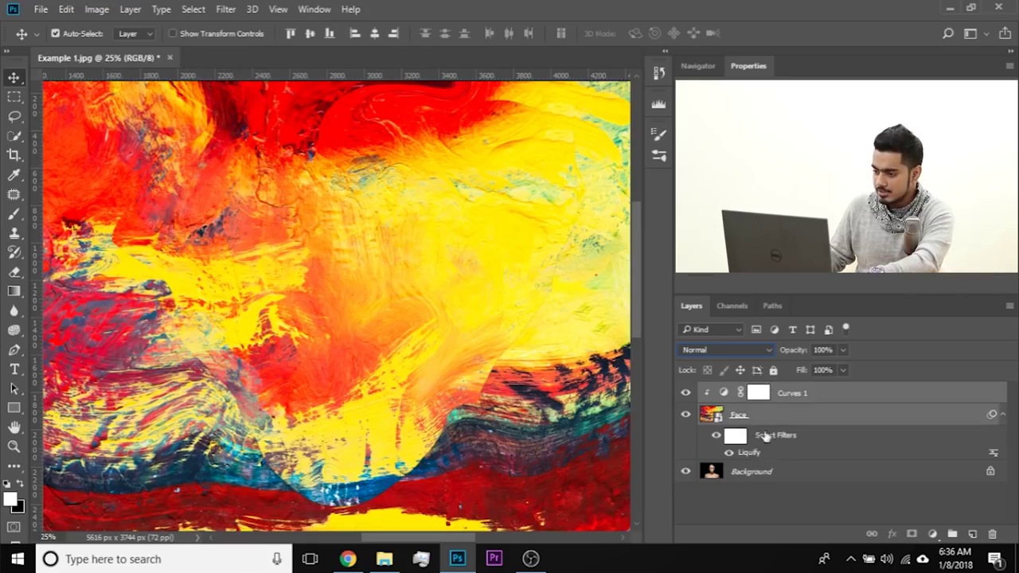
pyautogui.rightClick(819, 414)
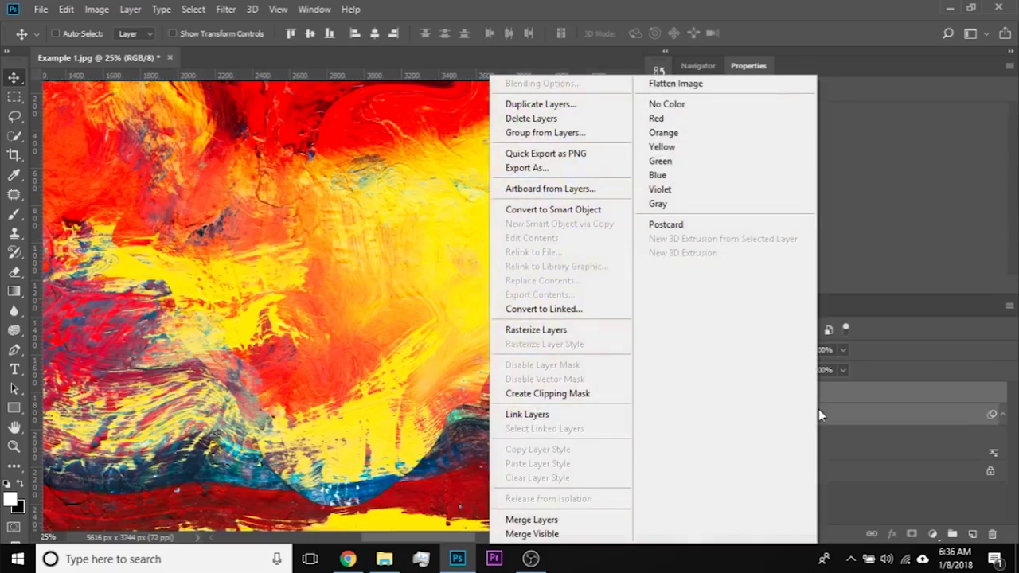
pyautogui.click(590, 226)
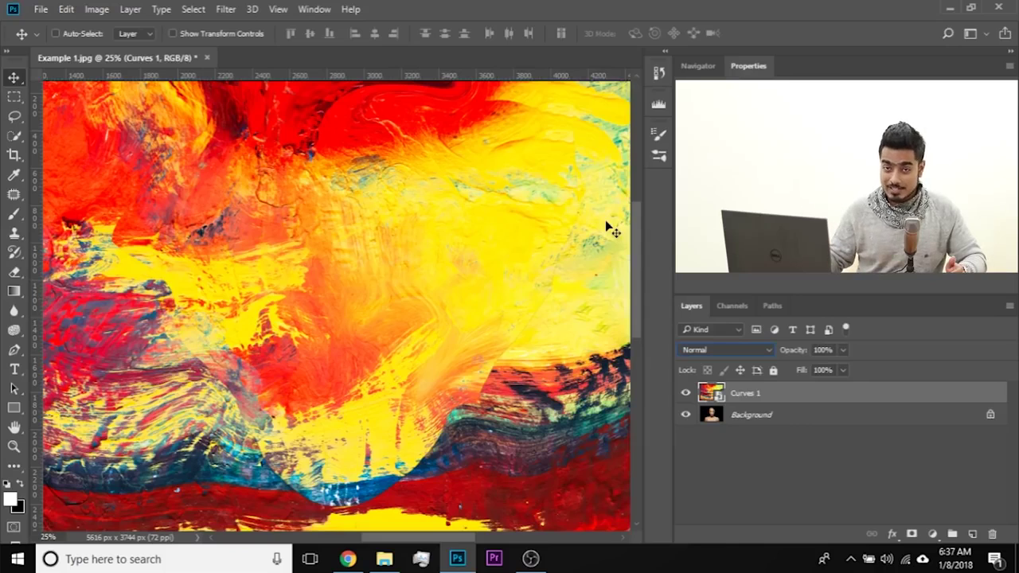
# Step: Set the combined smart object's blend mode to Multiply and rename it Dark
pyautogui.click(737, 350)
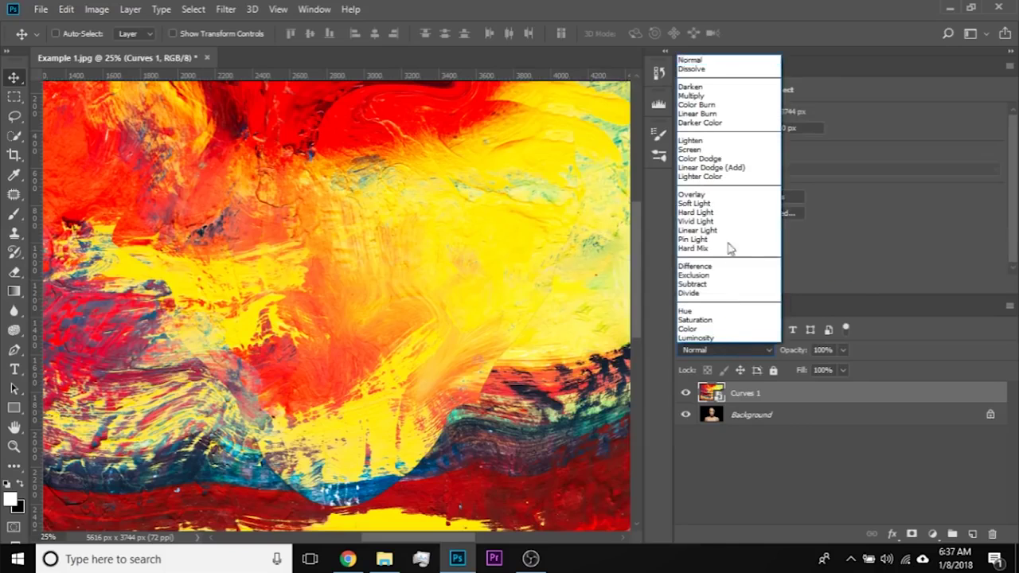
pyautogui.click(719, 97)
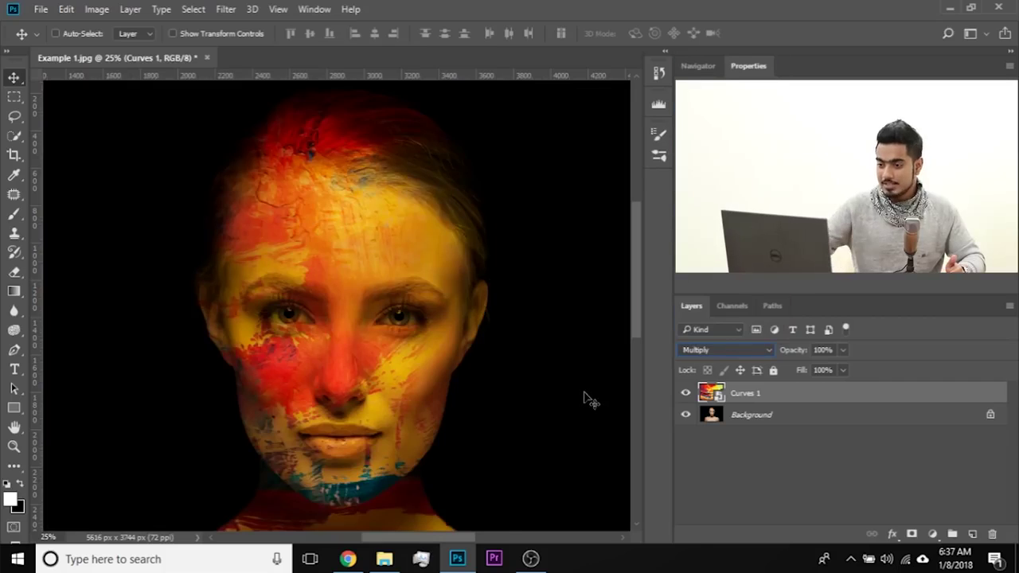
pyautogui.hotkey('ctrl', '-')
pyautogui.hotkey('ctrl', '+')
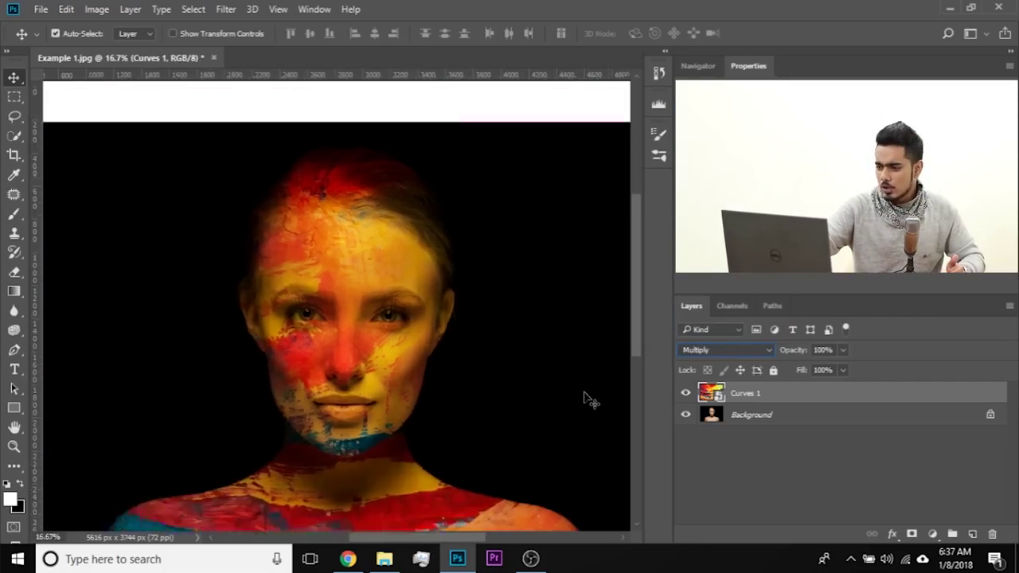
pyautogui.doubleClick(742, 394)
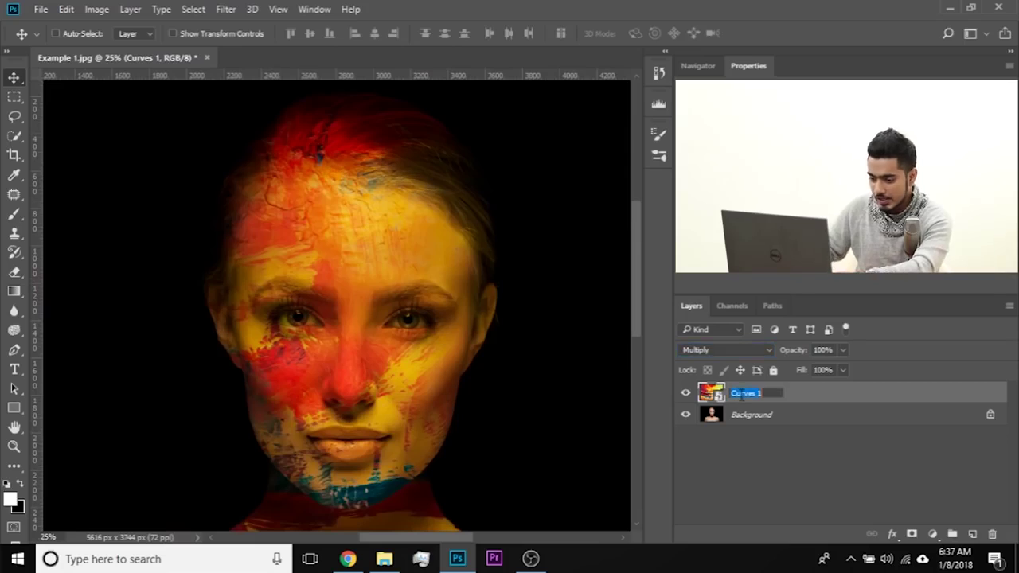
pyautogui.press('Return')
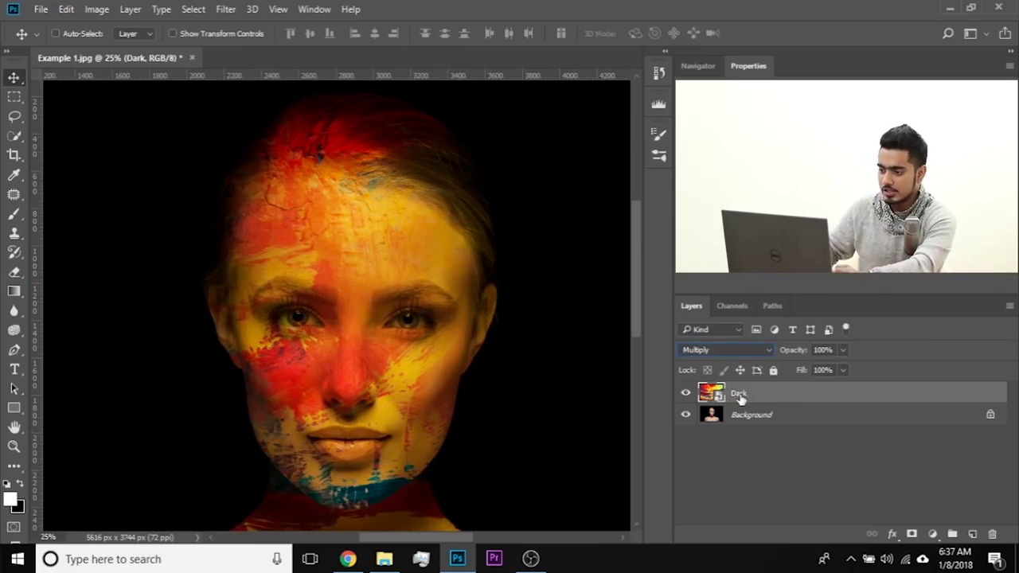
# Step: Duplicate the Dark layer, place the copy directly beneath the original, and rename it Very Dark
pyautogui.hotkey('ctrl', 'j')
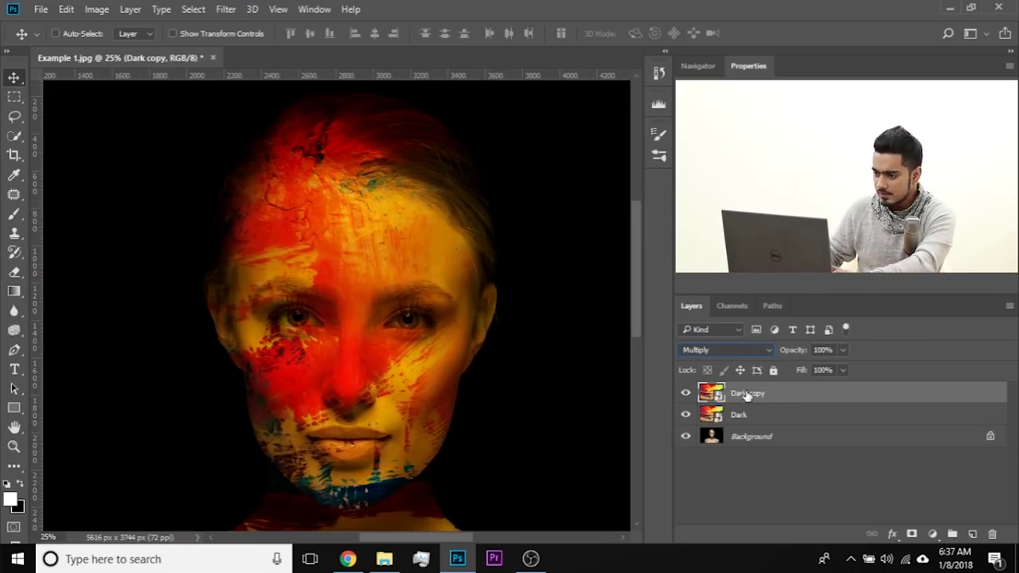
pyautogui.moveTo(756, 389); pyautogui.dragTo(747, 429)
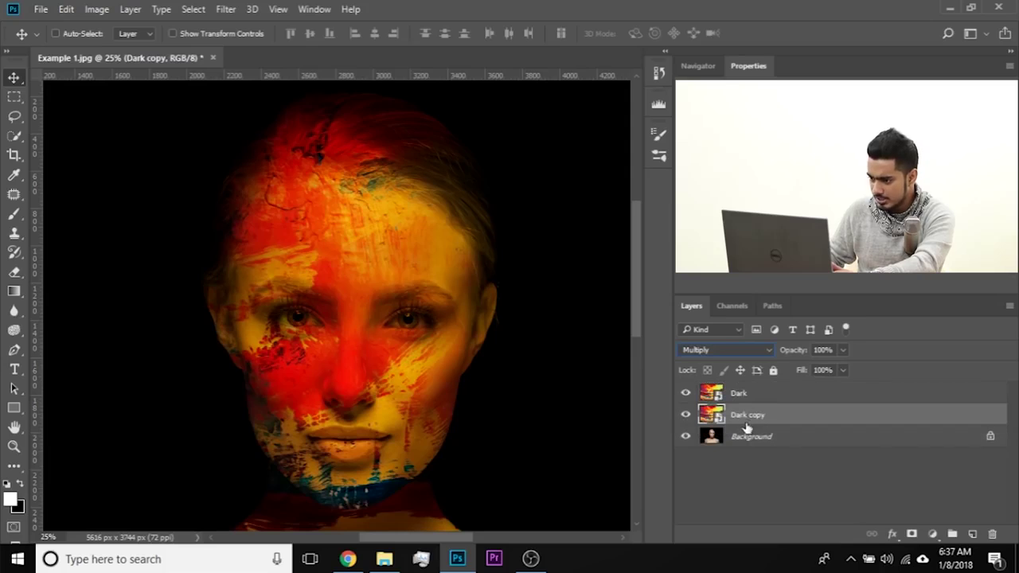
pyautogui.doubleClick(747, 415)
pyautogui.write('Very Dark')
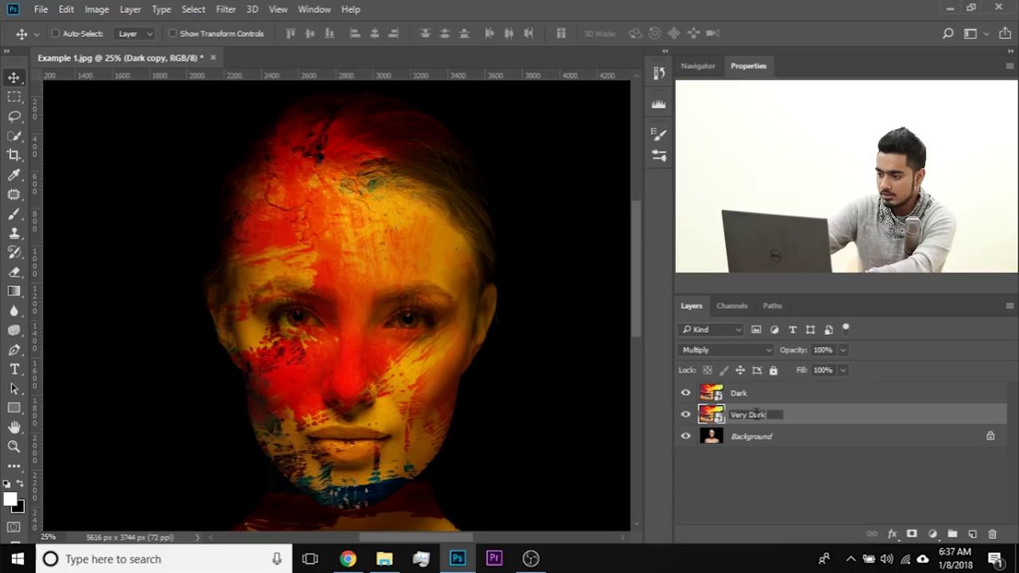
pyautogui.press('Return')
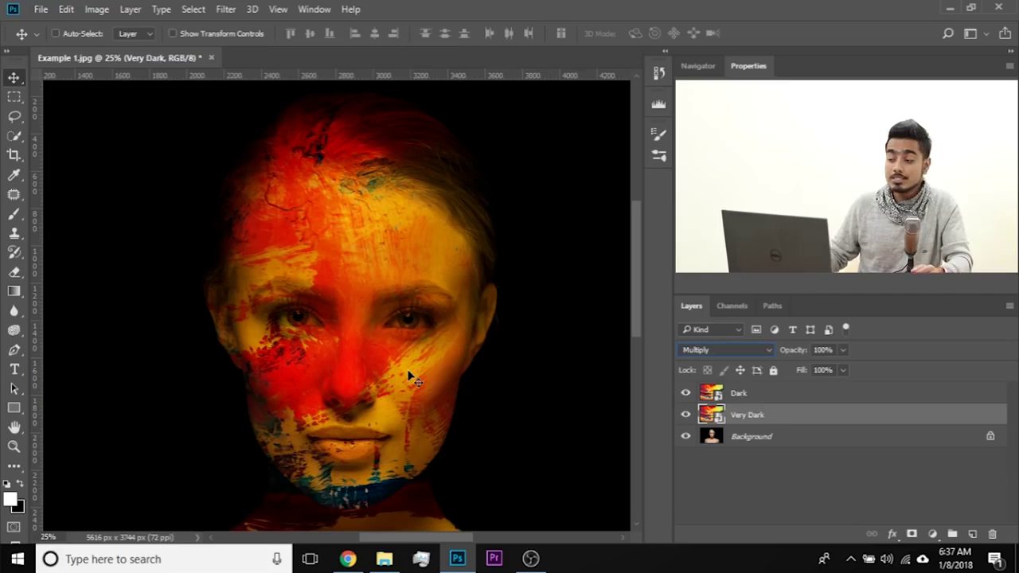
# Step: In the Very Dark layer's blending options, lower the white Blend If limit for the underlying layer to 106
pyautogui.doubleClick(980, 418)
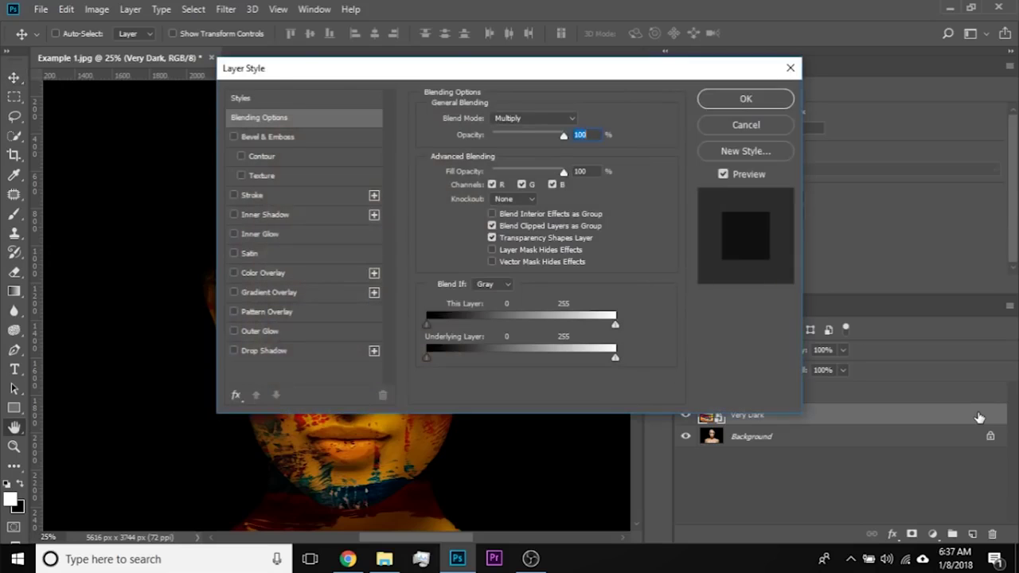
pyautogui.moveTo(286, 74); pyautogui.dragTo(569, 88)
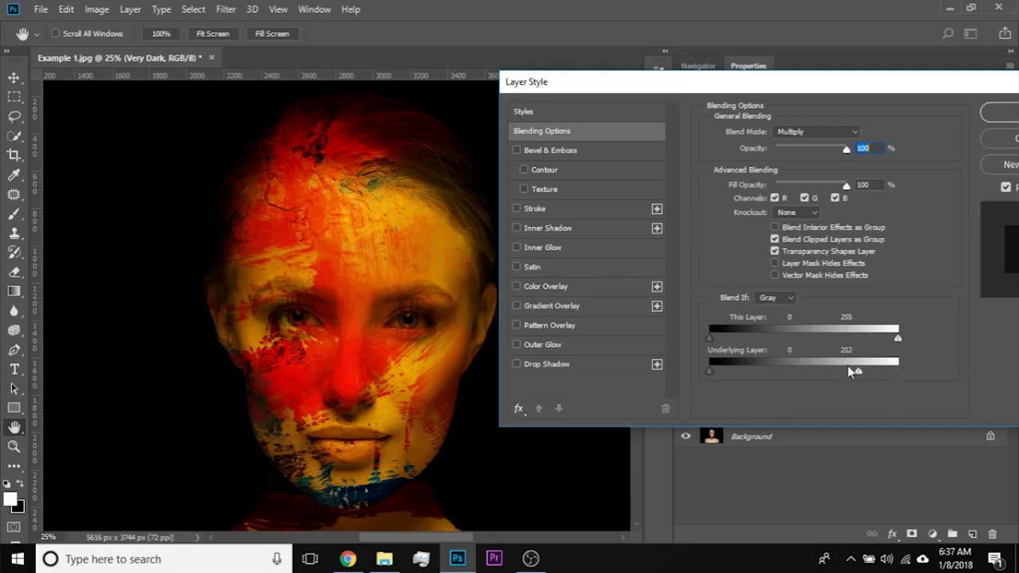
pyautogui.moveTo(849, 368); pyautogui.dragTo(785, 372)
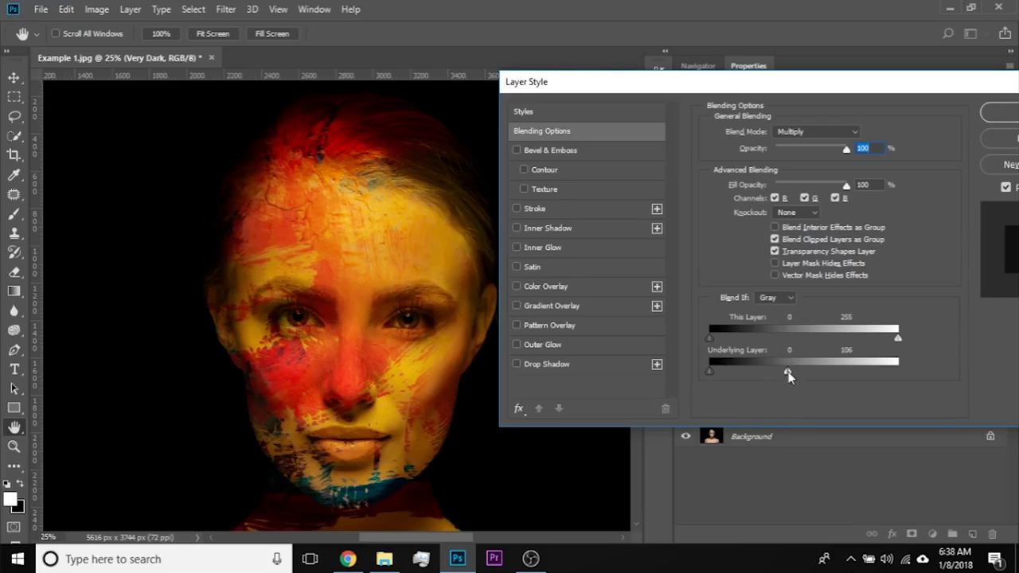
# Step: Feather the Very Dark layer's Underlying Layer highlight transition to 71 / 179, apply it, and compare the image with the layer hidden
pyautogui.moveTo(789, 371); pyautogui.dragTo(765, 372)
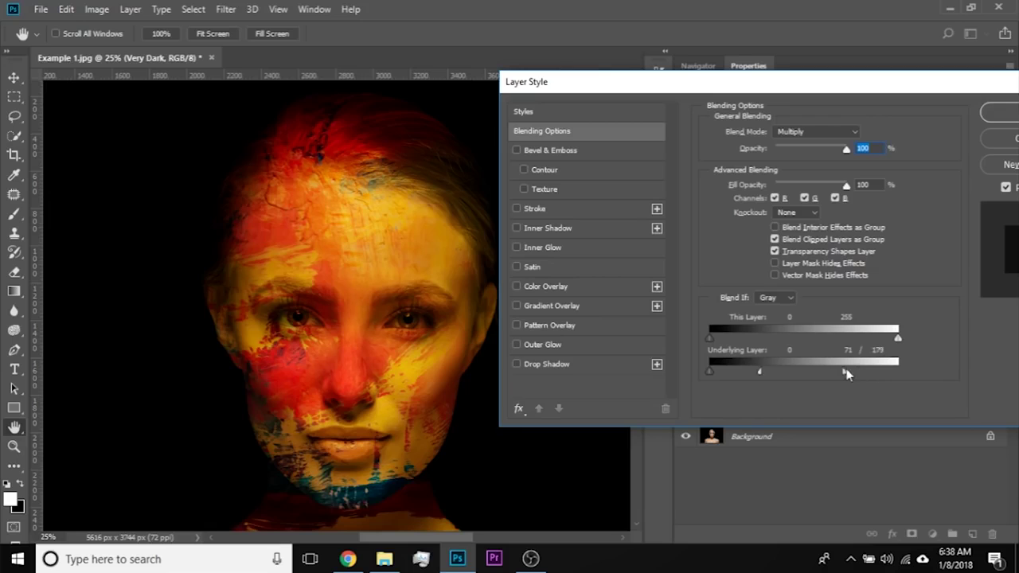
pyautogui.click(999, 114)
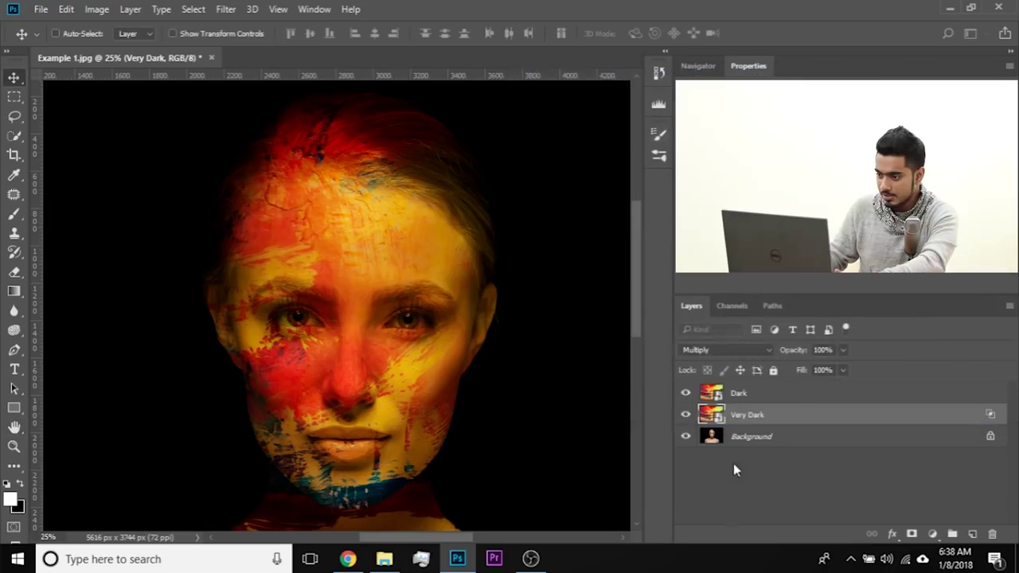
pyautogui.click(686, 415)
pyautogui.click(685, 415)
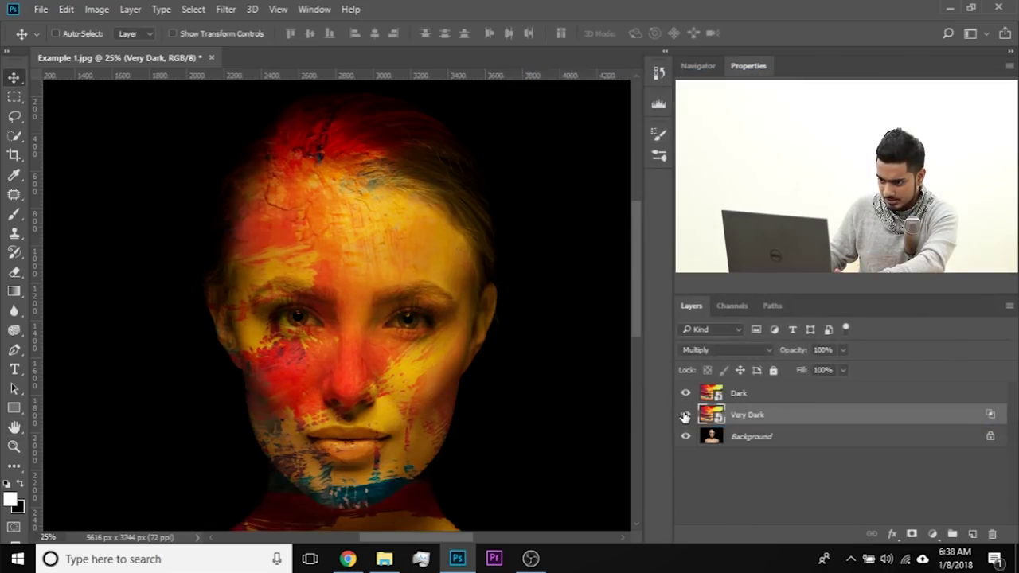
# Step: Add a blank layer mask to the Very Dark layer and switch to the Brush tool
pyautogui.moveTo(422, 424); pyautogui.dragTo(446, 359)
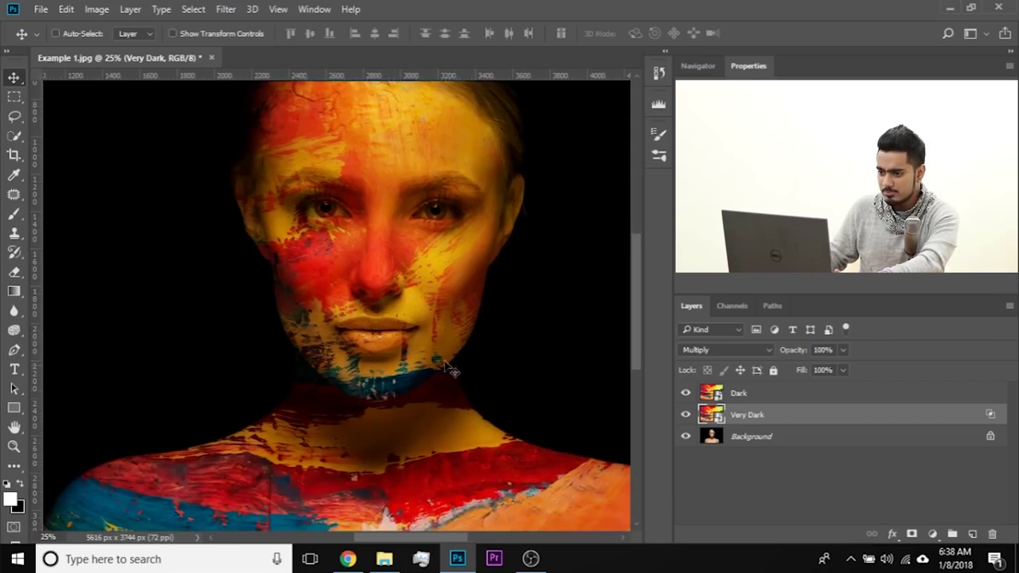
pyautogui.hotkey('ctrl', '-')
pyautogui.hotkey('ctrl', '-')
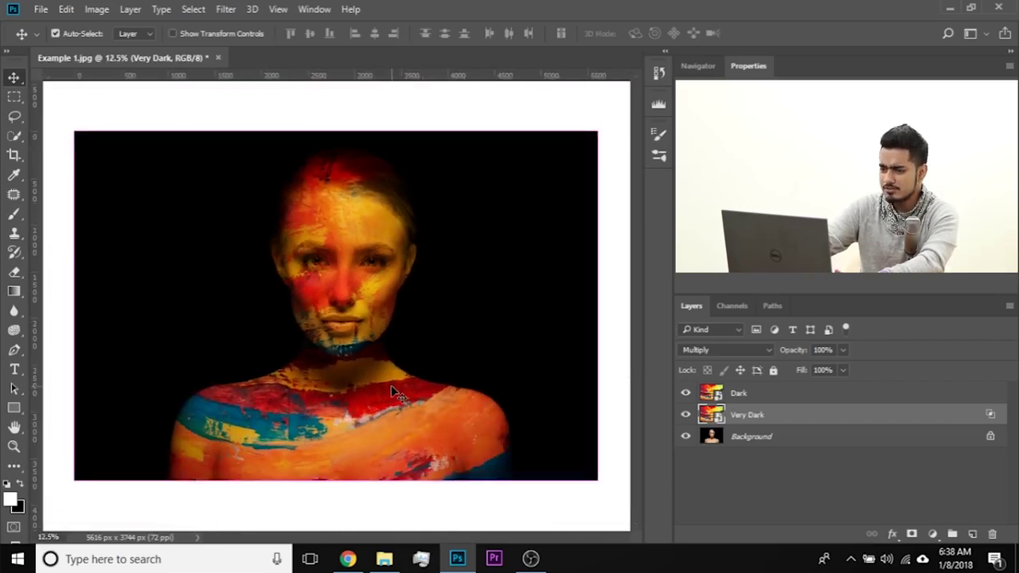
pyautogui.hotkey('ctrl', '+')
pyautogui.hotkey('ctrl', '+')
pyautogui.hotkey('ctrl', '+')
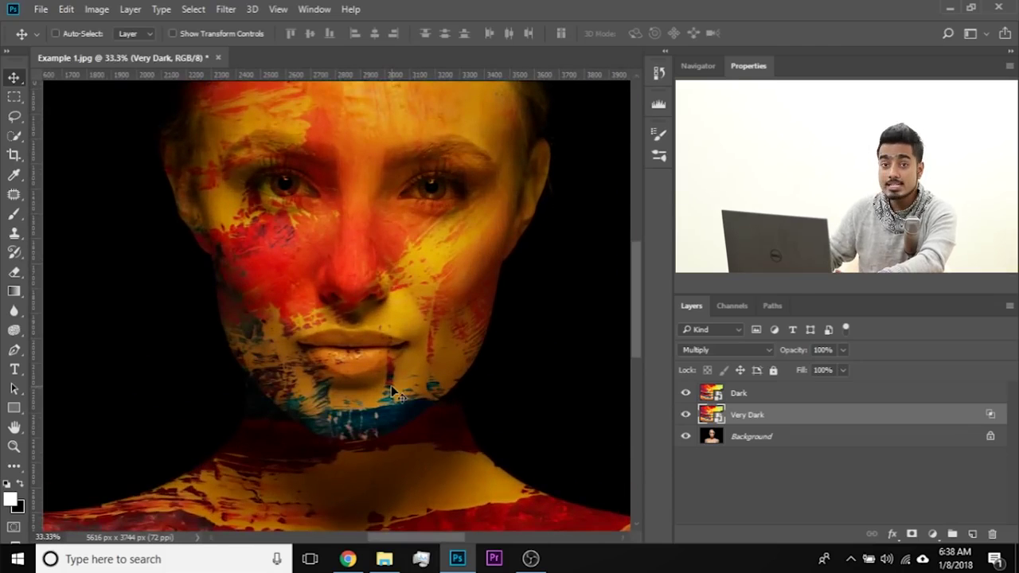
pyautogui.click(913, 535)
pyautogui.click(14, 214)
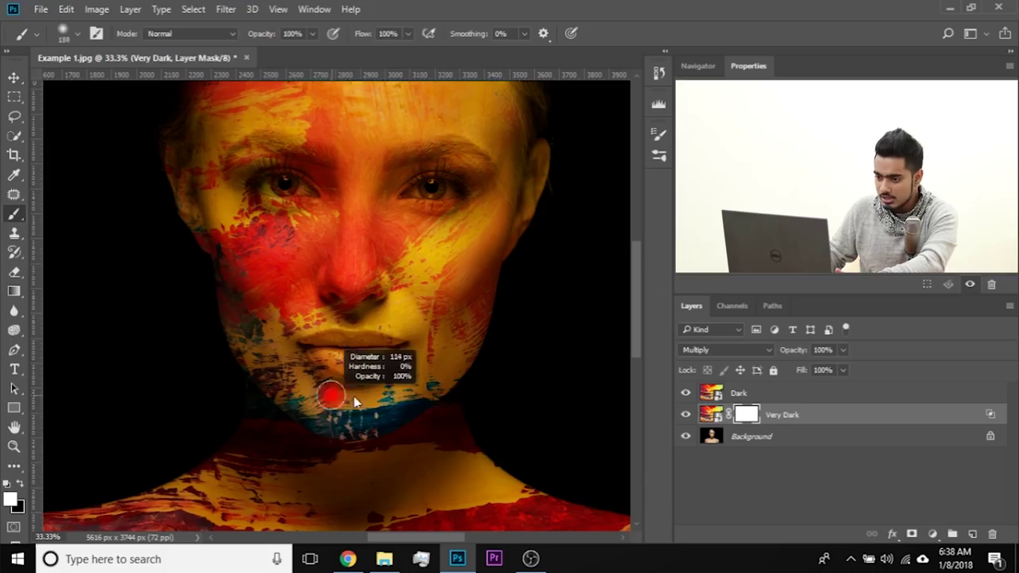
# Step: Paint black on the Very Dark layer's mask with a soft, fully opaque brush over the chin and the area below the lips
pyautogui.hotkey('ctrl', '+')
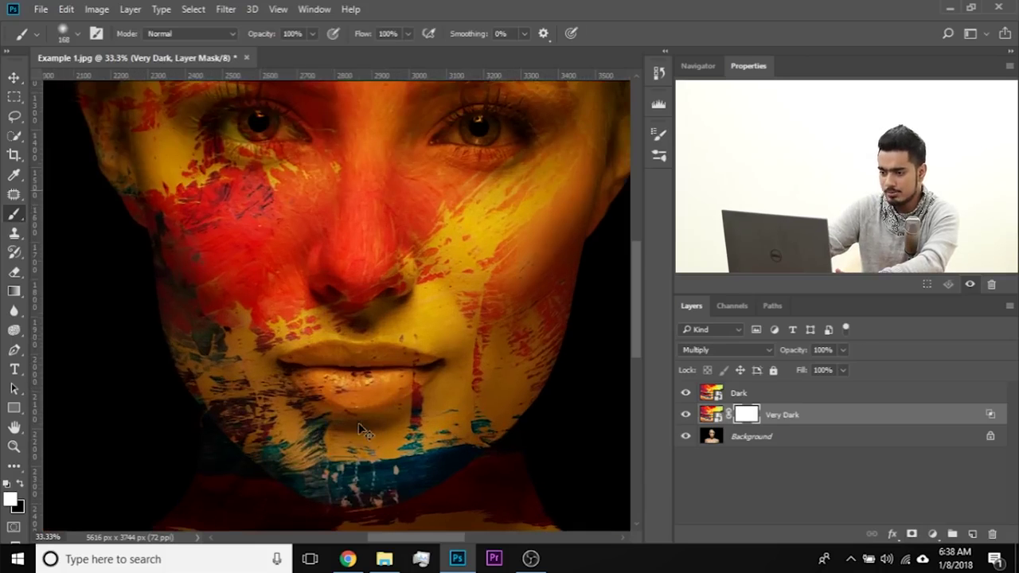
pyautogui.moveTo(358, 423); pyautogui.dragTo(326, 356)
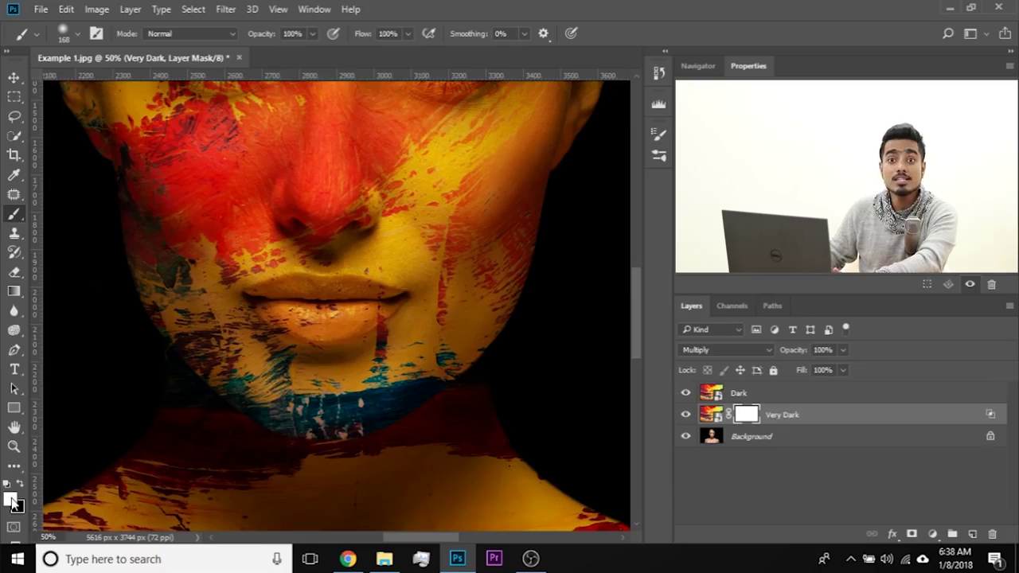
pyautogui.press('x')
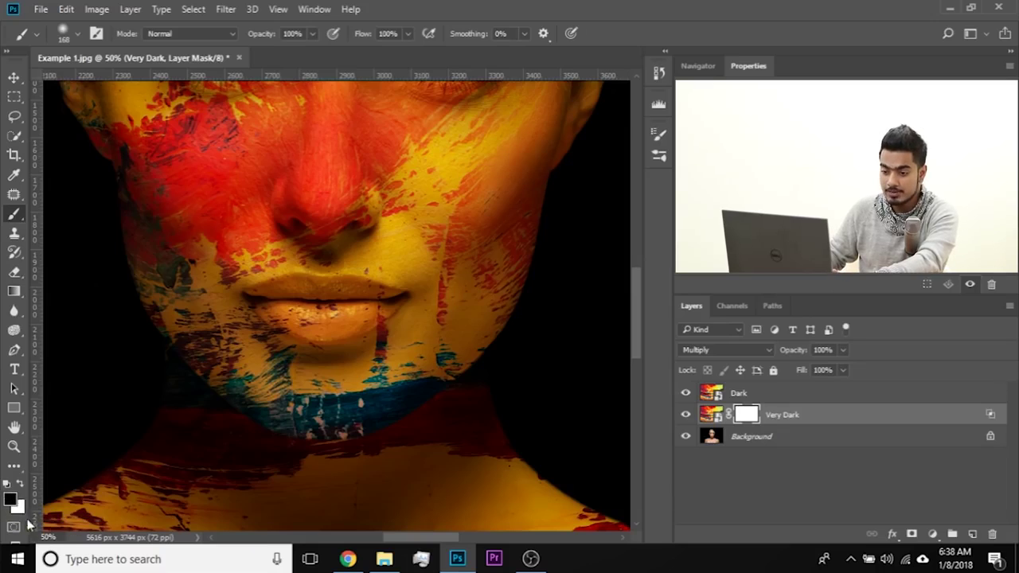
pyautogui.moveTo(357, 411); pyautogui.dragTo(343, 410)
pyautogui.moveTo(262, 410)
pyautogui.mouseDown()
pyautogui.moveTo(338, 421)
pyautogui.moveTo(381, 406)
pyautogui.mouseUp()
pyautogui.moveTo(316, 380); pyautogui.dragTo(345, 383)
pyautogui.moveTo(331, 379)
pyautogui.mouseDown()
pyautogui.moveTo(252, 329)
pyautogui.moveTo(351, 325)
pyautogui.mouseUp()
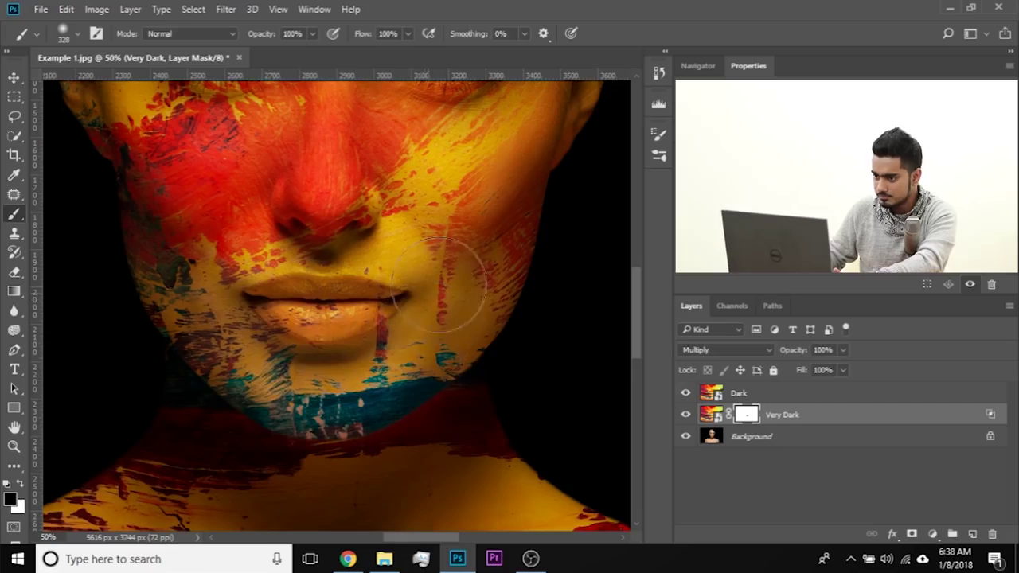
# Step: Refine the Very Dark mask around the jaw, chin and lips with the soft brush, and compare the image with the layer hidden
pyautogui.press('x')
pyautogui.moveTo(134, 267)
pyautogui.mouseDown()
pyautogui.moveTo(164, 267)
pyautogui.moveTo(115, 304)
pyautogui.mouseUp()
pyautogui.moveTo(197, 488); pyautogui.dragTo(149, 485)
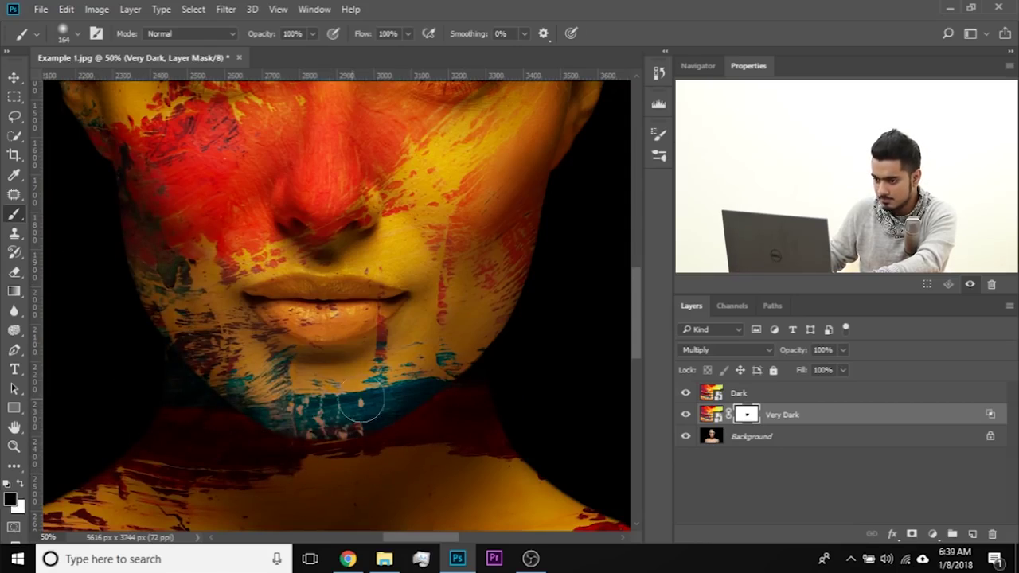
pyautogui.moveTo(291, 371); pyautogui.dragTo(247, 290)
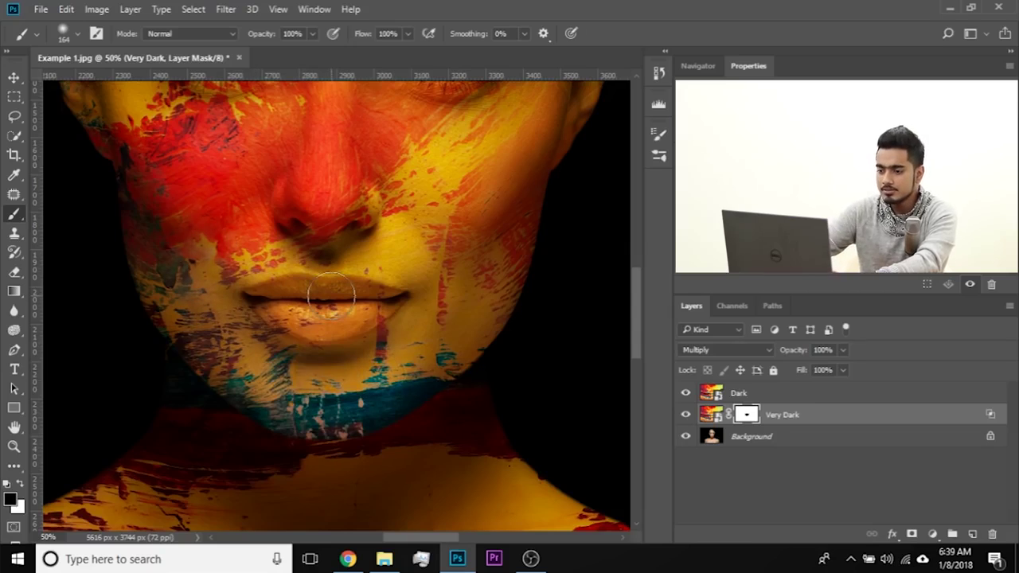
pyautogui.scroll(-3, 330, 295)
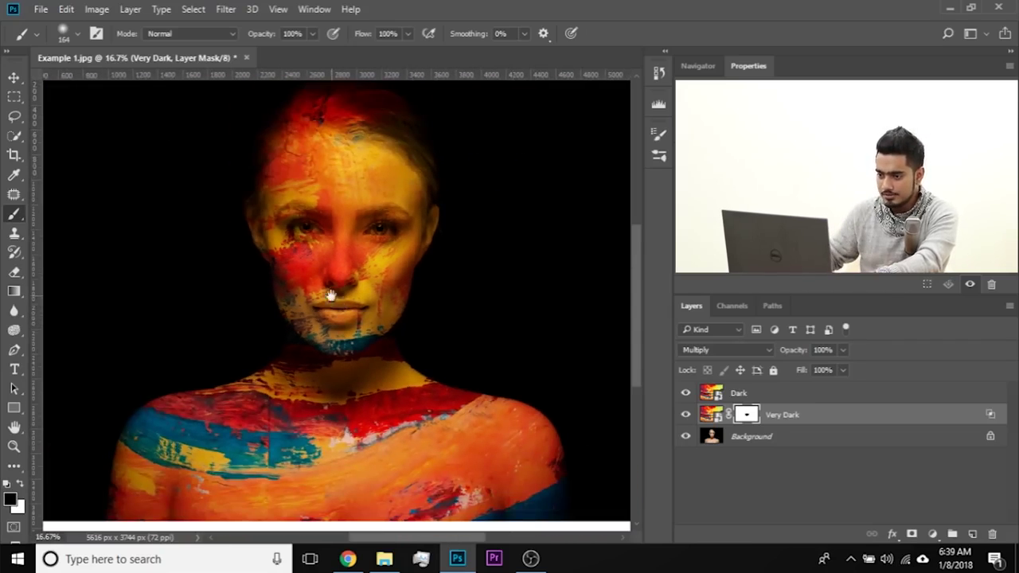
pyautogui.moveTo(375, 278); pyautogui.dragTo(359, 320)
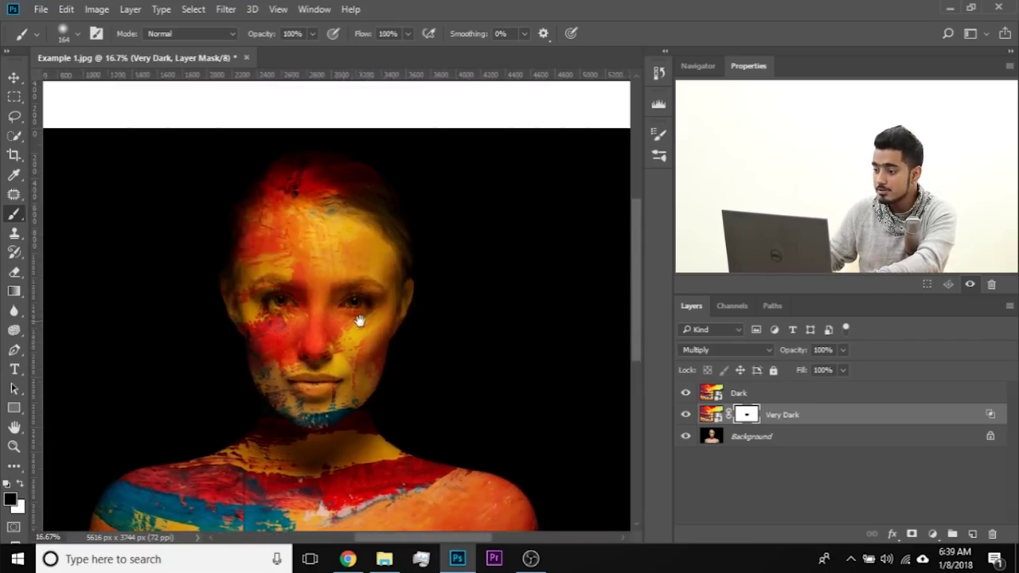
pyautogui.click(686, 417)
pyautogui.moveTo(256, 399); pyautogui.dragTo(284, 308)
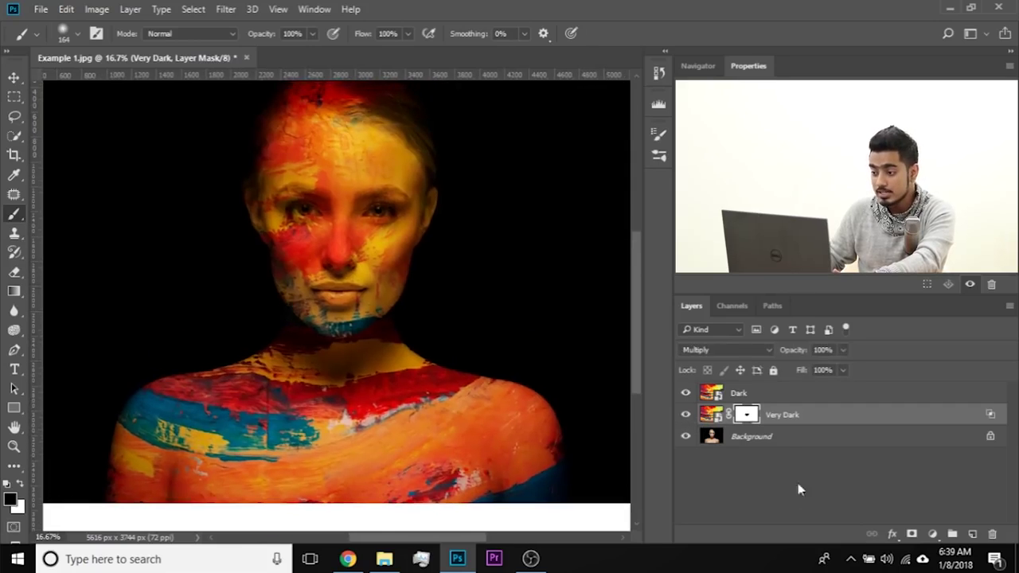
# Step: Duplicate the Dark layer and set the copy's blend mode to Screen
pyautogui.click(753, 395)
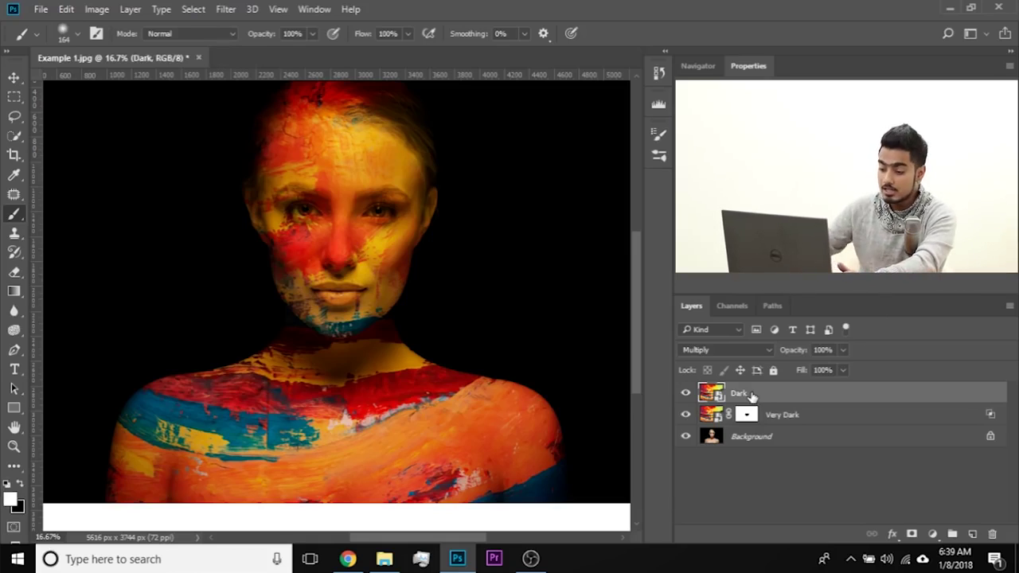
pyautogui.hotkey('ctrl', 'j')
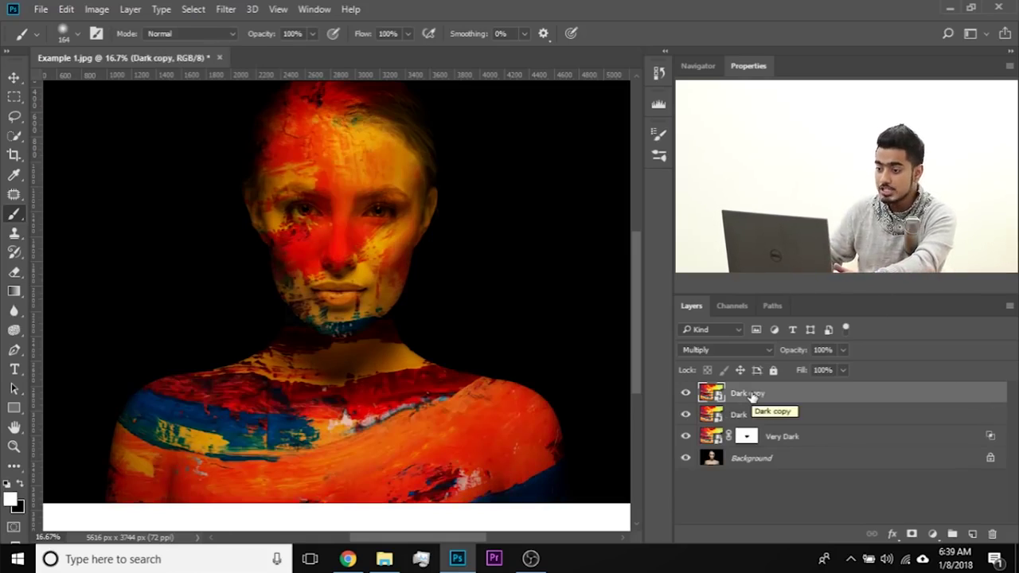
pyautogui.click(735, 350)
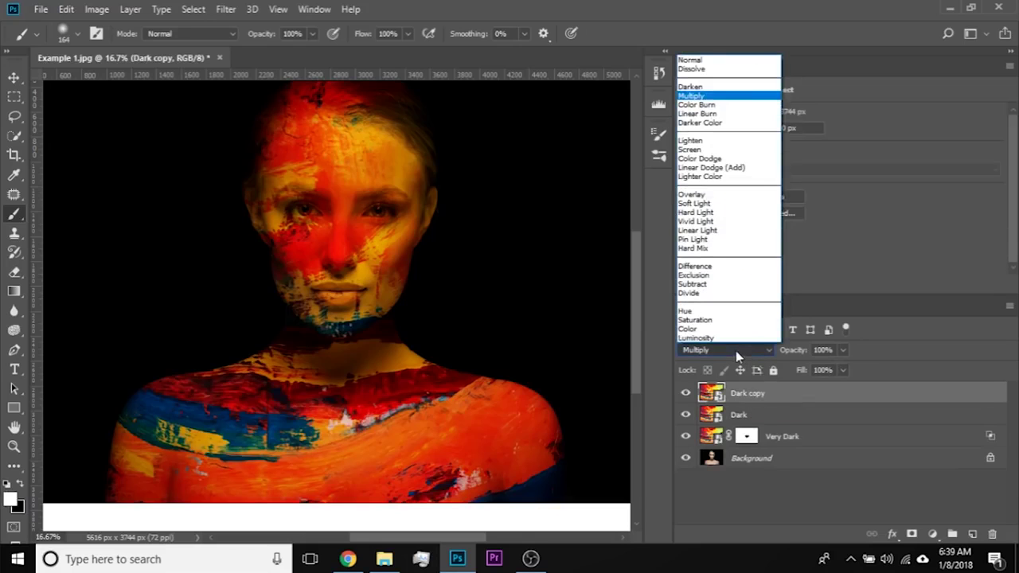
pyautogui.click(700, 152)
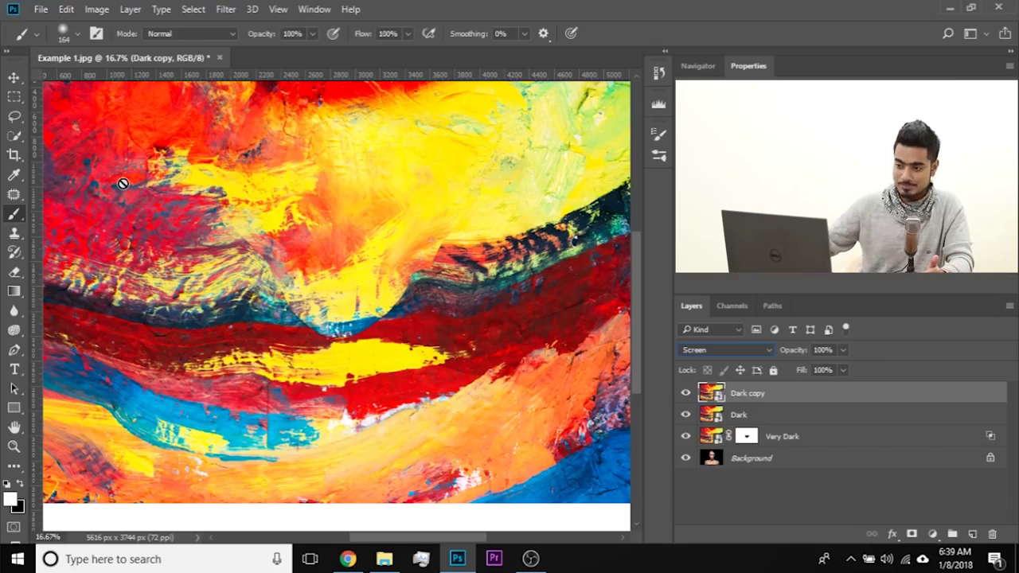
# Step: Restrict the Dark copy layer to brighter areas by splitting its Underlying Layer shadow slider to 84 / 161 in Blend If
pyautogui.doubleClick(988, 399)
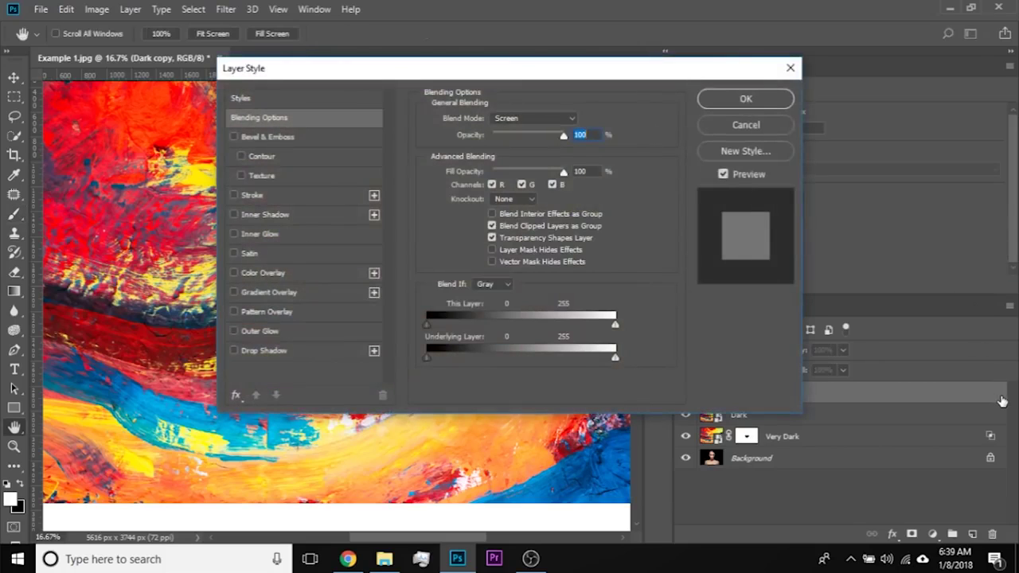
pyautogui.moveTo(448, 71); pyautogui.dragTo(640, 90)
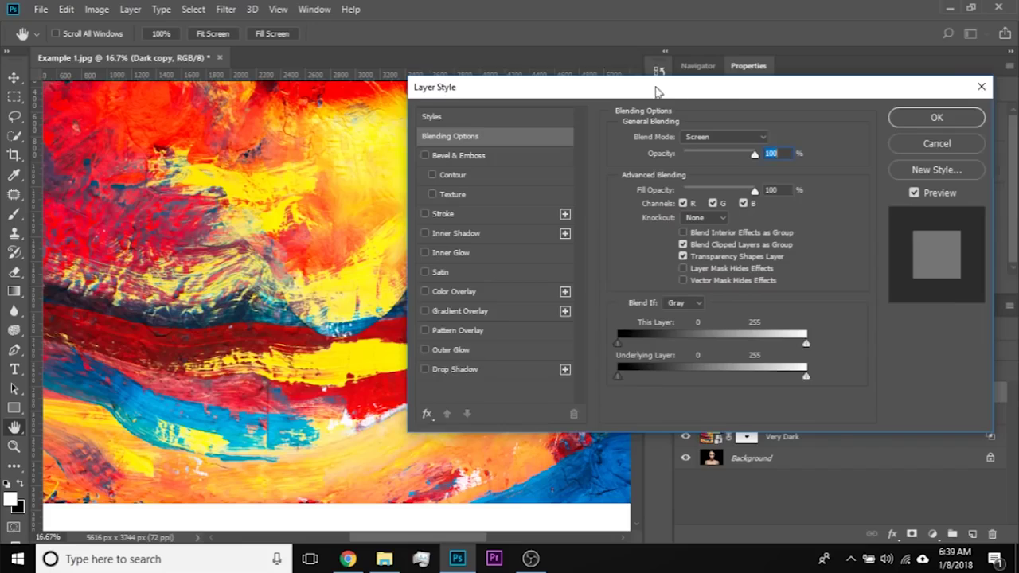
pyautogui.moveTo(657, 89); pyautogui.dragTo(730, 85)
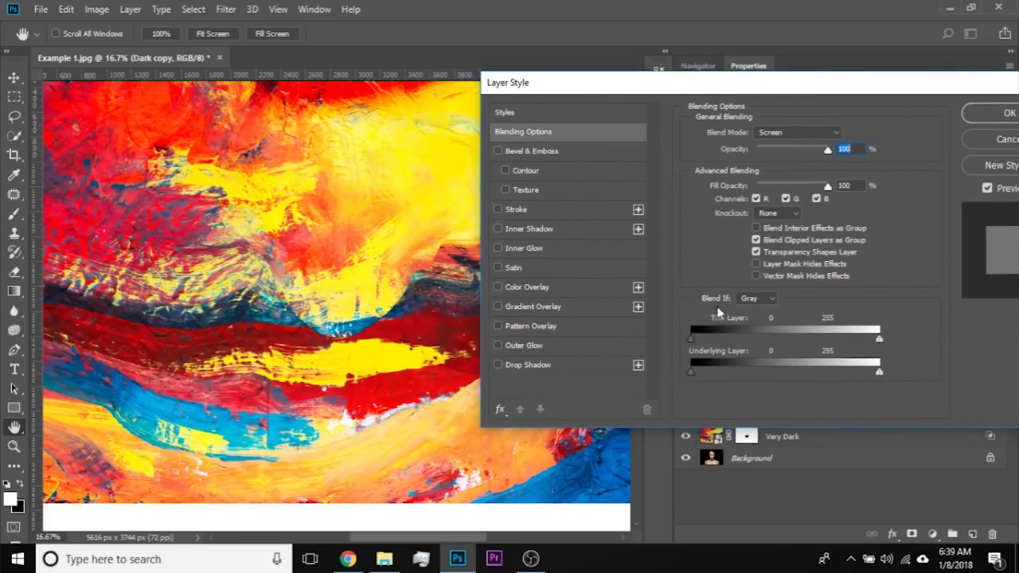
pyautogui.moveTo(692, 371); pyautogui.dragTo(753, 369)
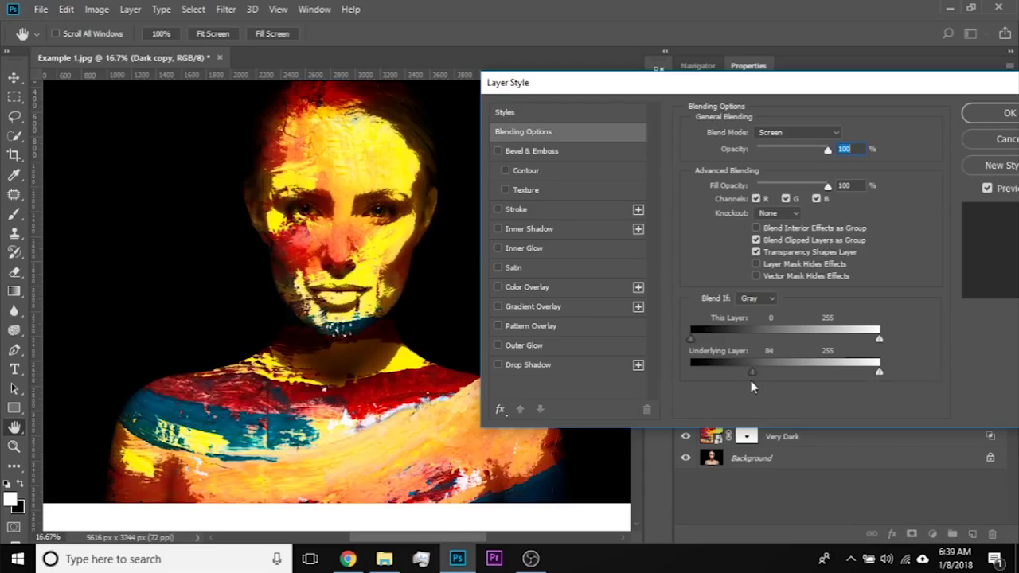
pyautogui.moveTo(756, 372); pyautogui.dragTo(760, 371)
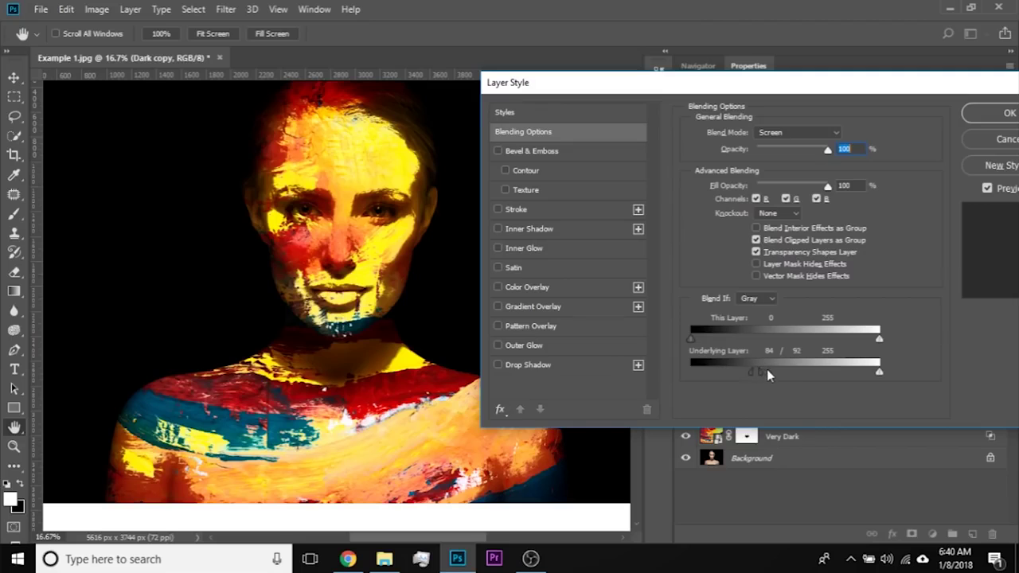
pyautogui.moveTo(768, 371); pyautogui.dragTo(810, 371)
# Step: Fine-tune the Dark copy layer's Underlying Layer shadow transition to 82 / 181 while checking the lips and chin, and apply it
pyautogui.hotkey('ctrl', '+')
pyautogui.hotkey('ctrl', '+')
pyautogui.hotkey('ctrl', '+')
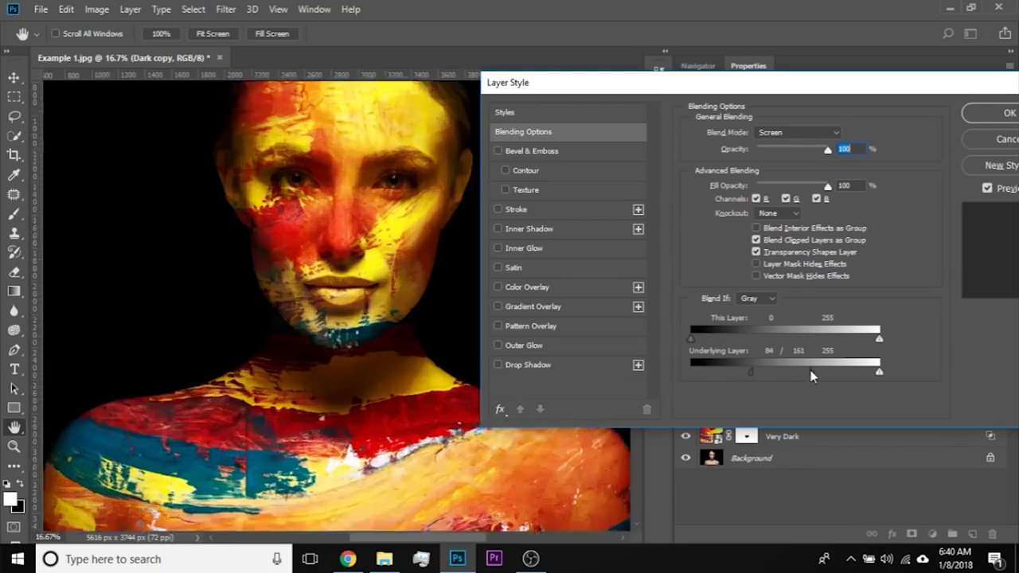
pyautogui.scroll(-5, 450, 272)
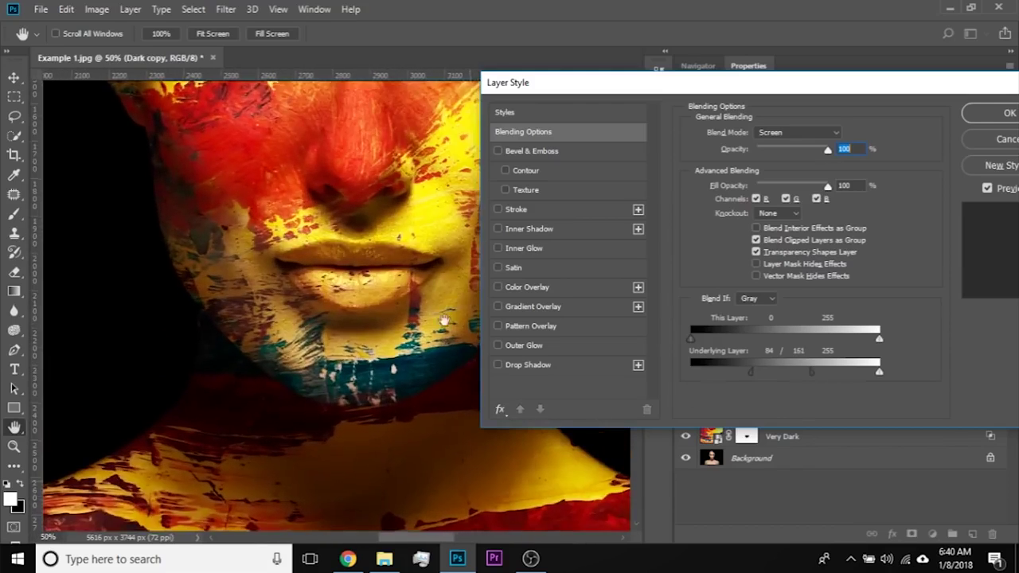
pyautogui.moveTo(404, 277); pyautogui.dragTo(398, 521)
pyautogui.moveTo(804, 369); pyautogui.dragTo(822, 381)
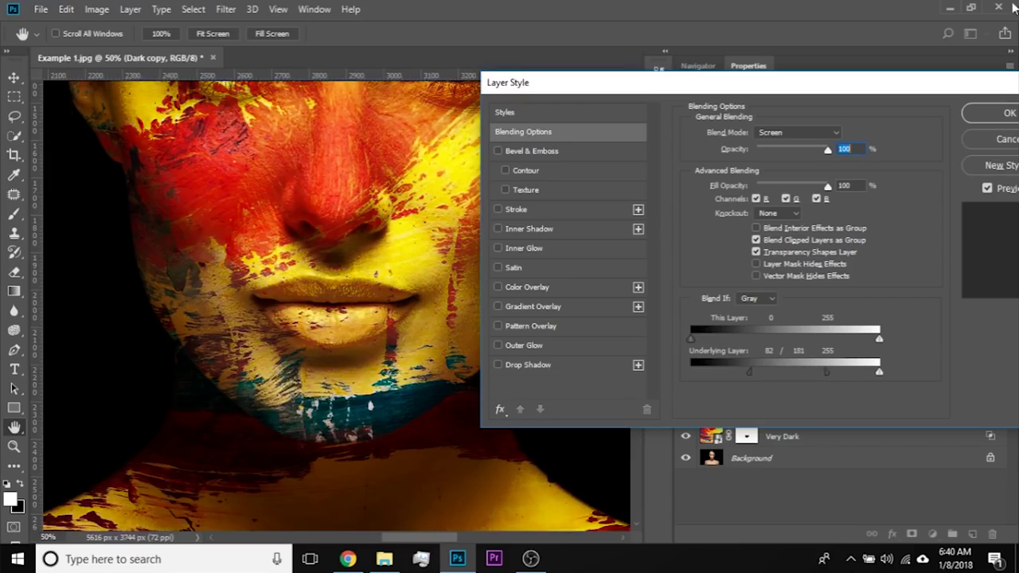
pyautogui.click(1006, 112)
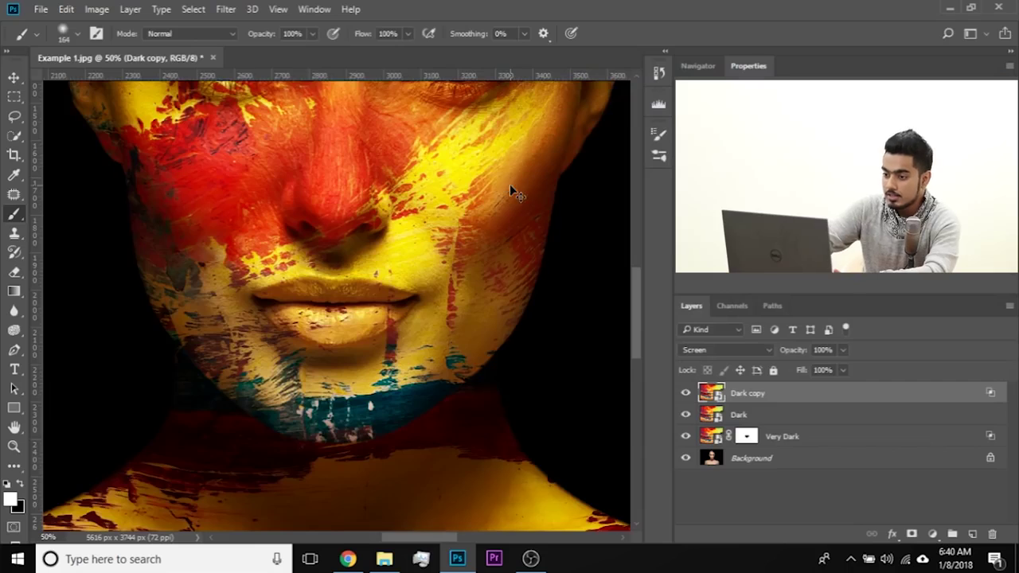
# Step: Examine the whole image and review the Dark copy layer's Blend If settings
pyautogui.hotkey('ctrl', '-')
pyautogui.hotkey('ctrl', '-')
pyautogui.hotkey('ctrl', '-')
pyautogui.hotkey('ctrl', '-')
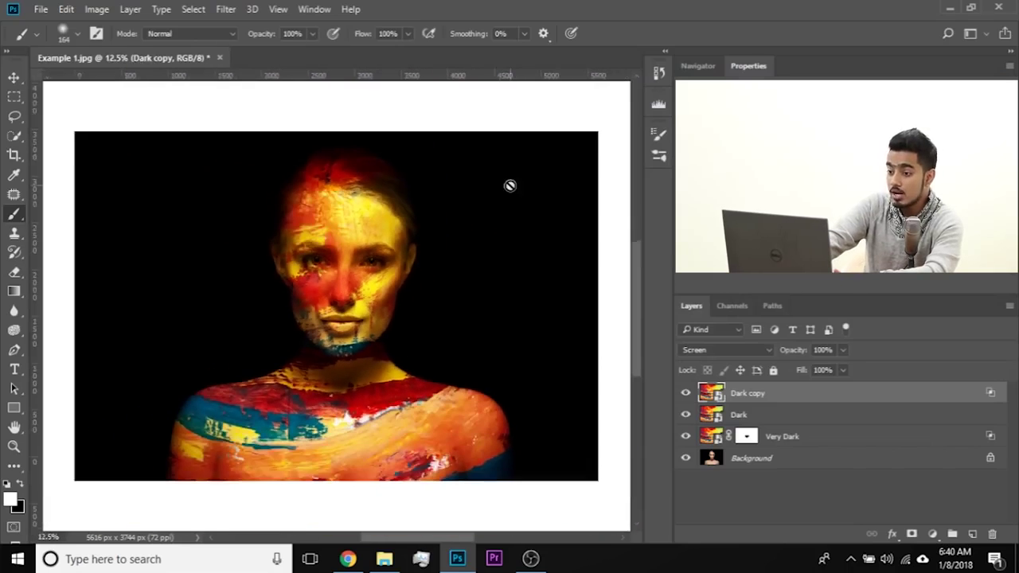
pyautogui.hotkey('ctrl', '+')
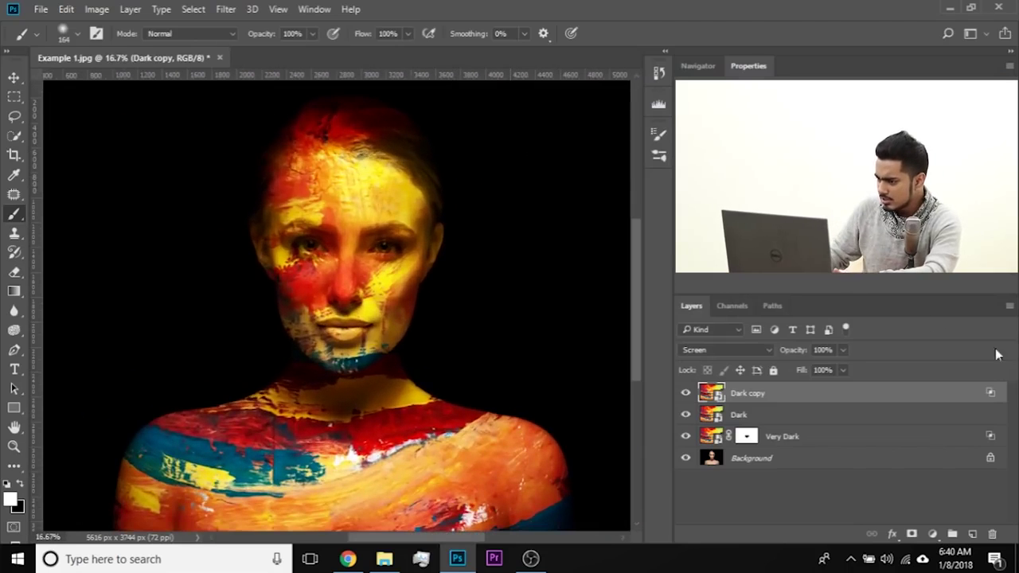
pyautogui.doubleClick(796, 393)
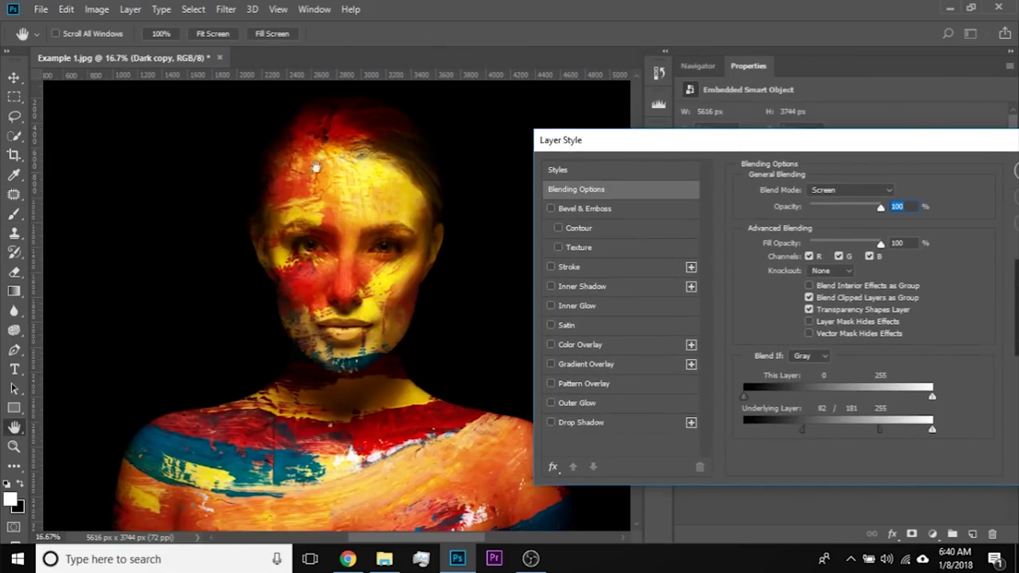
pyautogui.click(883, 168)
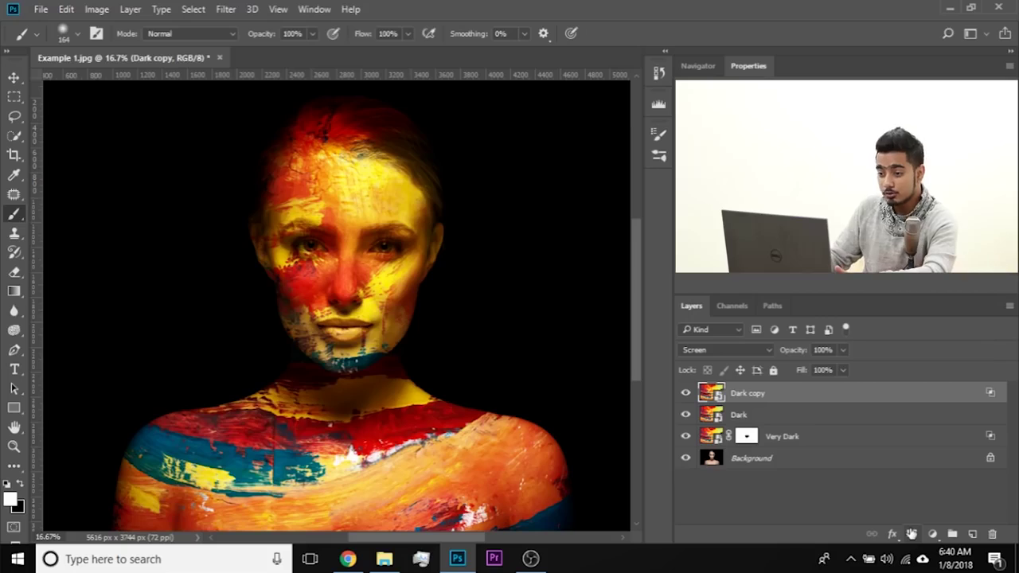
# Step: Duplicate the Dark copy layer and hide the new duplicate
pyautogui.hotkey('ctrl', 'j')
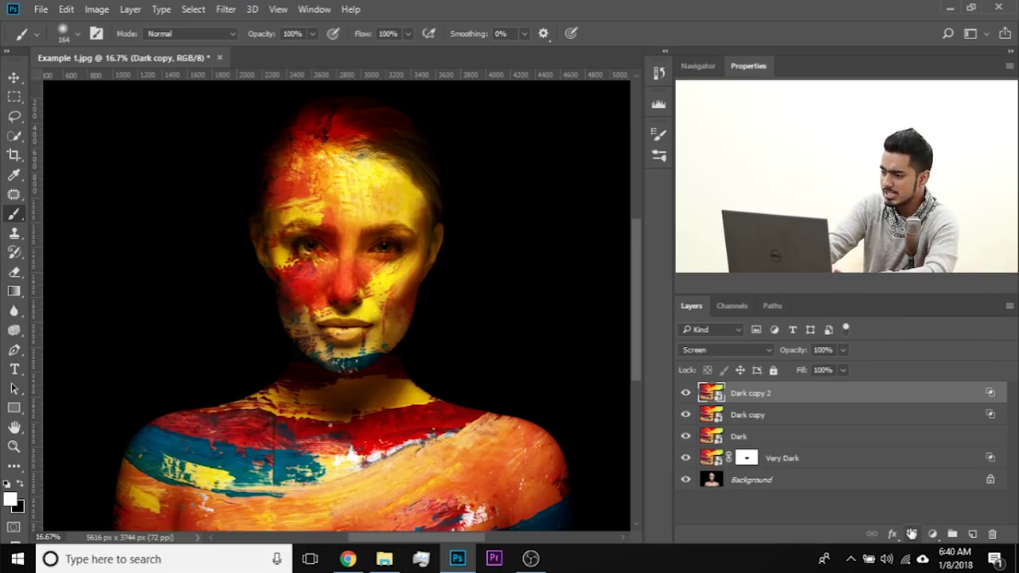
pyautogui.click(684, 393)
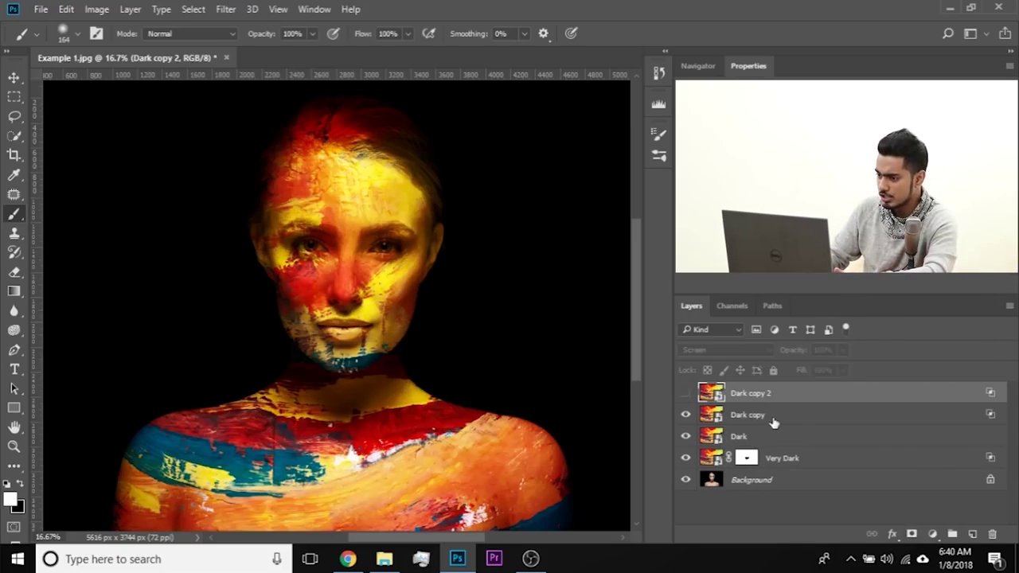
# Step: Add a layer mask to the Dark copy layer and set a large soft black brush to 25% flow
pyautogui.click(766, 420)
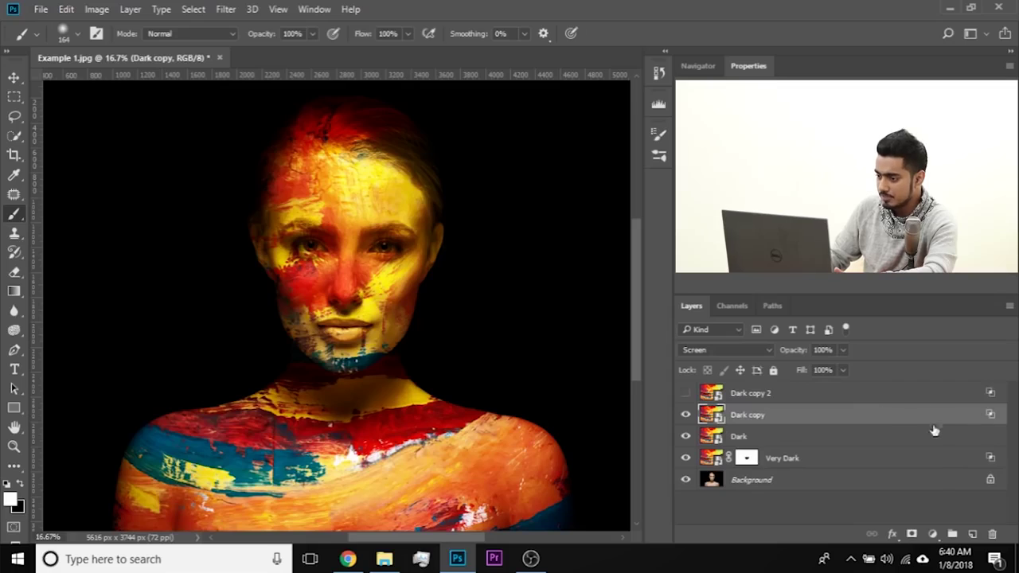
pyautogui.click(913, 535)
pyautogui.moveTo(309, 179); pyautogui.dragTo(358, 179)
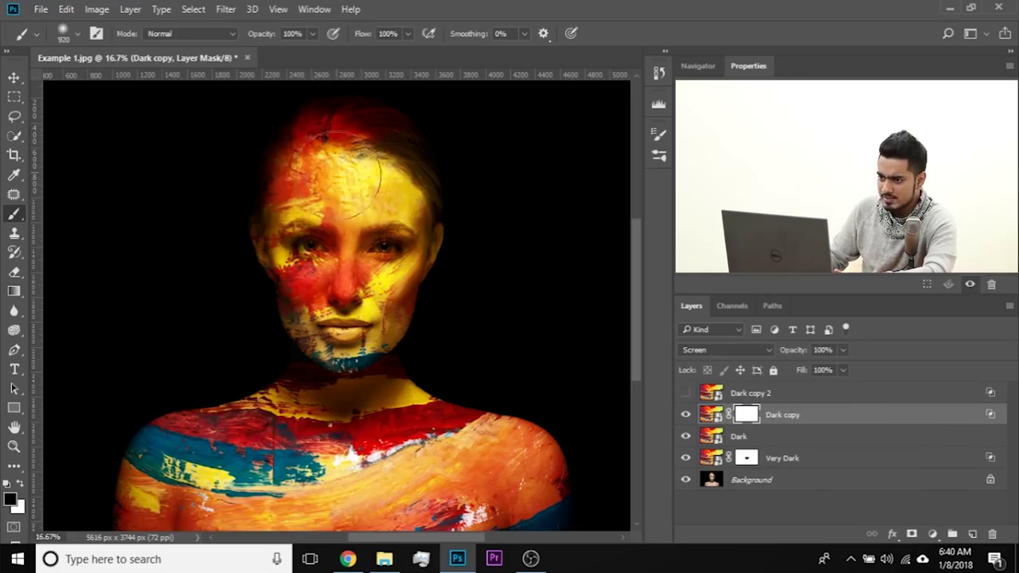
pyautogui.click(407, 34)
pyautogui.moveTo(411, 51); pyautogui.dragTo(358, 51)
# Step: Soften the Dark copy layer's brightness on the forehead and the lower chest by painting black on its mask with a large brush
pyautogui.moveTo(360, 149)
pyautogui.mouseDown()
pyautogui.moveTo(397, 153)
pyautogui.moveTo(363, 162)
pyautogui.moveTo(375, 159)
pyautogui.moveTo(392, 182)
pyautogui.mouseUp()
pyautogui.hotkey('ctrl', 'z')
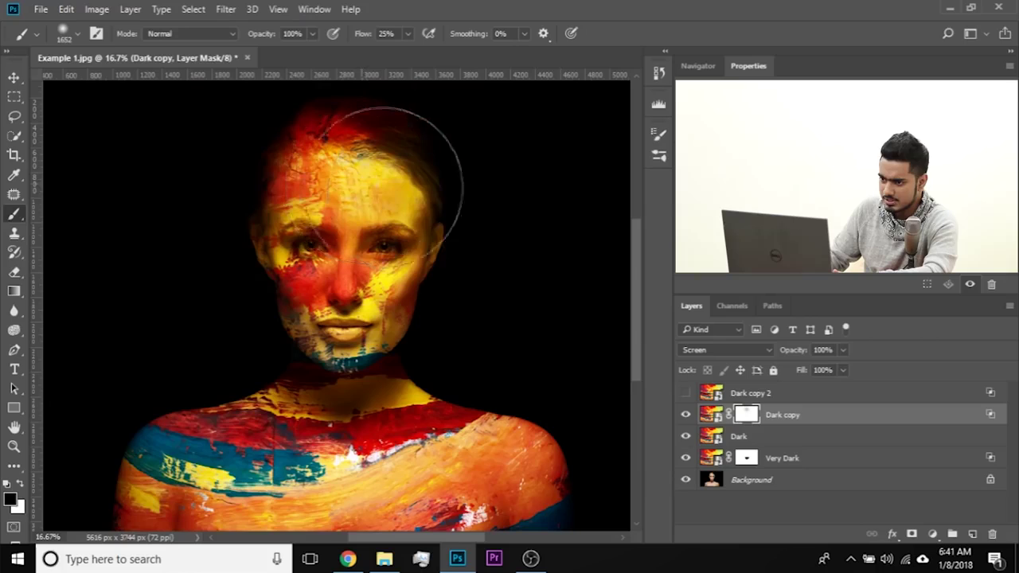
pyautogui.moveTo(528, 364); pyautogui.dragTo(512, 318)
pyautogui.moveTo(436, 476)
pyautogui.mouseDown()
pyautogui.moveTo(449, 476)
pyautogui.moveTo(451, 460)
pyautogui.mouseUp()
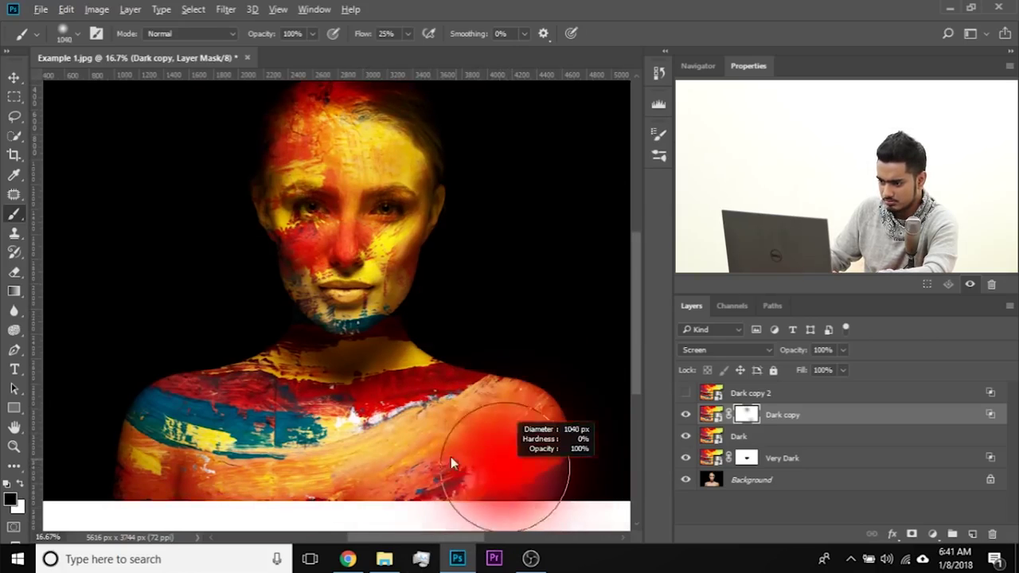
pyautogui.moveTo(389, 268); pyautogui.dragTo(375, 326)
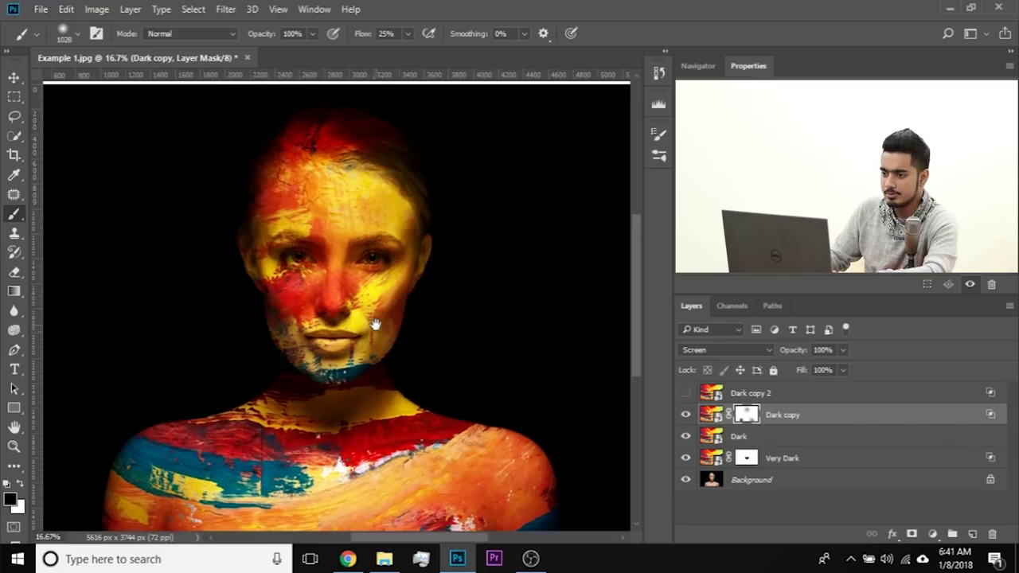
# Step: Show the Dark copy 2 layer and limit it to the brightest tones by setting its Underlying Layer shadow slider to 156 / 232
pyautogui.hotkey('ctrl', '+')
pyautogui.hotkey('ctrl', '+')
pyautogui.hotkey('ctrl', '+')
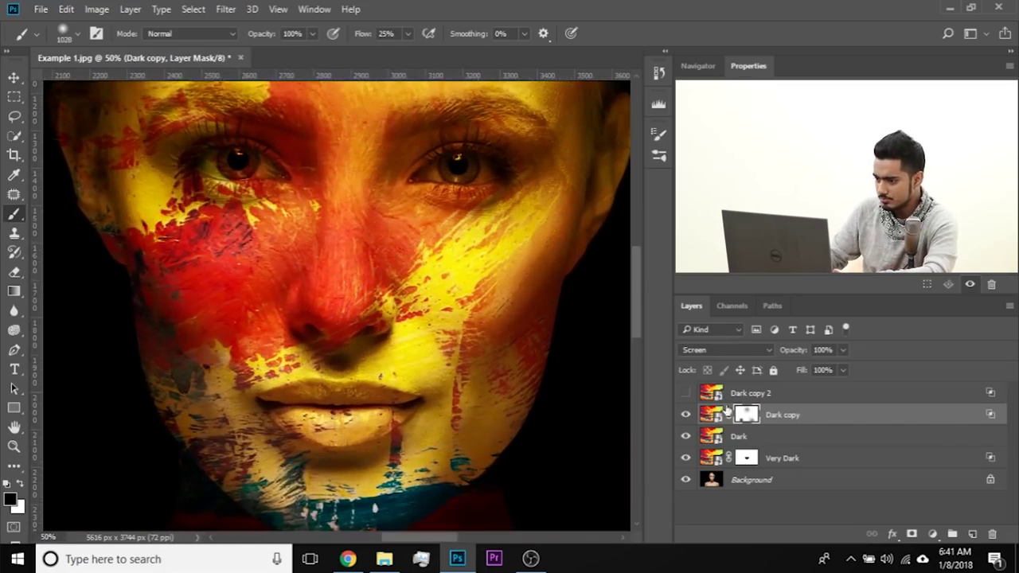
pyautogui.click(756, 394)
pyautogui.click(684, 394)
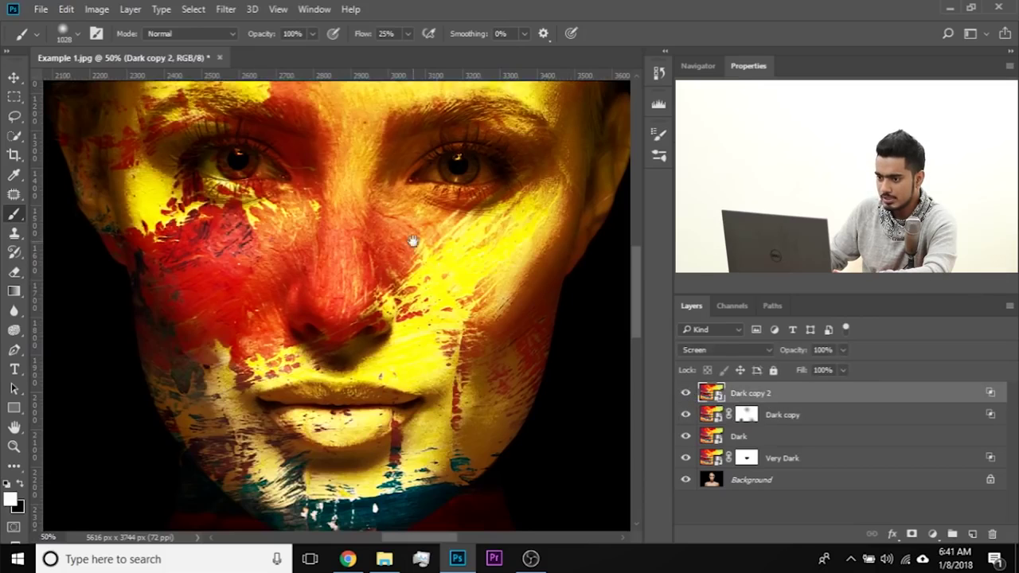
pyautogui.moveTo(412, 241); pyautogui.dragTo(415, 257)
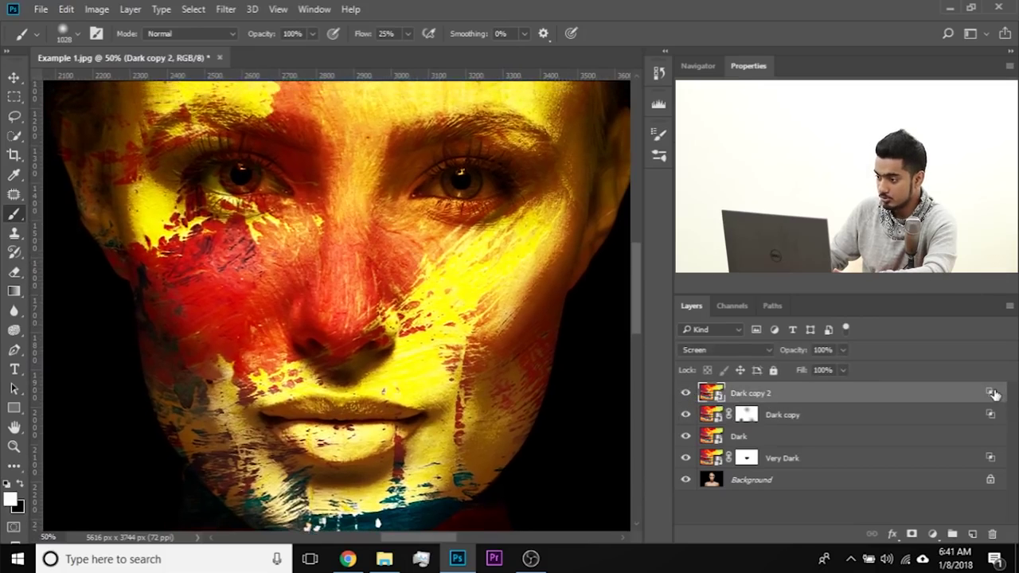
pyautogui.doubleClick(993, 394)
pyautogui.moveTo(541, 143); pyautogui.dragTo(675, 147)
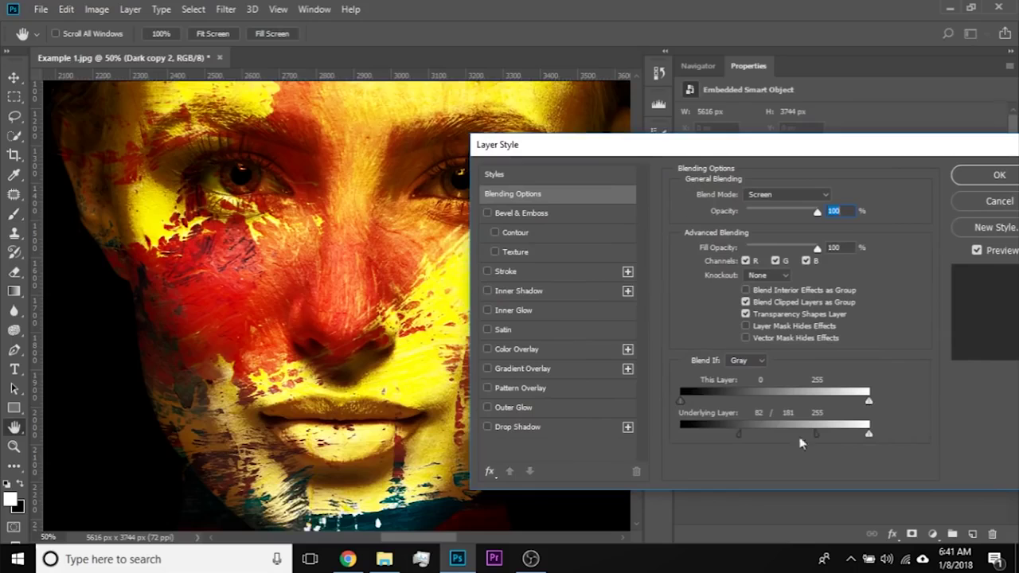
pyautogui.moveTo(743, 428); pyautogui.dragTo(840, 432)
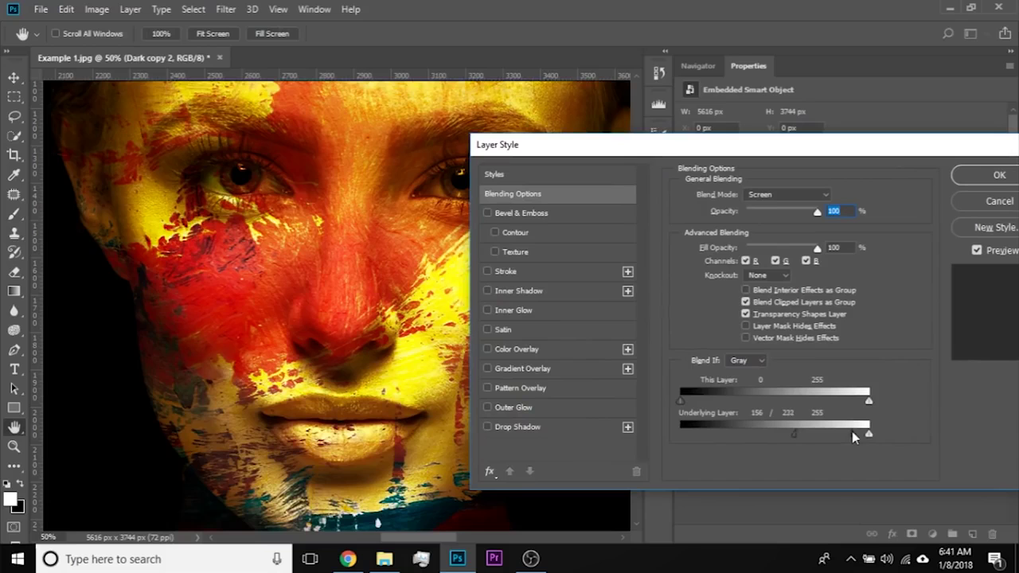
pyautogui.click(996, 175)
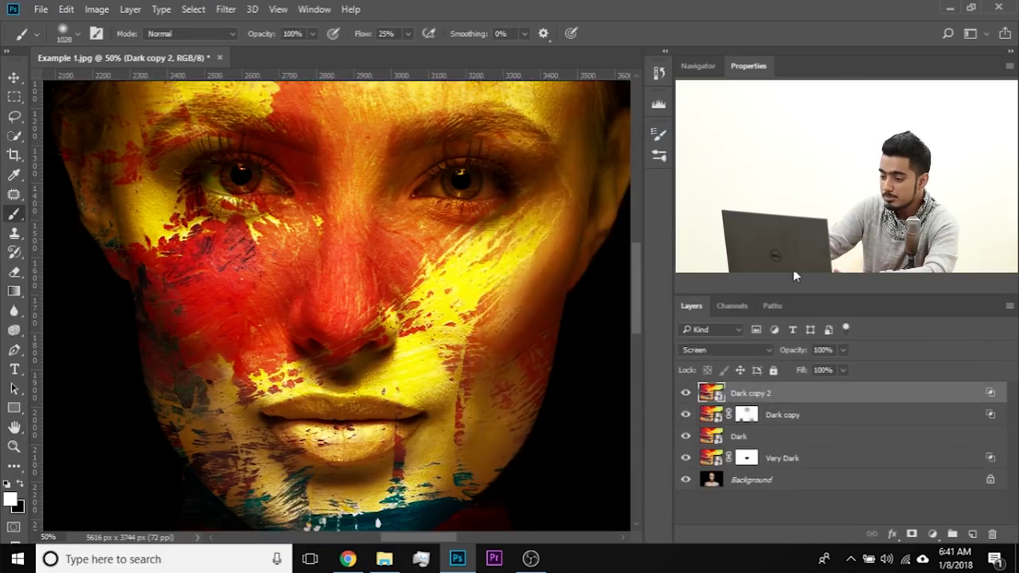
# Step: Compare the face with and without the Dark copy 2 layer and conceal that layer behind a black layer mask
pyautogui.hotkey('ctrl', '-')
pyautogui.hotkey('ctrl', '-')
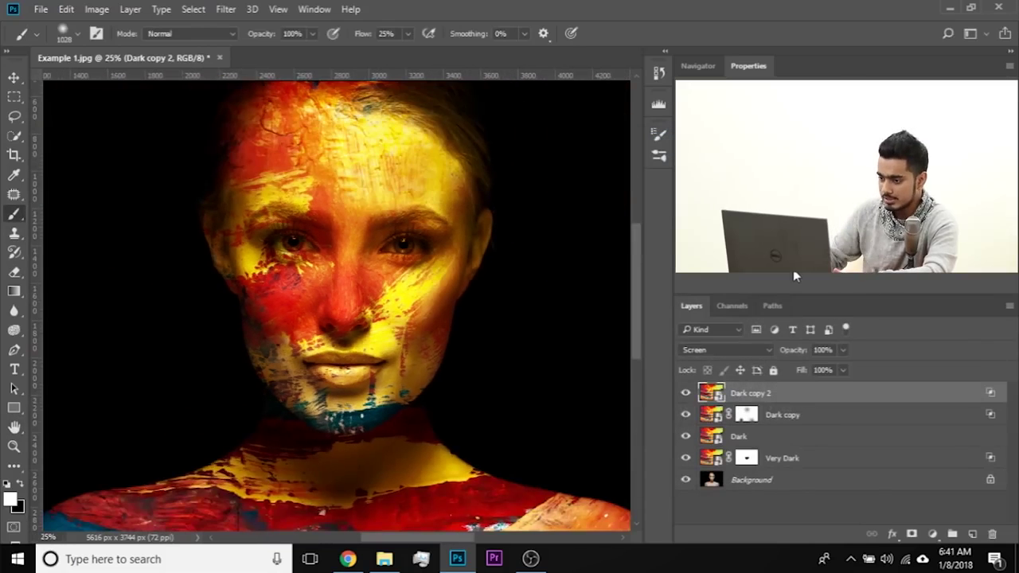
pyautogui.click(686, 393)
pyautogui.click(686, 393)
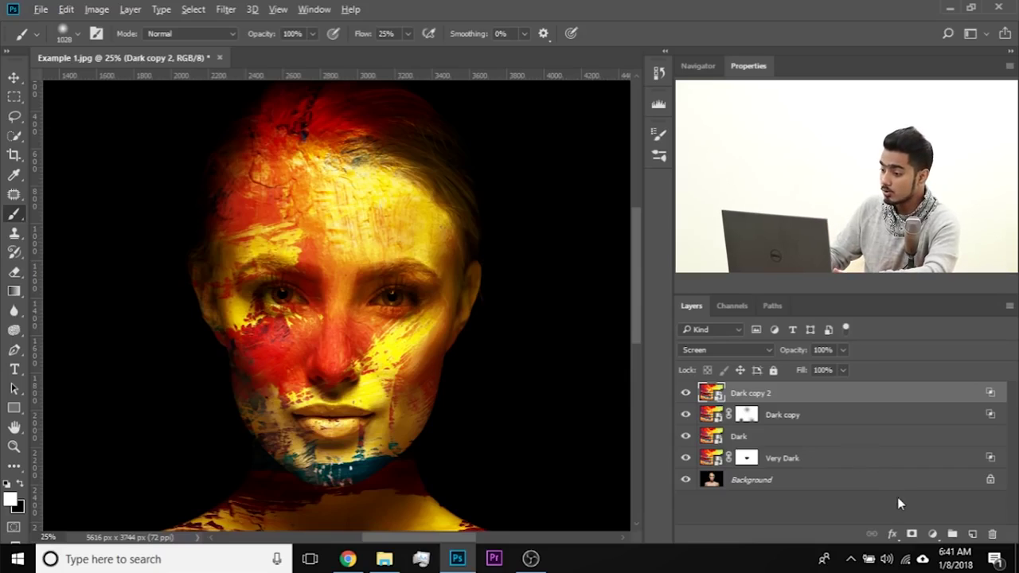
pyautogui.keyDown('alt'); pyautogui.click(912, 534); pyautogui.keyUp('alt')
pyautogui.press('x')
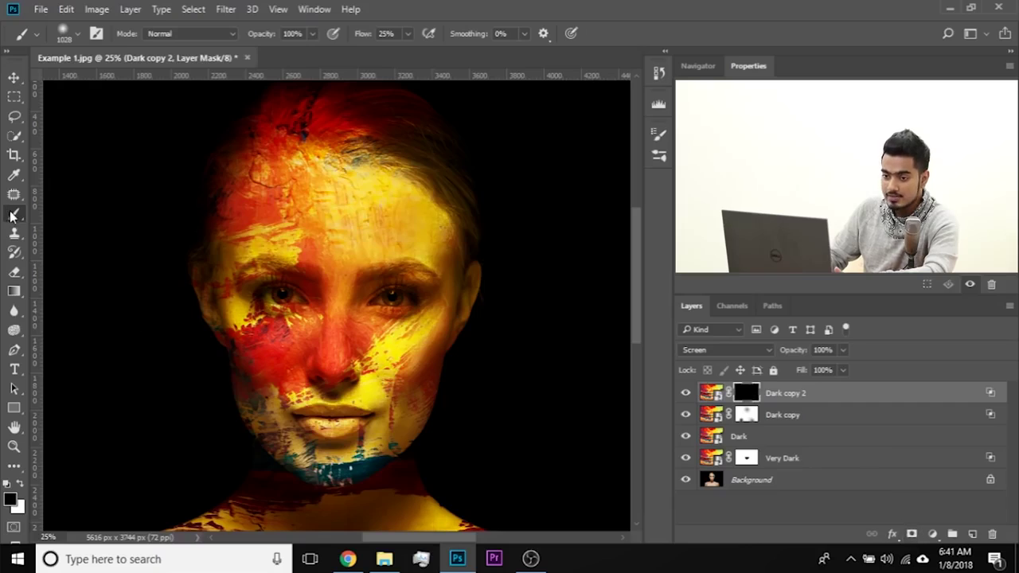
# Step: Reveal the Dark copy 2 highlights around the nose and mouth by painting white on its mask
pyautogui.moveTo(322, 335); pyautogui.dragTo(253, 341)
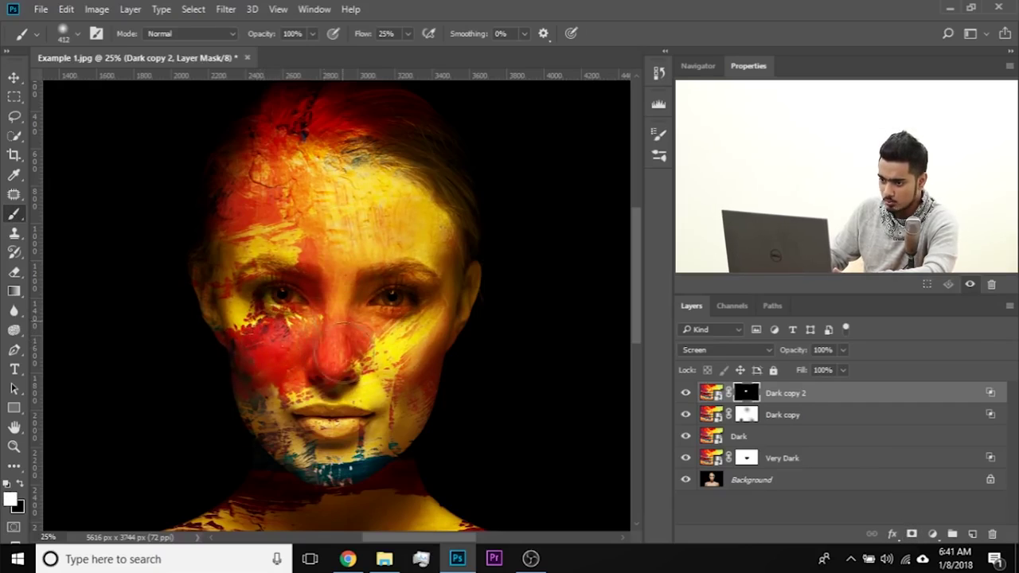
pyautogui.moveTo(376, 416); pyautogui.dragTo(372, 360)
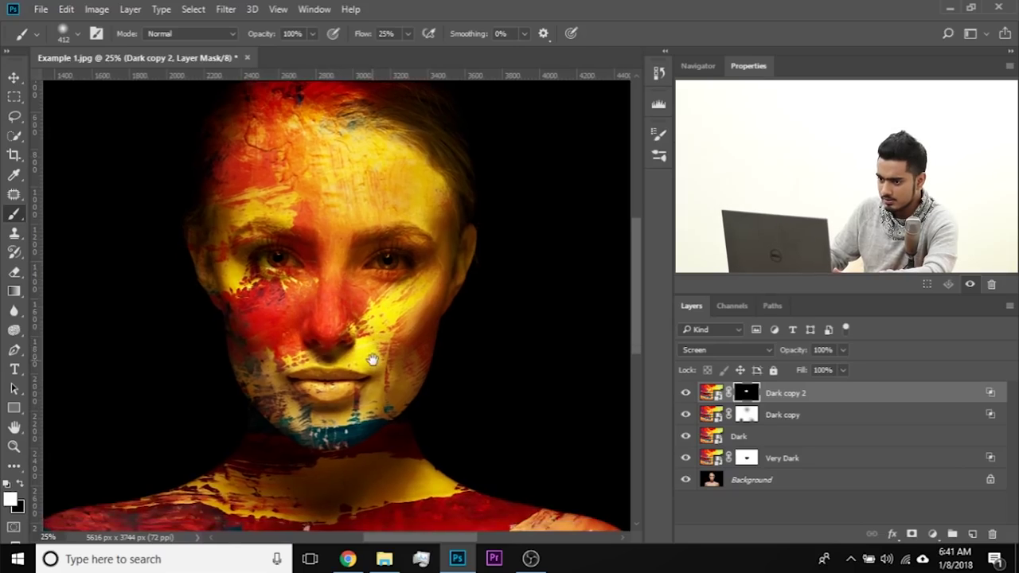
pyautogui.moveTo(395, 400); pyautogui.dragTo(376, 377)
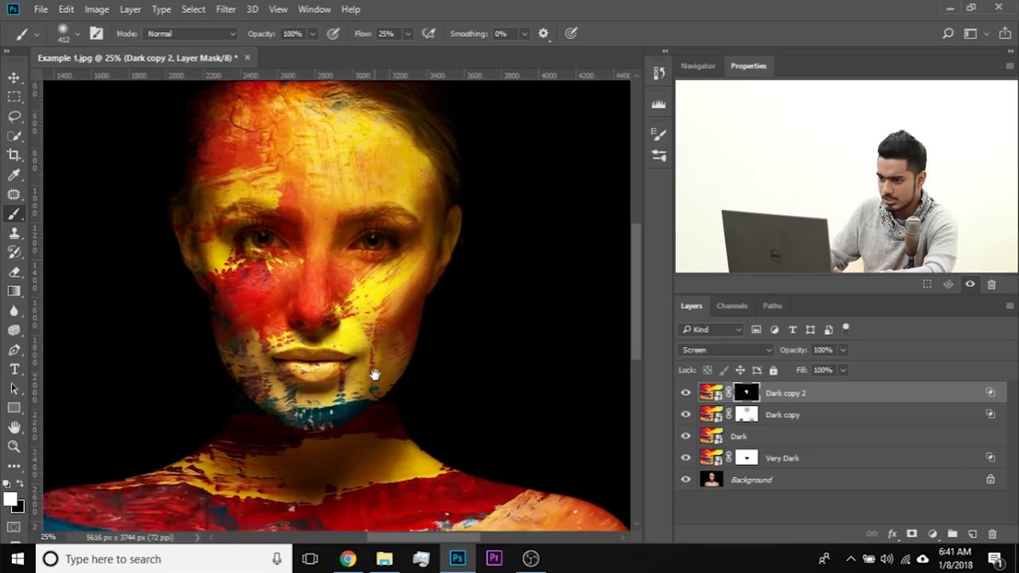
pyautogui.moveTo(380, 304); pyautogui.dragTo(374, 404)
# Step: Reveal the Dark copy 2 highlights on the forehead with a larger white brush and undo the extra dab on the chest
pyautogui.moveTo(287, 230); pyautogui.dragTo(324, 237)
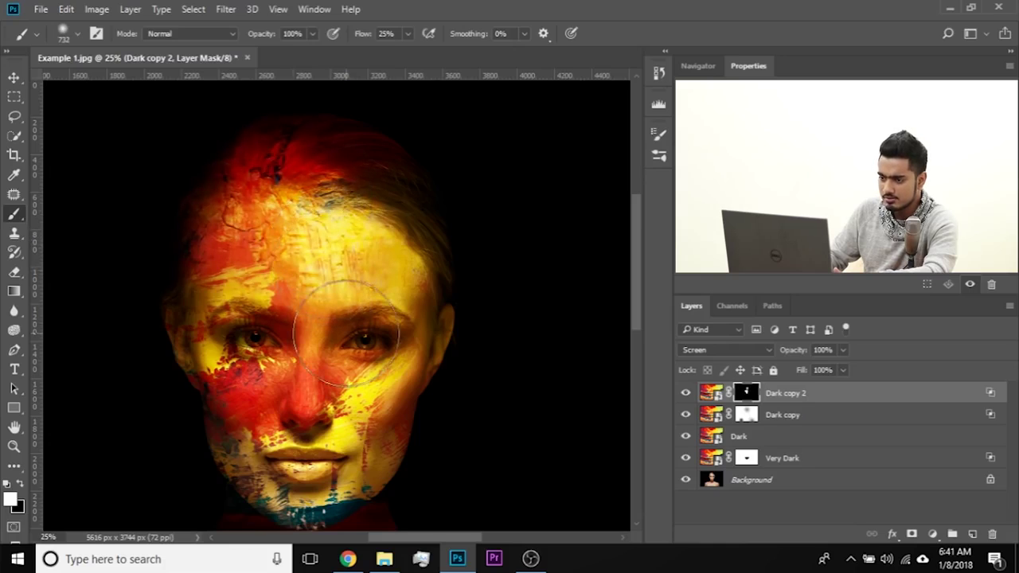
pyautogui.moveTo(347, 350); pyautogui.dragTo(370, 173)
pyautogui.moveTo(349, 232); pyautogui.dragTo(379, 91)
pyautogui.moveTo(328, 407); pyautogui.dragTo(380, 408)
pyautogui.moveTo(405, 277); pyautogui.dragTo(380, 351)
pyautogui.click(380, 383)
pyautogui.hotkey('ctrl', 'z')
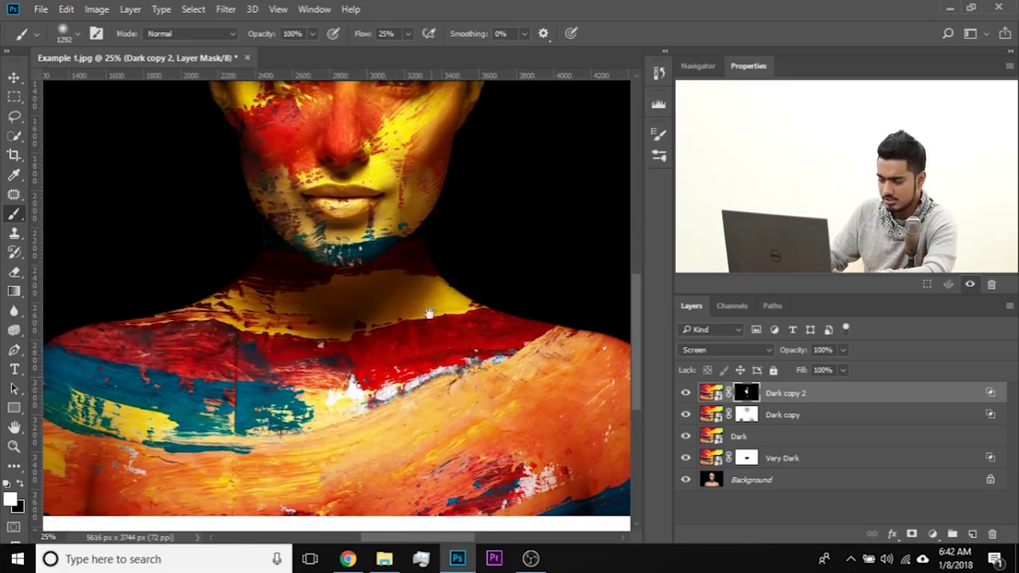
pyautogui.moveTo(409, 252); pyautogui.dragTo(371, 408)
pyautogui.moveTo(423, 231); pyautogui.dragTo(440, 278)
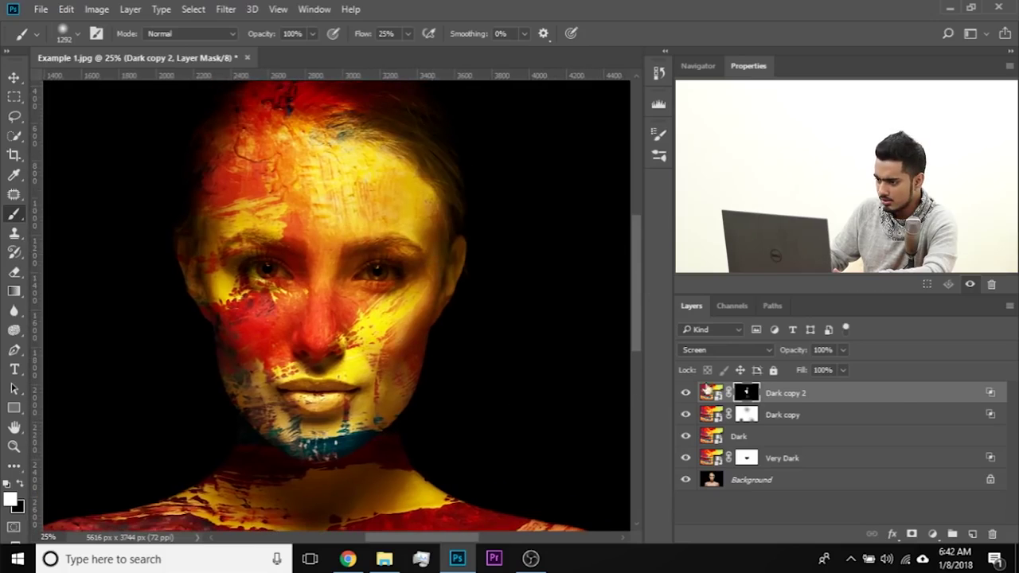
# Step: Readjust the Dark copy 2 layer's Underlying Layer shadow slider to 131 / 211 in Blend If and apply it
pyautogui.doubleClick(987, 399)
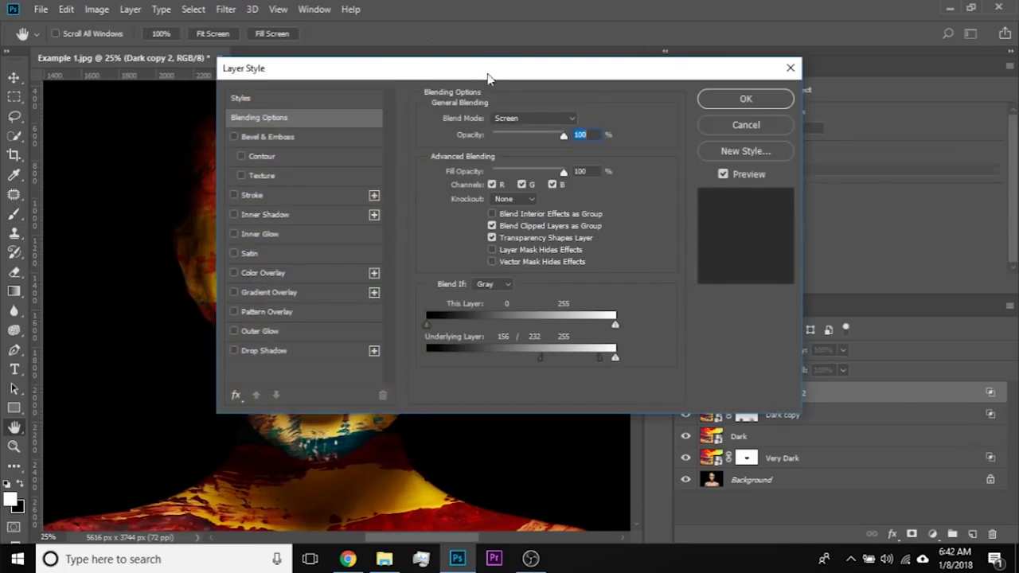
pyautogui.moveTo(489, 78); pyautogui.dragTo(754, 130)
pyautogui.moveTo(854, 409); pyautogui.dragTo(783, 401)
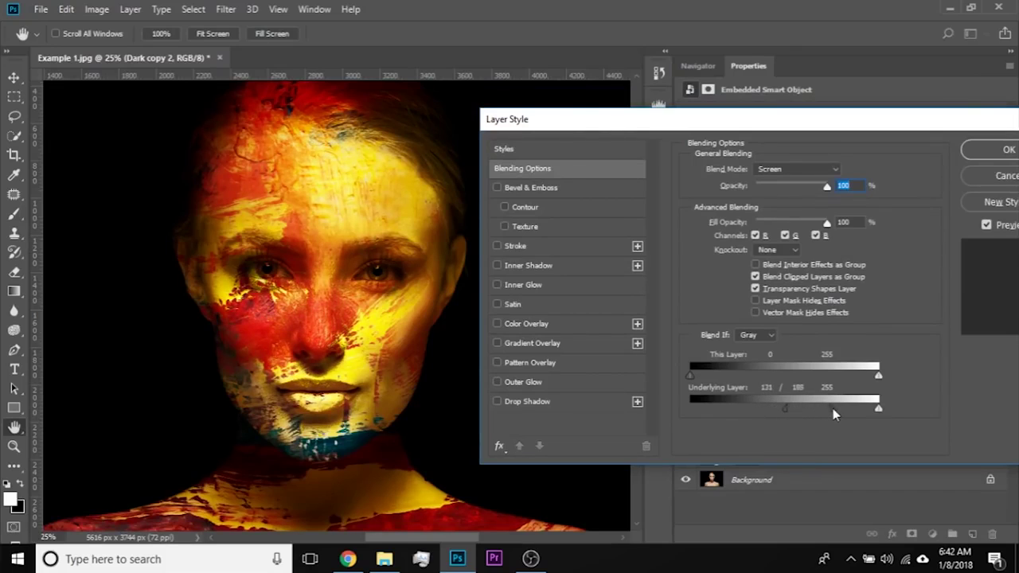
pyautogui.moveTo(828, 407); pyautogui.dragTo(844, 408)
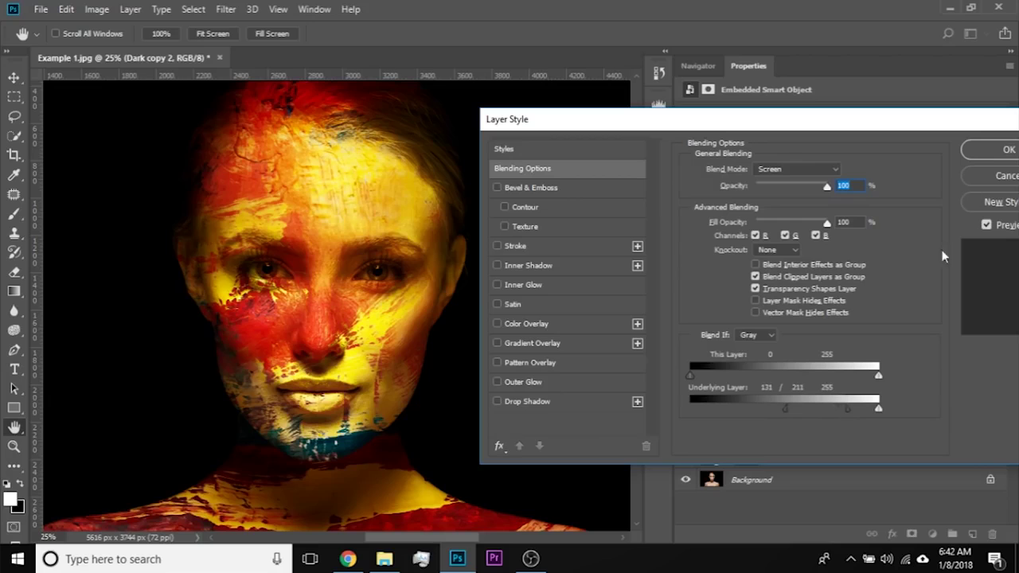
pyautogui.click(985, 150)
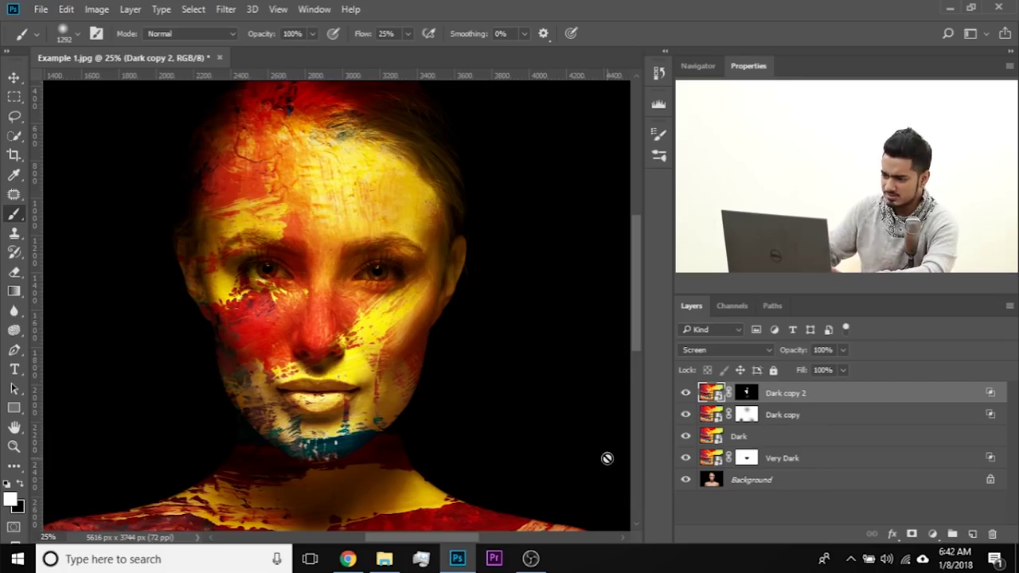
# Step: Duplicate the Dark layer, set the duplicate to Screen and place it directly above the Background layer
pyautogui.click(750, 430)
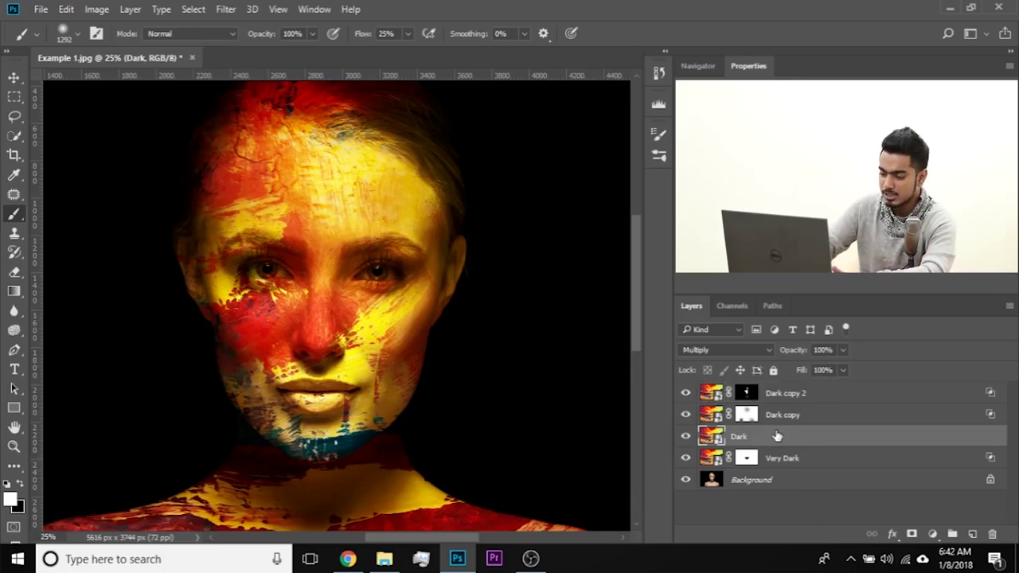
pyautogui.hotkey('ctrl', 'j')
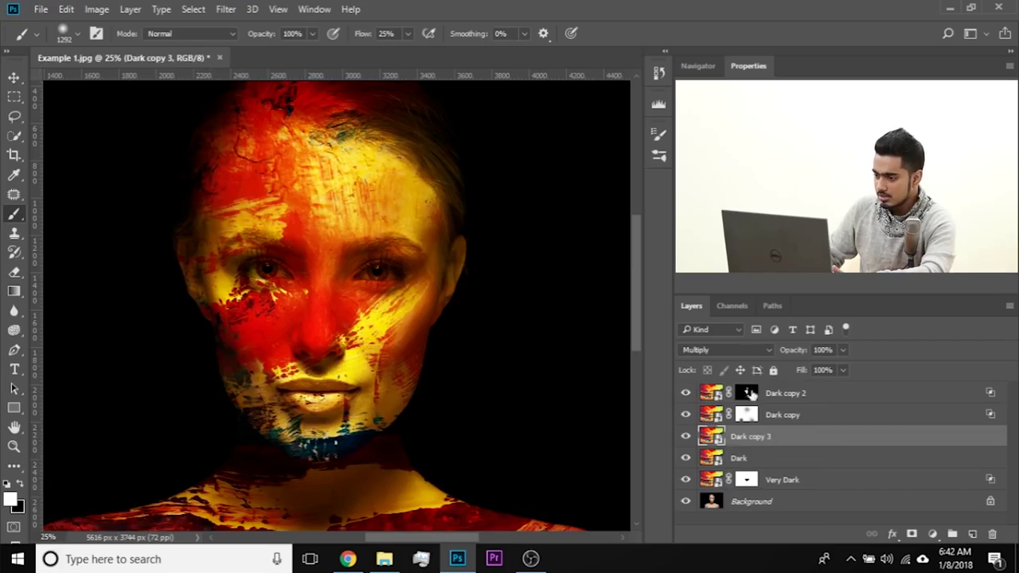
pyautogui.click(714, 349)
pyautogui.click(705, 150)
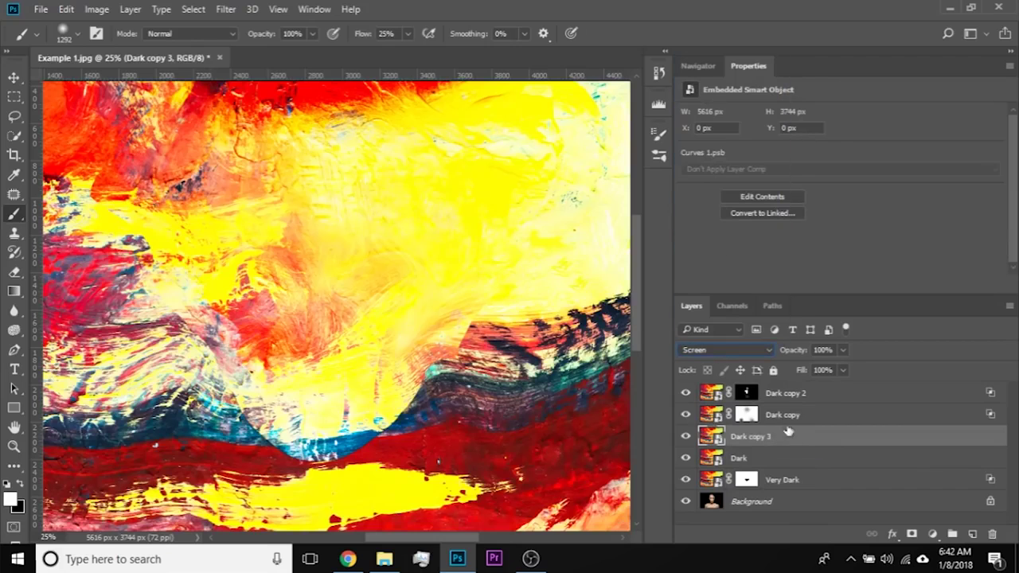
pyautogui.moveTo(792, 439); pyautogui.dragTo(793, 483)
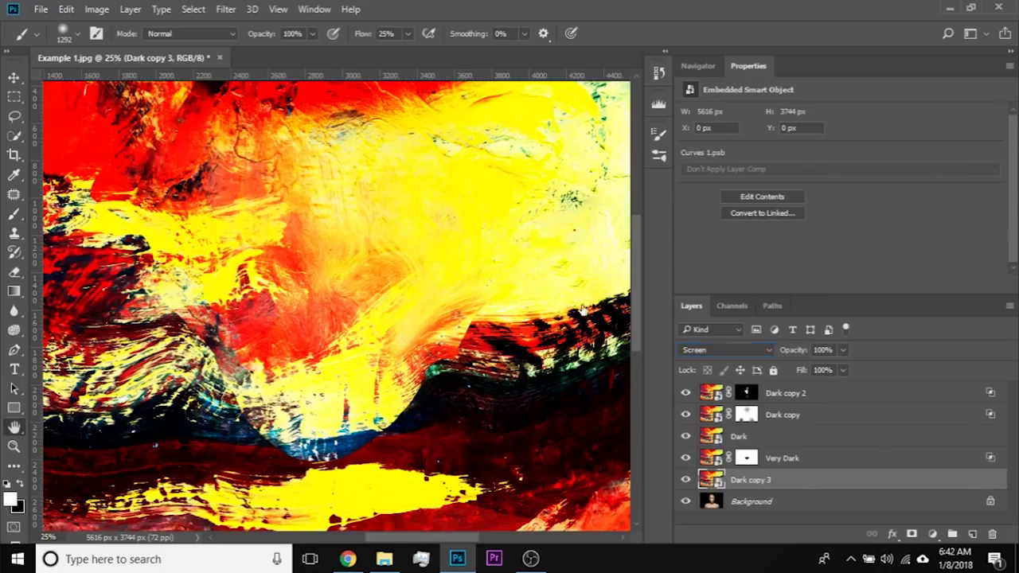
# Step: Limit the Dark copy 3 layer to highlights with an Underlying Layer shadow slider of 121 / 255 and compare it on and off
pyautogui.moveTo(442, 69); pyautogui.dragTo(694, 98)
pyautogui.moveTo(680, 386); pyautogui.dragTo(891, 384)
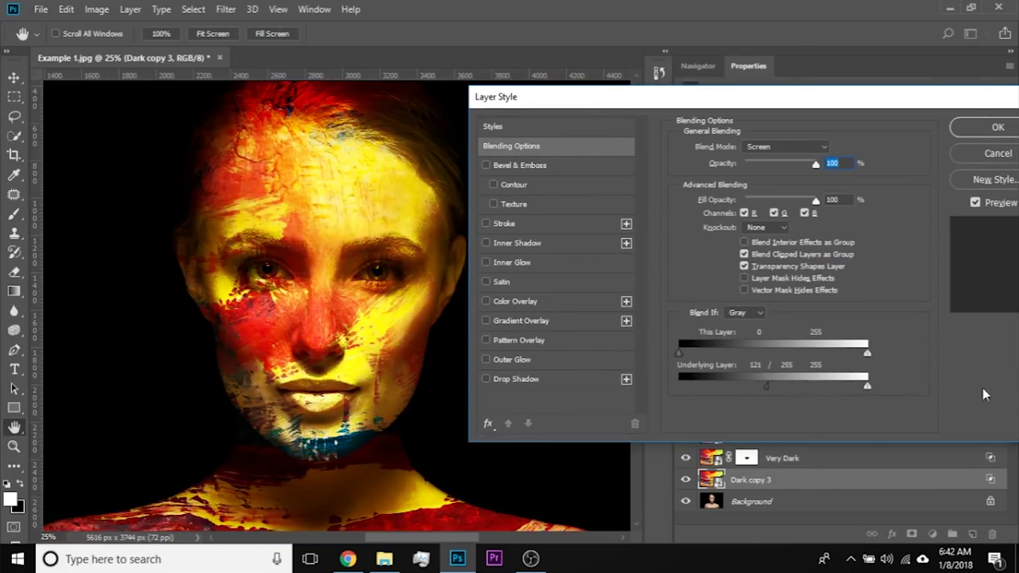
pyautogui.click(985, 128)
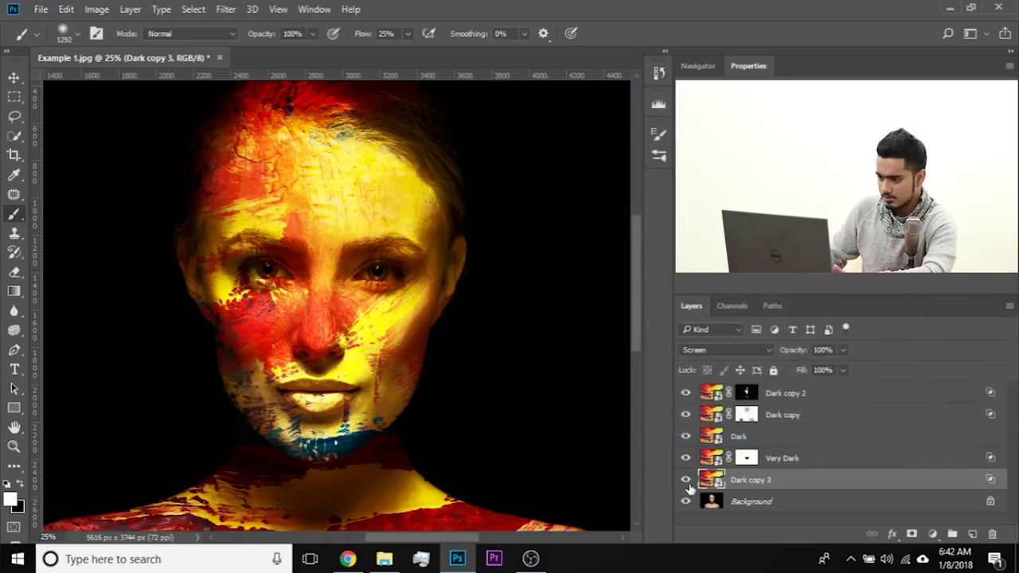
pyautogui.click(686, 480)
pyautogui.click(685, 482)
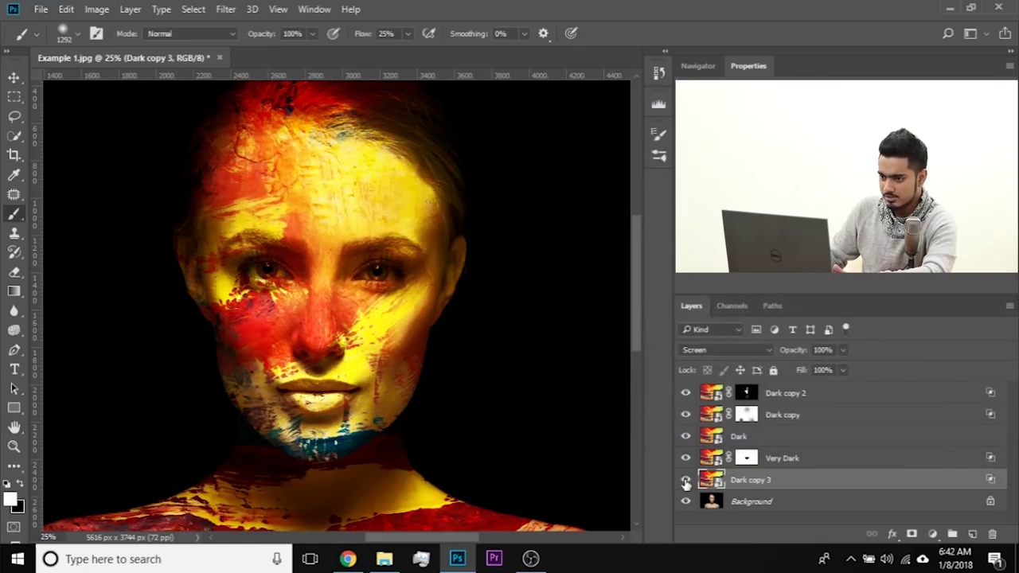
# Step: Add a layer mask to Dark copy 3 and paint black along both sides of the face to remove the extra brightness
pyautogui.click(912, 534)
pyautogui.moveTo(372, 370); pyautogui.dragTo(339, 368)
pyautogui.moveTo(391, 321); pyautogui.dragTo(350, 320)
pyautogui.press('x')
pyautogui.moveTo(408, 347)
pyautogui.mouseDown()
pyautogui.moveTo(433, 341)
pyautogui.moveTo(462, 273)
pyautogui.moveTo(442, 179)
pyautogui.moveTo(462, 177)
pyautogui.moveTo(435, 191)
pyautogui.moveTo(446, 147)
pyautogui.mouseUp()
pyautogui.moveTo(262, 93)
pyautogui.mouseDown()
pyautogui.moveTo(235, 136)
pyautogui.moveTo(206, 236)
pyautogui.moveTo(186, 259)
pyautogui.moveTo(192, 296)
pyautogui.mouseUp()
pyautogui.moveTo(275, 352); pyautogui.dragTo(229, 345)
pyautogui.moveTo(272, 320); pyautogui.dragTo(257, 320)
pyautogui.moveTo(343, 271); pyautogui.dragTo(343, 300)
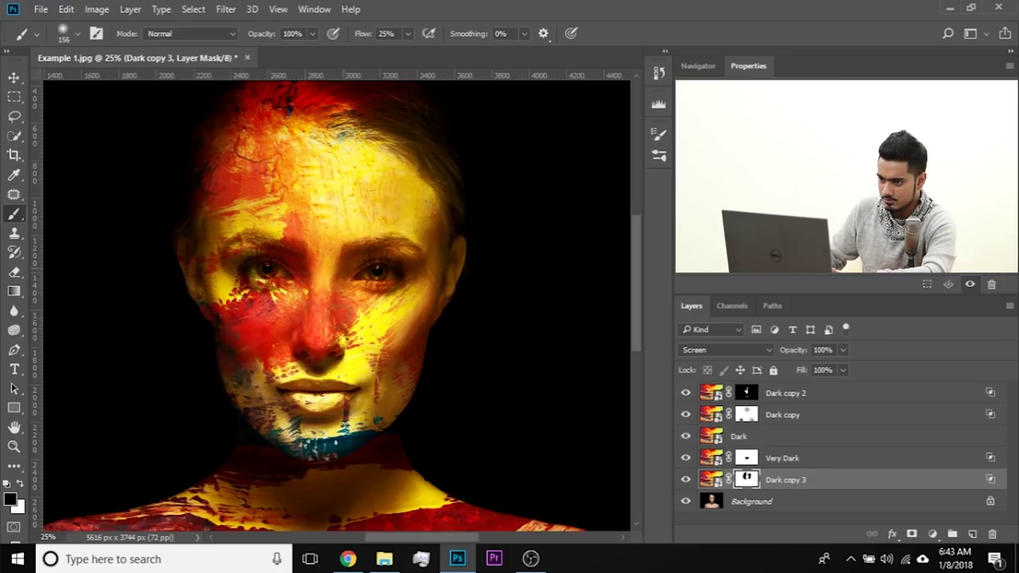
# Step: Reduce the Dark copy 3 brightness on the cheek and around the mouth by painting black on its mask, and check the whole portrait
pyautogui.moveTo(359, 389); pyautogui.dragTo(366, 353)
pyautogui.moveTo(267, 381); pyautogui.dragTo(291, 377)
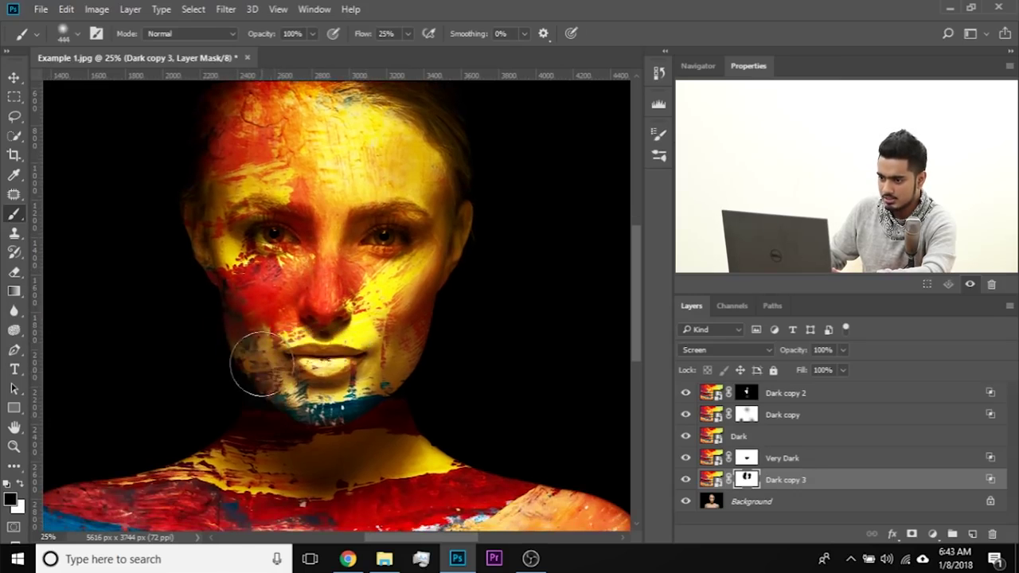
pyautogui.moveTo(278, 333); pyautogui.dragTo(272, 306)
pyautogui.moveTo(317, 404); pyautogui.dragTo(308, 405)
pyautogui.moveTo(318, 366); pyautogui.dragTo(325, 366)
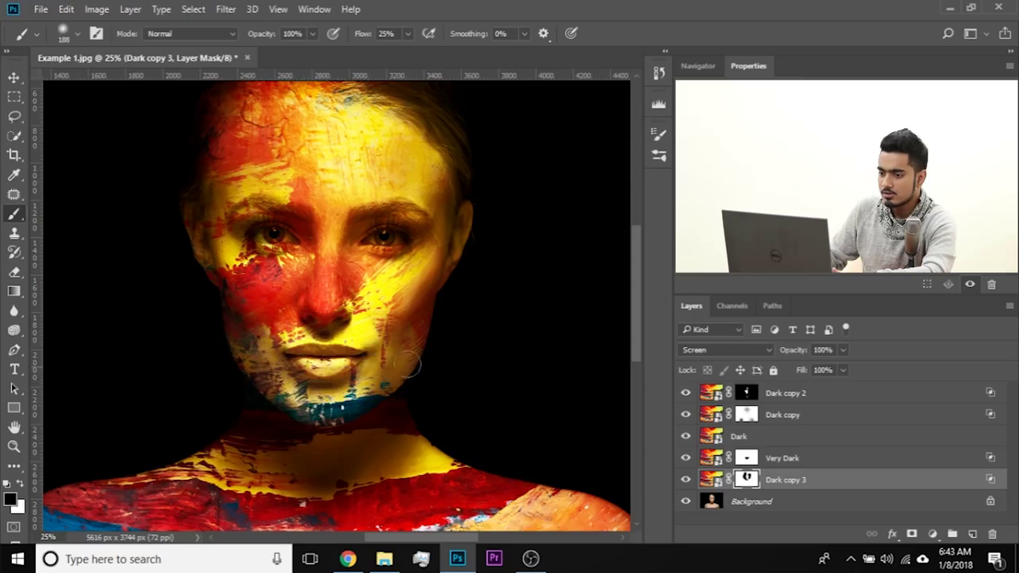
pyautogui.moveTo(420, 441); pyautogui.dragTo(451, 287)
pyautogui.hotkey('ctrl', '-')
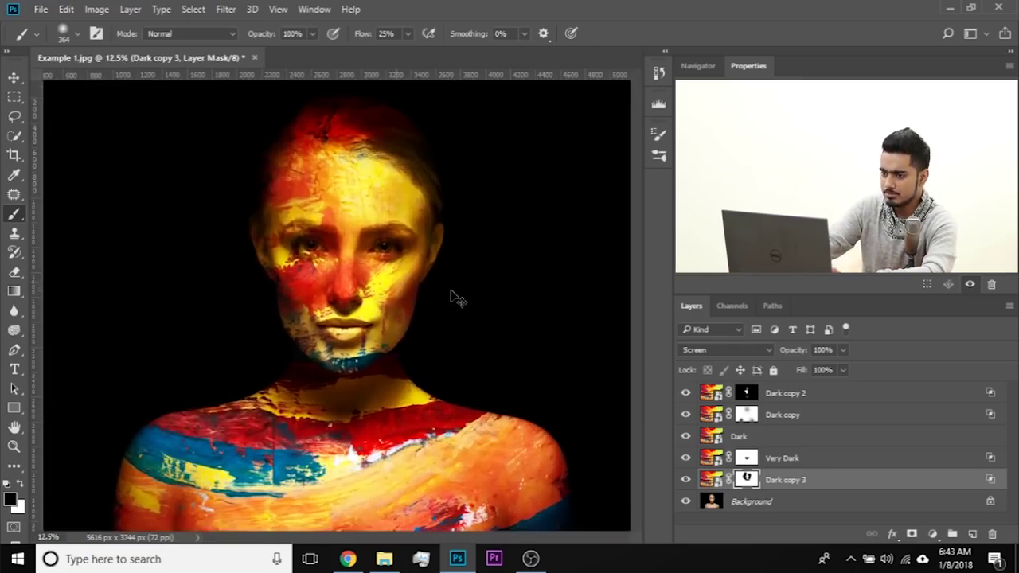
# Step: Lower the opacity of the Dark copy 3 layer to 35%
pyautogui.click(844, 350)
pyautogui.moveTo(845, 368); pyautogui.dragTo(729, 364)
pyautogui.click(798, 369)
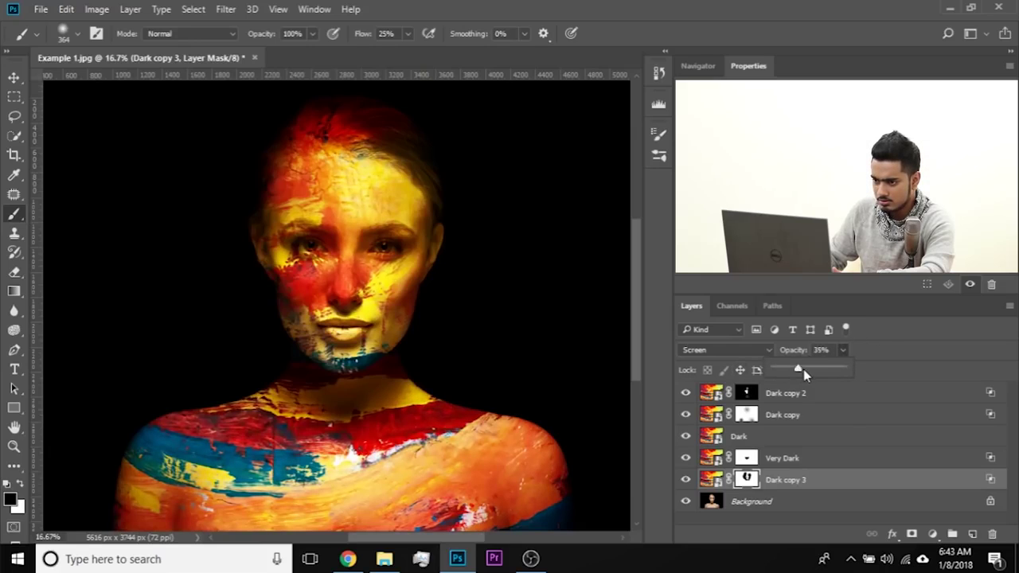
pyautogui.click(834, 352)
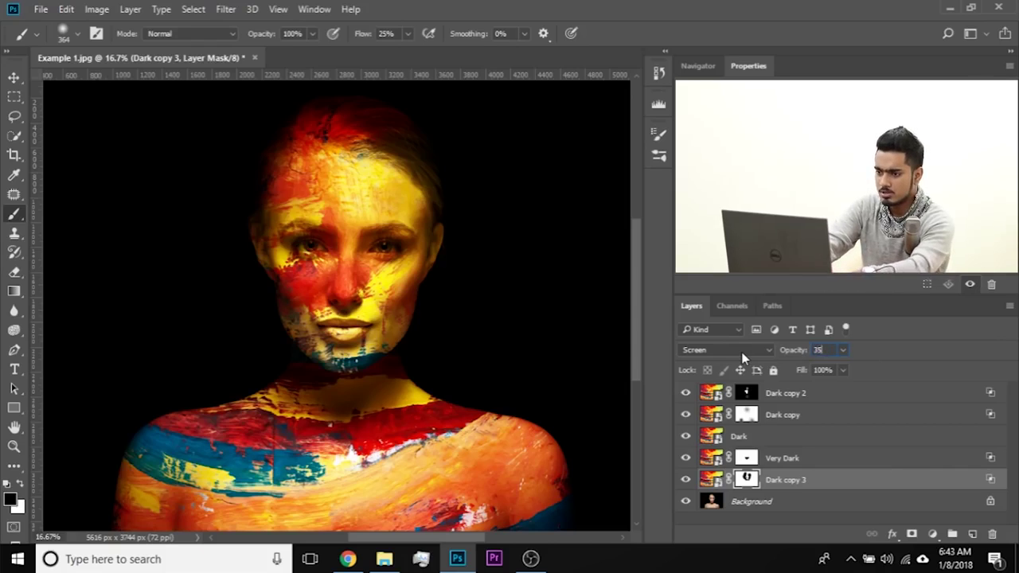
# Step: Duplicate the Dark layer and limit the Multiply copy to shadows with an Underlying Layer highlight slider of 22 / 62
pyautogui.hotkey('ctrl', '+')
pyautogui.hotkey('ctrl', '+')
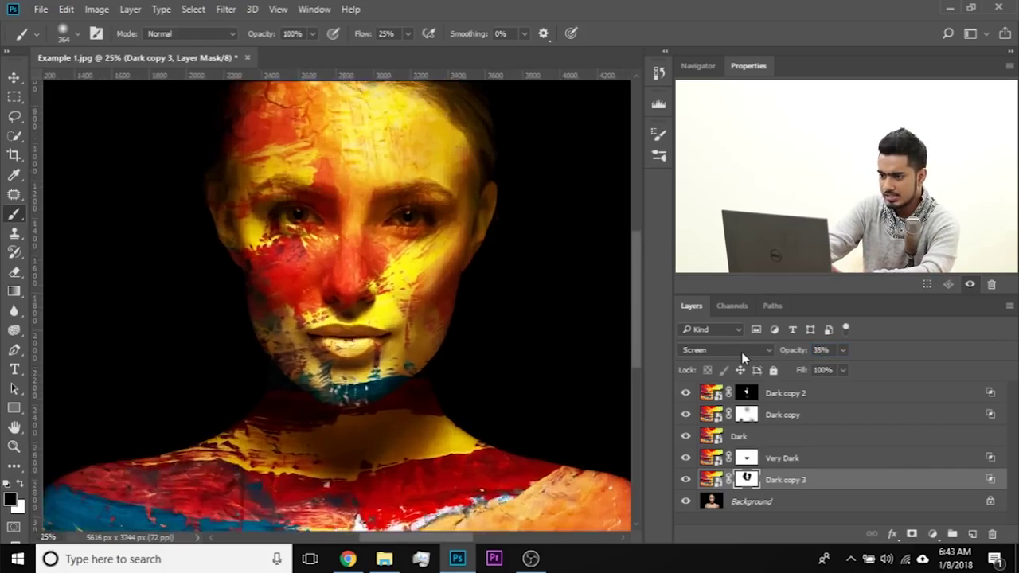
pyautogui.click(764, 438)
pyautogui.hotkey('ctrl', 'j')
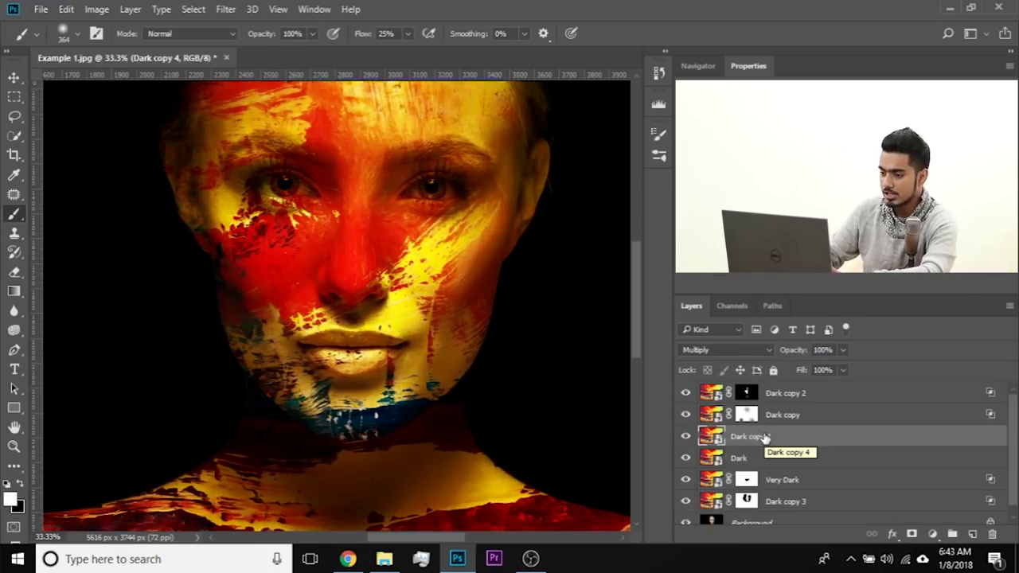
pyautogui.doubleClick(966, 434)
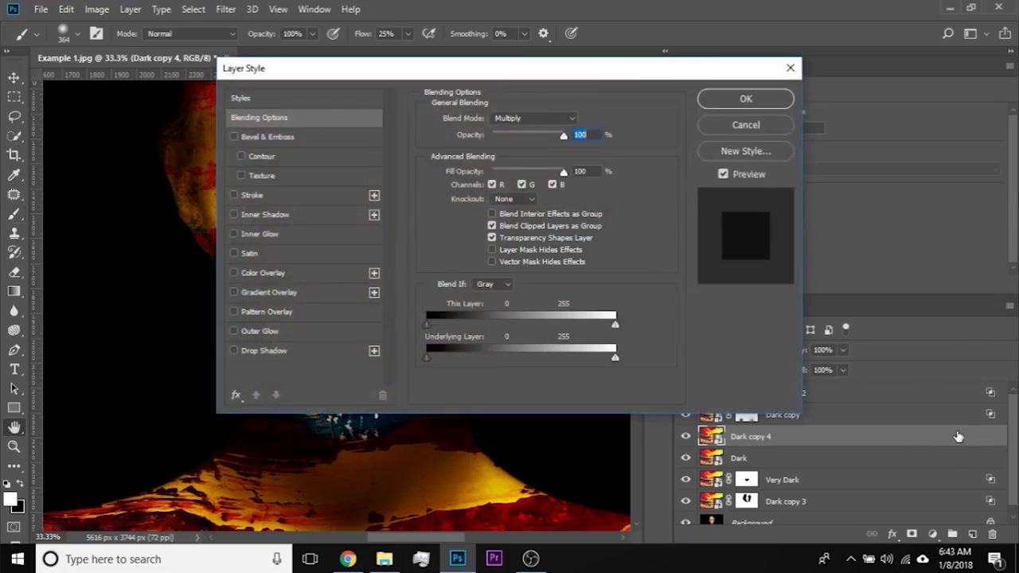
pyautogui.moveTo(443, 80); pyautogui.dragTo(769, 99)
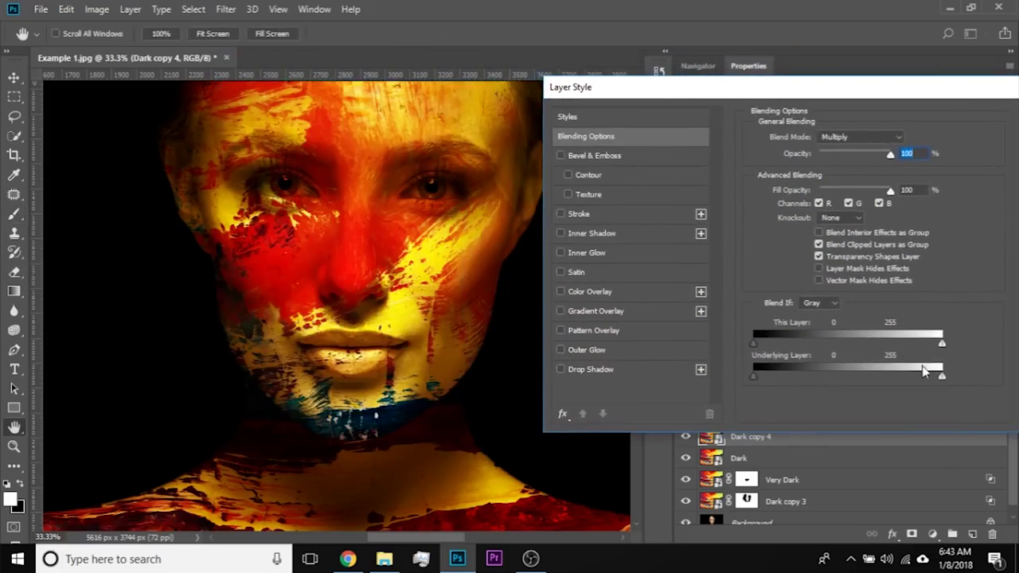
pyautogui.moveTo(887, 379)
pyautogui.mouseDown()
pyautogui.moveTo(781, 371)
pyautogui.moveTo(784, 380)
pyautogui.mouseUp()
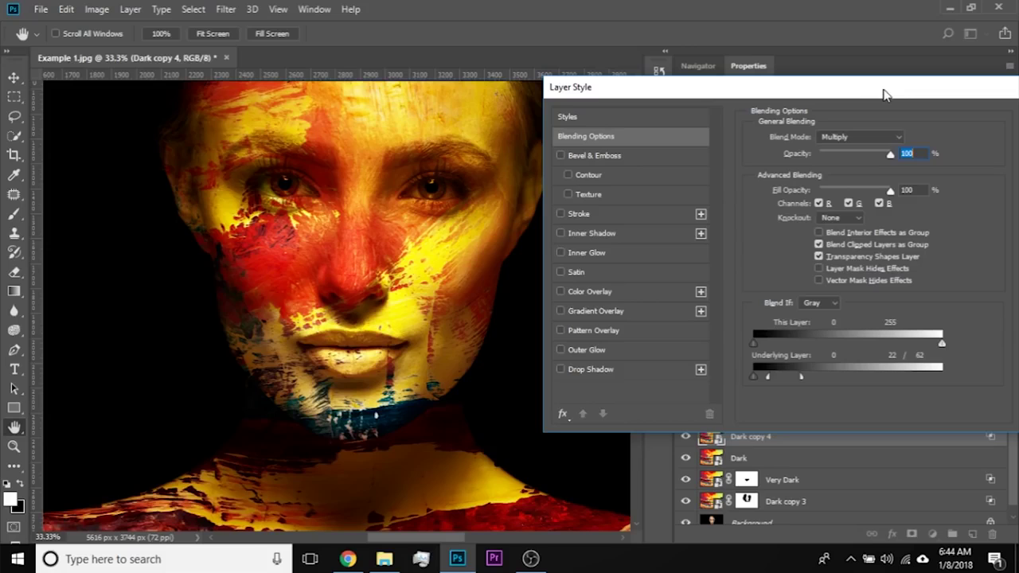
pyautogui.moveTo(884, 94); pyautogui.dragTo(719, 99)
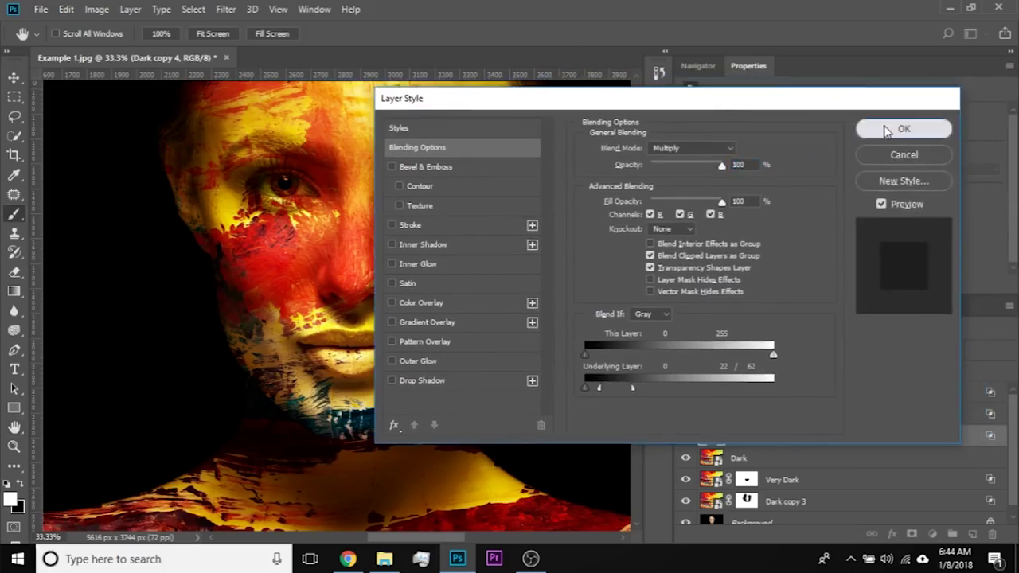
pyautogui.click(903, 130)
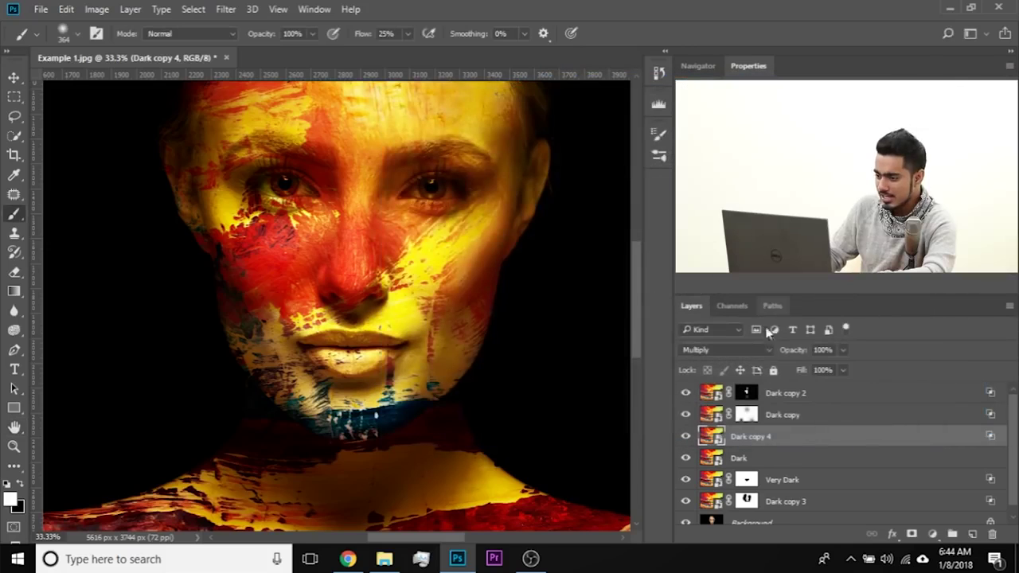
# Step: Add a layer mask to Dark copy 4, set the brush flow to 100%, and compare the layer on and off
pyautogui.click(913, 536)
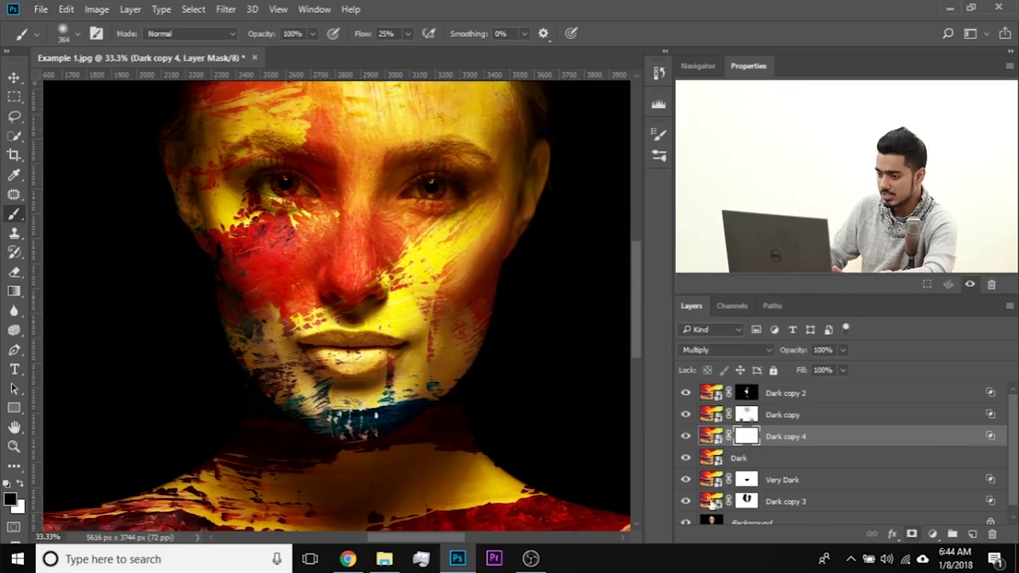
pyautogui.moveTo(433, 484); pyautogui.dragTo(428, 486)
pyautogui.press('x')
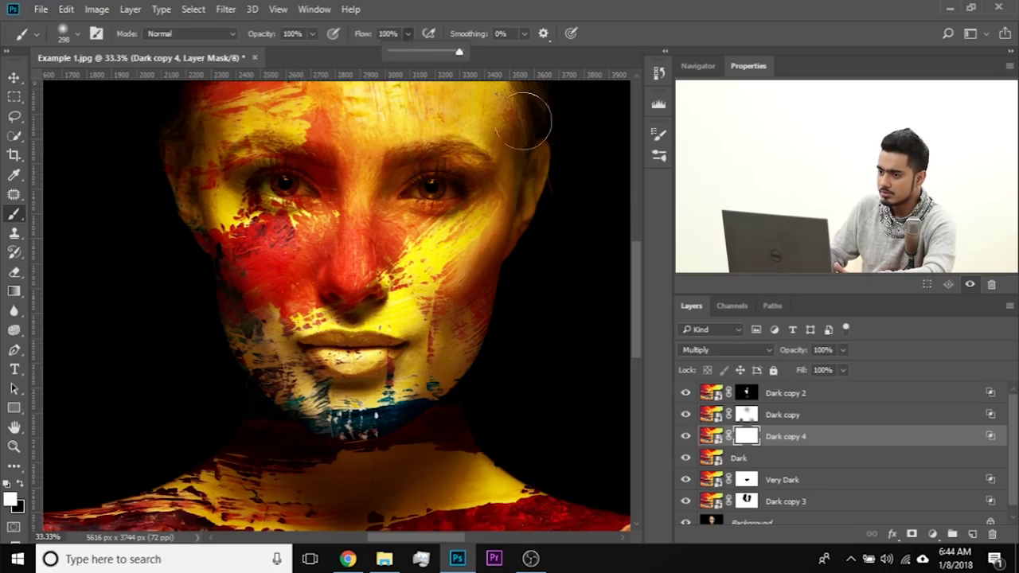
pyautogui.moveTo(340, 390); pyautogui.dragTo(350, 390)
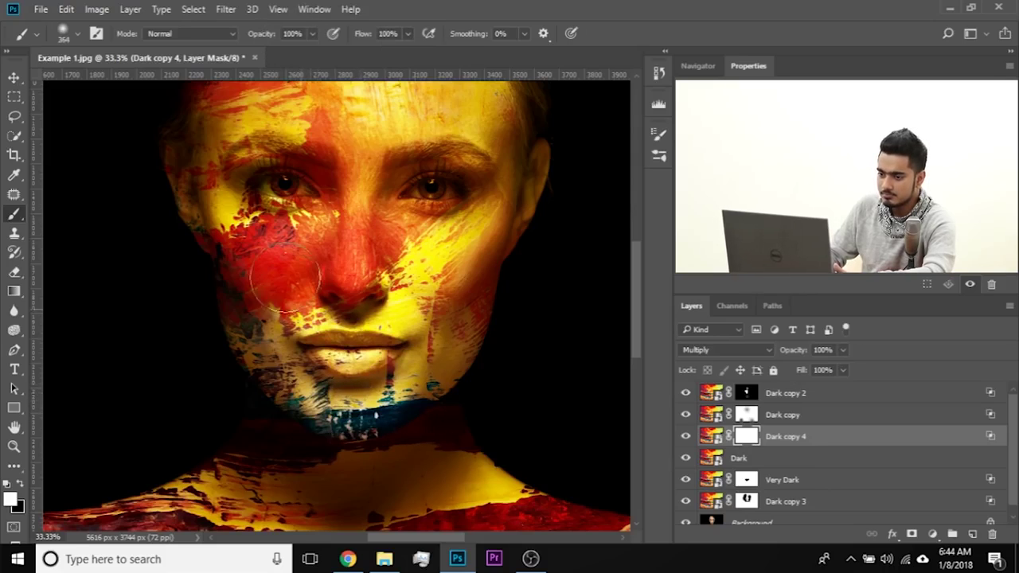
pyautogui.click(686, 437)
pyautogui.click(687, 437)
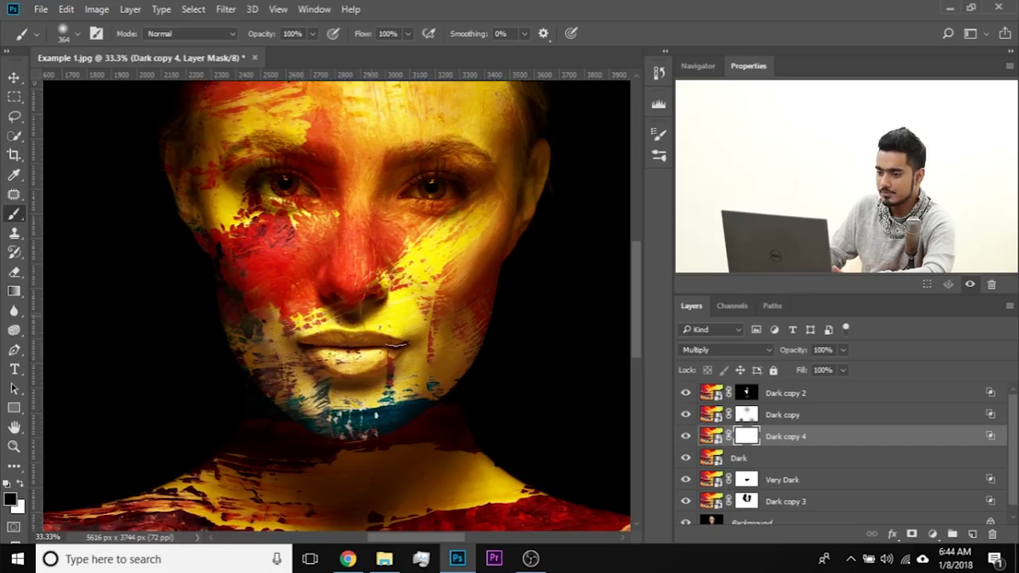
# Step: Paint black on the Dark copy 4 mask over the centre of the face and compare the layer on and off
pyautogui.scroll(3, 337, 350)
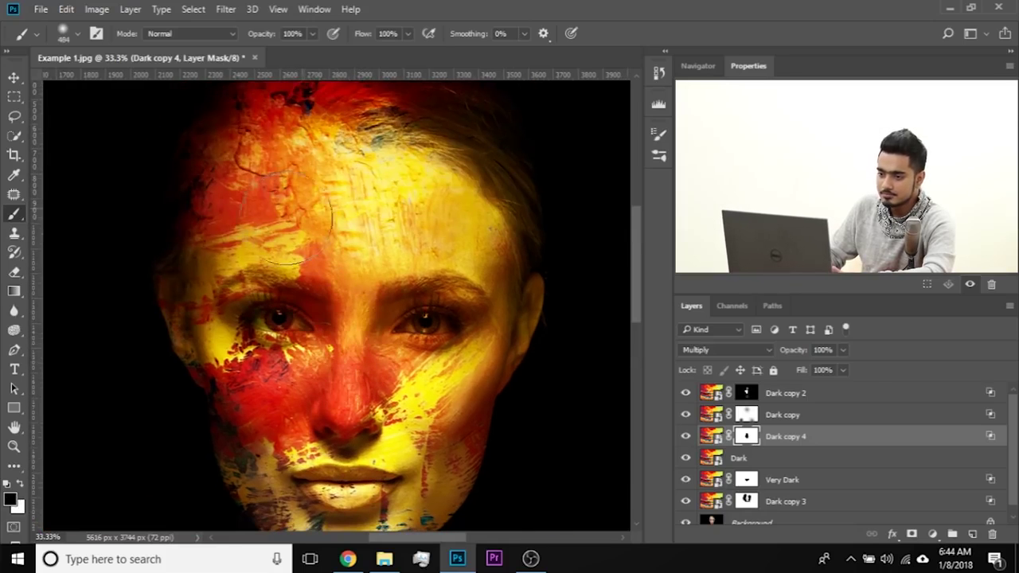
pyautogui.click(684, 438)
pyautogui.click(684, 438)
pyautogui.moveTo(481, 467); pyautogui.dragTo(503, 234)
pyautogui.hotkey('ctrl', '-')
pyautogui.hotkey('ctrl', '-')
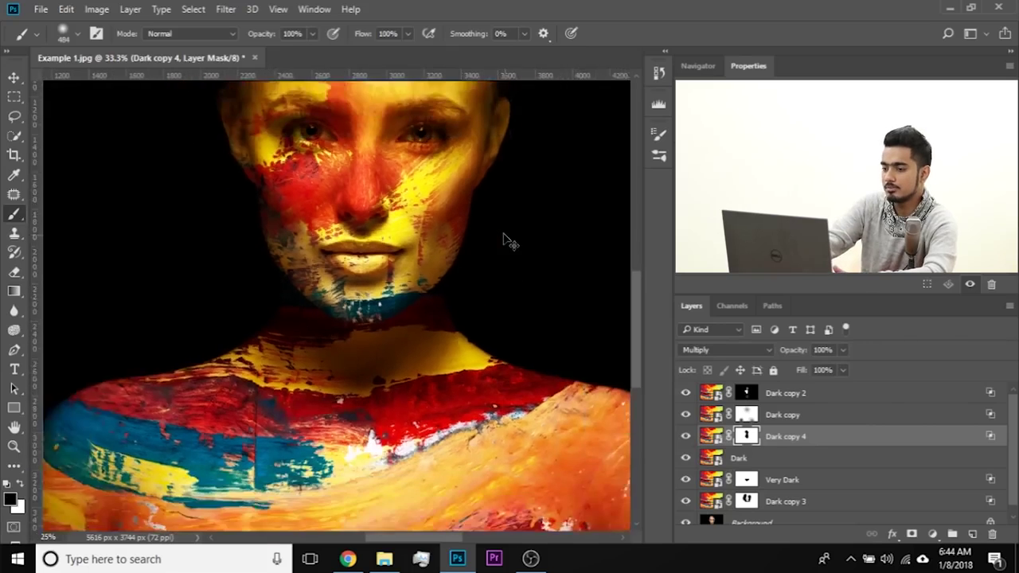
# Step: Refine the Dark copy 4 mask around the mouth by painting white with a smaller 260 px brush
pyautogui.hotkey('ctrl', '+')
pyautogui.moveTo(358, 280); pyautogui.dragTo(343, 277)
pyautogui.press('x')
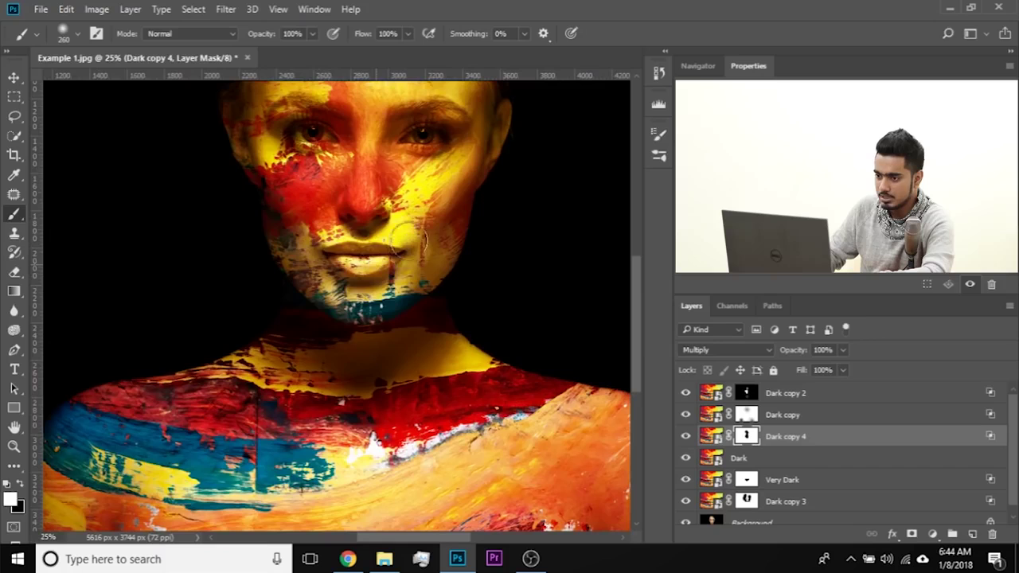
# Step: Group all the paint texture layers above the Background and compare the portrait with the group on and off
pyautogui.hotkey('ctrl', '-')
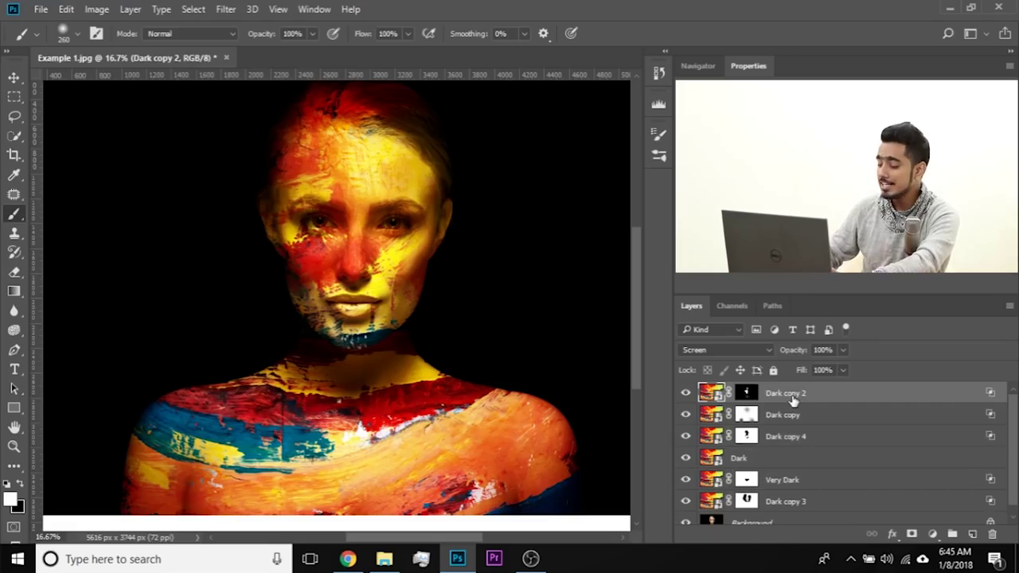
pyautogui.keyDown('shift'); pyautogui.click(806, 505); pyautogui.keyUp('shift')
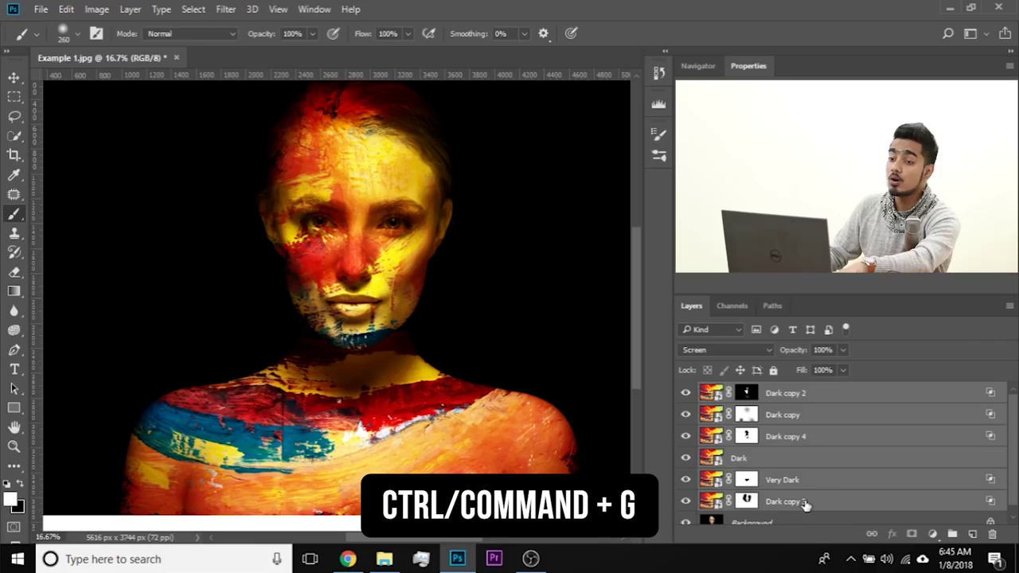
pyautogui.hotkey('ctrl', 'g')
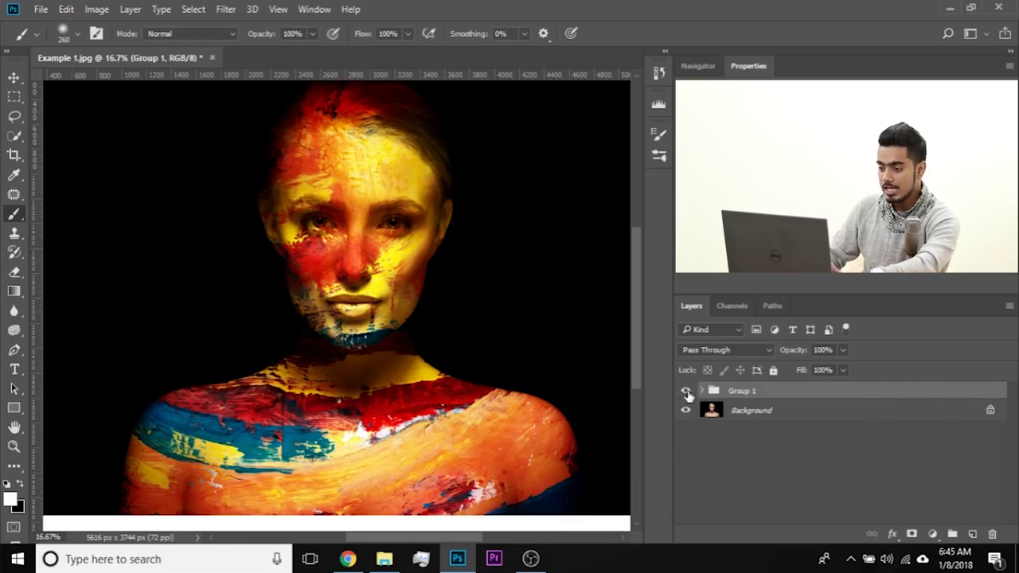
pyautogui.click(686, 391)
pyautogui.click(686, 391)
pyautogui.click(686, 391)
pyautogui.click(685, 391)
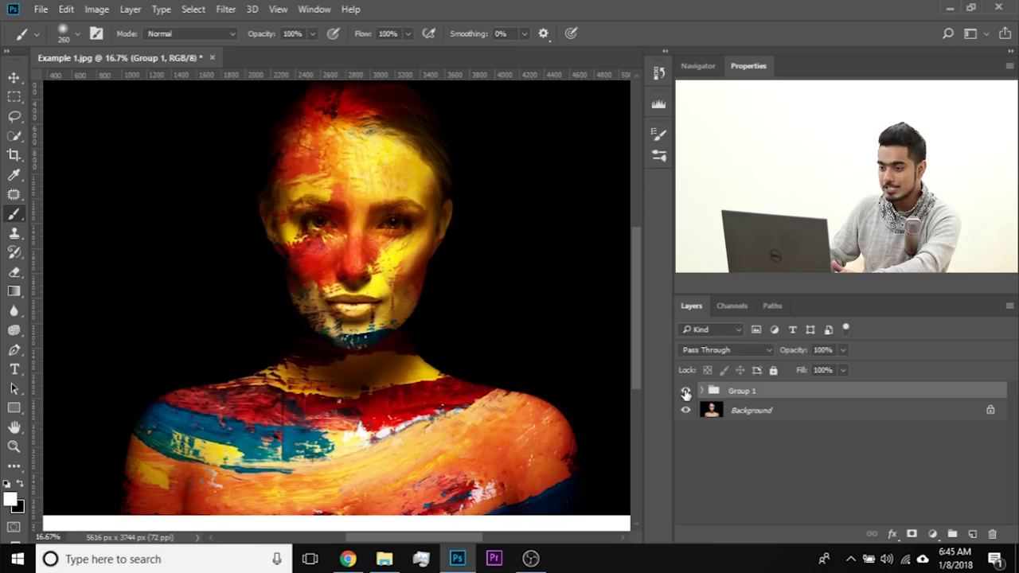
# Step: Create a new layer above the group, name it Dodge and set its blend mode to Overlay
pyautogui.hotkey('ctrl', '+')
pyautogui.hotkey('ctrl', '+')
pyautogui.hotkey('ctrl', '+')
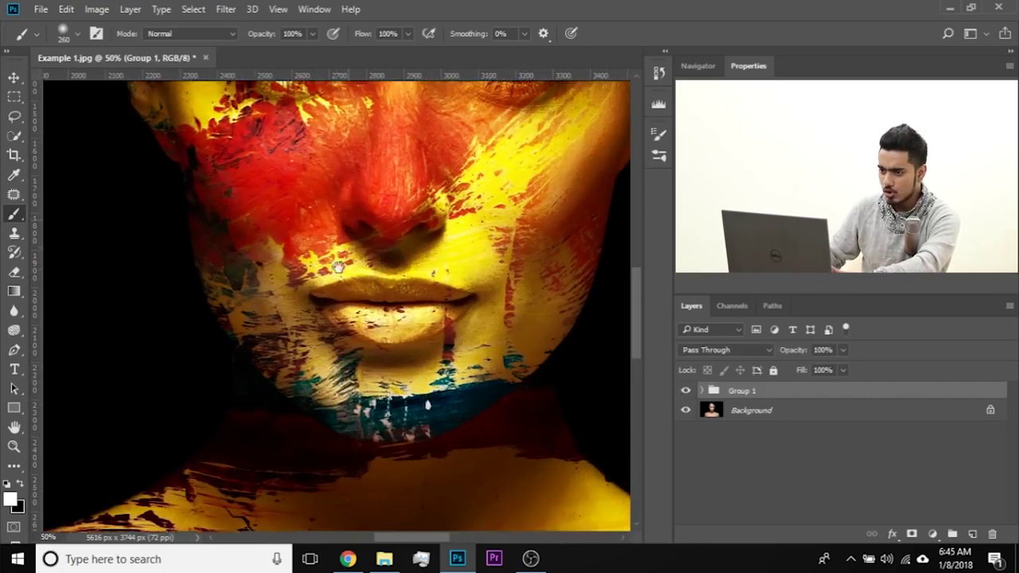
pyautogui.moveTo(345, 237); pyautogui.dragTo(334, 341)
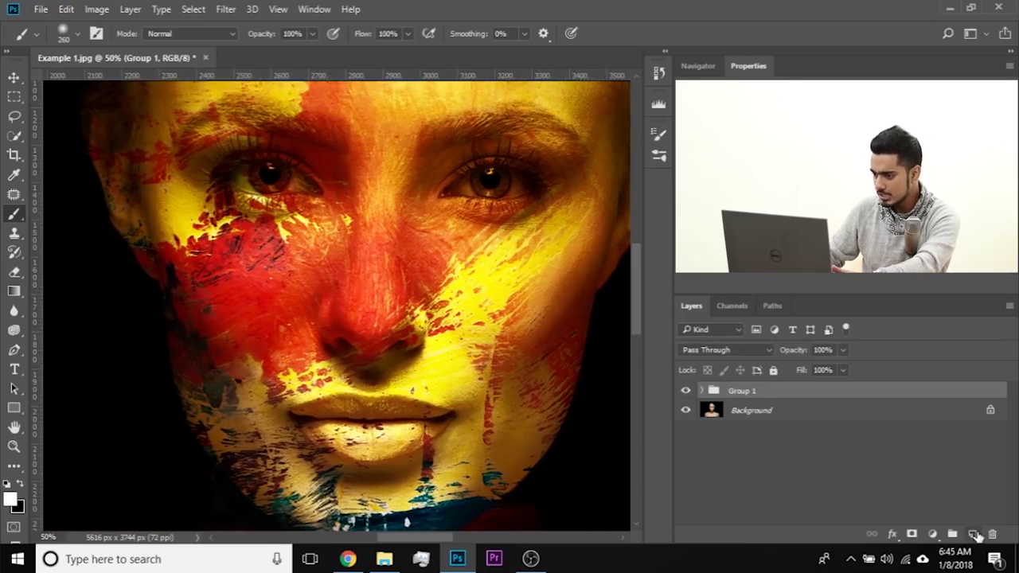
pyautogui.click(973, 534)
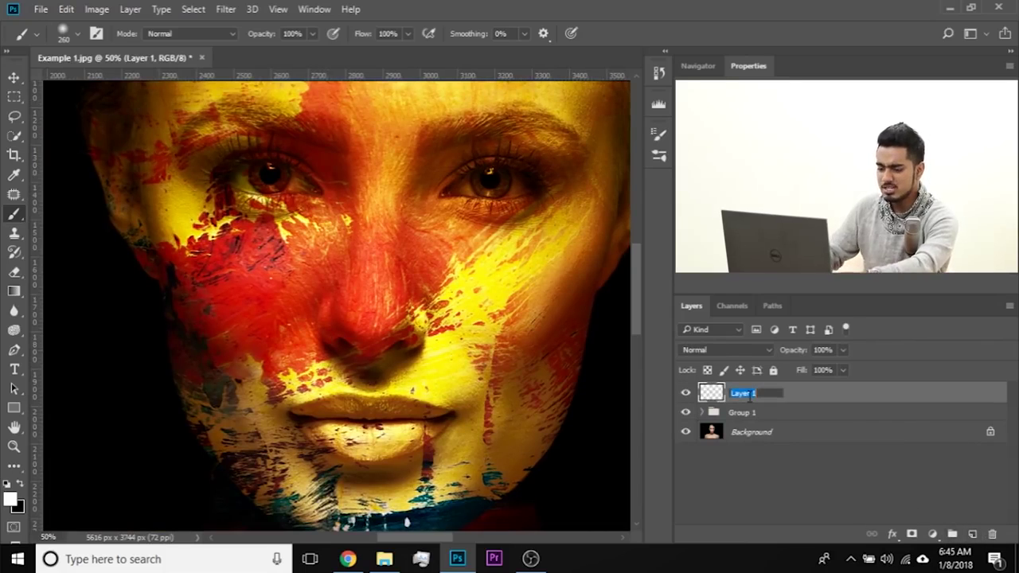
pyautogui.press('Return')
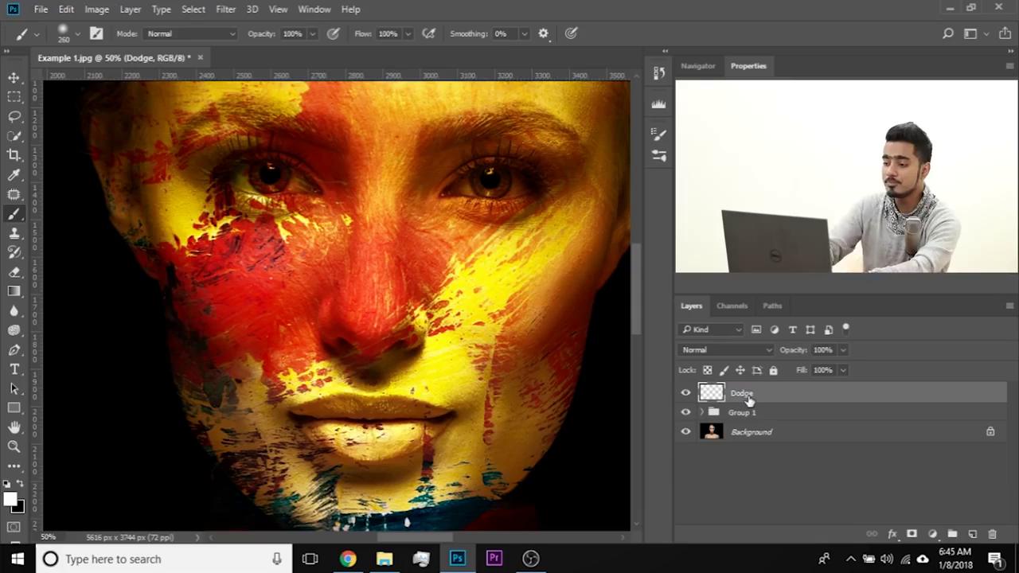
pyautogui.click(725, 350)
pyautogui.click(727, 196)
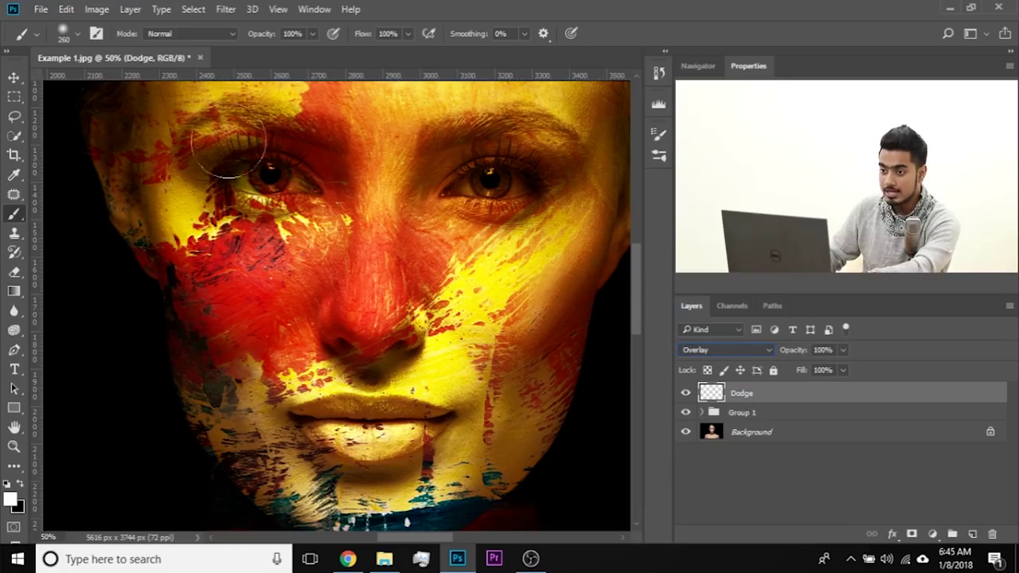
# Step: Set the brush flow to 2% and paint white on the Dodge layer to brighten the highlights along the nose
pyautogui.moveTo(367, 245); pyautogui.dragTo(338, 300)
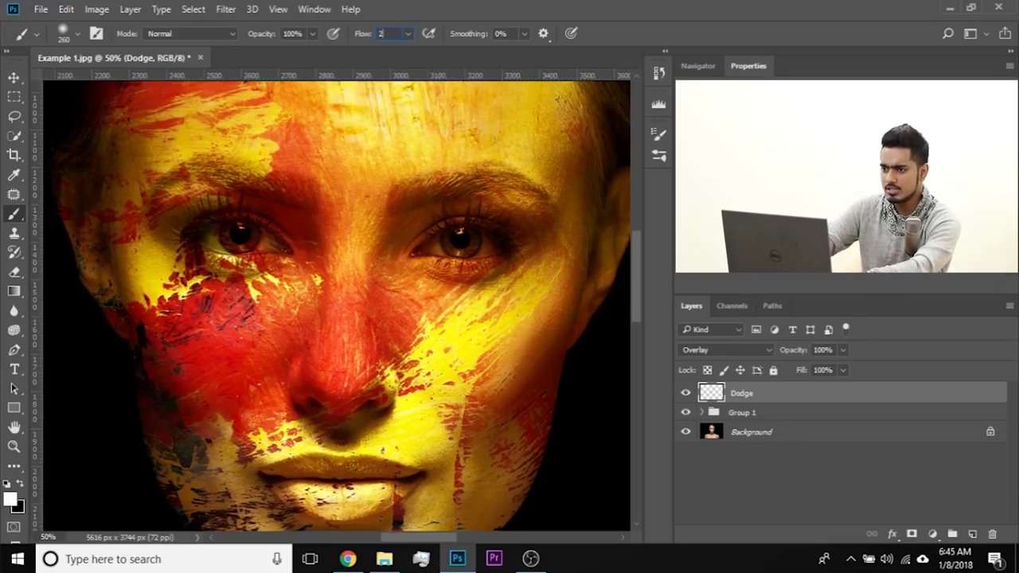
pyautogui.hotkey('ctrl', '+')
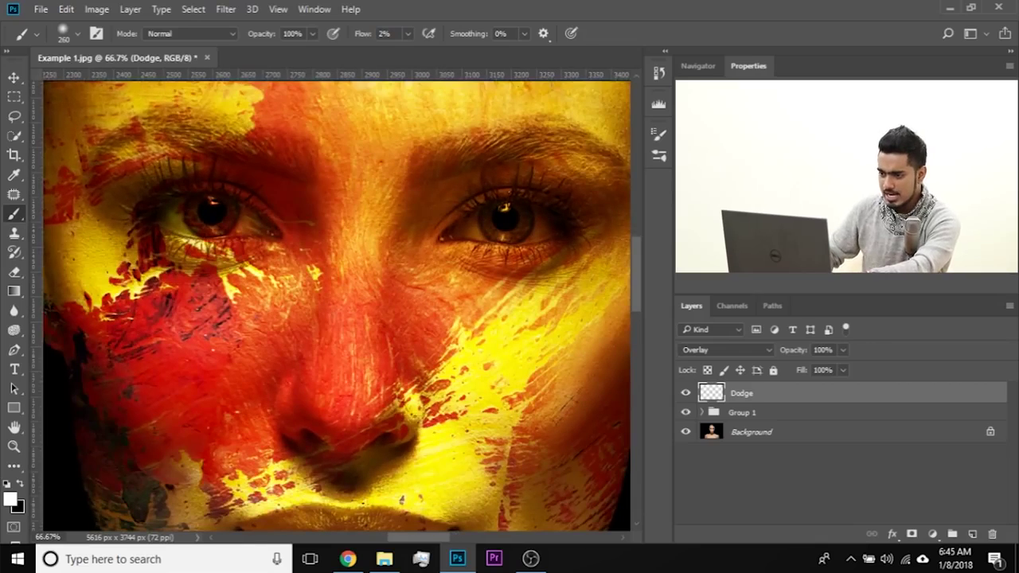
pyautogui.moveTo(382, 358); pyautogui.dragTo(369, 358)
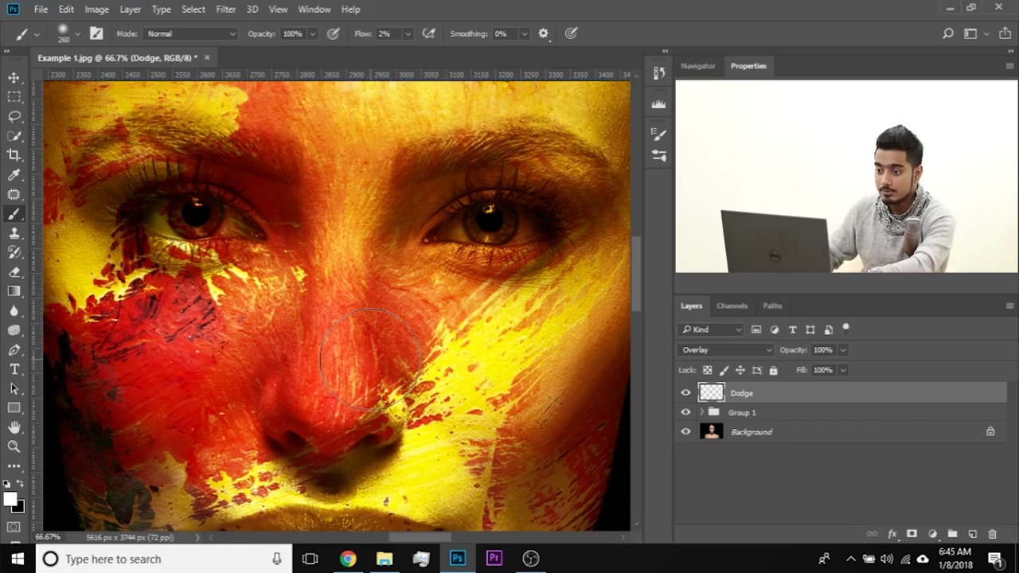
pyautogui.moveTo(336, 301)
pyautogui.mouseDown()
pyautogui.moveTo(334, 332)
pyautogui.moveTo(285, 330)
pyautogui.mouseUp()
pyautogui.moveTo(311, 372)
pyautogui.mouseDown()
pyautogui.moveTo(328, 389)
pyautogui.moveTo(333, 341)
pyautogui.moveTo(332, 398)
pyautogui.moveTo(328, 255)
pyautogui.moveTo(327, 343)
pyautogui.mouseUp()
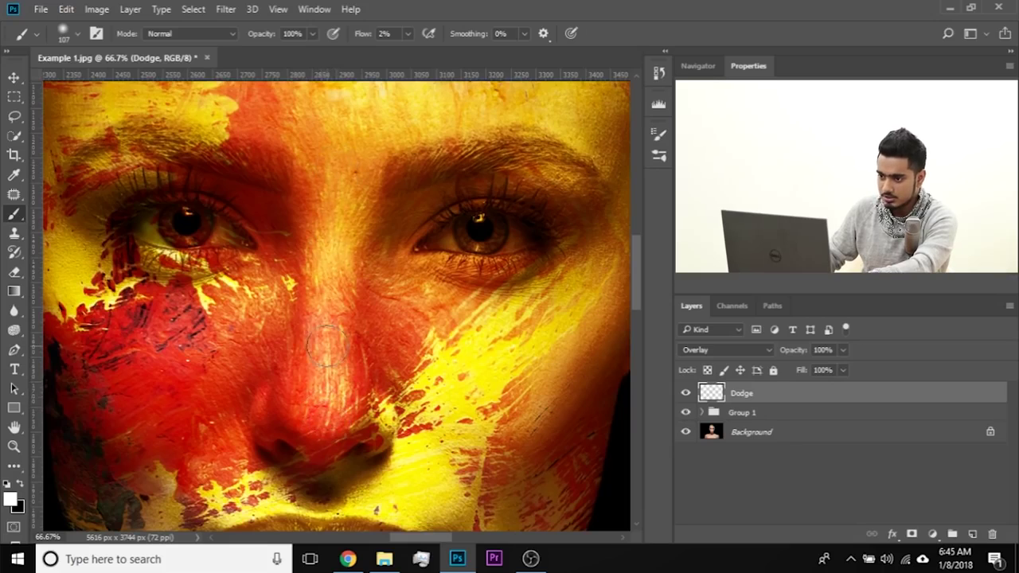
pyautogui.moveTo(257, 379); pyautogui.dragTo(290, 390)
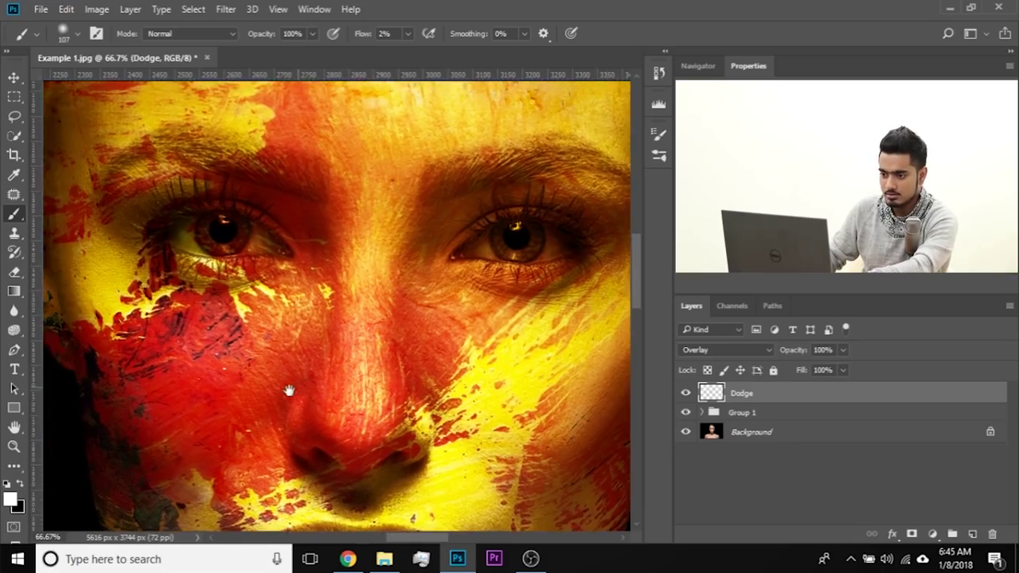
# Step: Brighten the cheeks and forehead by painting soft white strokes on the Dodge layer at 2% flow
pyautogui.moveTo(209, 371); pyautogui.dragTo(243, 371)
pyautogui.moveTo(165, 374); pyautogui.dragTo(205, 378)
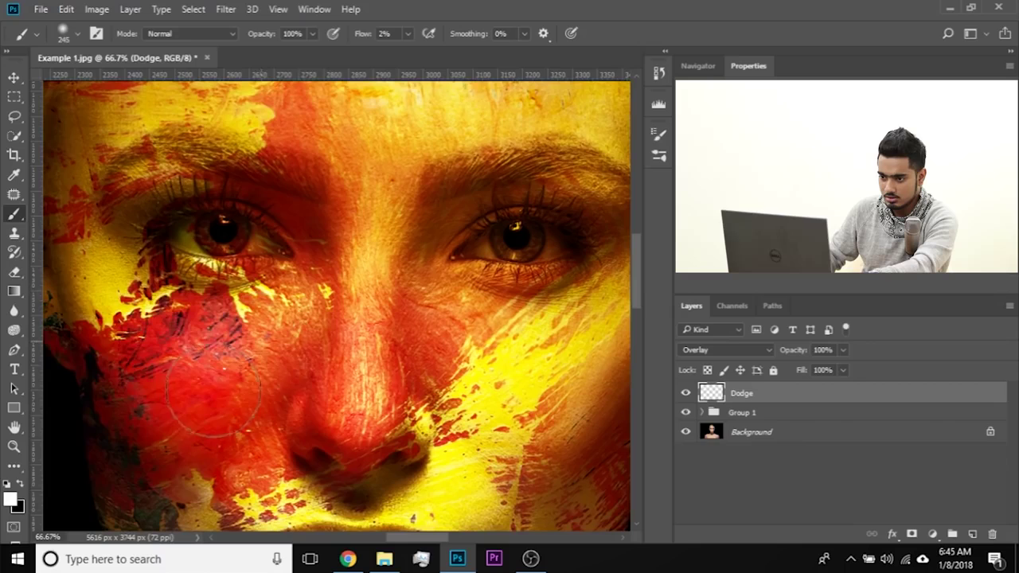
pyautogui.moveTo(488, 385); pyautogui.dragTo(338, 394)
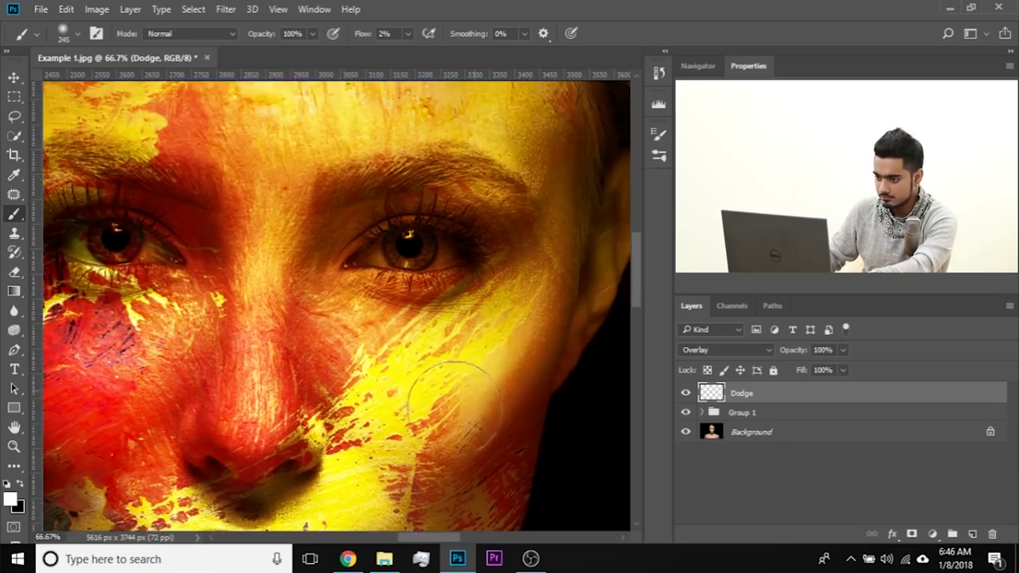
pyautogui.moveTo(255, 482); pyautogui.dragTo(372, 389)
pyautogui.moveTo(337, 104)
pyautogui.mouseDown()
pyautogui.moveTo(339, 272)
pyautogui.moveTo(302, 268)
pyautogui.mouseUp()
pyautogui.moveTo(239, 185)
pyautogui.mouseDown()
pyautogui.moveTo(210, 207)
pyautogui.moveTo(380, 309)
pyautogui.moveTo(447, 299)
pyautogui.moveTo(485, 175)
pyautogui.moveTo(549, 262)
pyautogui.moveTo(478, 295)
pyautogui.mouseUp()
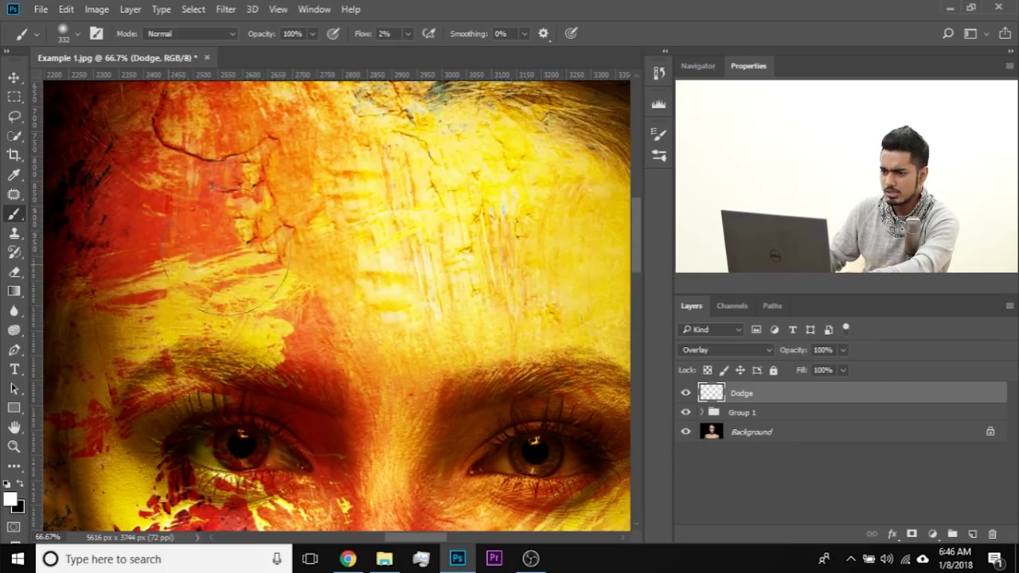
pyautogui.moveTo(382, 337)
pyautogui.mouseDown()
pyautogui.moveTo(363, 375)
pyautogui.moveTo(365, 321)
pyautogui.mouseUp()
# Step: Switch the brush colour to black and paint at 2% flow on the Dodge layer to tone down the forehead highlights
pyautogui.press('x')
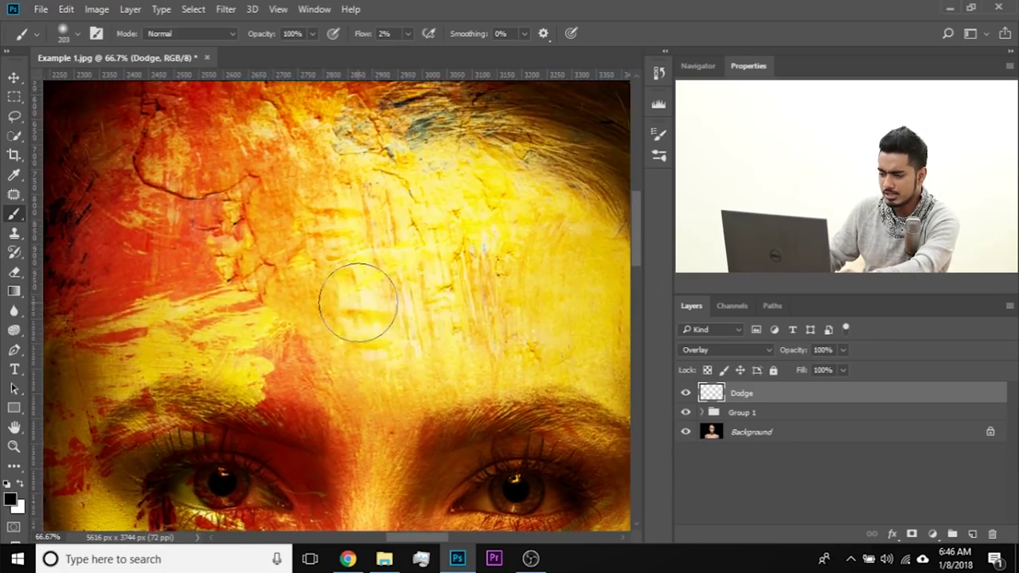
pyautogui.moveTo(387, 439); pyautogui.dragTo(416, 237)
pyautogui.moveTo(401, 265)
pyautogui.mouseDown()
pyautogui.moveTo(407, 224)
pyautogui.moveTo(366, 237)
pyautogui.mouseUp()
pyautogui.moveTo(390, 357); pyautogui.dragTo(408, 356)
pyautogui.moveTo(343, 362); pyautogui.dragTo(363, 391)
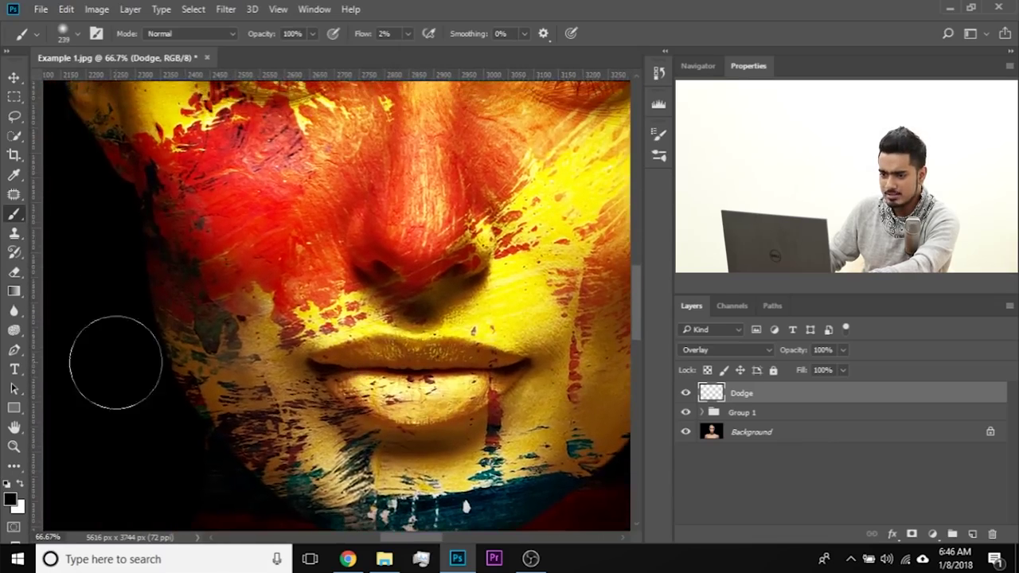
pyautogui.moveTo(364, 337)
pyautogui.mouseDown()
pyautogui.moveTo(325, 324)
pyautogui.moveTo(271, 325)
pyautogui.mouseUp()
pyautogui.moveTo(443, 313)
pyautogui.mouseDown()
pyautogui.moveTo(388, 317)
pyautogui.moveTo(391, 432)
pyautogui.mouseUp()
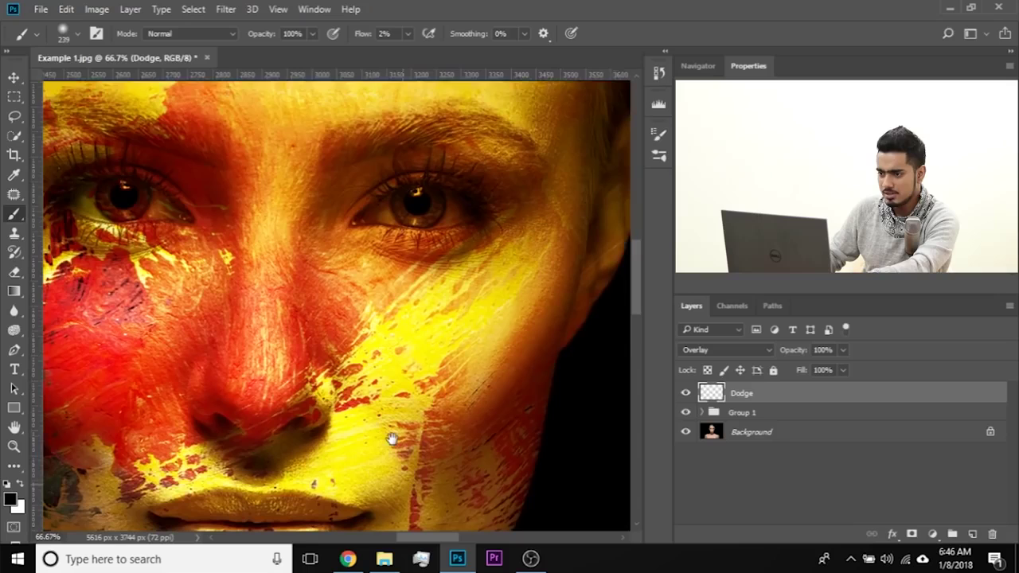
# Step: Compare the whole face with the Dodge layer hidden and shown
pyautogui.hotkey('ctrl', '-')
pyautogui.hotkey('ctrl', '-')
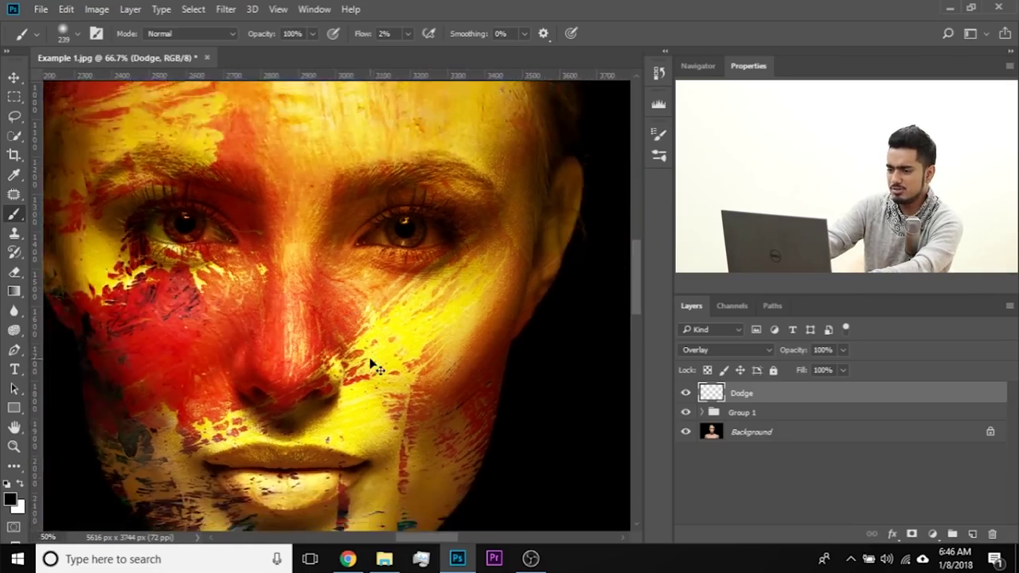
pyautogui.click(687, 393)
pyautogui.click(688, 393)
pyautogui.click(688, 394)
pyautogui.click(688, 394)
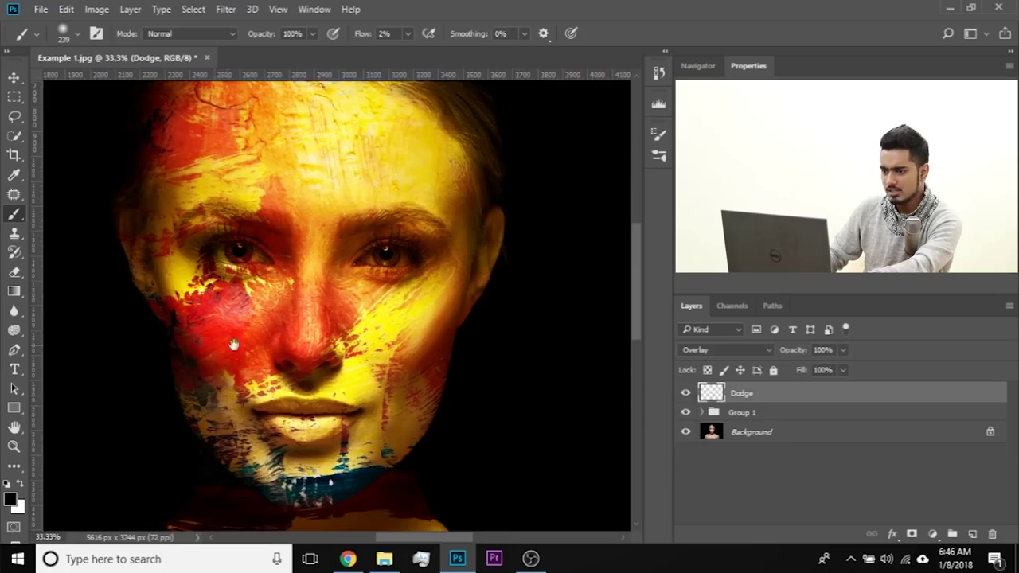
pyautogui.moveTo(227, 341); pyautogui.dragTo(268, 359)
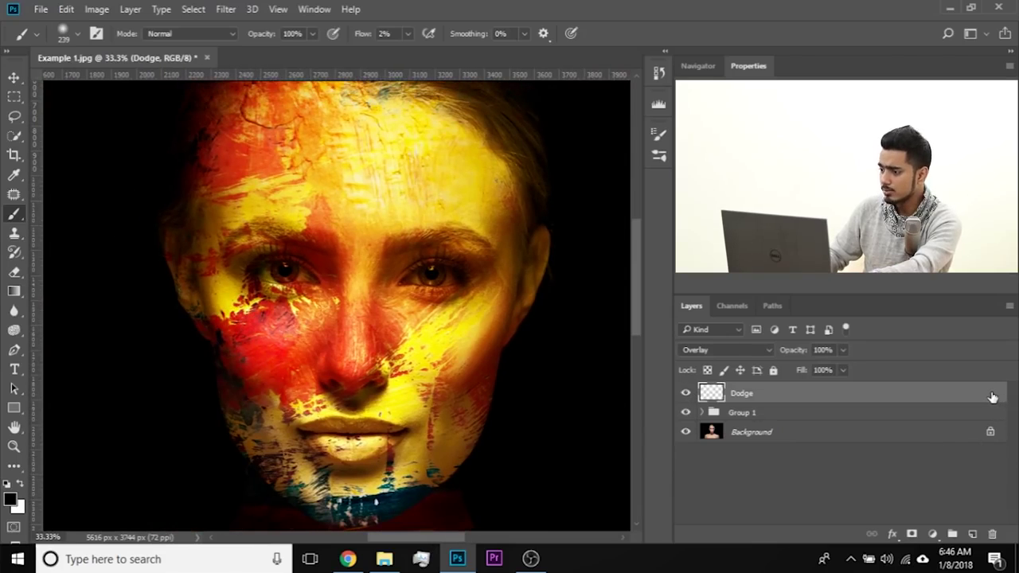
# Step: Split the Dodge layer's Underlying Layer black Blend If slider to about 59 / 100 to protect the shadows
pyautogui.doubleClick(992, 398)
pyautogui.moveTo(526, 75); pyautogui.dragTo(746, 157)
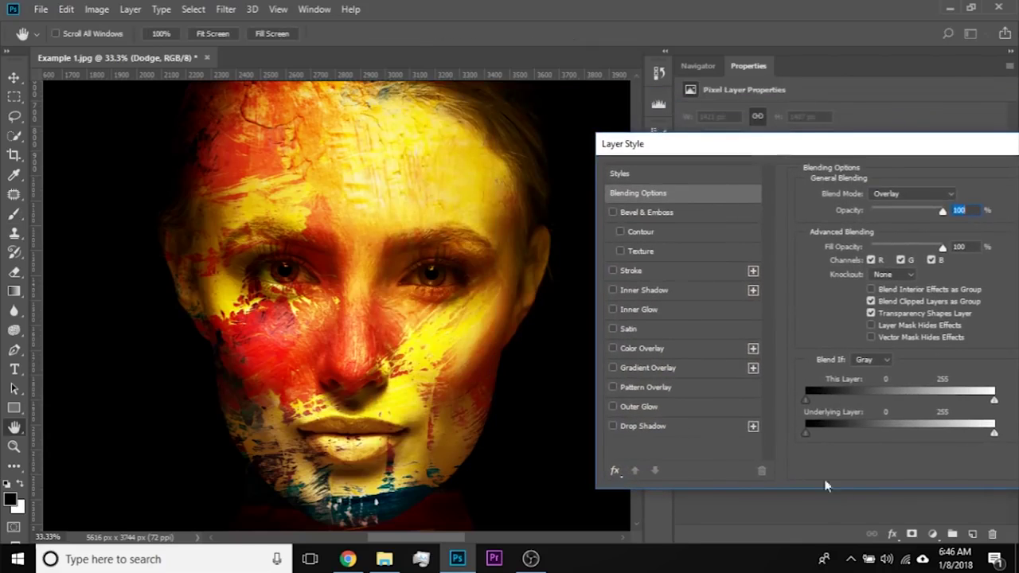
pyautogui.moveTo(806, 431); pyautogui.dragTo(886, 441)
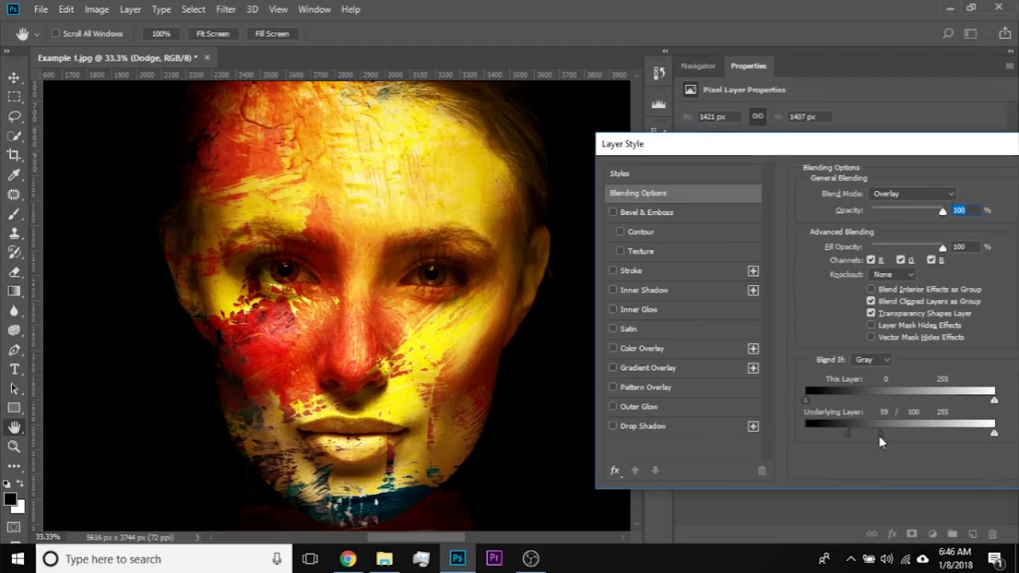
pyautogui.moveTo(813, 430); pyautogui.dragTo(842, 430)
pyautogui.moveTo(836, 145); pyautogui.dragTo(664, 149)
pyautogui.click(900, 175)
pyautogui.press('b')
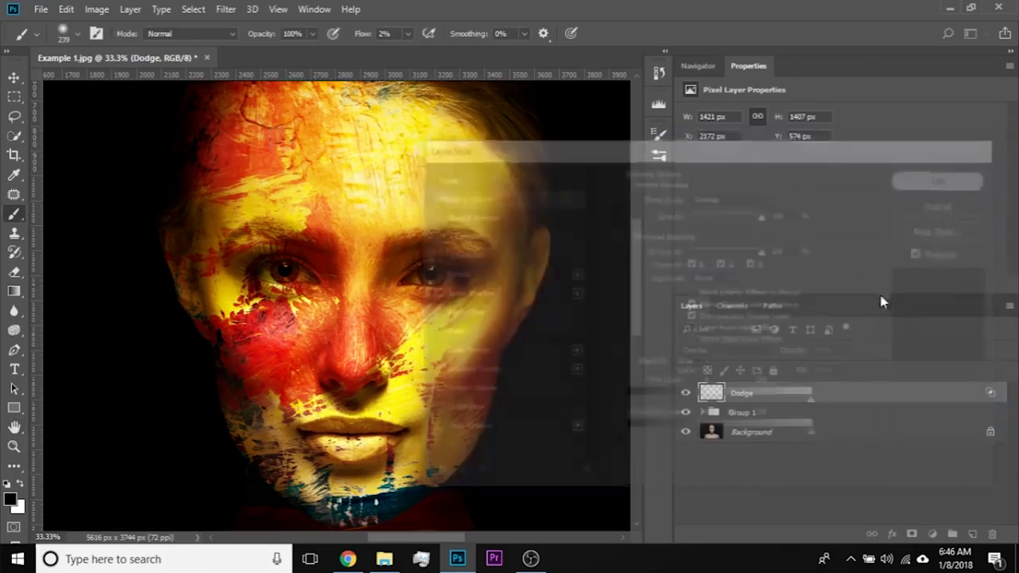
# Step: Set the Dodge layer's opacity to 75%
pyautogui.click(843, 349)
pyautogui.moveTo(782, 367); pyautogui.dragTo(827, 370)
pyautogui.write('75')
pyautogui.press('Return')
# Step: Create a new layer above Dodge and name it Burn
pyautogui.hotkey('ctrl', 'shift', 'alt', 'n')
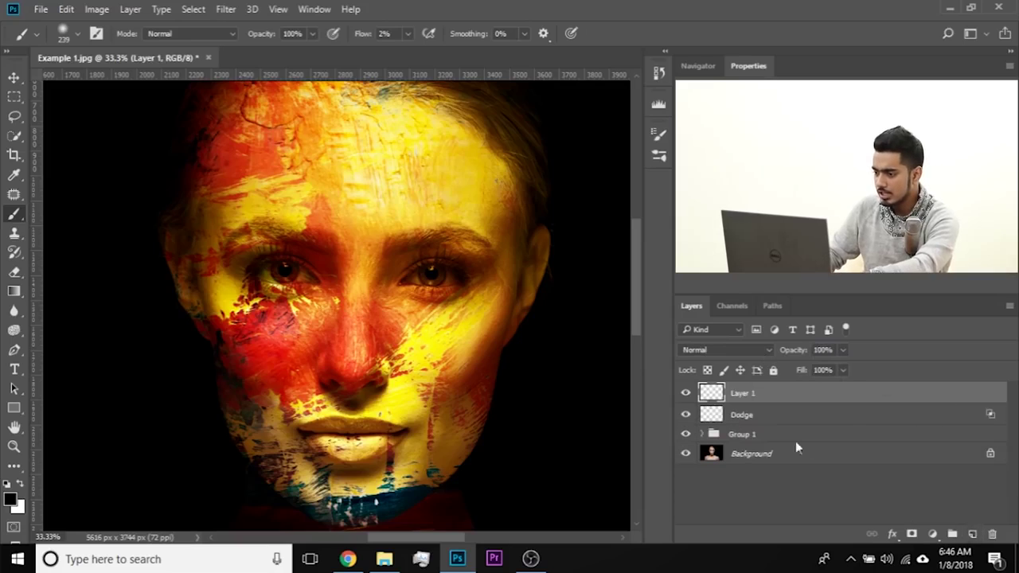
pyautogui.doubleClick(743, 393)
pyautogui.write('Burn')
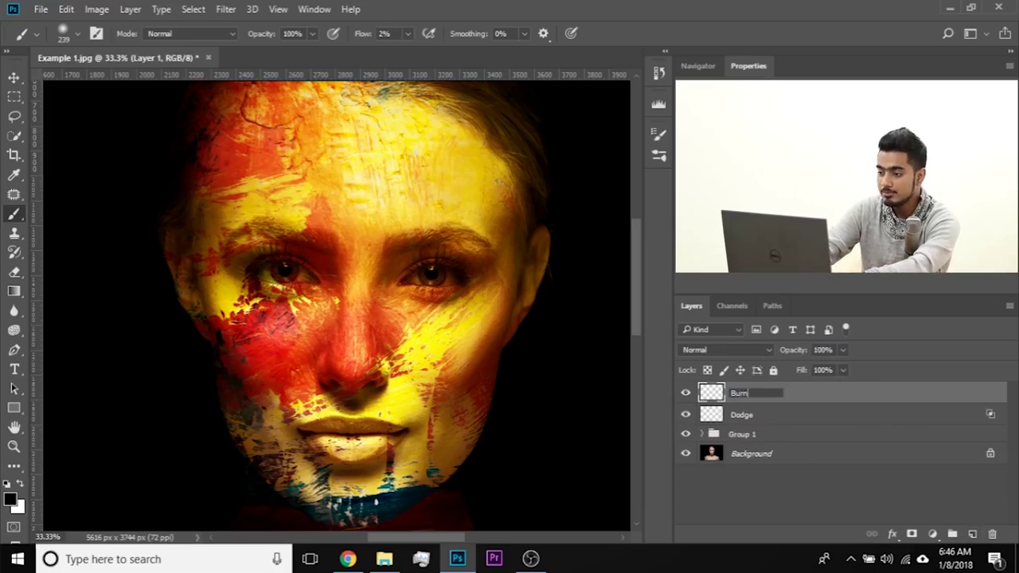
pyautogui.press('Return')
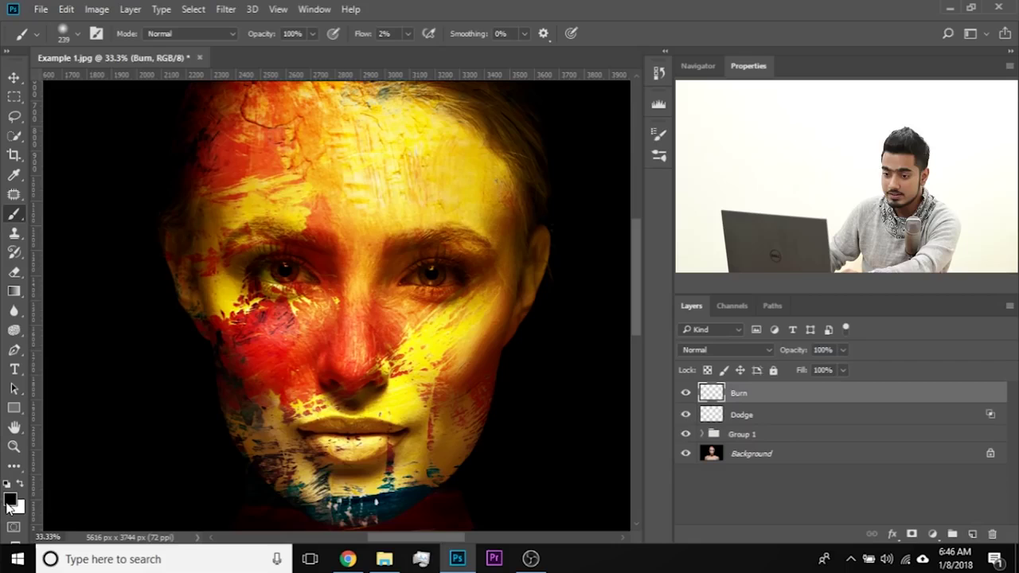
# Step: Set the brush flow to 1% and paint soft black strokes along the edge of the forehead on the Burn layer
pyautogui.moveTo(440, 230); pyautogui.dragTo(419, 274)
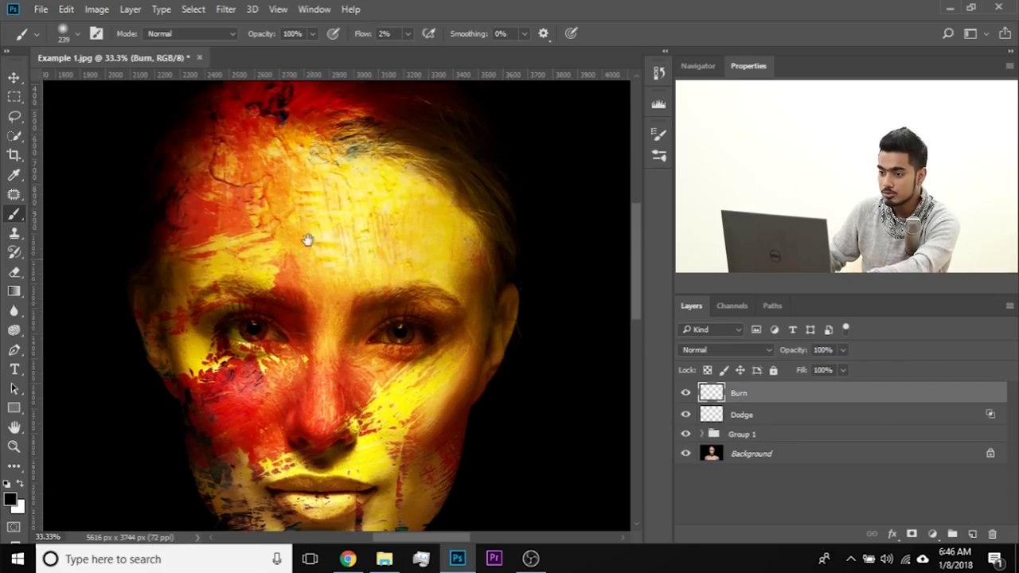
pyautogui.moveTo(320, 223); pyautogui.dragTo(342, 244)
pyautogui.moveTo(253, 265); pyautogui.dragTo(262, 247)
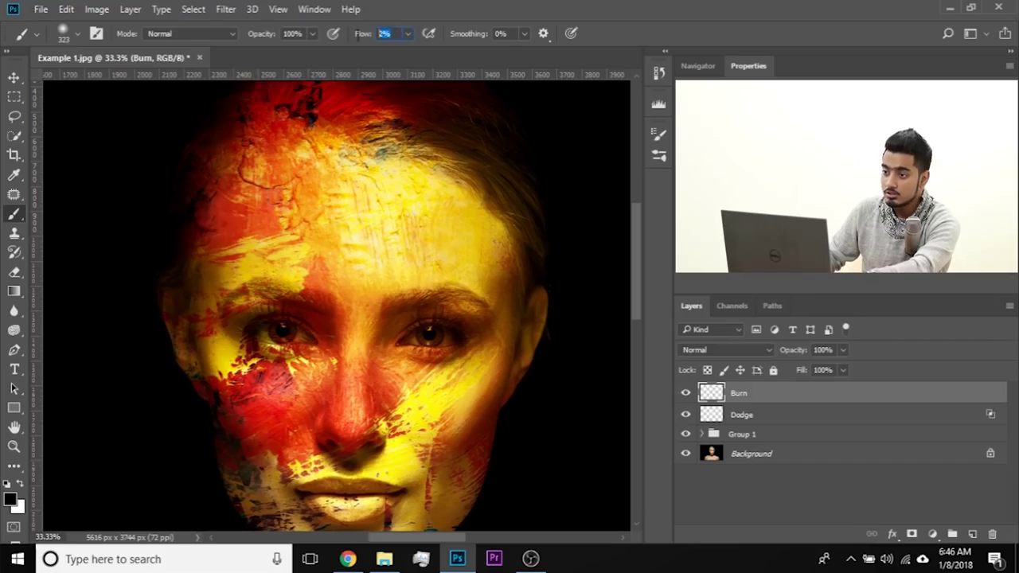
pyautogui.write('1')
pyautogui.press('Return')
pyautogui.moveTo(480, 261); pyautogui.dragTo(500, 262)
pyautogui.moveTo(498, 218)
pyautogui.mouseDown()
pyautogui.moveTo(496, 260)
pyautogui.moveTo(522, 305)
pyautogui.moveTo(494, 296)
pyautogui.mouseUp()
# Step: Set the Burn layer's blend mode to Overlay and darken the side of the forehead near the temple with black
pyautogui.click(712, 352)
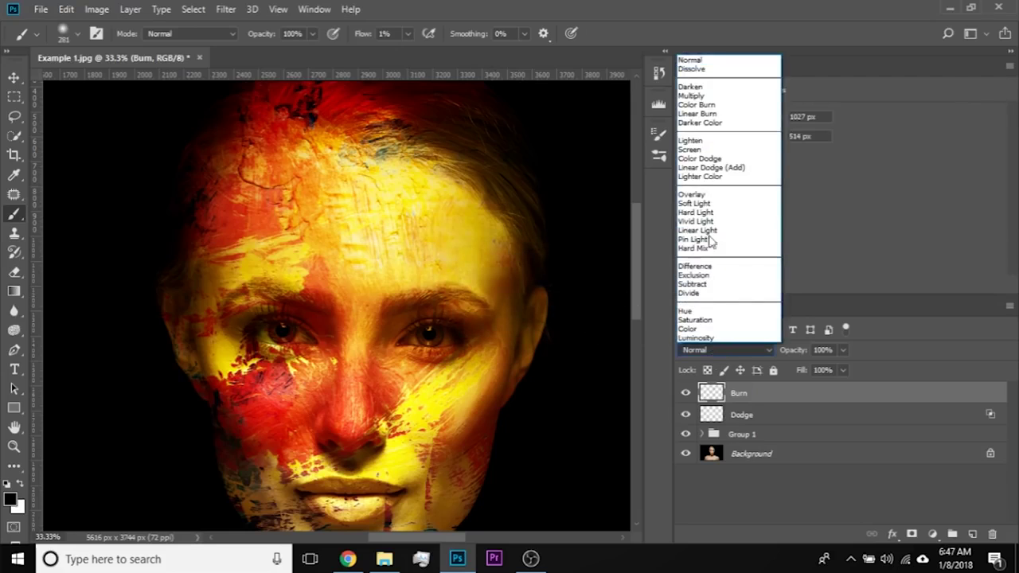
pyautogui.click(708, 195)
pyautogui.moveTo(468, 187)
pyautogui.mouseDown()
pyautogui.moveTo(485, 215)
pyautogui.moveTo(487, 261)
pyautogui.mouseUp()
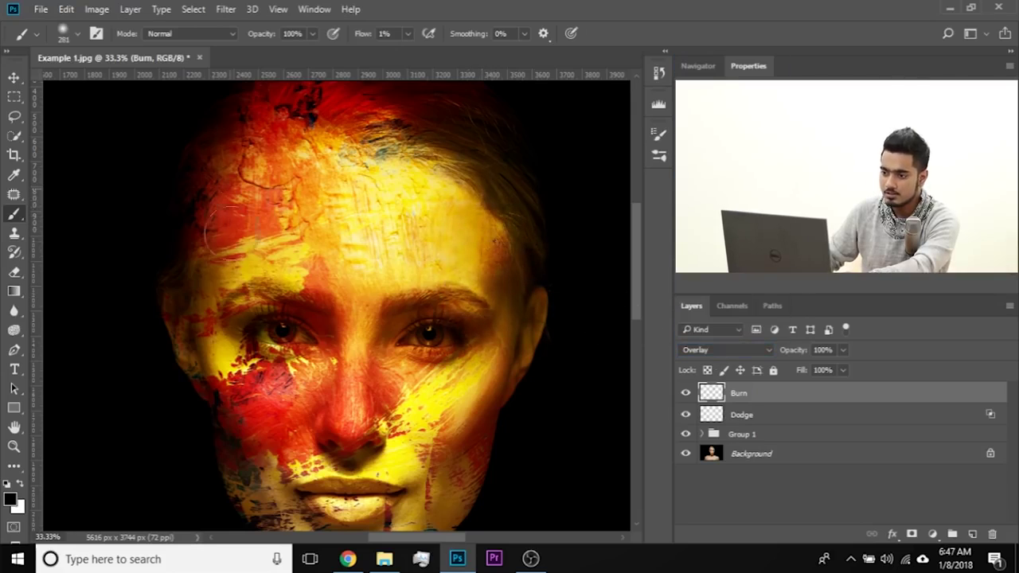
# Step: Paint soft black shading over the chest and shoulders on the Burn layer at 1% flow
pyautogui.scroll(-3, 252, 247)
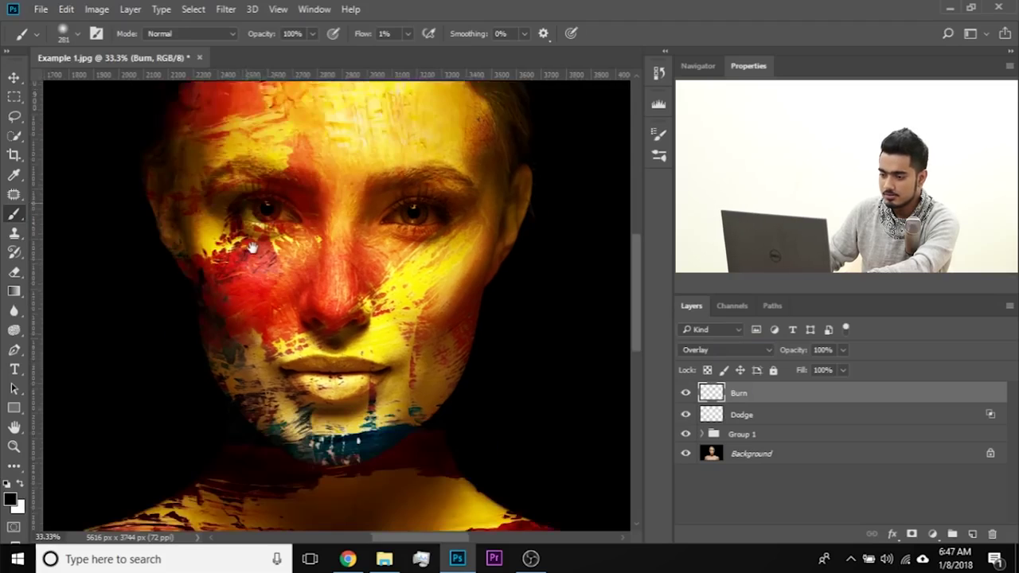
pyautogui.scroll(-1, 251, 248)
pyautogui.scroll(-2, 251, 296)
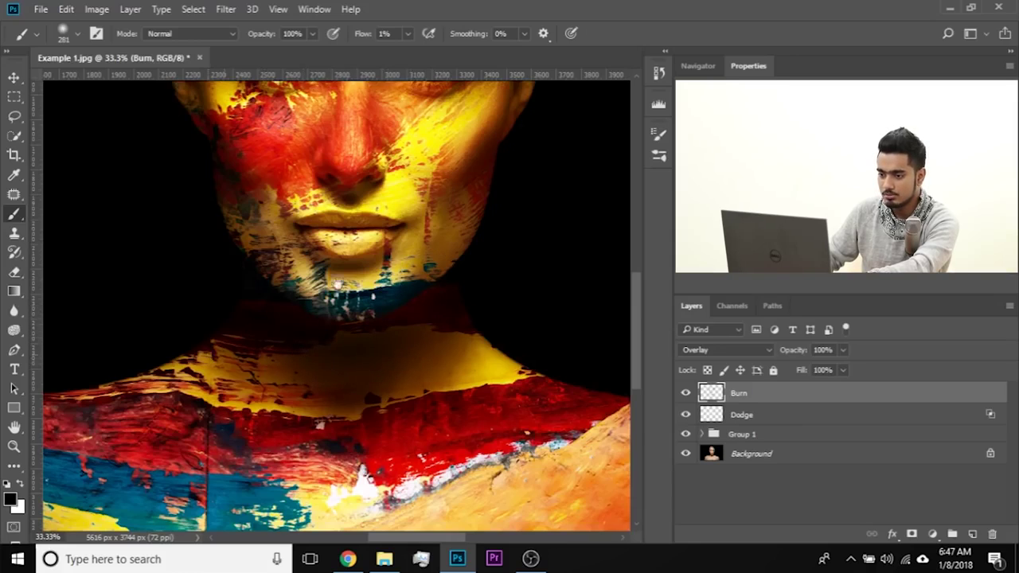
pyautogui.moveTo(338, 284); pyautogui.dragTo(426, 193)
pyautogui.moveTo(232, 439); pyautogui.dragTo(235, 478)
pyautogui.moveTo(244, 415); pyautogui.dragTo(261, 415)
pyautogui.moveTo(476, 409); pyautogui.dragTo(421, 405)
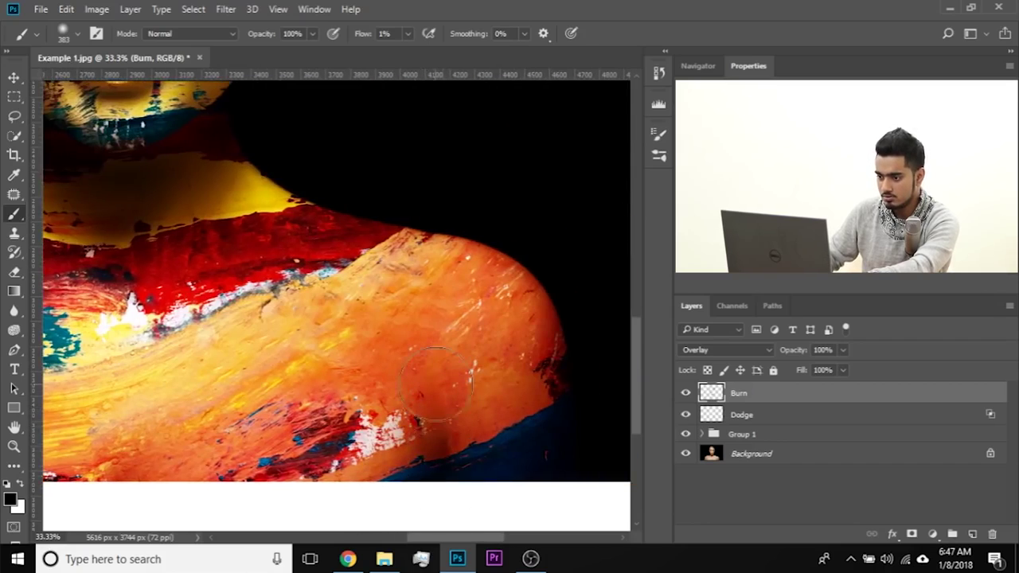
# Step: Reduce the Burn layer's opacity to 65%
pyautogui.hotkey('ctrl', '-')
pyautogui.hotkey('ctrl', '-')
pyautogui.hotkey('ctrl', '0')
pyautogui.hotkey('ctrl', '+')
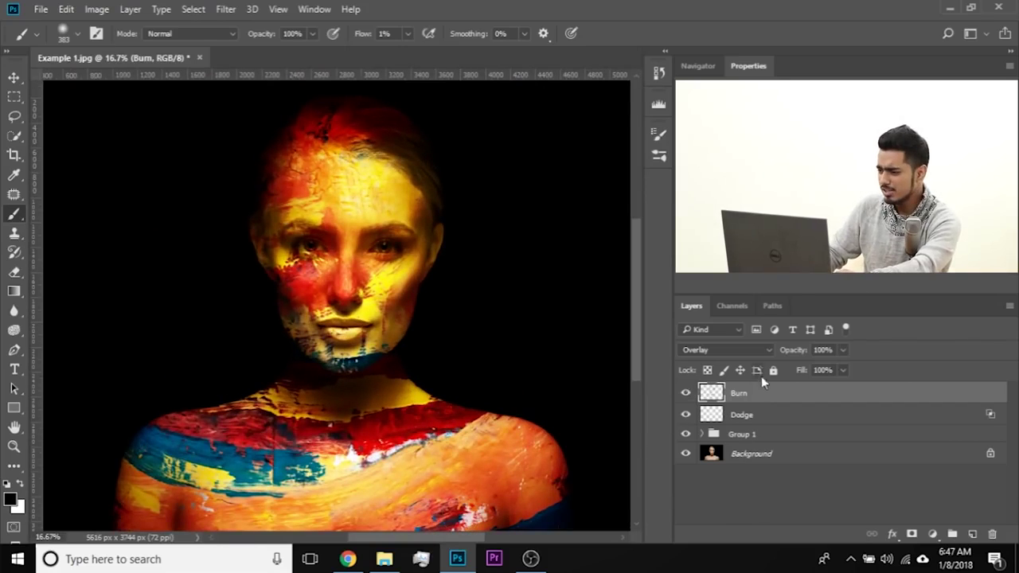
pyautogui.click(842, 351)
pyautogui.click(789, 371)
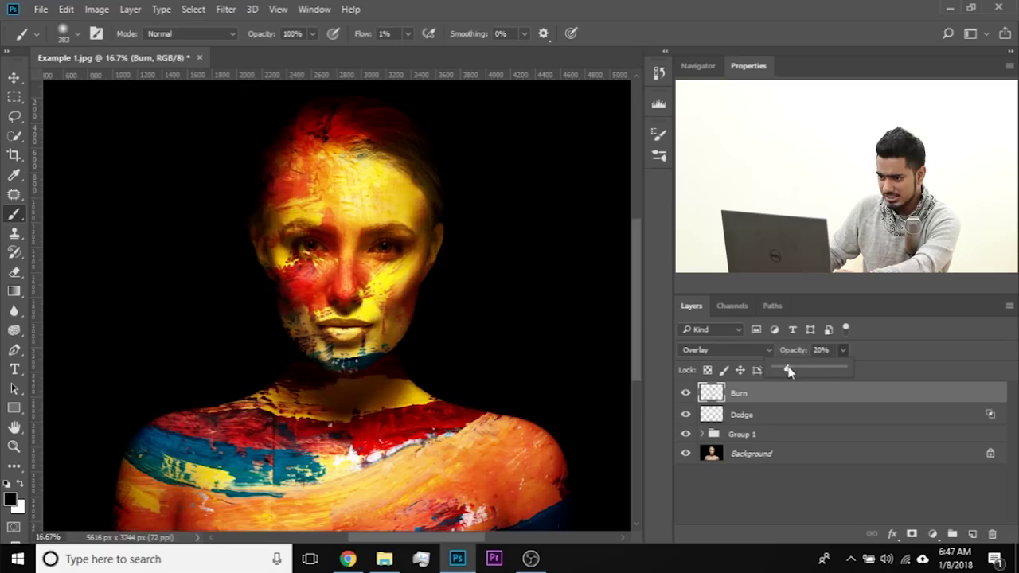
pyautogui.moveTo(806, 368); pyautogui.dragTo(818, 364)
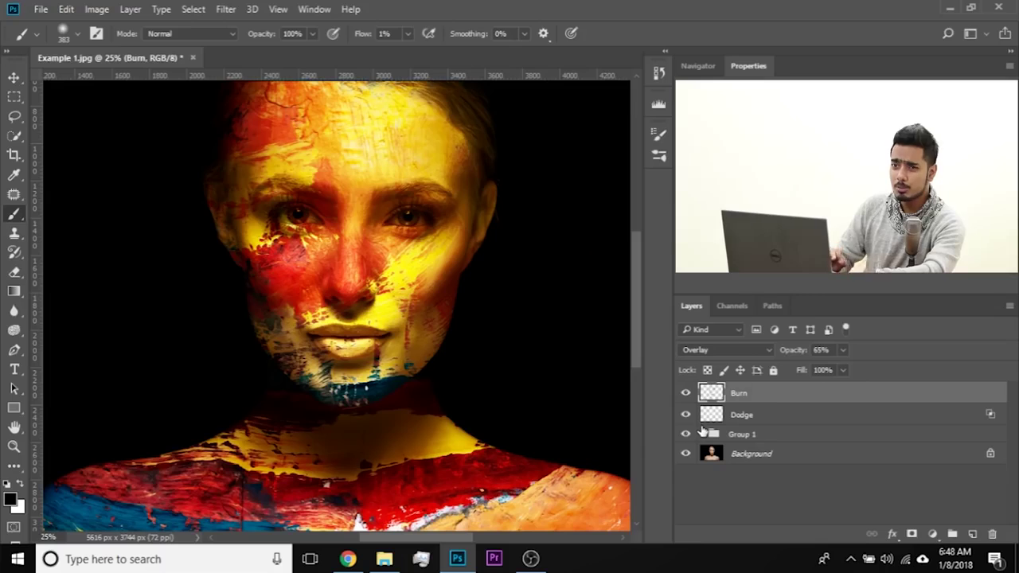
# Step: Paint shadows around the nostrils and under the nose on the Burn layer with a smaller brush at 1% flow
pyautogui.hotkey('ctrl', '+')
pyautogui.hotkey('ctrl', '+')
pyautogui.hotkey('ctrl', '+')
pyautogui.hotkey('ctrl', '+')
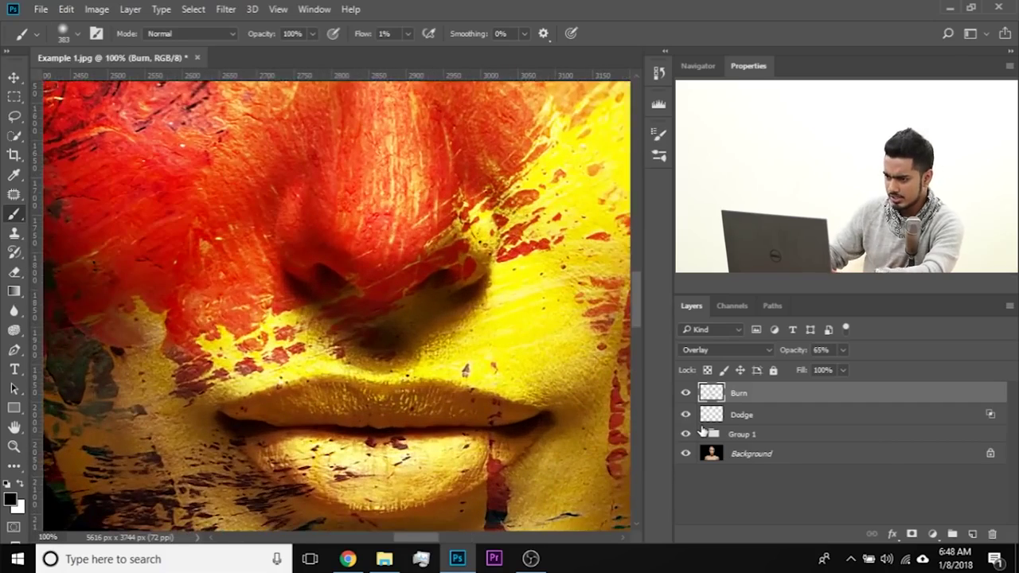
pyautogui.moveTo(441, 322)
pyautogui.mouseDown()
pyautogui.moveTo(380, 385)
pyautogui.moveTo(405, 329)
pyautogui.moveTo(358, 315)
pyautogui.mouseUp()
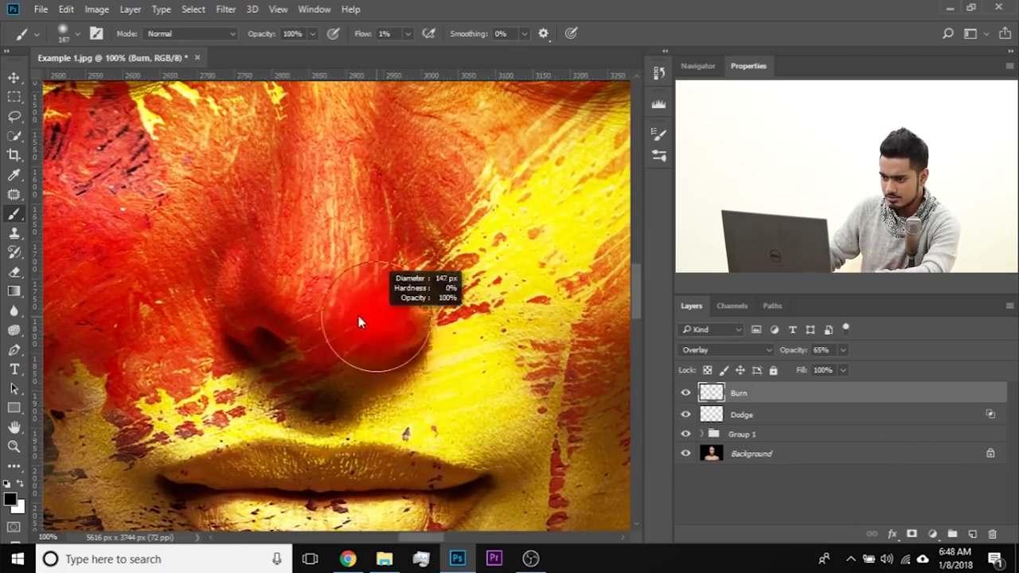
pyautogui.moveTo(468, 307)
pyautogui.mouseDown()
pyautogui.moveTo(431, 306)
pyautogui.moveTo(463, 333)
pyautogui.moveTo(425, 364)
pyautogui.moveTo(414, 357)
pyautogui.mouseUp()
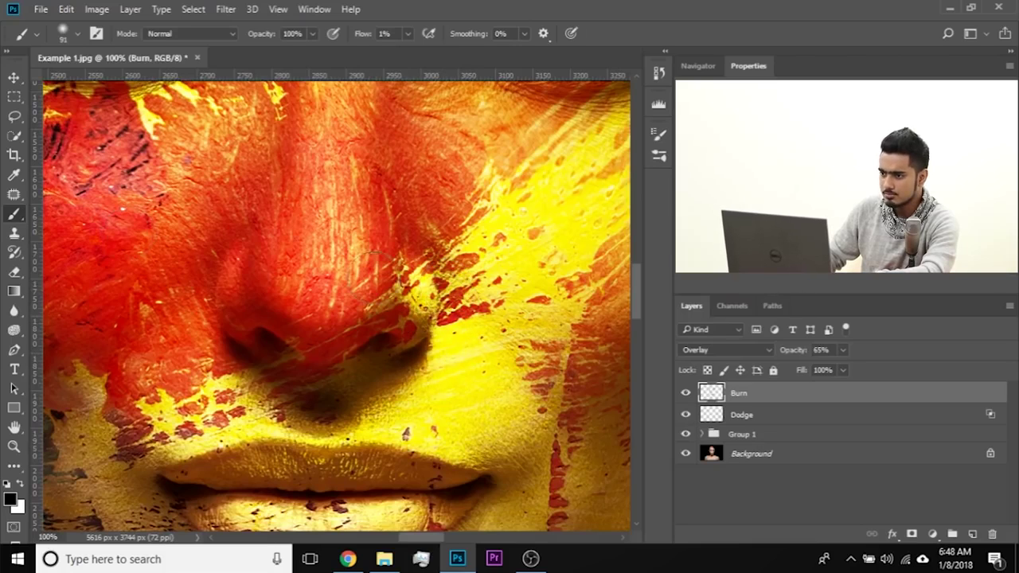
pyautogui.moveTo(434, 323)
pyautogui.mouseDown()
pyautogui.moveTo(378, 381)
pyautogui.moveTo(269, 394)
pyautogui.moveTo(374, 414)
pyautogui.mouseUp()
pyautogui.press('[')
pyautogui.press('[')
pyautogui.press('[')
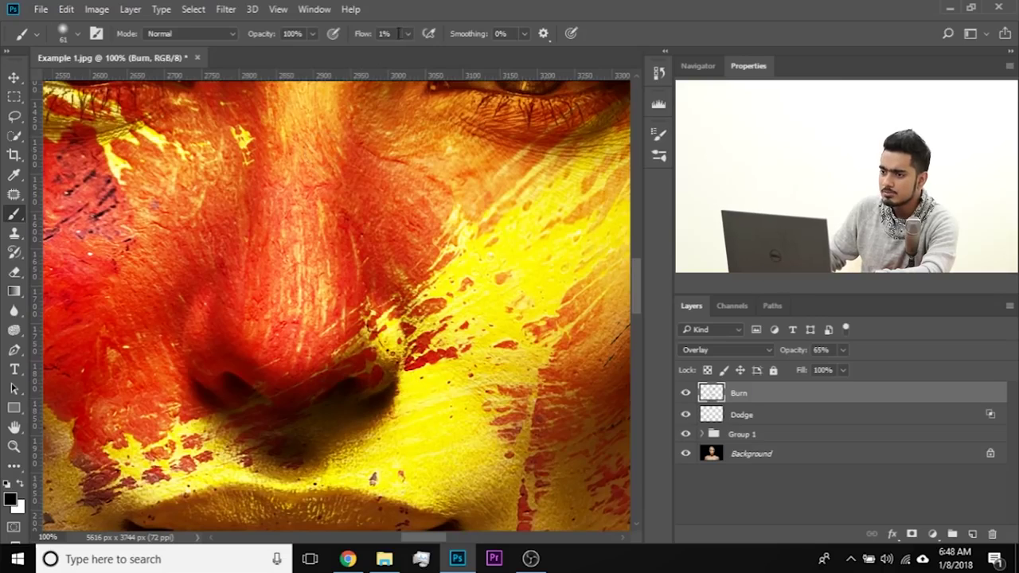
# Step: With the brush flow at 4% and the Burn layer's opacity at 100%, deepen the shadow under the nose
pyautogui.write('4')
pyautogui.press('Return')
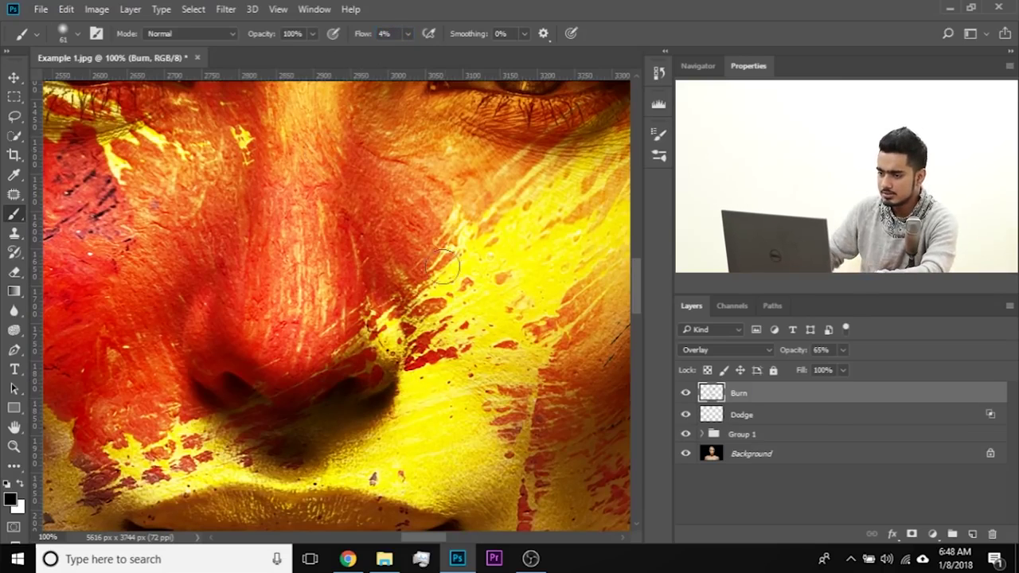
pyautogui.moveTo(393, 381)
pyautogui.mouseDown()
pyautogui.moveTo(393, 355)
pyautogui.moveTo(359, 401)
pyautogui.mouseUp()
pyautogui.click(843, 351)
pyautogui.click(395, 391)
pyautogui.keyDown('alt'); pyautogui.rightClick(410, 379); pyautogui.keyUp('alt')
pyautogui.moveTo(414, 398)
pyautogui.mouseDown()
pyautogui.moveTo(213, 392)
pyautogui.moveTo(252, 397)
pyautogui.moveTo(280, 449)
pyautogui.moveTo(231, 385)
pyautogui.moveTo(303, 422)
pyautogui.moveTo(240, 390)
pyautogui.moveTo(395, 416)
pyautogui.mouseUp()
# Step: Check the deepened nose shadow on the whole face and set the Burn layer's opacity to 65%
pyautogui.hotkey('ctrl', '-')
pyautogui.hotkey('ctrl', '-')
pyautogui.hotkey('ctrl', '-')
pyautogui.hotkey('ctrl', '-')
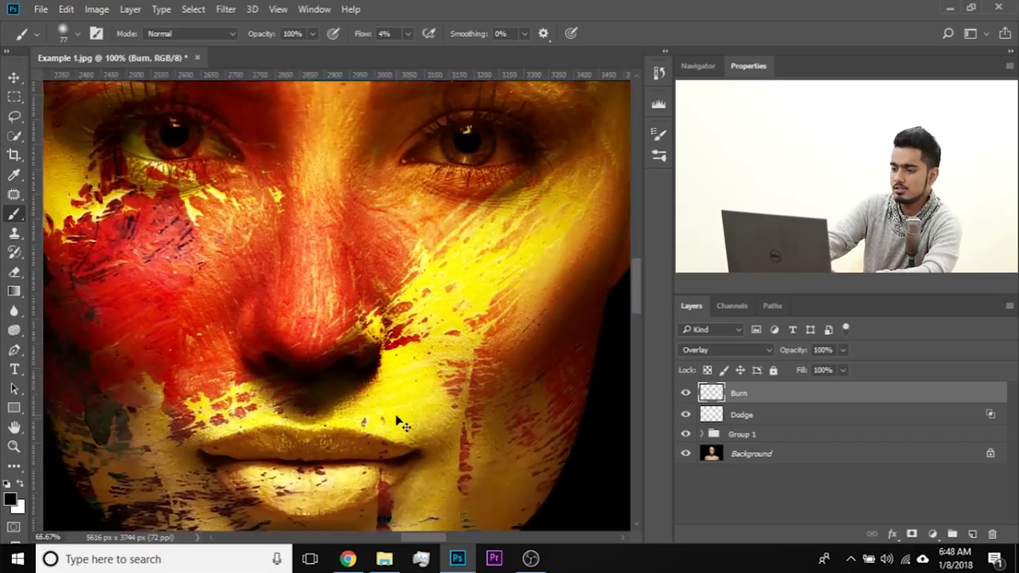
pyautogui.hotkey('ctrl', '+')
pyautogui.hotkey('ctrl', '+')
pyautogui.hotkey('ctrl', '+')
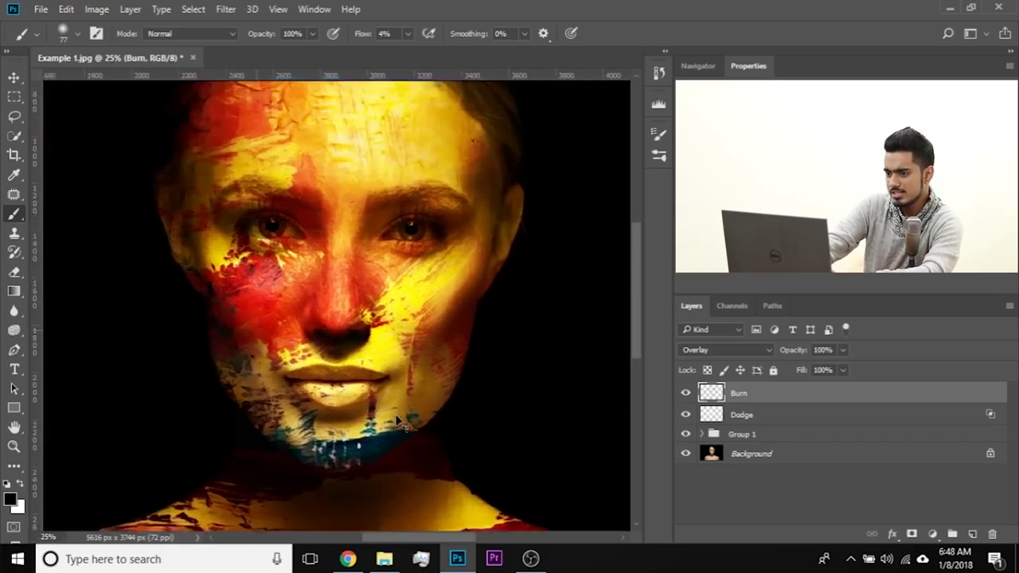
pyautogui.press('6')
pyautogui.press('5')
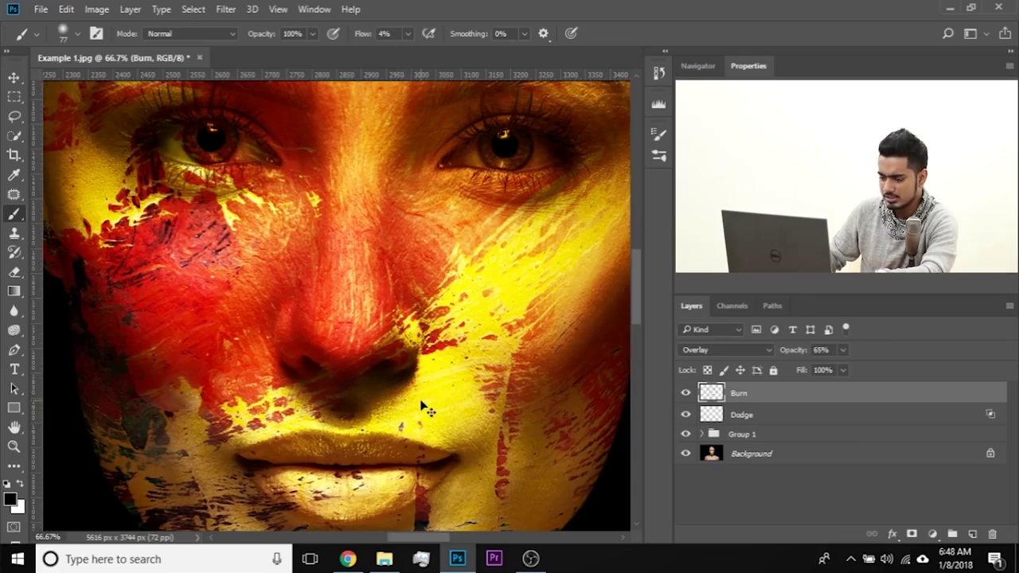
# Step: Create a new layer above Burn and set its blend mode to Overlay
pyautogui.click(971, 534)
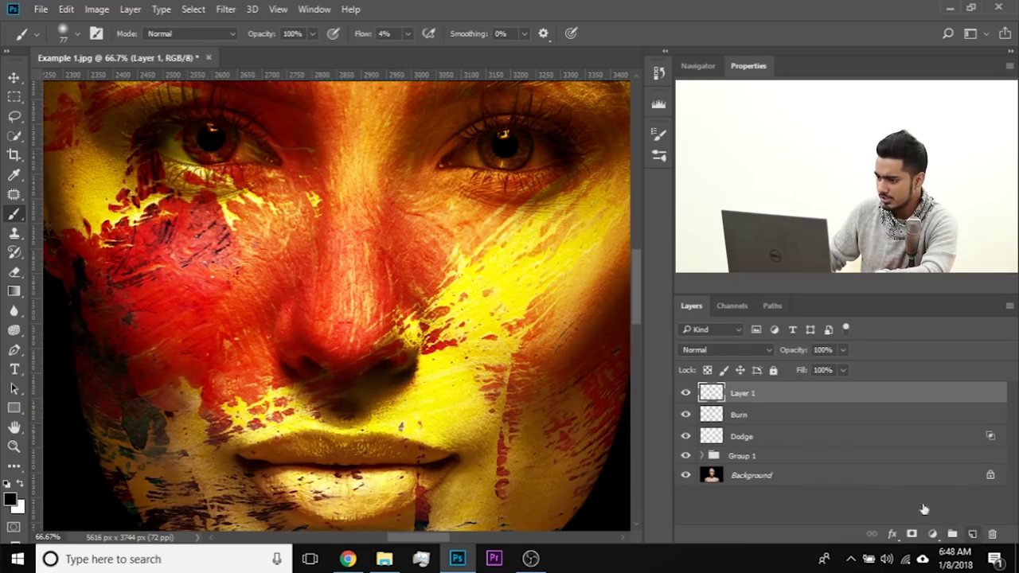
pyautogui.click(718, 348)
pyautogui.click(697, 195)
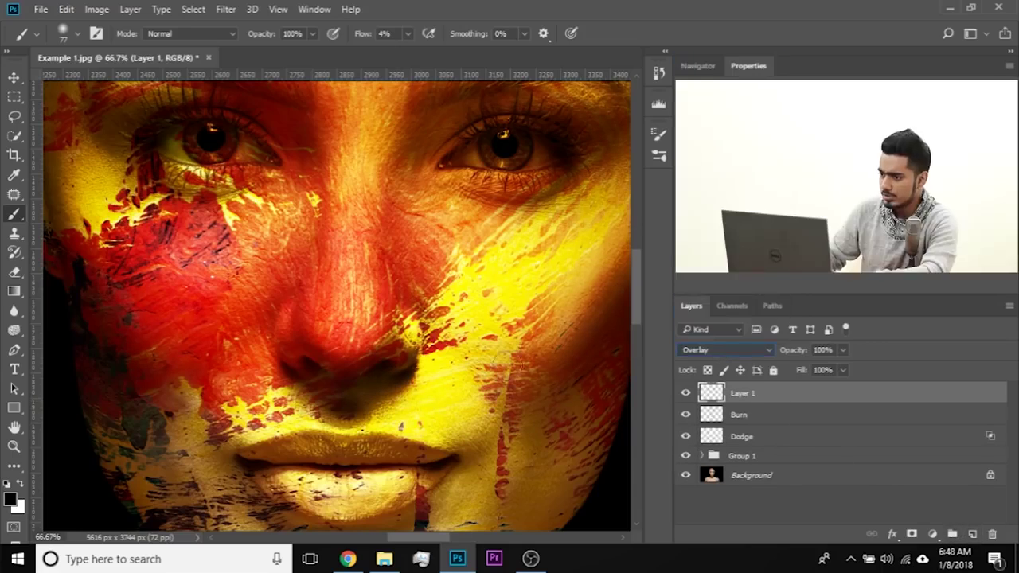
# Step: Set the brush flow to 3% and paint black on the new layer to darken the nostrils and the area below the nose
pyautogui.hotkey('ctrl', '+')
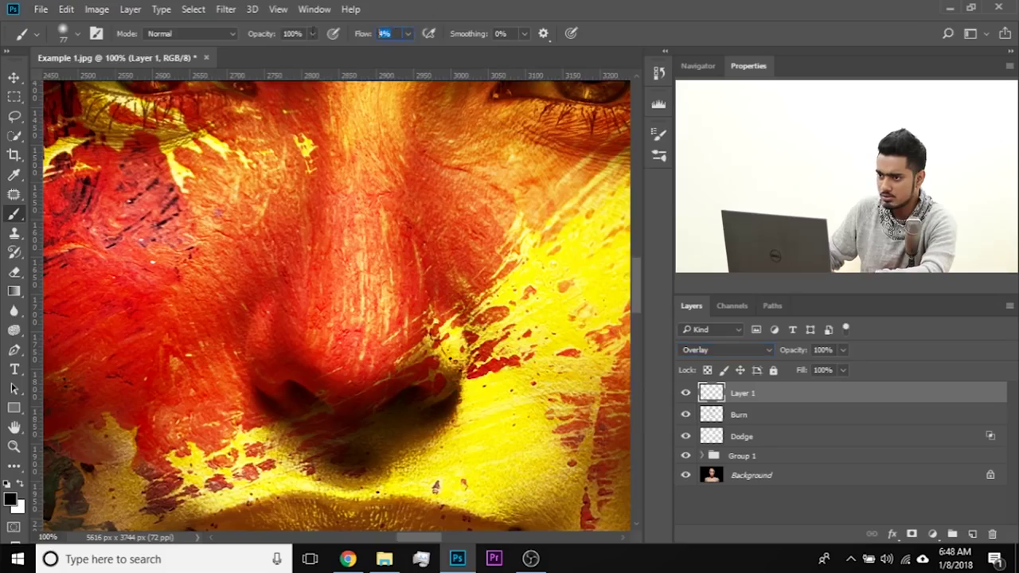
pyautogui.moveTo(302, 403)
pyautogui.mouseDown()
pyautogui.moveTo(362, 412)
pyautogui.moveTo(399, 388)
pyautogui.mouseUp()
pyautogui.moveTo(284, 422)
pyautogui.mouseDown()
pyautogui.moveTo(267, 401)
pyautogui.moveTo(295, 385)
pyautogui.moveTo(310, 392)
pyautogui.moveTo(269, 377)
pyautogui.mouseUp()
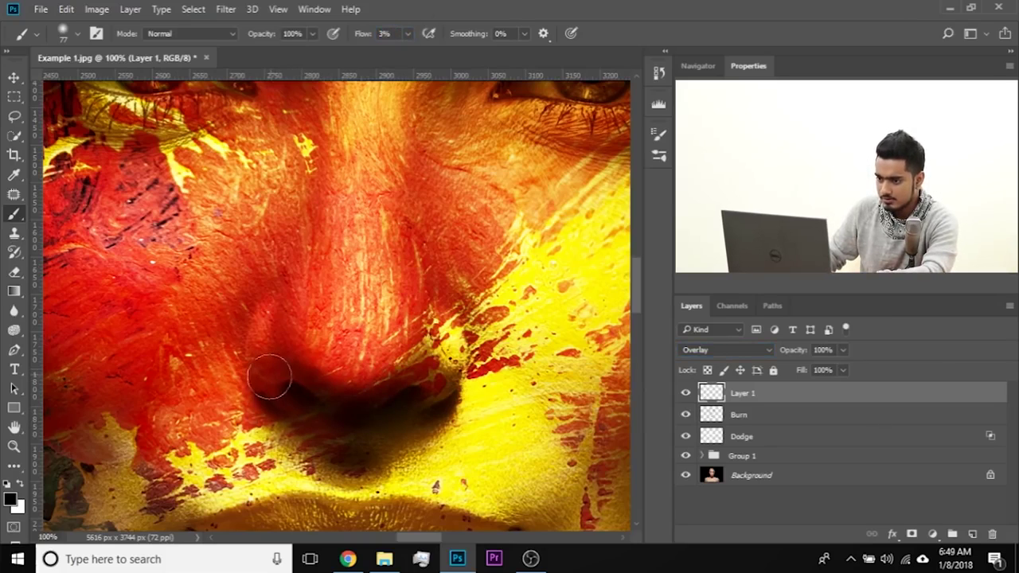
pyautogui.moveTo(439, 386)
pyautogui.mouseDown()
pyautogui.moveTo(428, 406)
pyautogui.moveTo(452, 314)
pyautogui.moveTo(466, 412)
pyautogui.moveTo(482, 382)
pyautogui.moveTo(439, 419)
pyautogui.moveTo(478, 408)
pyautogui.moveTo(425, 456)
pyautogui.moveTo(355, 461)
pyautogui.mouseUp()
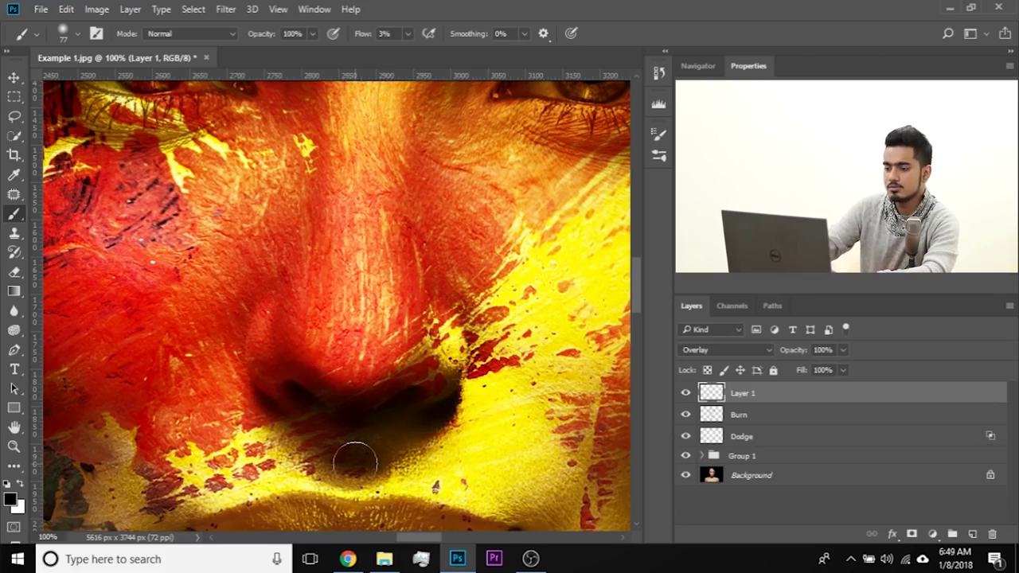
# Step: Compare the whole portrait with the new Overlay layer's nose shadow hidden and shown
pyautogui.hotkey('ctrl', '-')
pyautogui.hotkey('ctrl', '-')
pyautogui.hotkey('ctrl', '-')
pyautogui.hotkey('ctrl', '-')
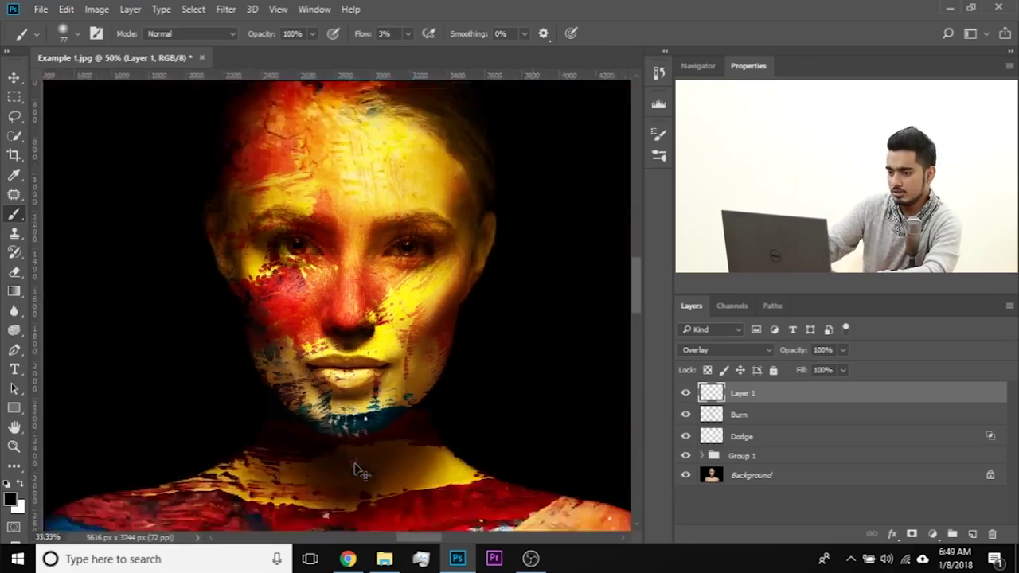
pyautogui.click(686, 395)
pyautogui.click(686, 394)
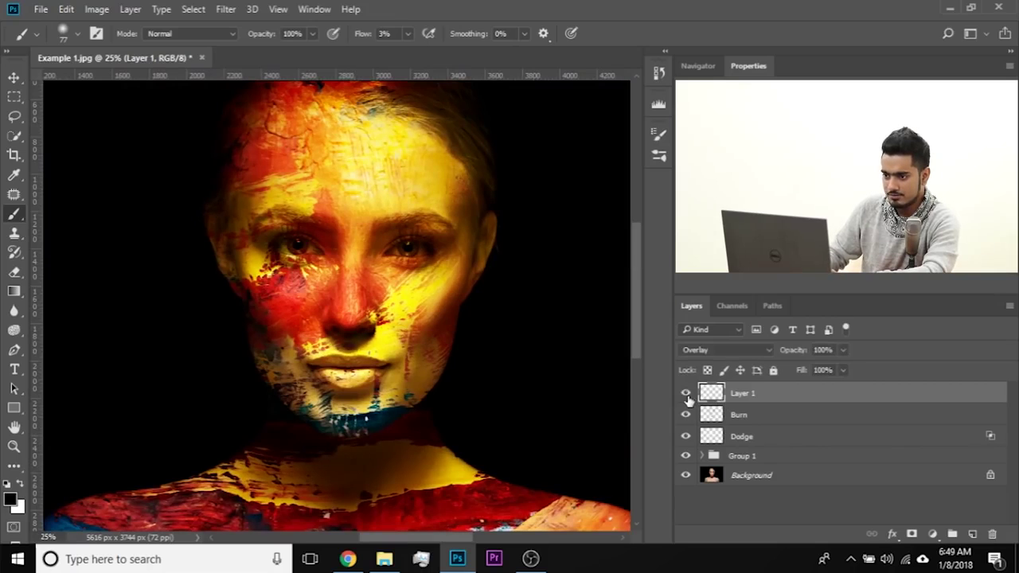
pyautogui.click(686, 395)
pyautogui.click(687, 395)
pyautogui.hotkey('ctrl', '-')
pyautogui.hotkey('ctrl', '-')
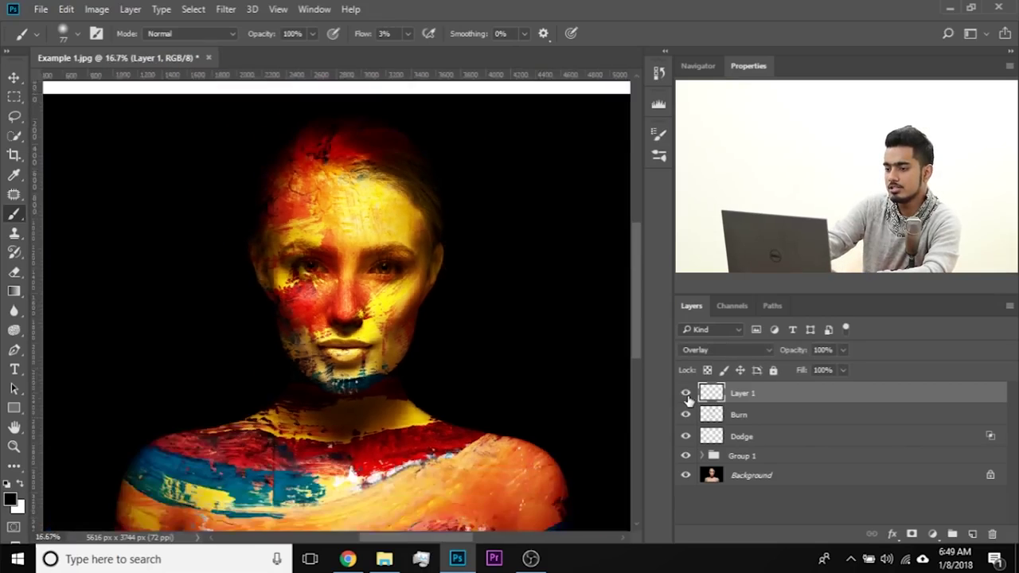
pyautogui.hotkey('ctrl', '+')
pyautogui.hotkey('ctrl', '-')
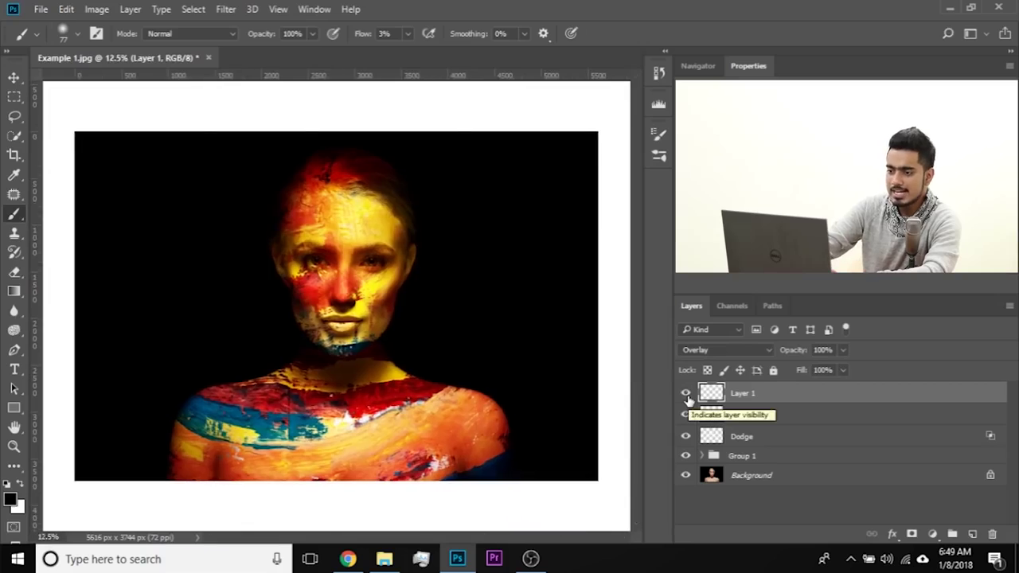
# Step: Reduce the opacity of the new shadow layer above Burn to 35%
pyautogui.hotkey('ctrl', '+')
pyautogui.hotkey('ctrl', '+')
pyautogui.hotkey('ctrl', '+')
pyautogui.click(844, 370)
pyautogui.moveTo(782, 371); pyautogui.dragTo(677, 360)
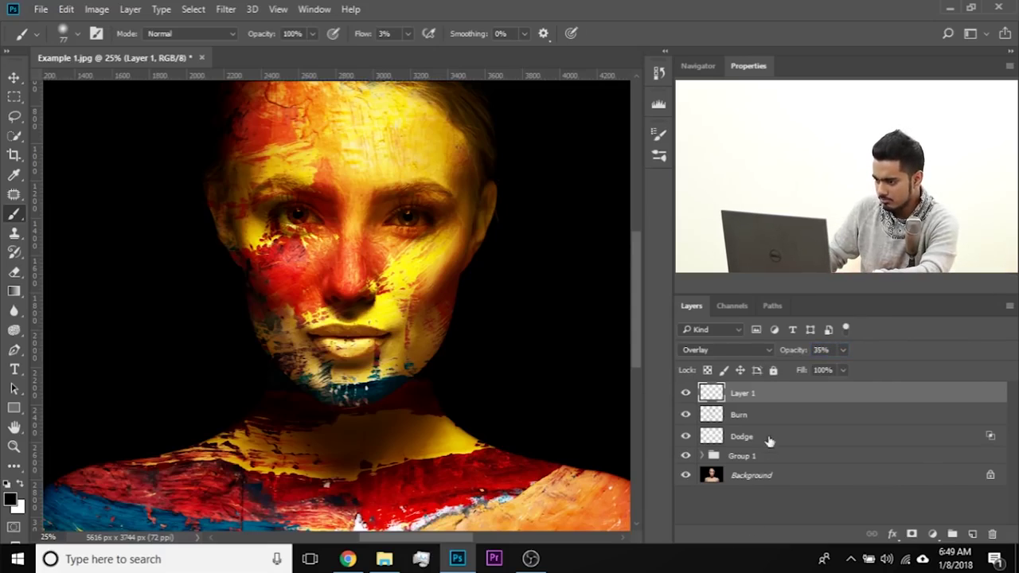
# Step: Rename the new shadow layer above Burn as Burn 2
pyautogui.keyDown('shift'); pyautogui.click(766, 416); pyautogui.keyUp('shift')
pyautogui.keyDown('shift'); pyautogui.click(767, 437); pyautogui.keyUp('shift')
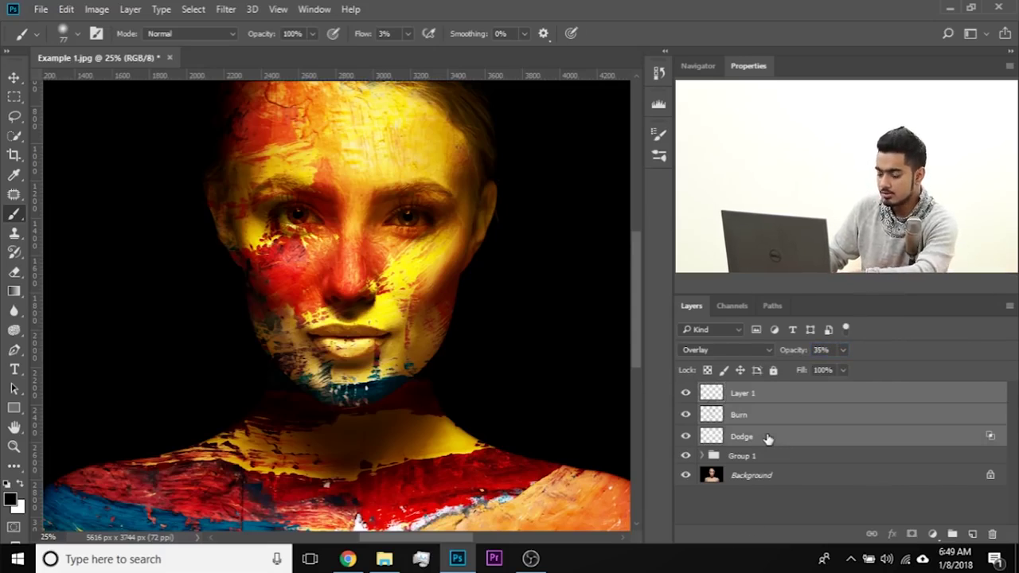
pyautogui.click(760, 394)
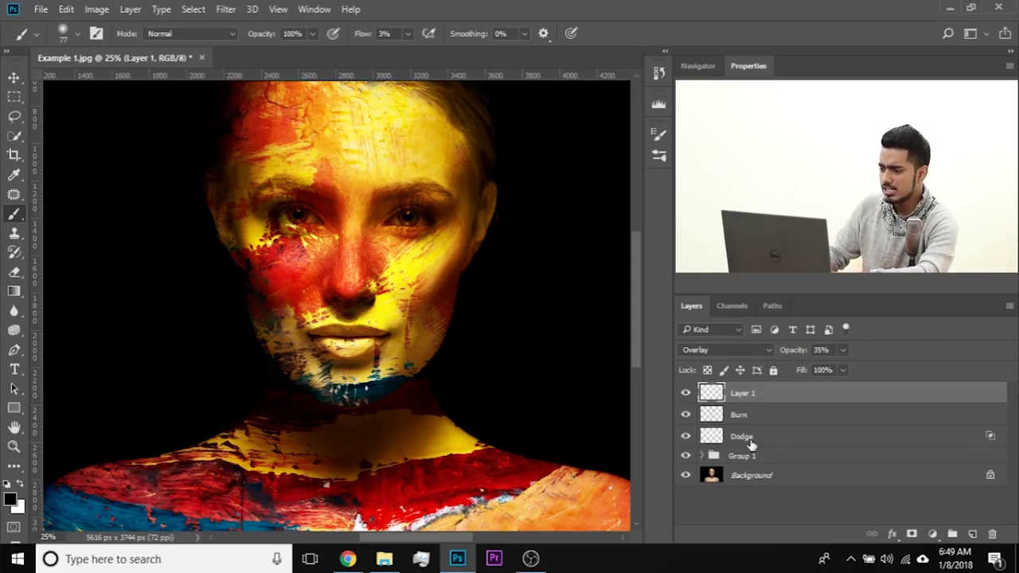
pyautogui.keyDown('shift'); pyautogui.click(751, 444); pyautogui.keyUp('shift')
pyautogui.doubleClick(743, 394)
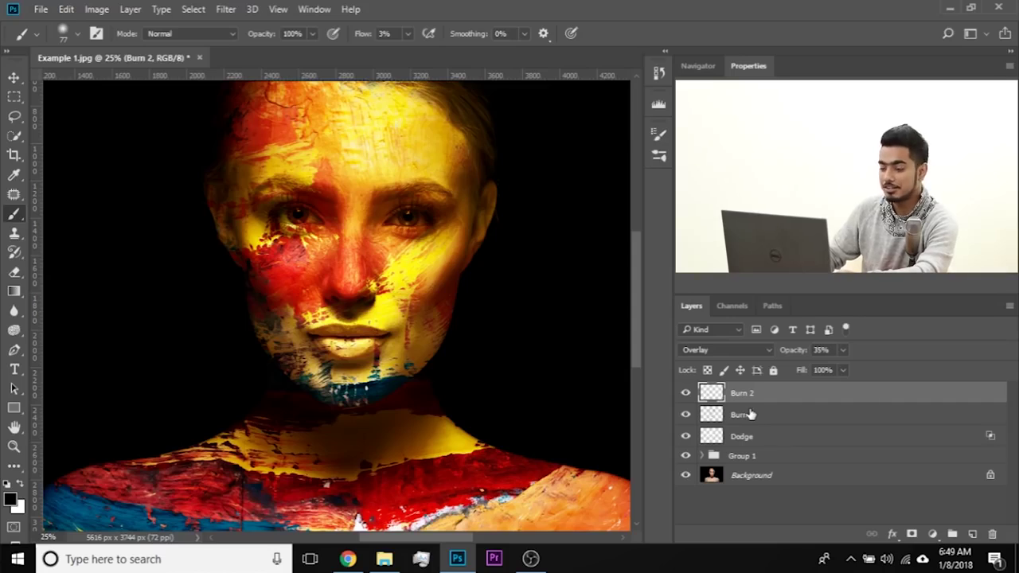
# Step: Group the Burn 2, Burn and Dodge layers and compare the portrait with the group hidden and shown
pyautogui.keyDown('shift'); pyautogui.click(760, 443); pyautogui.keyUp('shift')
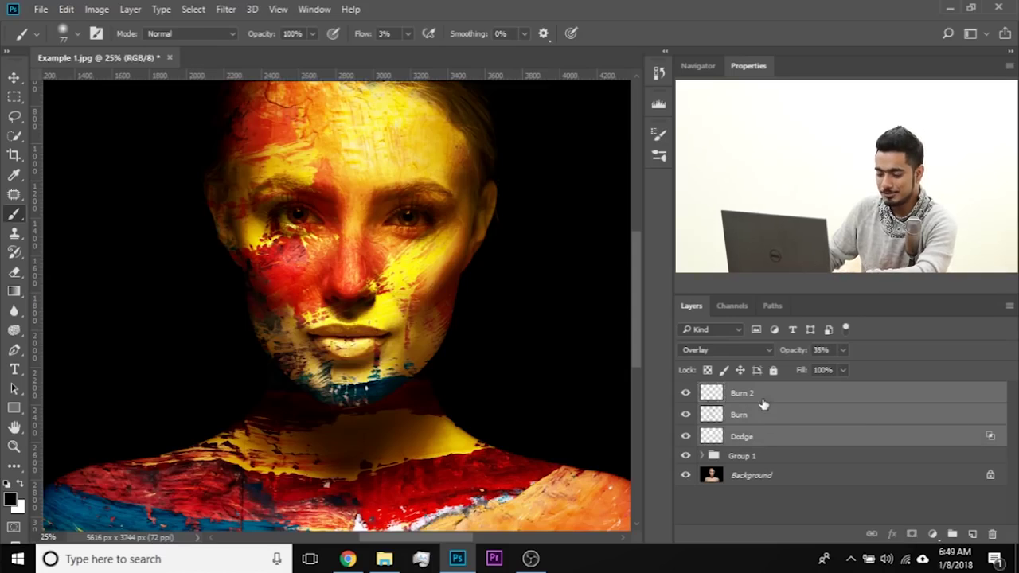
pyautogui.hotkey('ctrl', 'g')
pyautogui.click(685, 391)
pyautogui.click(685, 391)
pyautogui.click(686, 391)
pyautogui.click(685, 391)
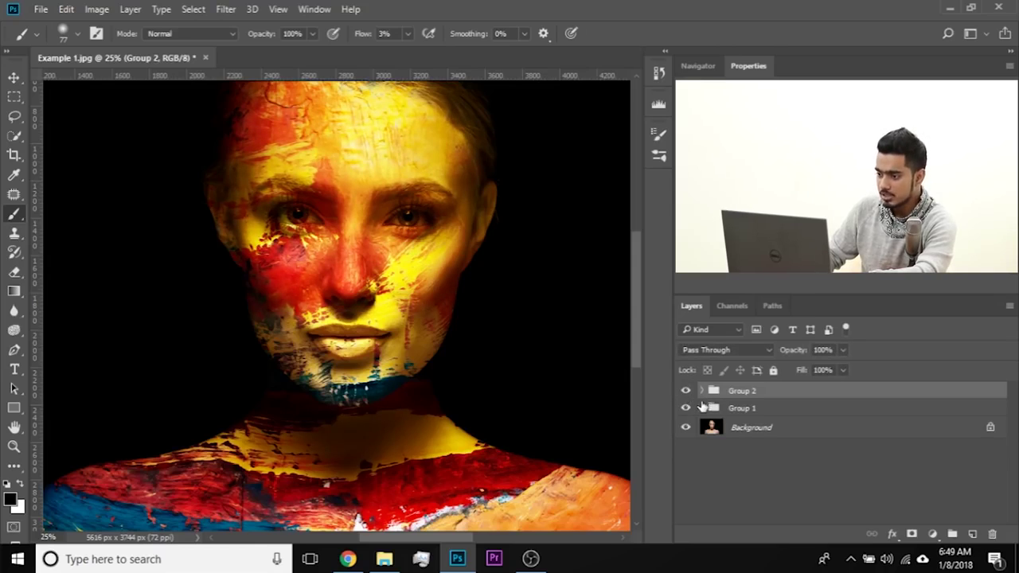
# Step: Duplicate the Dark layer from Group 1 to the top of the layer stack and set the copy's blend mode to Overlay
pyautogui.click(701, 409)
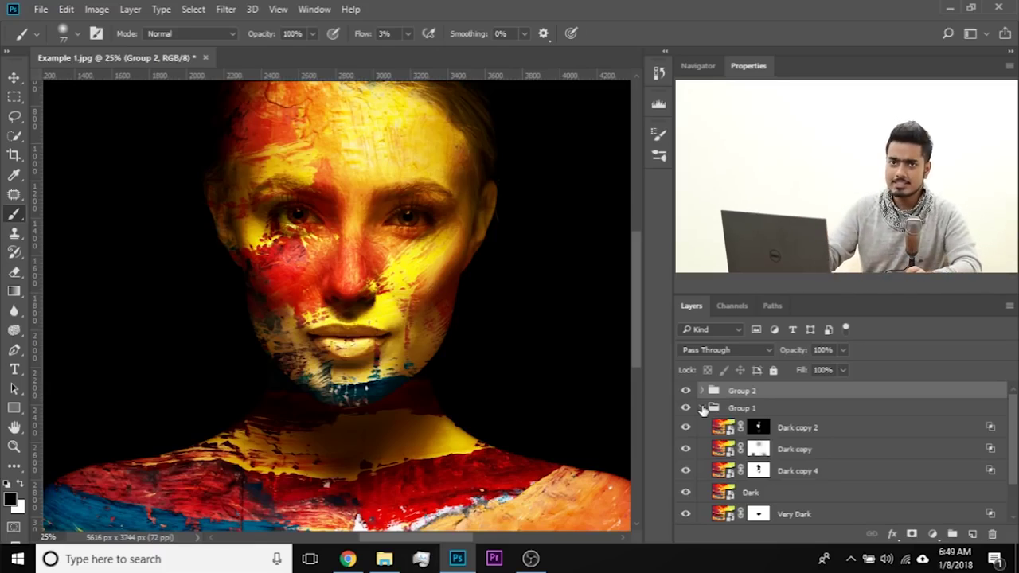
pyautogui.scroll(-1, 806, 471)
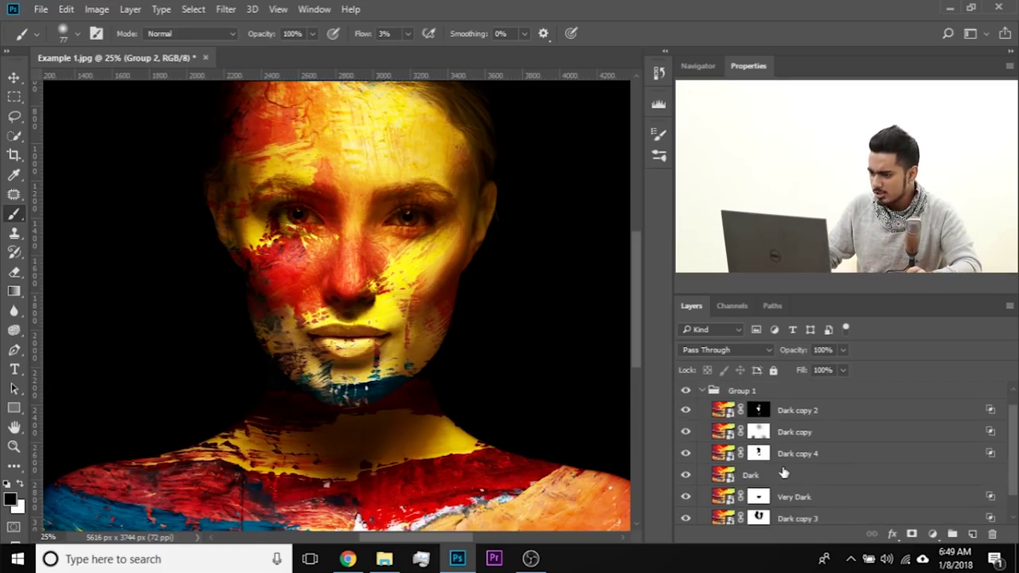
pyautogui.click(785, 474)
pyautogui.press('j')
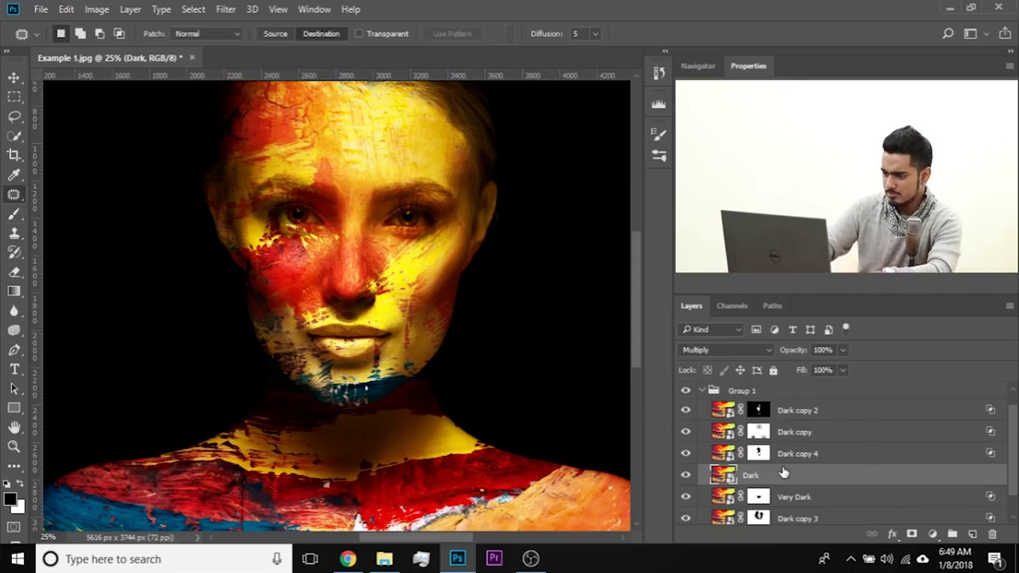
pyautogui.scroll(-1, 770, 506)
pyautogui.scroll(2, 760, 495)
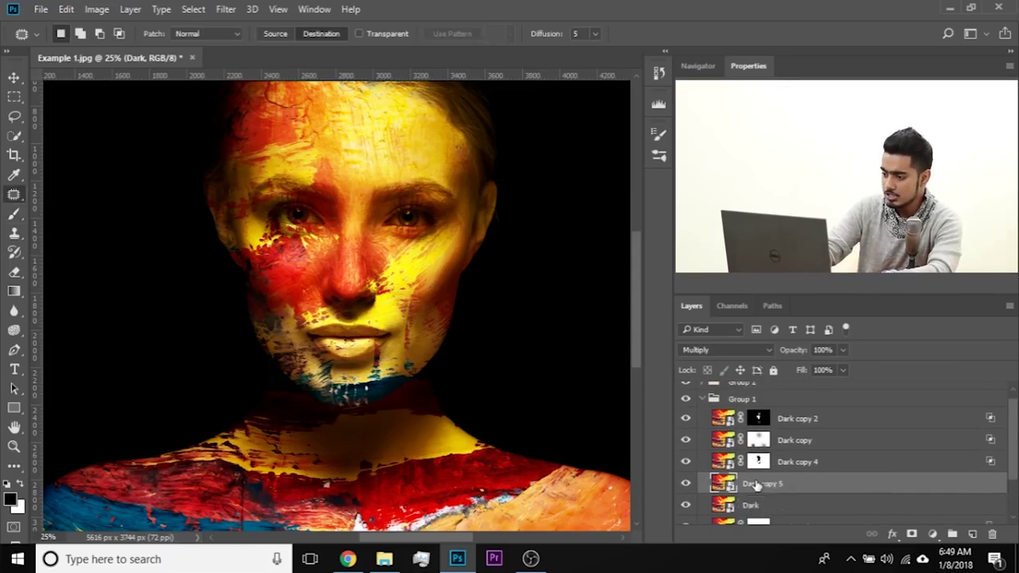
pyautogui.hotkey('ctrl', 'j')
pyautogui.moveTo(756, 486); pyautogui.dragTo(766, 388)
pyautogui.click(702, 430)
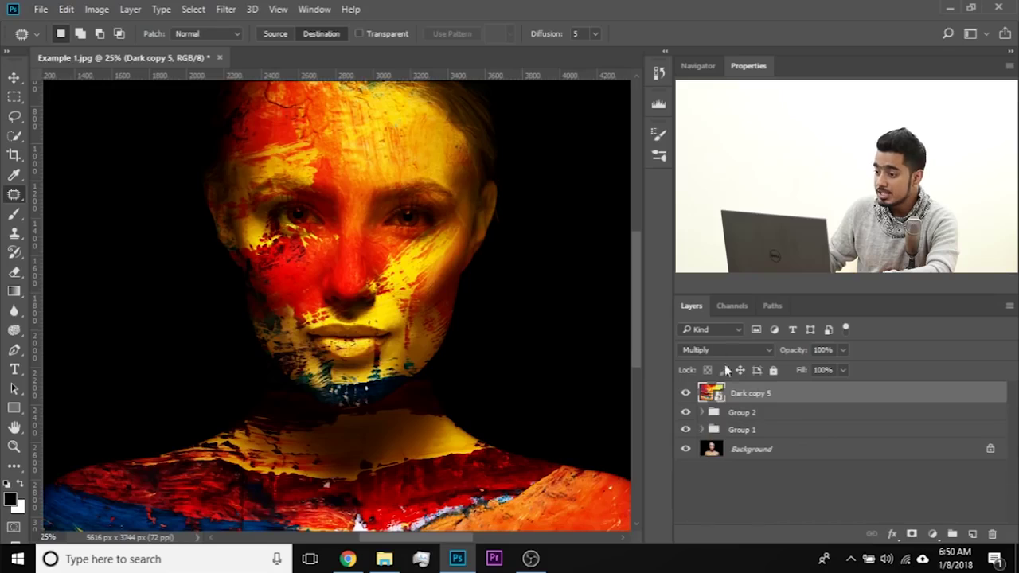
pyautogui.click(726, 350)
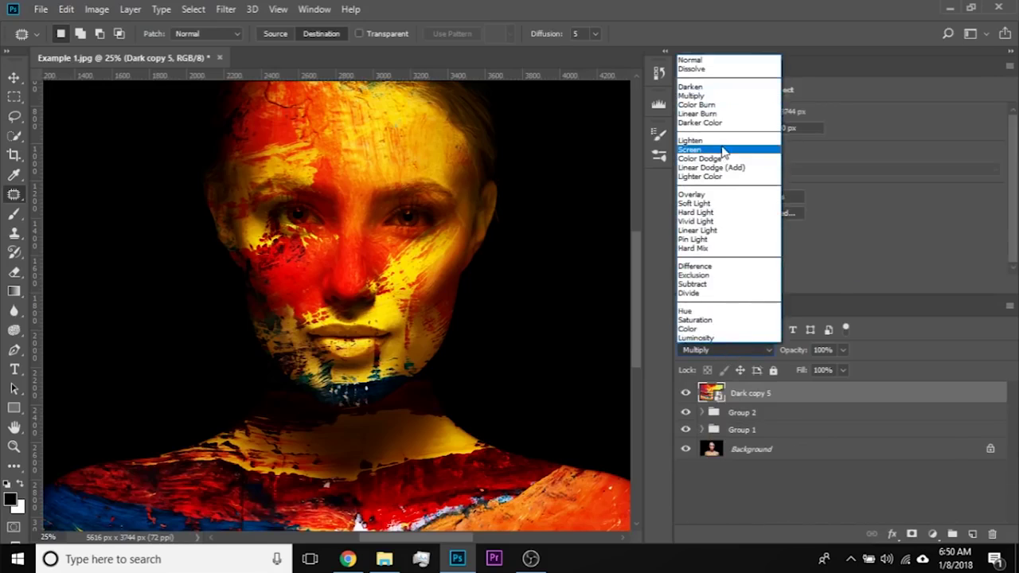
pyautogui.click(716, 194)
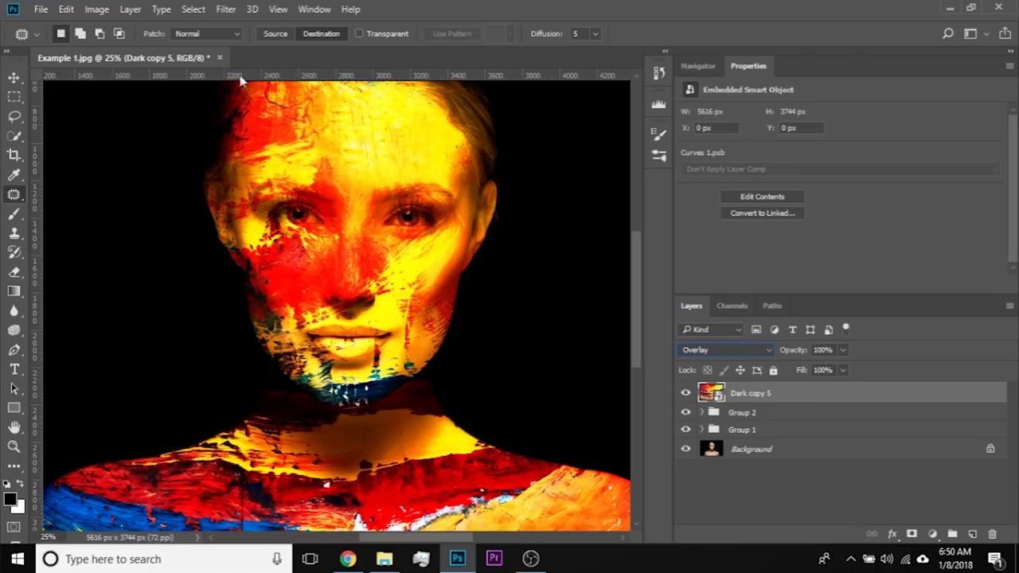
# Step: Apply a High Pass filter with a radius of 1.7 pixels to the Overlay copy of the Dark layer
pyautogui.click(226, 9)
pyautogui.moveTo(295, 307)
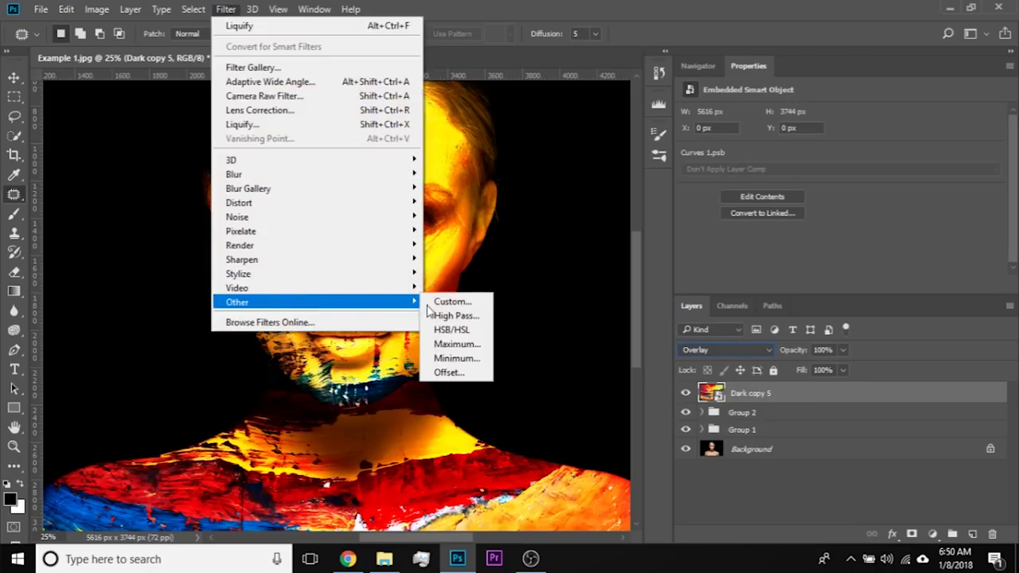
pyautogui.click(438, 316)
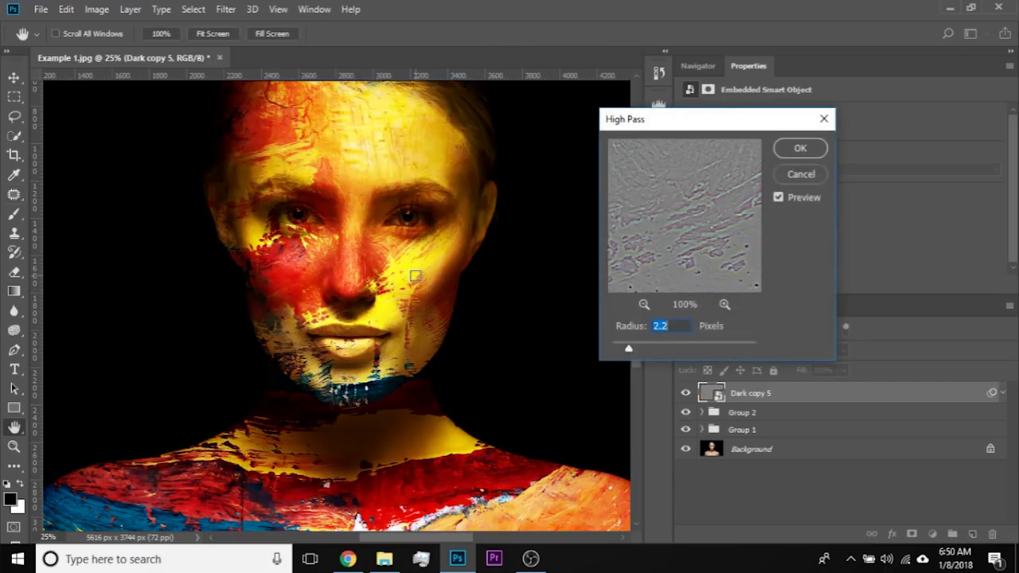
pyautogui.hotkey('ctrl', '+')
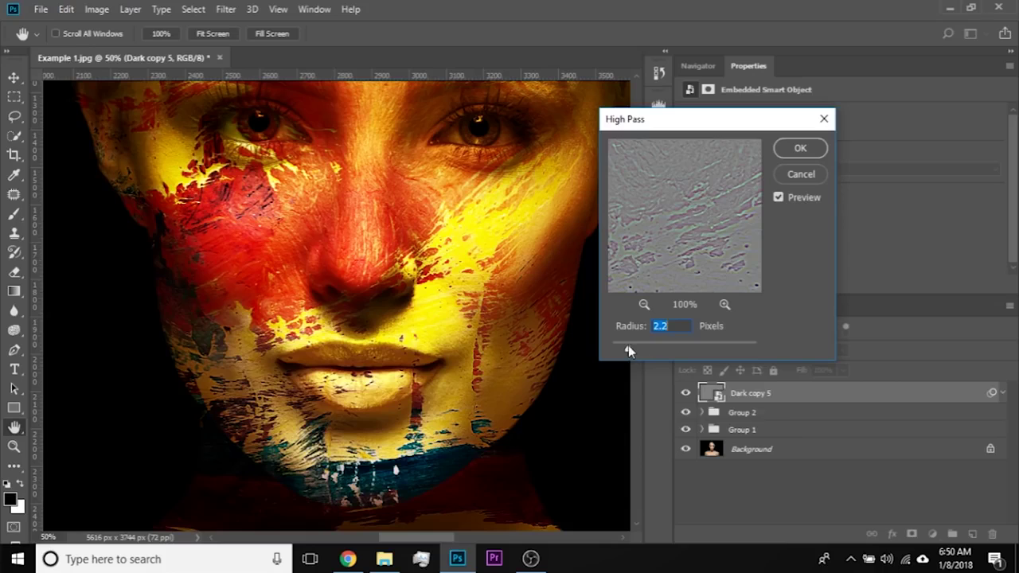
pyautogui.moveTo(632, 348); pyautogui.dragTo(614, 349)
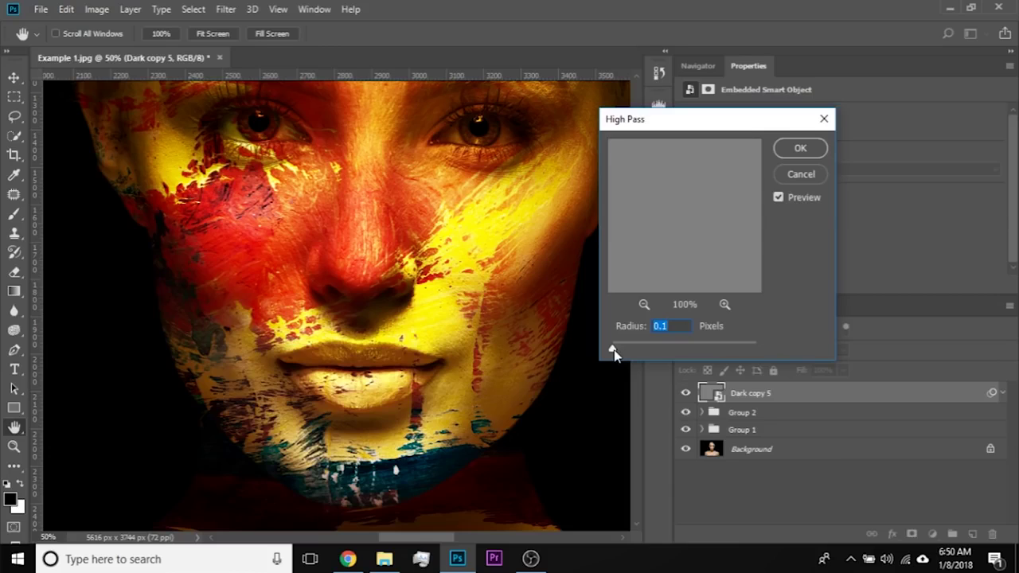
pyautogui.moveTo(616, 347); pyautogui.dragTo(627, 347)
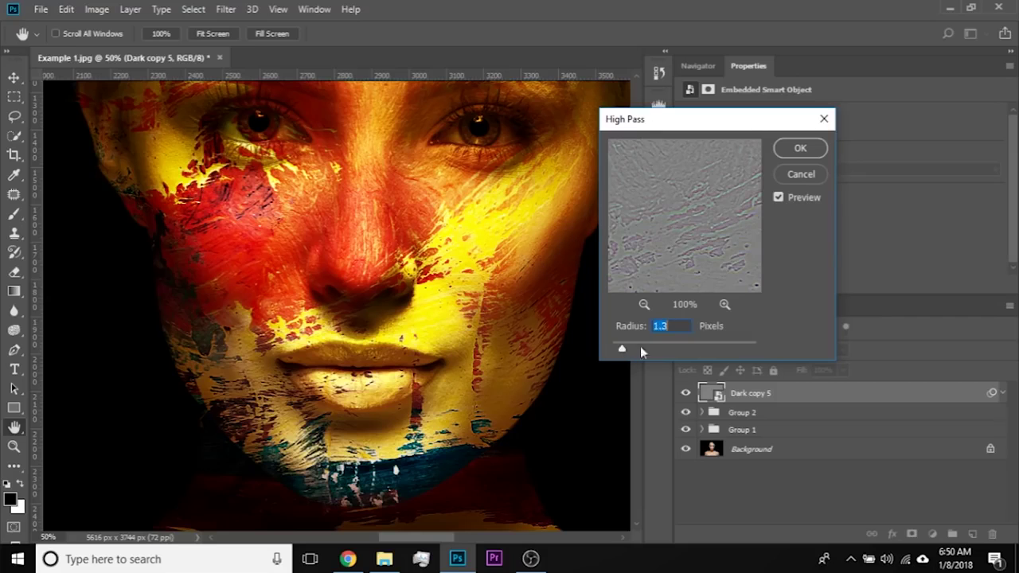
pyautogui.moveTo(641, 351); pyautogui.dragTo(676, 348)
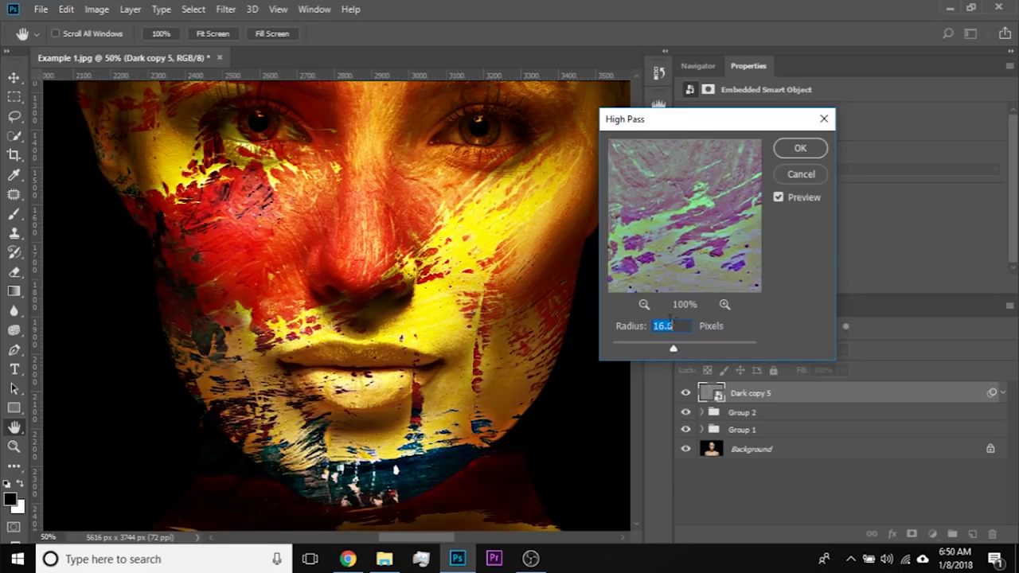
pyautogui.moveTo(626, 349)
pyautogui.mouseDown()
pyautogui.moveTo(650, 348)
pyautogui.moveTo(621, 348)
pyautogui.mouseUp()
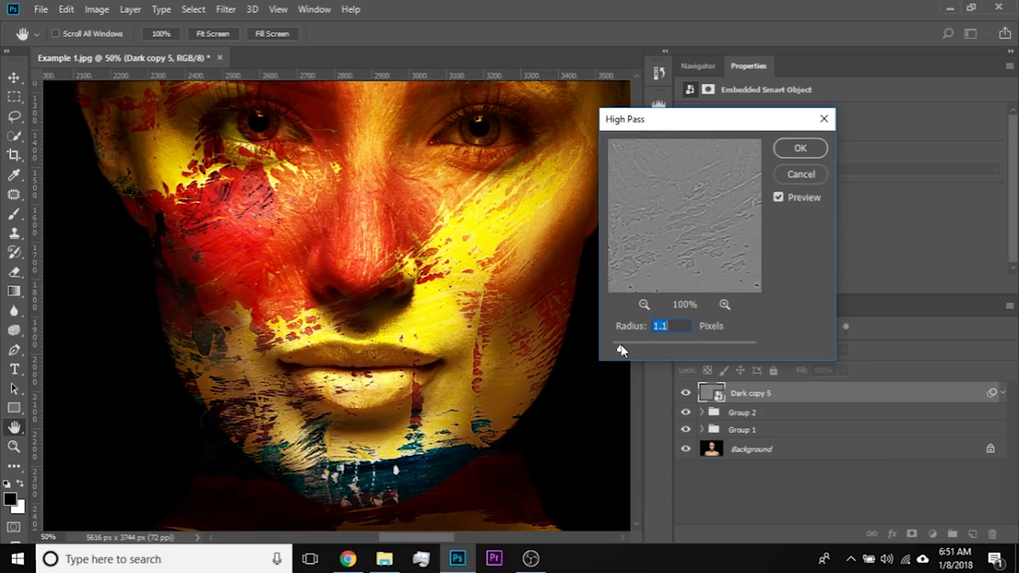
pyautogui.click(669, 349)
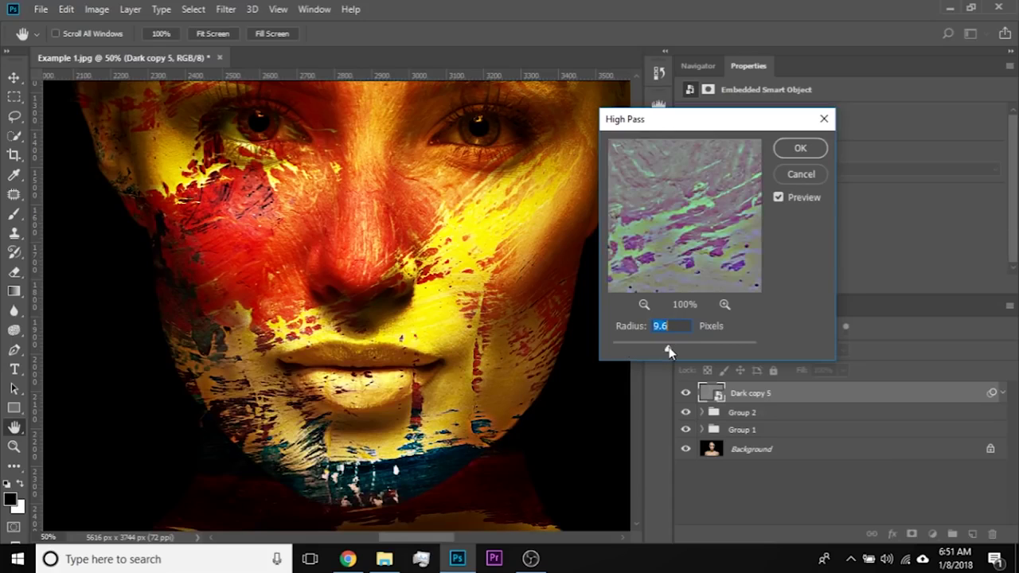
pyautogui.click(624, 349)
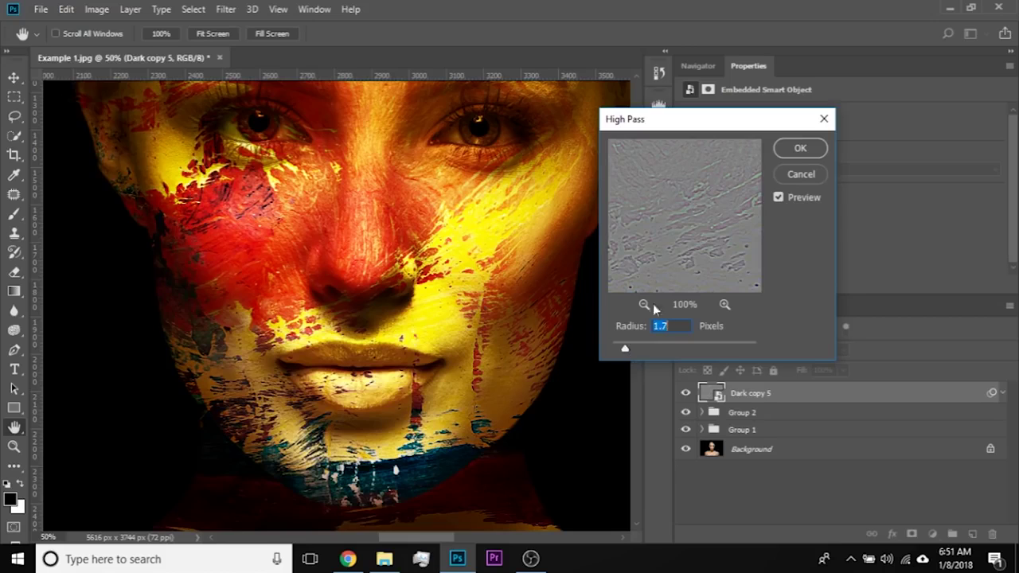
pyautogui.click(801, 149)
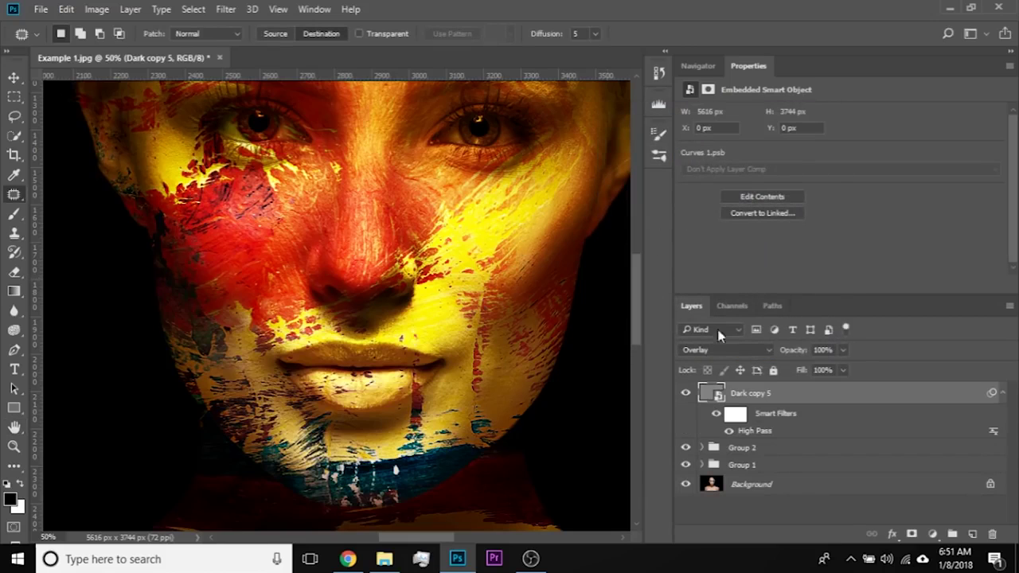
# Step: Set the High Pass layer's opacity to 39% and compare the face with Group 2 hidden and shown
pyautogui.click(844, 350)
pyautogui.moveTo(782, 371); pyautogui.dragTo(742, 369)
pyautogui.click(776, 402)
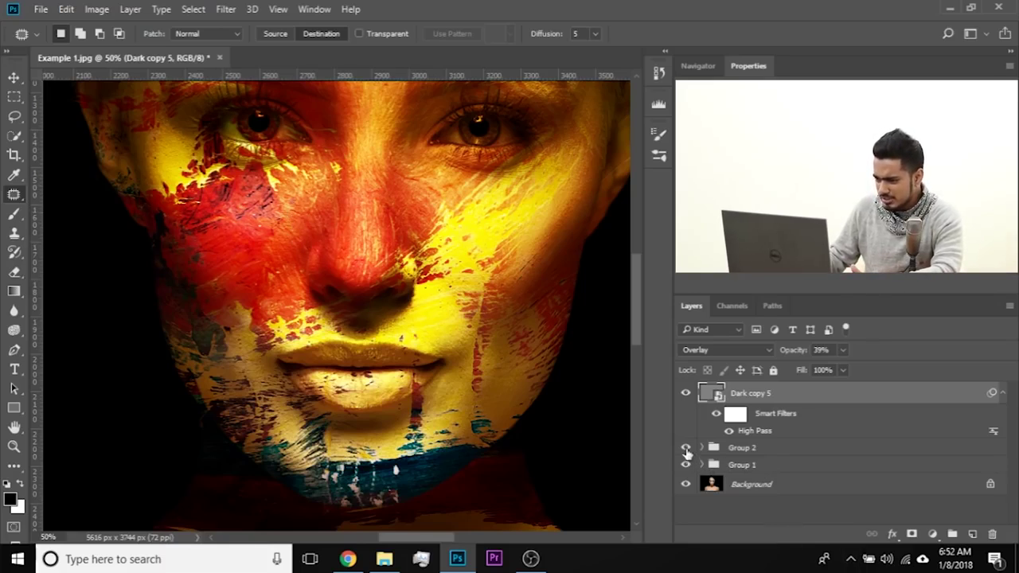
pyautogui.click(687, 450)
pyautogui.click(688, 450)
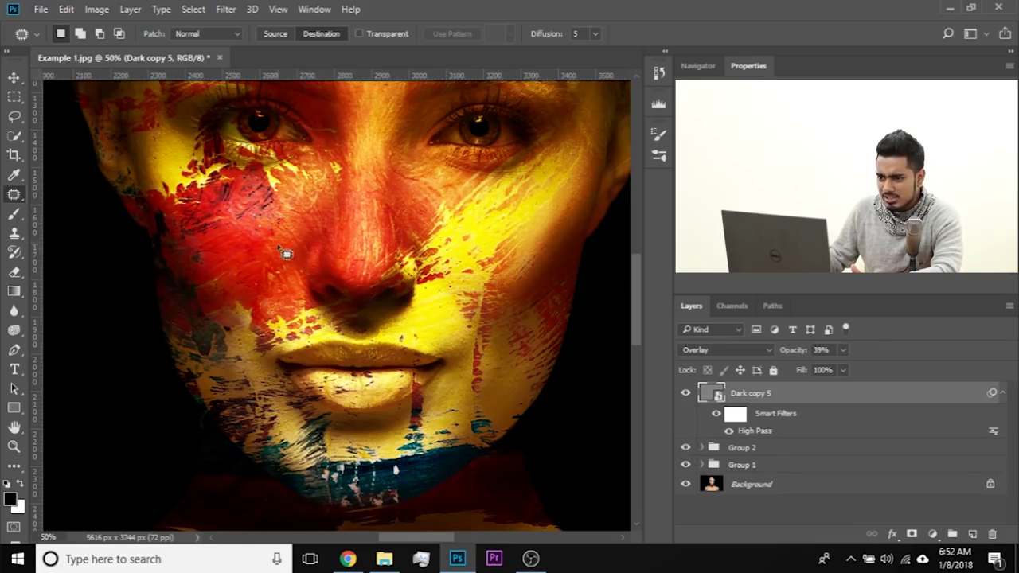
pyautogui.click(687, 450)
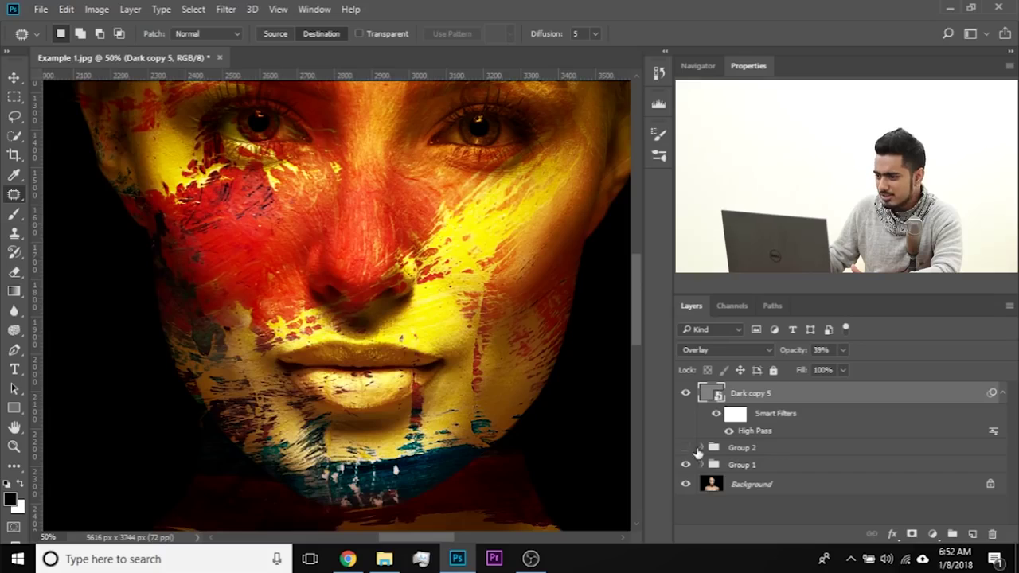
pyautogui.click(686, 450)
# Step: Duplicate the Dark layer from Group 1 again, place the copy between Group 2 and the High Pass layer, and compare it hidden and shown
pyautogui.click(701, 465)
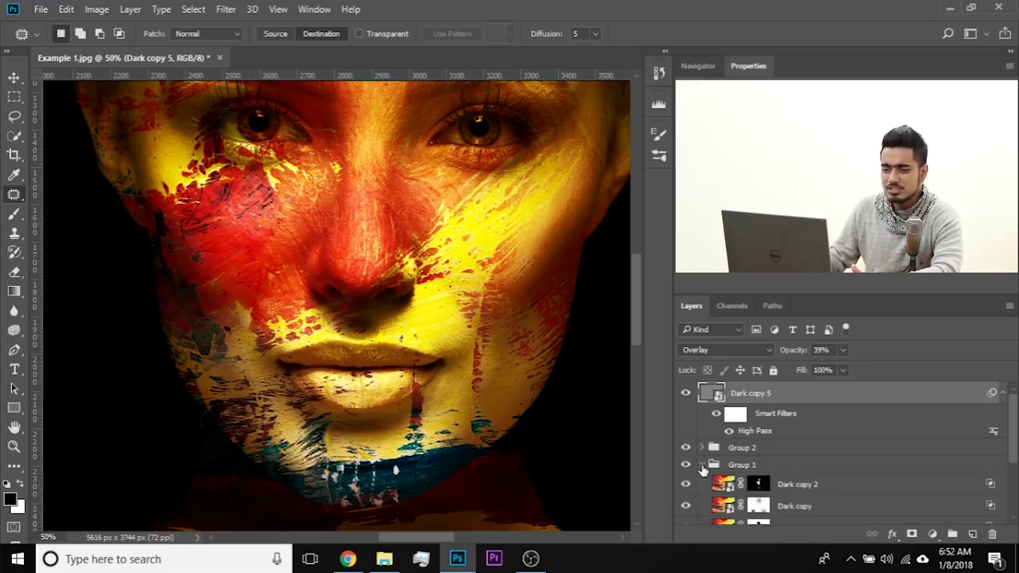
pyautogui.scroll(-3, 702, 470)
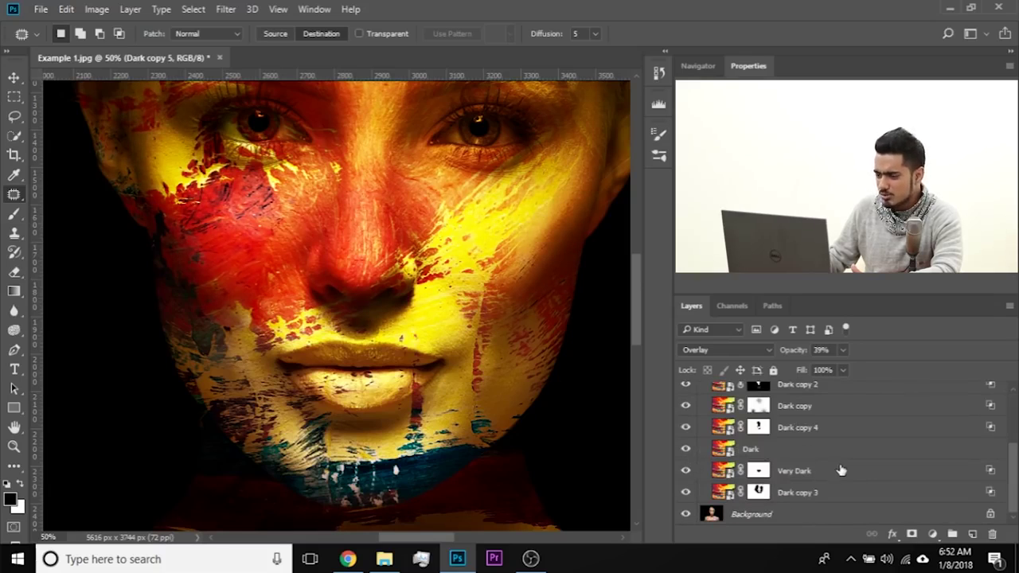
pyautogui.moveTo(858, 456); pyautogui.dragTo(971, 534)
pyautogui.moveTo(785, 450); pyautogui.dragTo(783, 407)
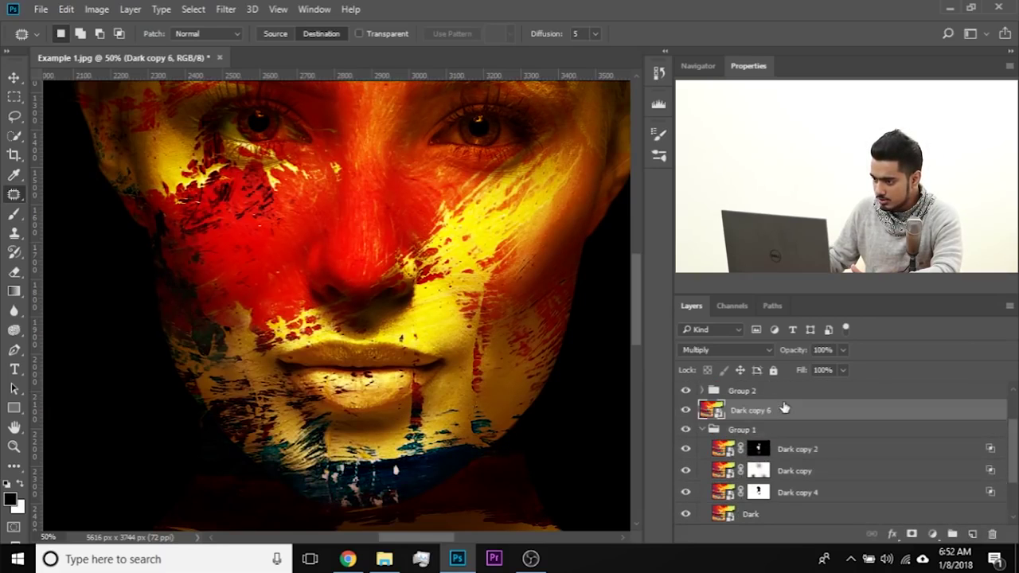
pyautogui.scroll(3, 684, 469)
pyautogui.moveTo(741, 472); pyautogui.dragTo(765, 444)
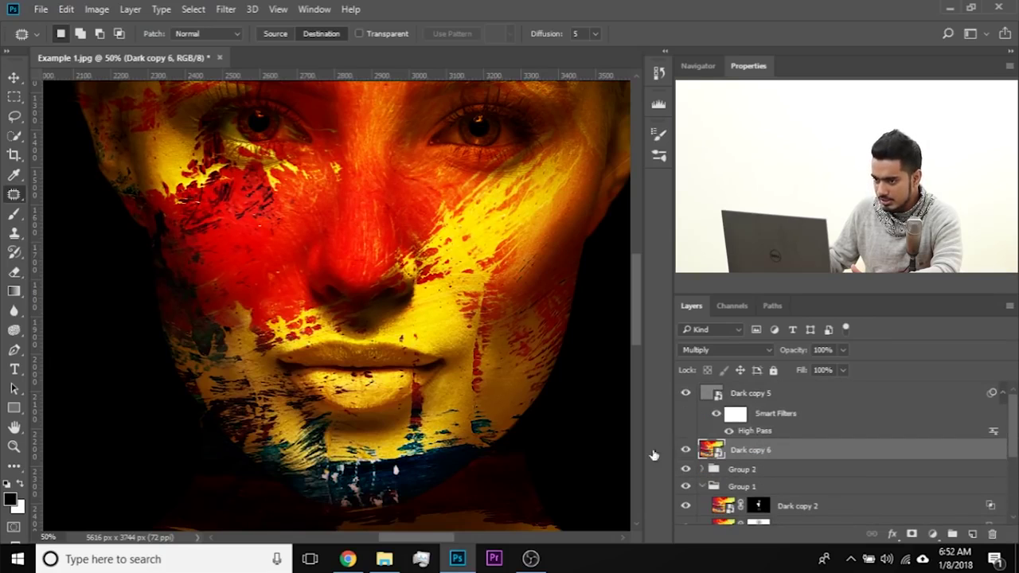
pyautogui.click(686, 451)
pyautogui.click(686, 452)
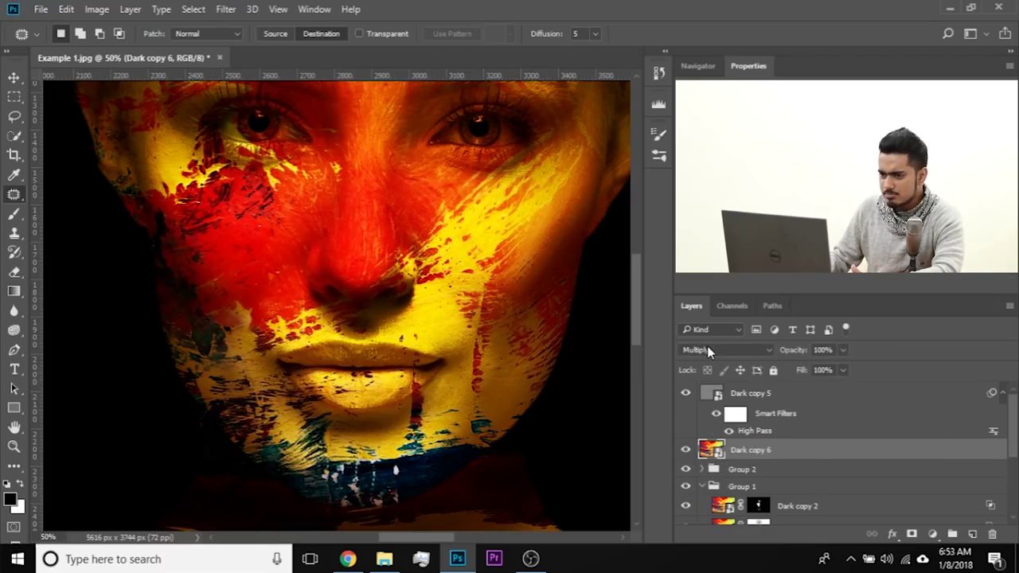
# Step: Set the opacity of the Multiply layer Dark copy 6 to 52% and add a black layer mask to it
pyautogui.click(844, 350)
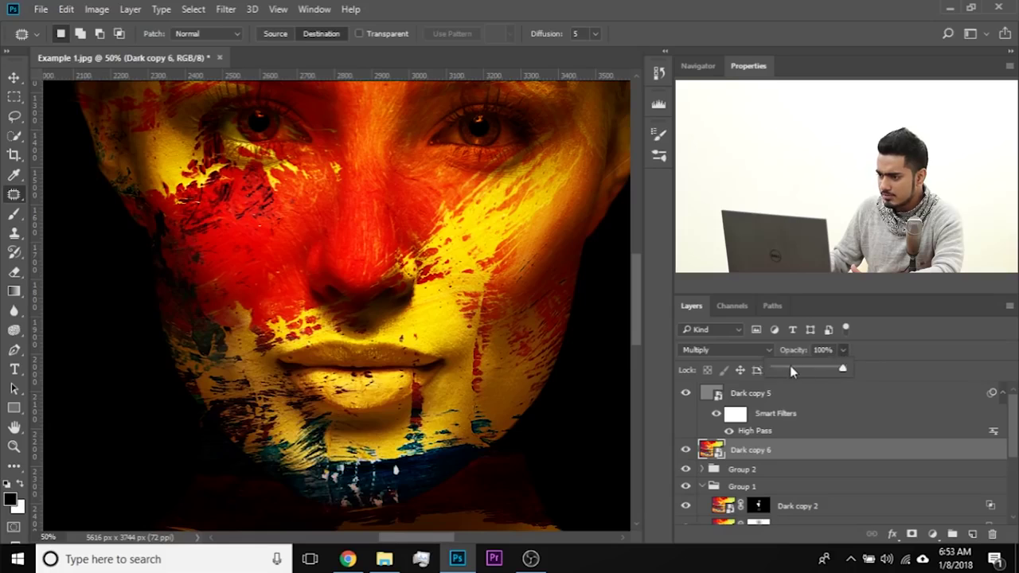
pyautogui.moveTo(779, 371); pyautogui.dragTo(808, 369)
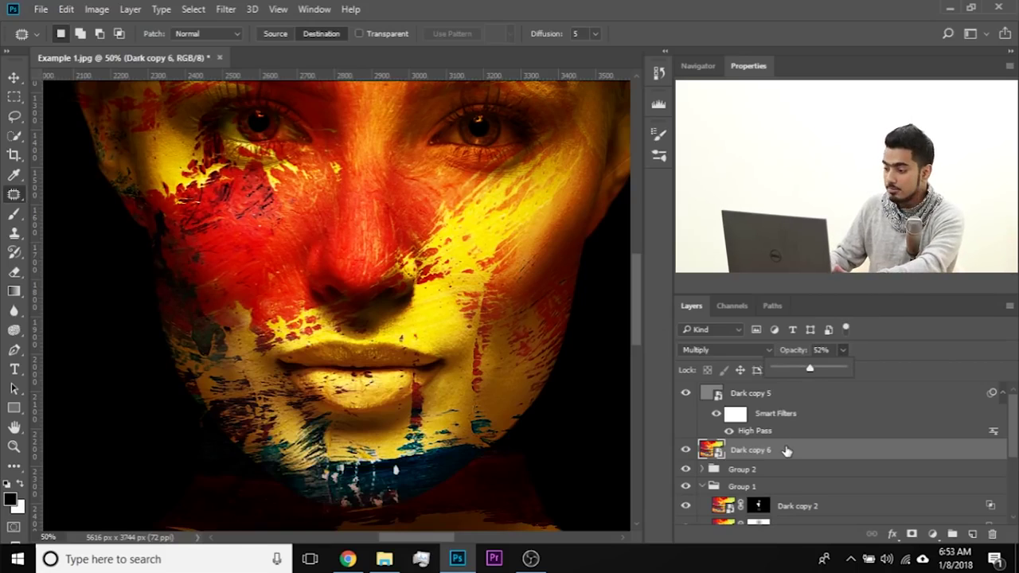
pyautogui.keyDown('alt'); pyautogui.click(912, 534); pyautogui.keyUp('alt')
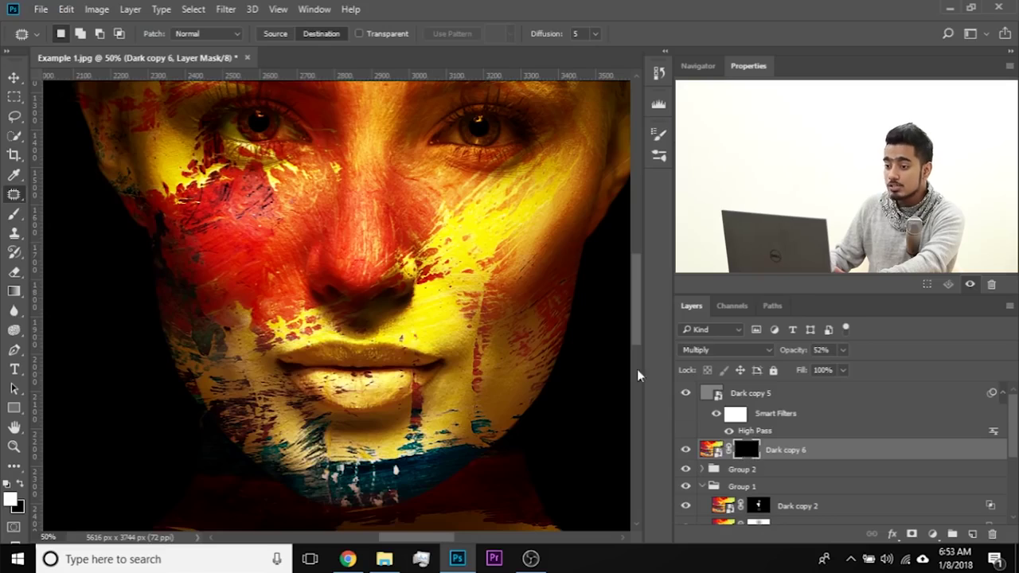
# Step: Brush white with a soft 301-pixel tip at 3% flow on the Dark copy 6 mask over the red cheek
pyautogui.click(13, 214)
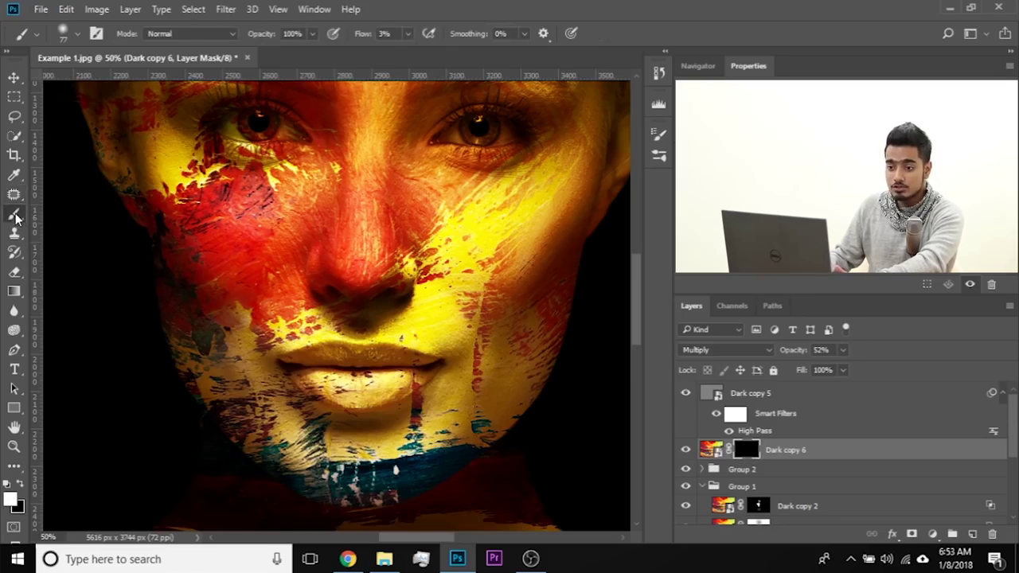
pyautogui.keyDown('alt'); pyautogui.rightClick(205, 224); pyautogui.keyUp('alt')
pyautogui.moveTo(205, 224)
pyautogui.mouseDown()
pyautogui.moveTo(259, 228)
pyautogui.moveTo(275, 212)
pyautogui.mouseUp()
pyautogui.press('x')
pyautogui.press('x')
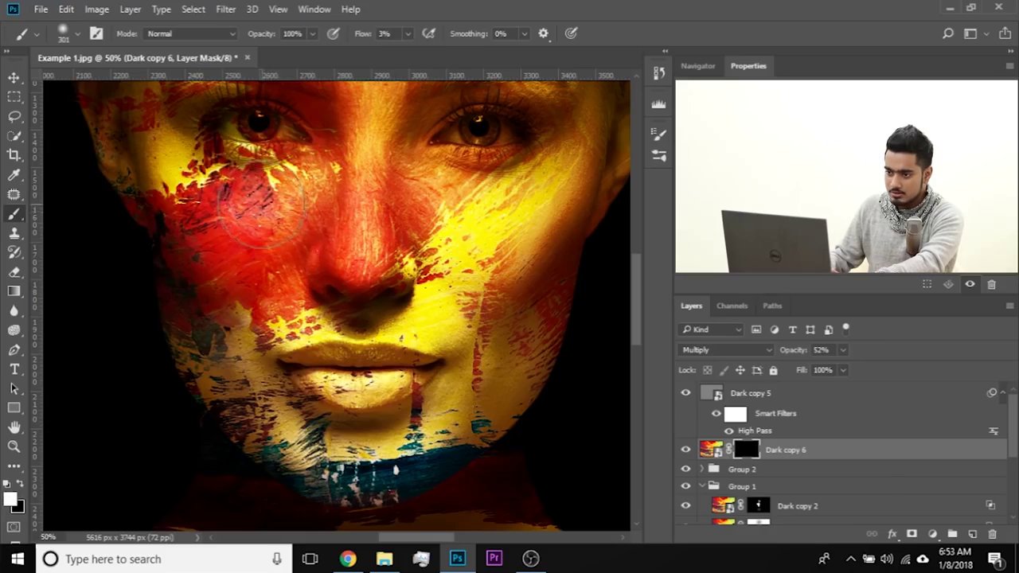
pyautogui.moveTo(265, 217)
pyautogui.mouseDown()
pyautogui.moveTo(288, 197)
pyautogui.moveTo(264, 214)
pyautogui.moveTo(224, 228)
pyautogui.mouseUp()
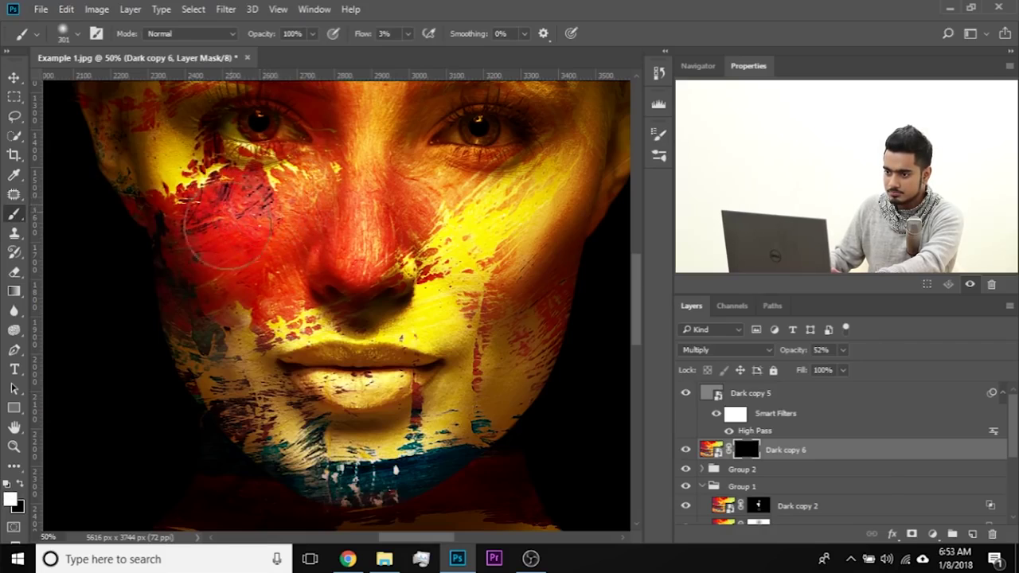
# Step: Raise the brush flow to 11%, reveal more of Dark copy 6 on the cheek beside the nose, and compare it hidden and shown
pyautogui.click(406, 35)
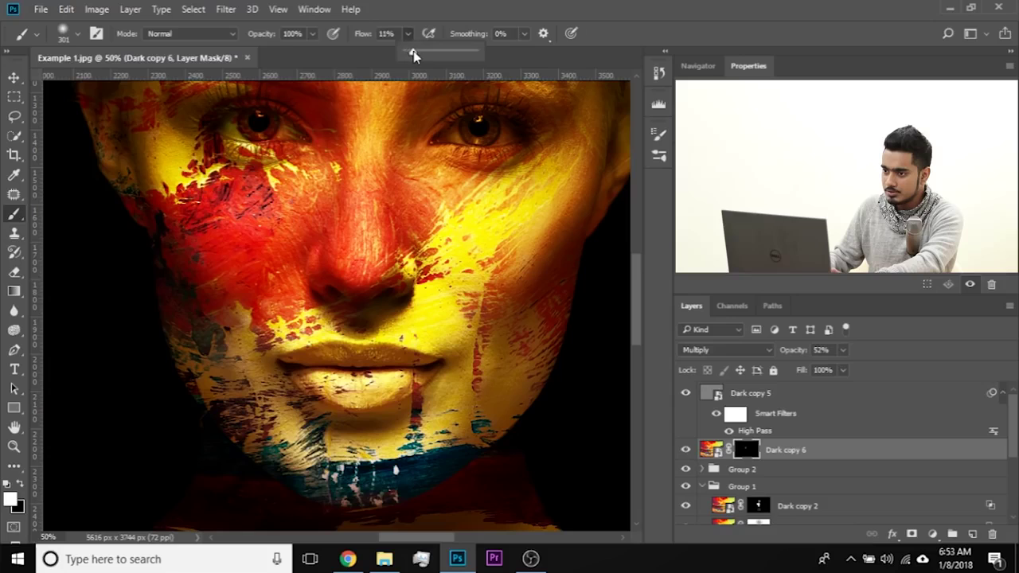
pyautogui.moveTo(263, 196)
pyautogui.mouseDown()
pyautogui.moveTo(322, 161)
pyautogui.moveTo(286, 211)
pyautogui.mouseUp()
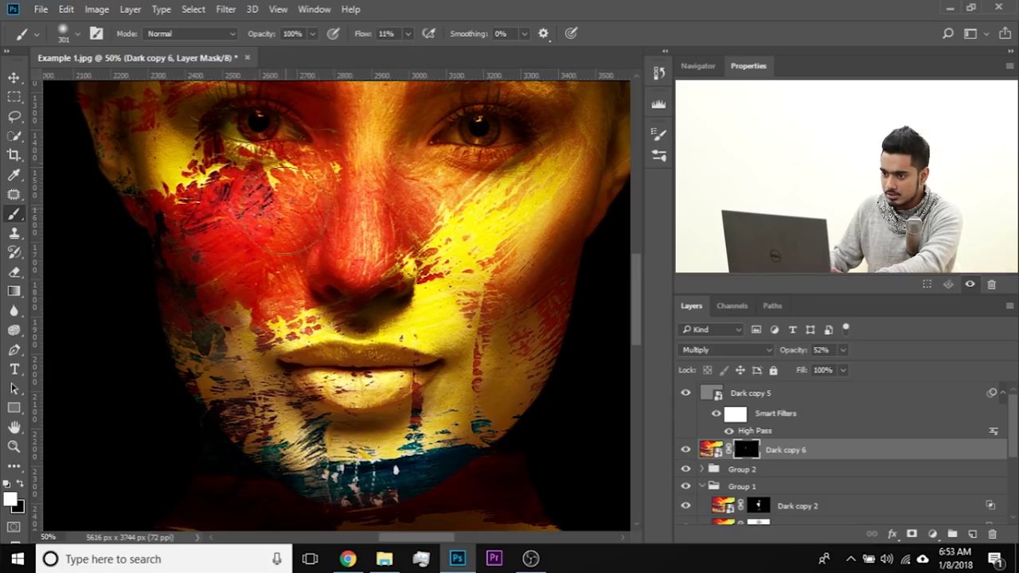
pyautogui.click(687, 454)
pyautogui.click(686, 454)
pyautogui.moveTo(325, 262); pyautogui.dragTo(278, 312)
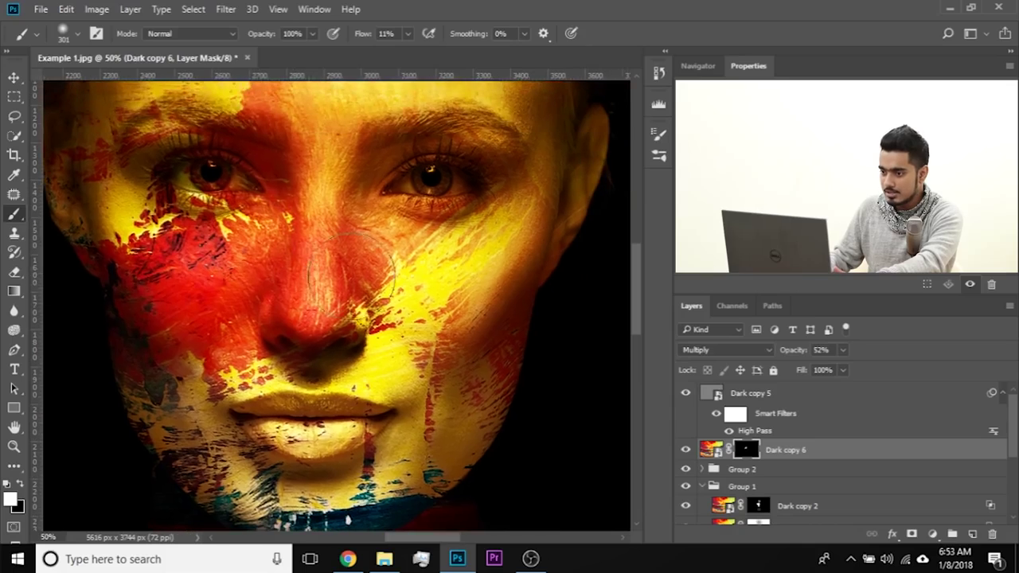
# Step: Paint white on the Dark copy 6 mask over the bright areas of the nose, other cheek and forehead, using a 201-pixel brush
pyautogui.click(399, 253)
pyautogui.moveTo(359, 410)
pyautogui.mouseDown()
pyautogui.moveTo(389, 340)
pyautogui.moveTo(331, 375)
pyautogui.moveTo(376, 362)
pyautogui.mouseUp()
pyautogui.moveTo(425, 322); pyautogui.dragTo(410, 480)
pyautogui.moveTo(417, 280); pyautogui.dragTo(420, 421)
pyautogui.moveTo(327, 276)
pyautogui.mouseDown()
pyautogui.moveTo(370, 276)
pyautogui.moveTo(343, 302)
pyautogui.moveTo(367, 293)
pyautogui.moveTo(395, 254)
pyautogui.moveTo(397, 225)
pyautogui.moveTo(329, 152)
pyautogui.moveTo(381, 176)
pyautogui.mouseUp()
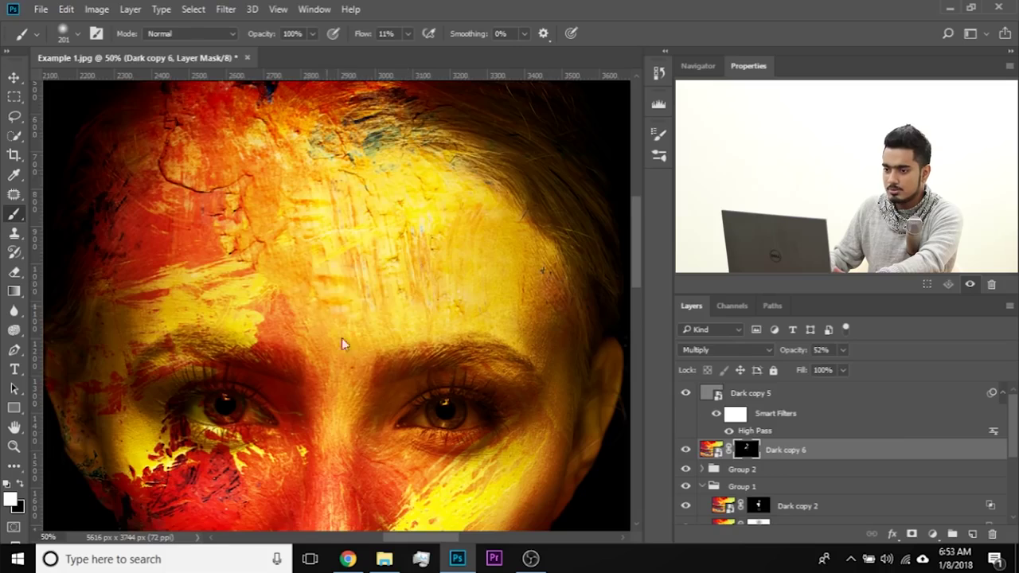
pyautogui.moveTo(332, 320); pyautogui.dragTo(348, 136)
pyautogui.moveTo(358, 257); pyautogui.dragTo(405, 255)
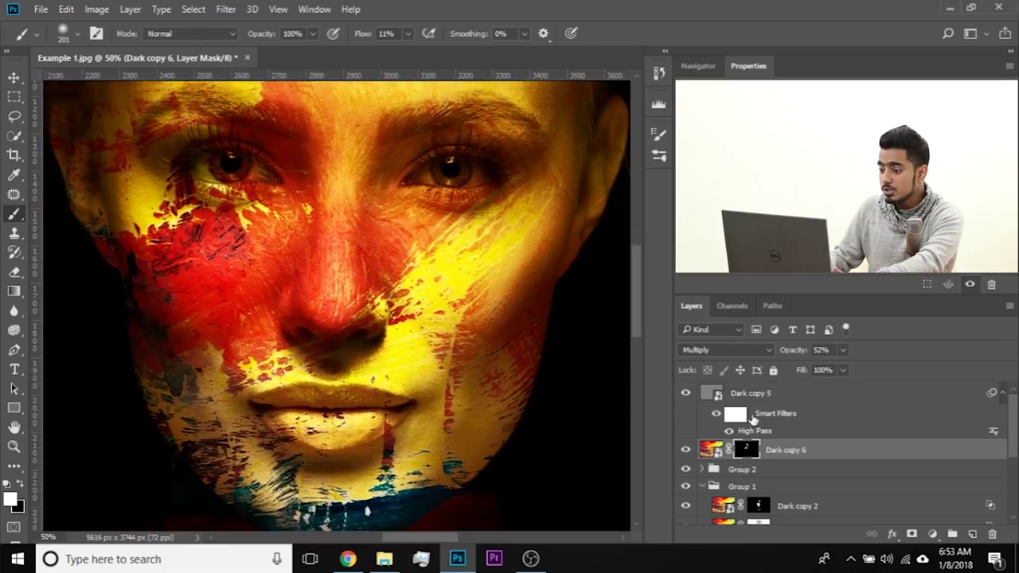
# Step: Group all layers above the Background and compare the portrait with the new group hidden and shown
pyautogui.click(806, 399)
pyautogui.scroll(-5, 852, 498)
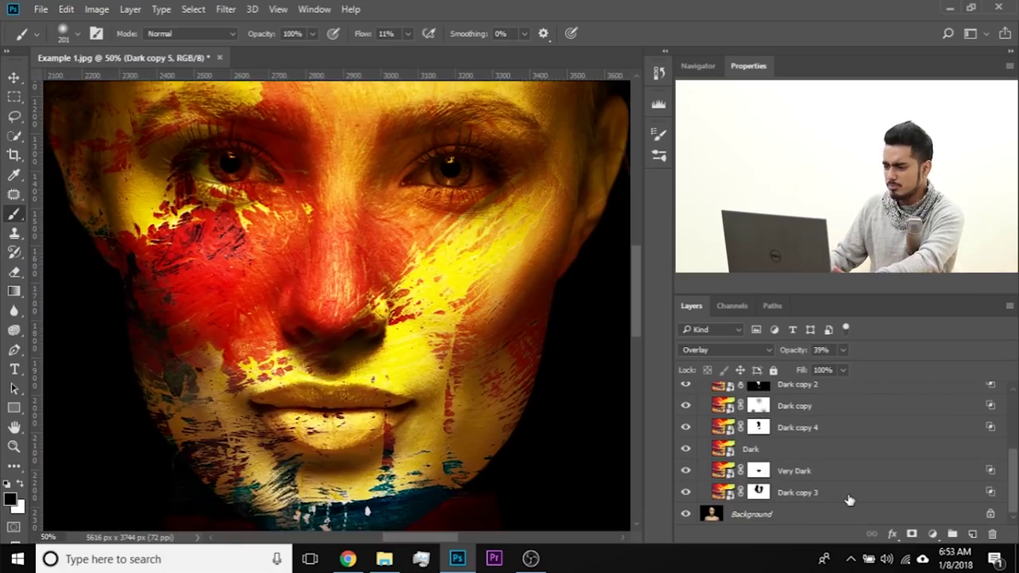
pyautogui.scroll(5, 848, 500)
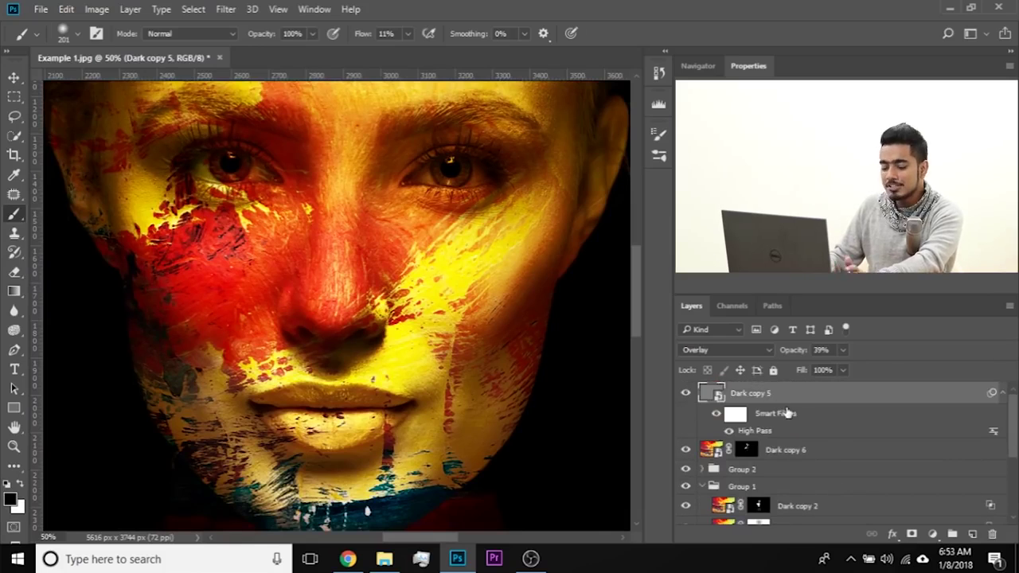
pyautogui.scroll(-5, 823, 446)
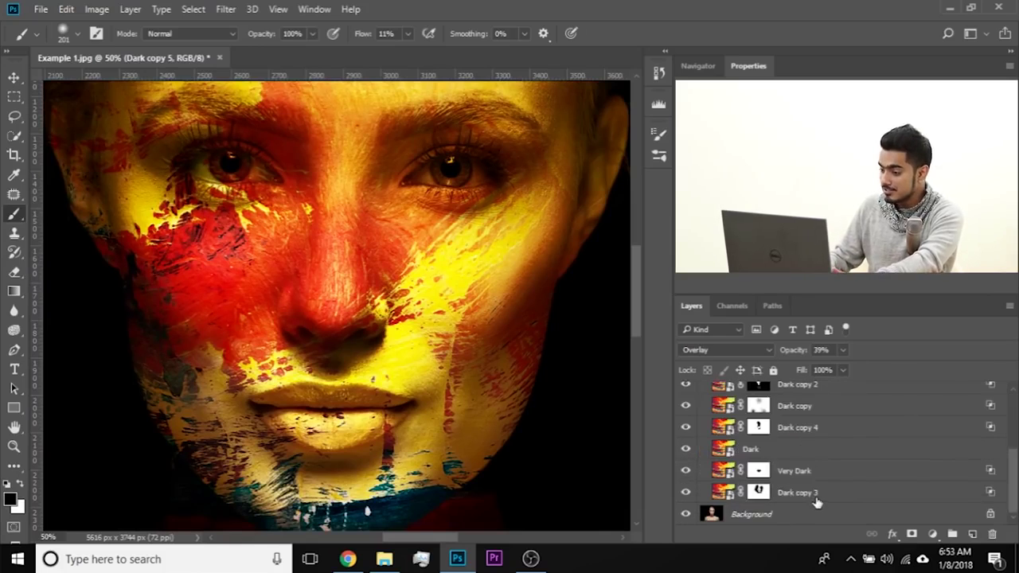
pyautogui.keyDown('shift'); pyautogui.click(778, 493); pyautogui.keyUp('shift')
pyautogui.scroll(5, 792, 452)
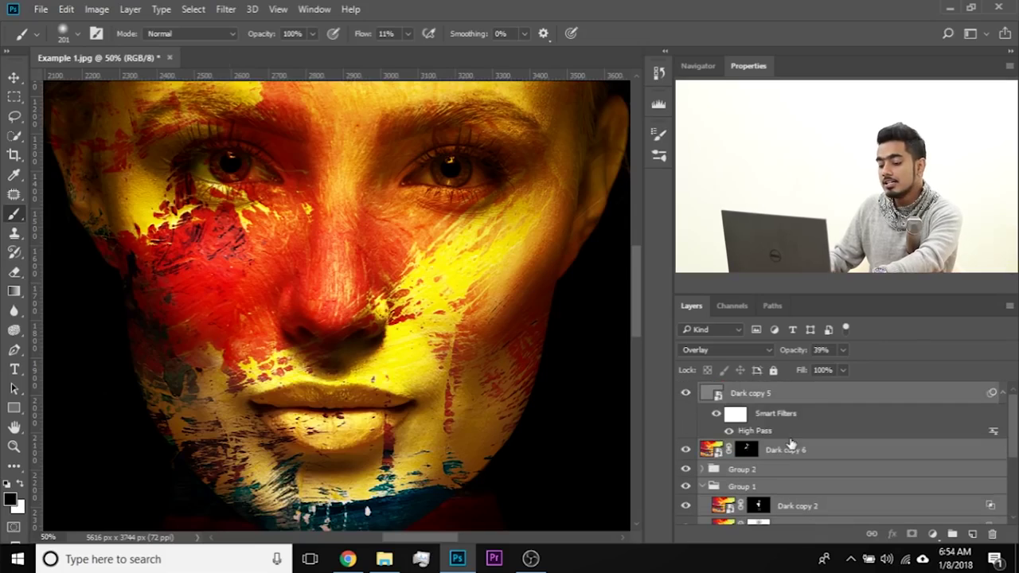
pyautogui.hotkey('ctrl', 'g')
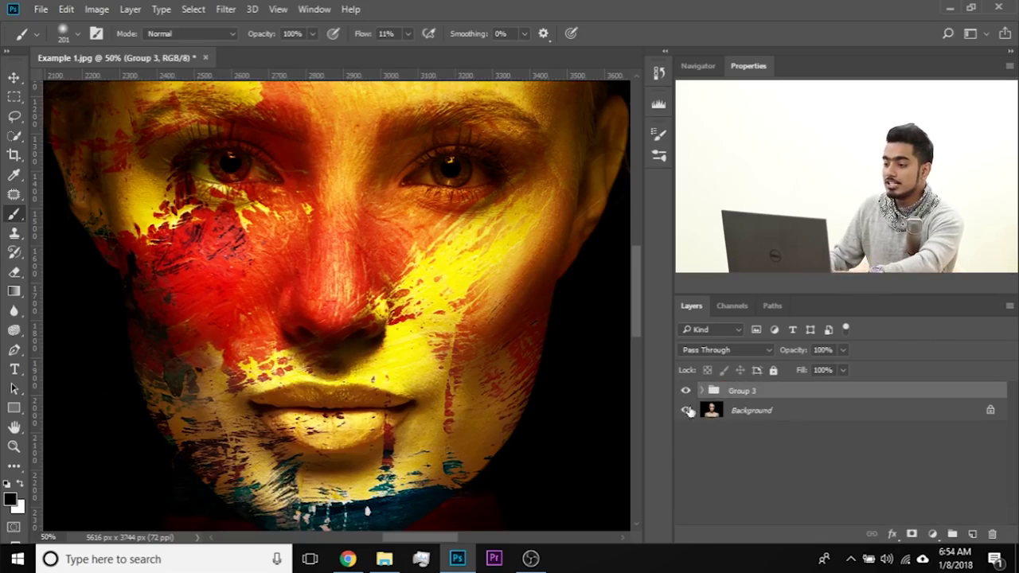
pyautogui.click(684, 391)
pyautogui.click(684, 391)
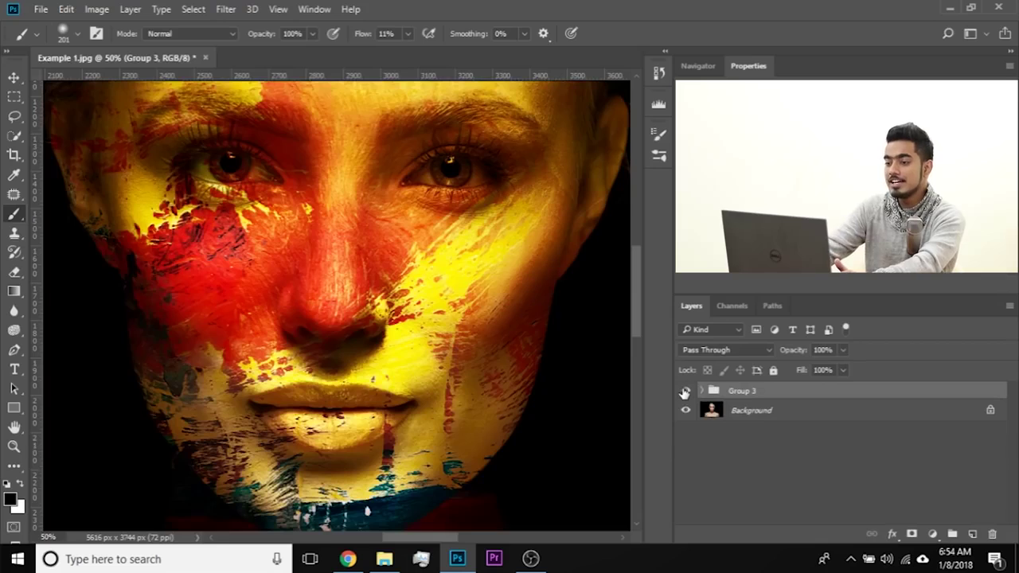
pyautogui.hotkey('ctrl', '-')
pyautogui.hotkey('ctrl', '+')
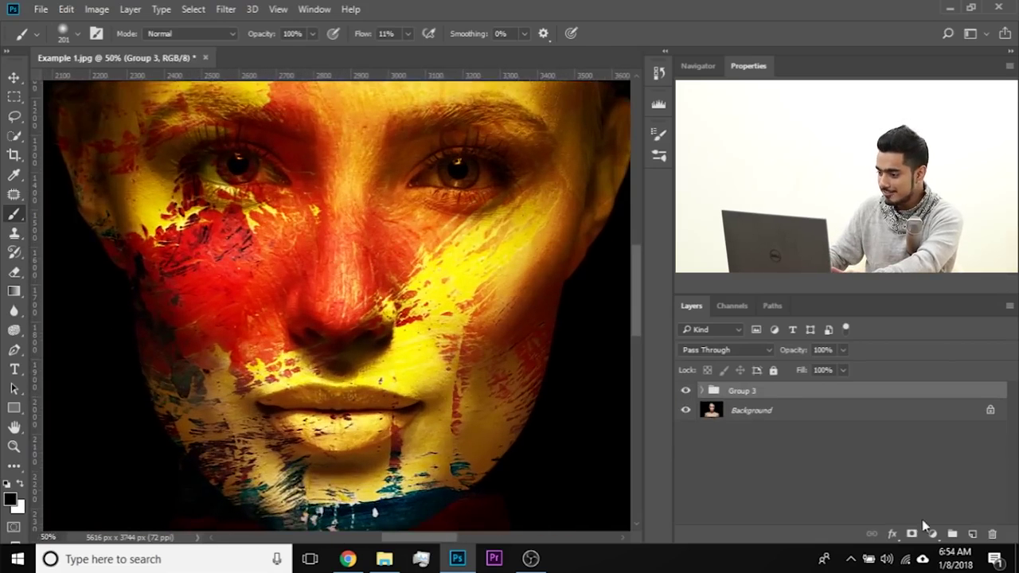
# Step: Add a white layer mask to Group 3 and prepare a black 27-pixel brush for the eye above the red cheek
pyautogui.click(911, 535)
pyautogui.scroll(3, 307, 353)
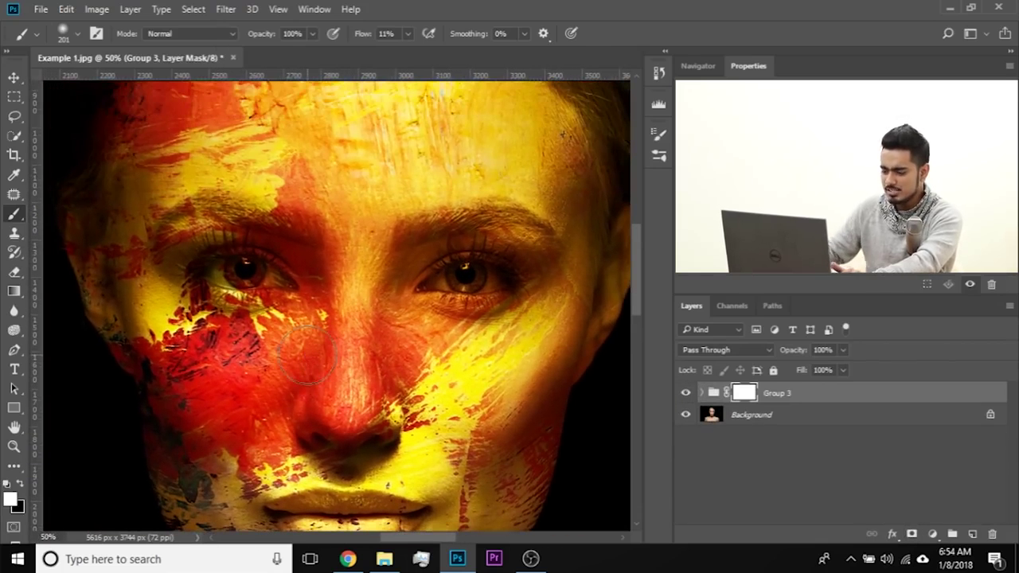
pyautogui.scroll(3, 306, 354)
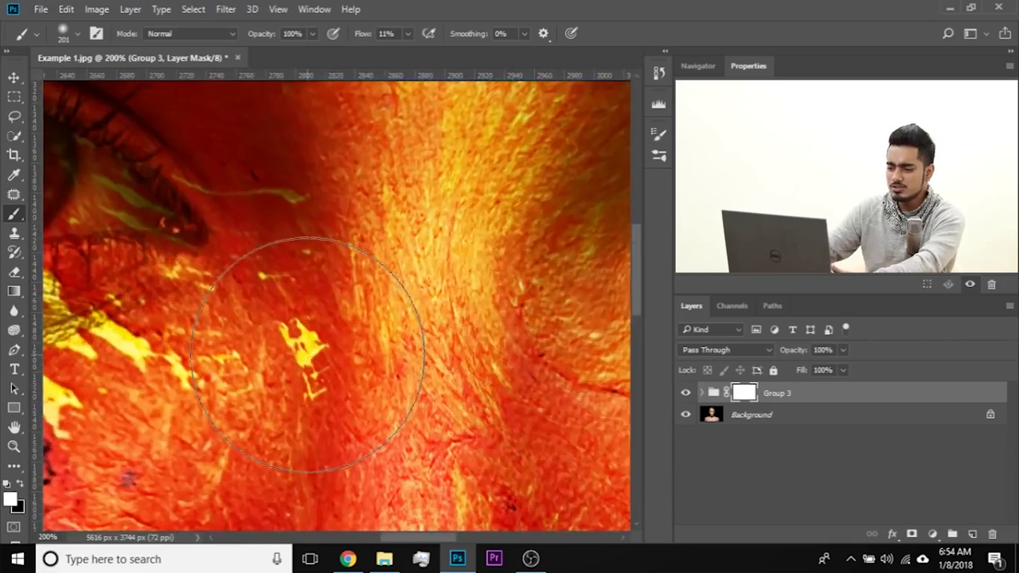
pyautogui.moveTo(239, 308); pyautogui.dragTo(595, 379)
pyautogui.moveTo(330, 289); pyautogui.dragTo(200, 265)
pyautogui.press('x')
pyautogui.moveTo(277, 257)
pyautogui.mouseDown()
pyautogui.moveTo(340, 220)
pyautogui.moveTo(279, 228)
pyautogui.moveTo(291, 233)
pyautogui.mouseUp()
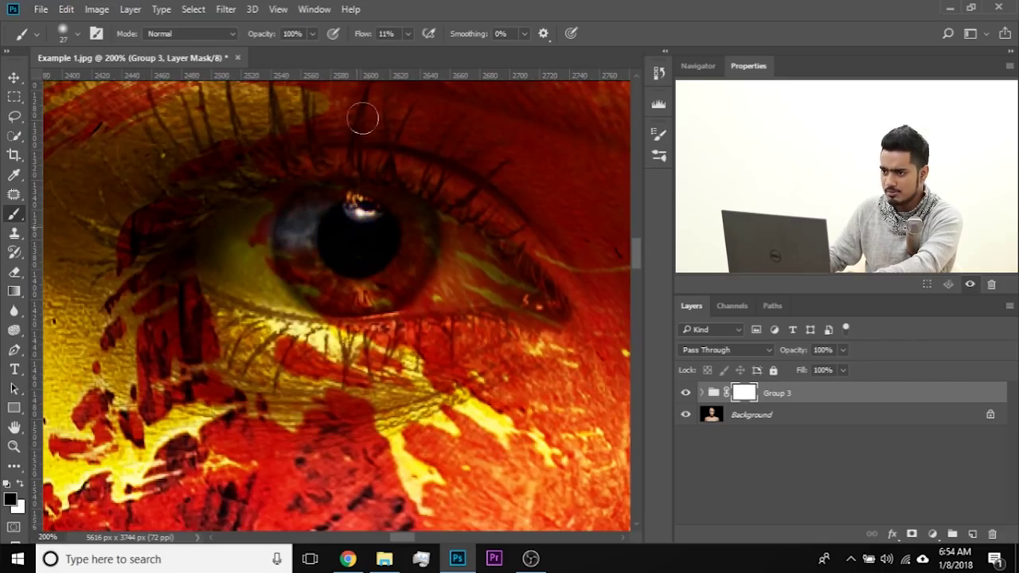
# Step: Set the brush flow to 100% and paint black on the Group 3 mask over the whole eye above the red cheek
pyautogui.click(408, 34)
pyautogui.moveTo(409, 55); pyautogui.dragTo(473, 57)
pyautogui.moveTo(341, 191)
pyautogui.mouseDown()
pyautogui.moveTo(360, 197)
pyautogui.moveTo(328, 205)
pyautogui.moveTo(449, 223)
pyautogui.moveTo(536, 289)
pyautogui.moveTo(436, 289)
pyautogui.moveTo(394, 306)
pyautogui.moveTo(270, 303)
pyautogui.moveTo(188, 264)
pyautogui.moveTo(314, 215)
pyautogui.moveTo(253, 257)
pyautogui.moveTo(400, 260)
pyautogui.moveTo(460, 236)
pyautogui.moveTo(412, 250)
pyautogui.moveTo(227, 238)
pyautogui.moveTo(248, 220)
pyautogui.moveTo(408, 204)
pyautogui.moveTo(551, 309)
pyautogui.mouseUp()
# Step: Paint white on the Group 3 mask to restore the paint texture over that eye's upper lid, iris and lower lid
pyautogui.press('x')
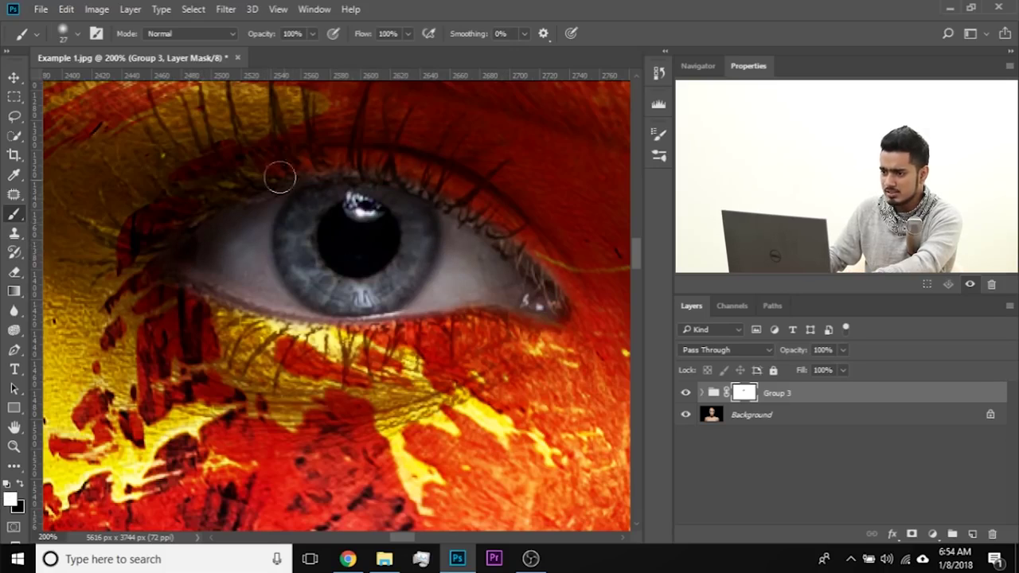
pyautogui.moveTo(312, 162)
pyautogui.mouseDown()
pyautogui.moveTo(402, 165)
pyautogui.moveTo(443, 181)
pyautogui.moveTo(481, 200)
pyautogui.moveTo(556, 296)
pyautogui.mouseUp()
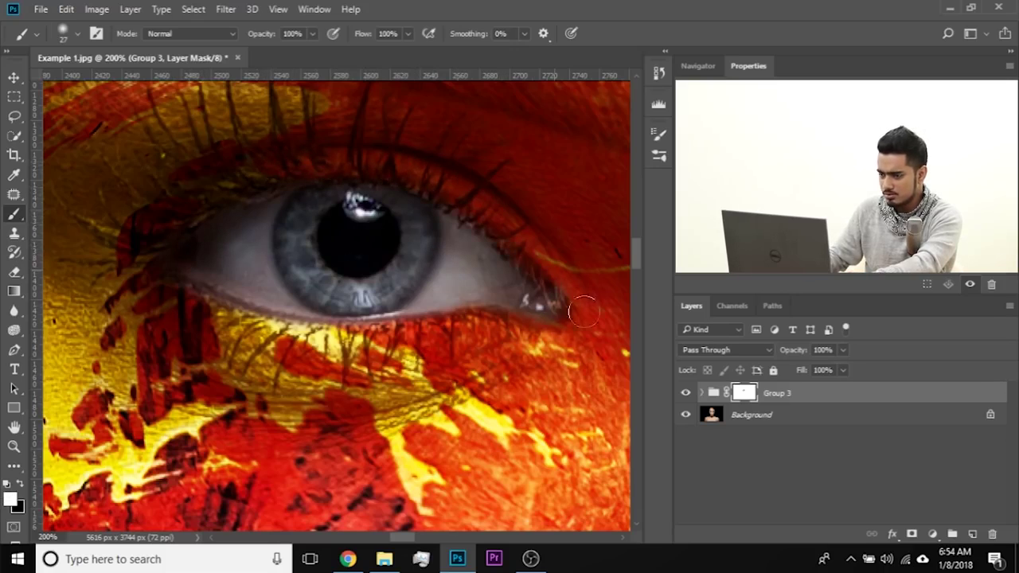
pyautogui.press('x')
pyautogui.press('x')
pyautogui.moveTo(353, 232)
pyautogui.mouseDown()
pyautogui.moveTo(318, 250)
pyautogui.moveTo(338, 218)
pyautogui.moveTo(304, 242)
pyautogui.moveTo(307, 277)
pyautogui.moveTo(348, 298)
pyautogui.moveTo(391, 281)
pyautogui.moveTo(415, 237)
pyautogui.moveTo(408, 217)
pyautogui.moveTo(374, 198)
pyautogui.moveTo(298, 208)
pyautogui.moveTo(293, 252)
pyautogui.moveTo(353, 309)
pyautogui.mouseUp()
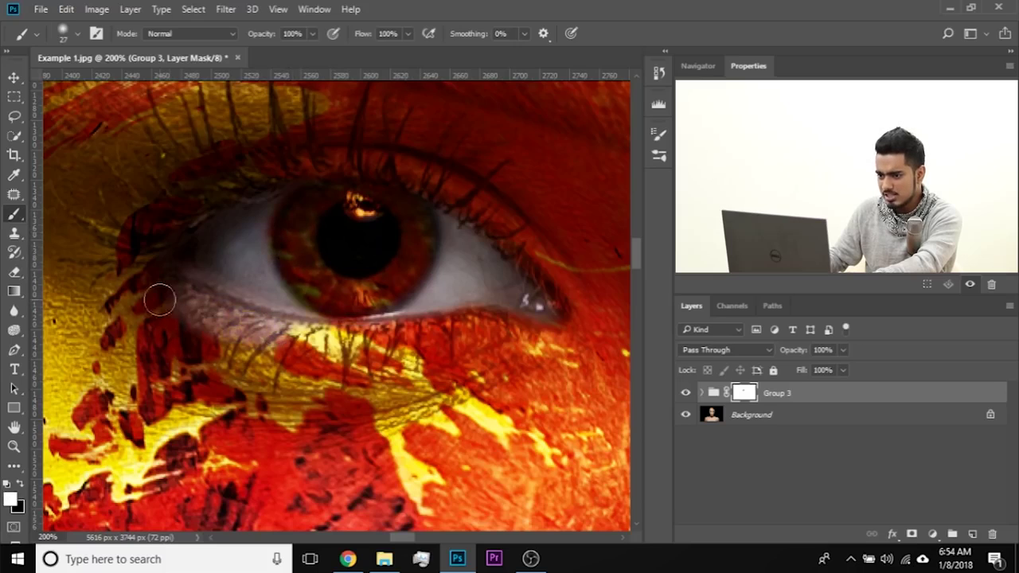
pyautogui.moveTo(254, 319)
pyautogui.mouseDown()
pyautogui.moveTo(281, 345)
pyautogui.moveTo(492, 336)
pyautogui.mouseUp()
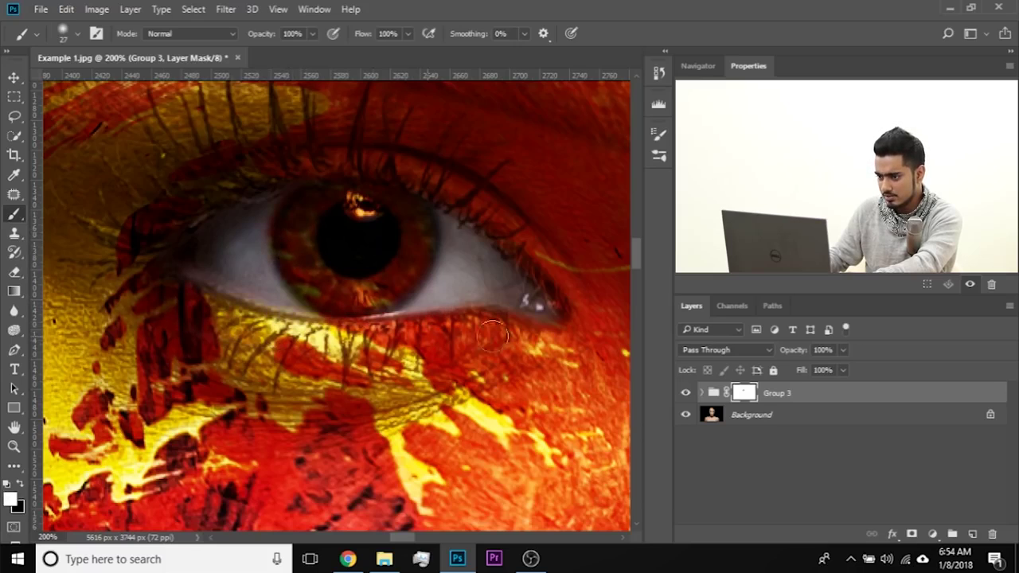
# Step: Examine how the cleaned eye white looks against the whole face and the other eye
pyautogui.hotkey('ctrl', '-')
pyautogui.hotkey('ctrl', '-')
pyautogui.hotkey('ctrl', '-')
pyautogui.hotkey('ctrl', '-')
pyautogui.hotkey('ctrl', '-')
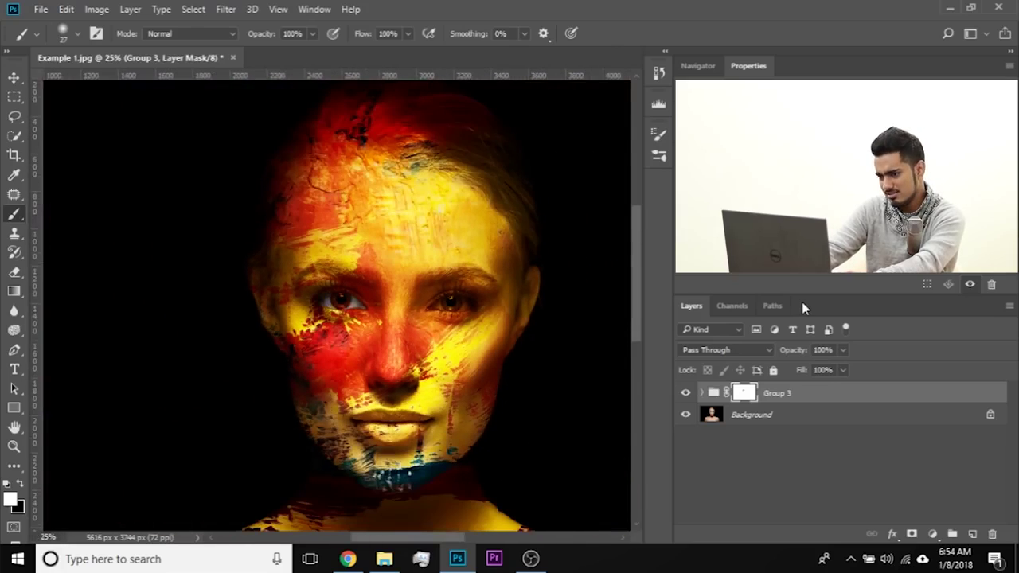
pyautogui.hotkey('ctrl', '+')
pyautogui.hotkey('ctrl', '+')
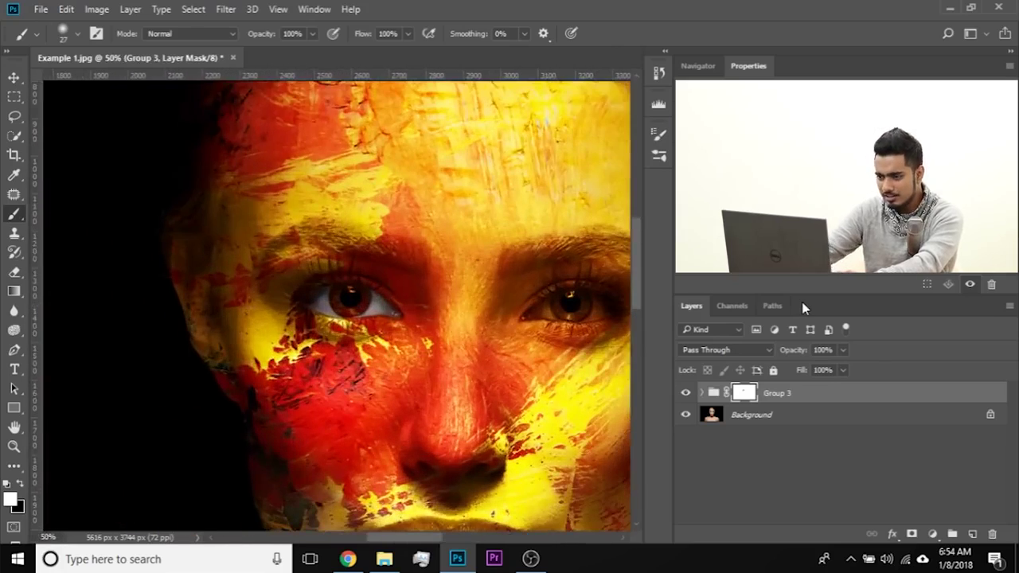
pyautogui.moveTo(581, 289); pyautogui.dragTo(443, 260)
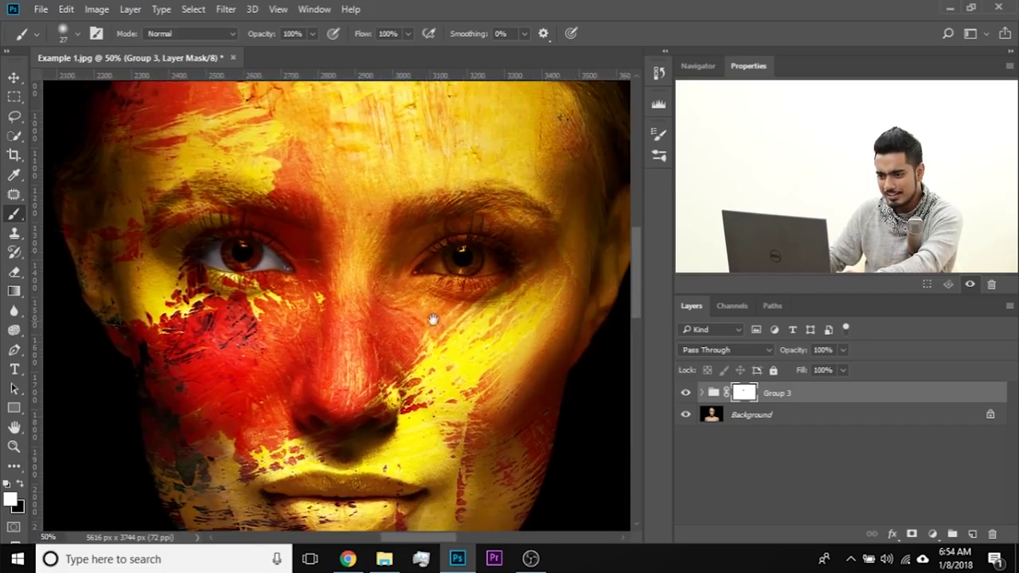
pyautogui.moveTo(419, 315); pyautogui.dragTo(383, 296)
# Step: Paint black on the Group 3 mask over the other eye to remove the texture from its white and inner corner
pyautogui.hotkey('ctrl', '+')
pyautogui.hotkey('ctrl', '+')
pyautogui.hotkey('ctrl', '+')
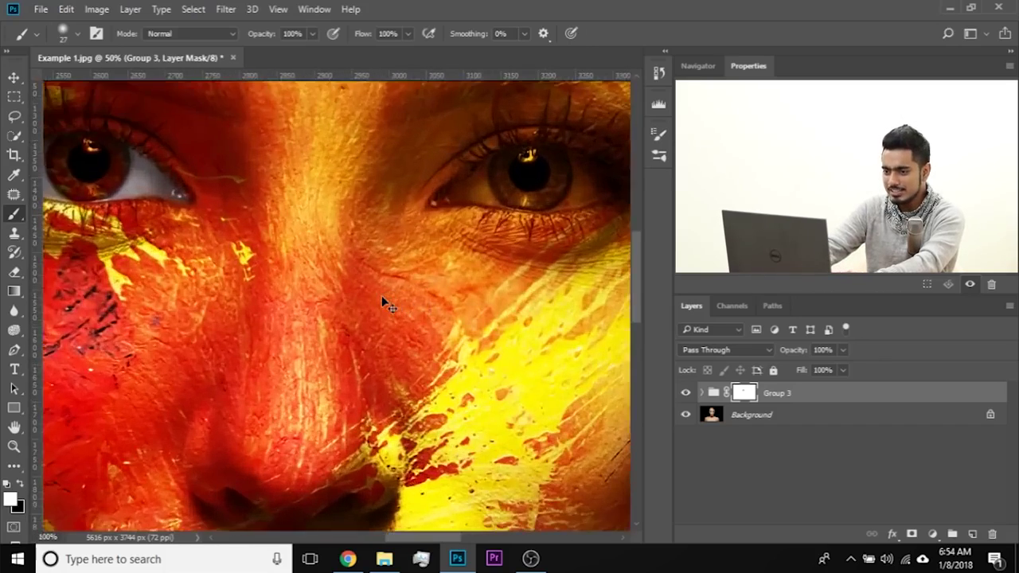
pyautogui.moveTo(380, 298); pyautogui.dragTo(46, 509)
pyautogui.moveTo(416, 274); pyautogui.dragTo(222, 351)
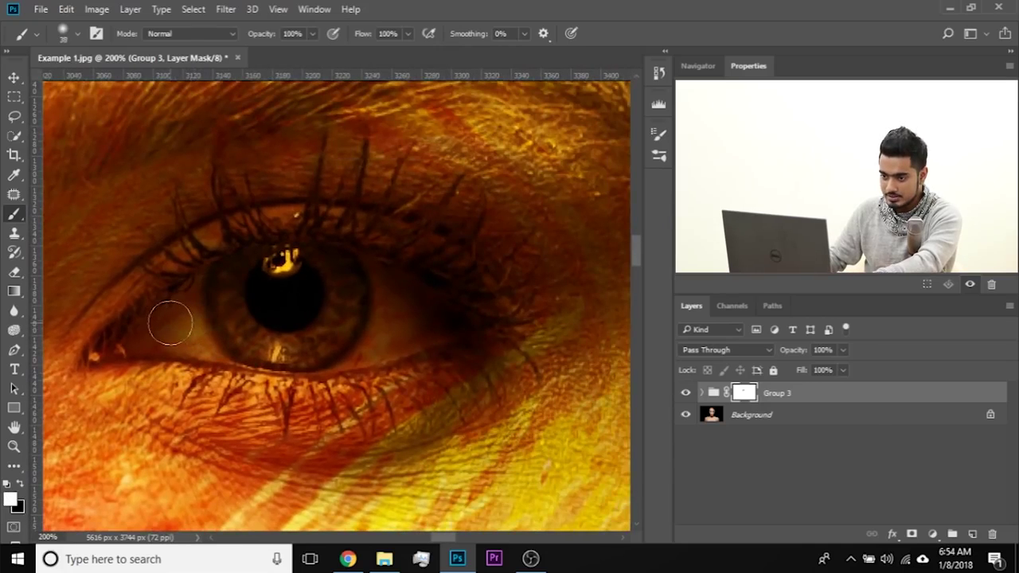
pyautogui.moveTo(160, 334)
pyautogui.mouseDown()
pyautogui.moveTo(194, 311)
pyautogui.moveTo(140, 335)
pyautogui.moveTo(171, 335)
pyautogui.moveTo(249, 290)
pyautogui.mouseUp()
pyautogui.moveTo(316, 261)
pyautogui.mouseDown()
pyautogui.moveTo(363, 274)
pyautogui.moveTo(460, 330)
pyautogui.moveTo(333, 360)
pyautogui.moveTo(169, 343)
pyautogui.moveTo(318, 330)
pyautogui.moveTo(318, 309)
pyautogui.moveTo(403, 312)
pyautogui.mouseUp()
pyautogui.moveTo(208, 320); pyautogui.dragTo(102, 345)
# Step: Restore the texture over the second eye's iris and refine the Group 3 mask around its inner corner and lower lid
pyautogui.press('x')
pyautogui.moveTo(246, 273)
pyautogui.mouseDown()
pyautogui.moveTo(228, 293)
pyautogui.moveTo(243, 328)
pyautogui.moveTo(298, 345)
pyautogui.moveTo(334, 329)
pyautogui.moveTo(272, 273)
pyautogui.moveTo(297, 252)
pyautogui.mouseUp()
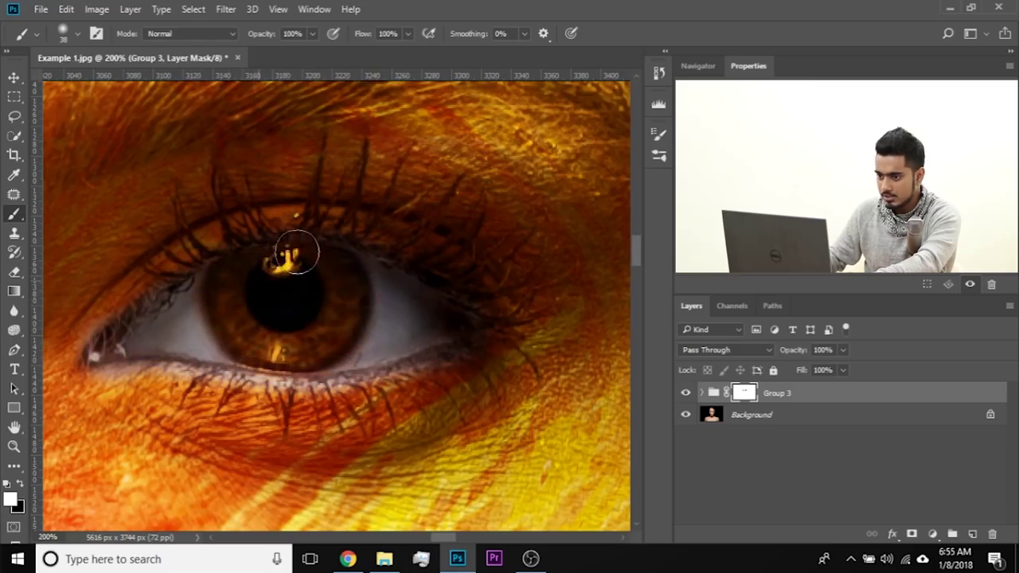
pyautogui.moveTo(226, 294); pyautogui.dragTo(294, 259)
pyautogui.press('x')
pyautogui.moveTo(140, 336); pyautogui.dragTo(168, 348)
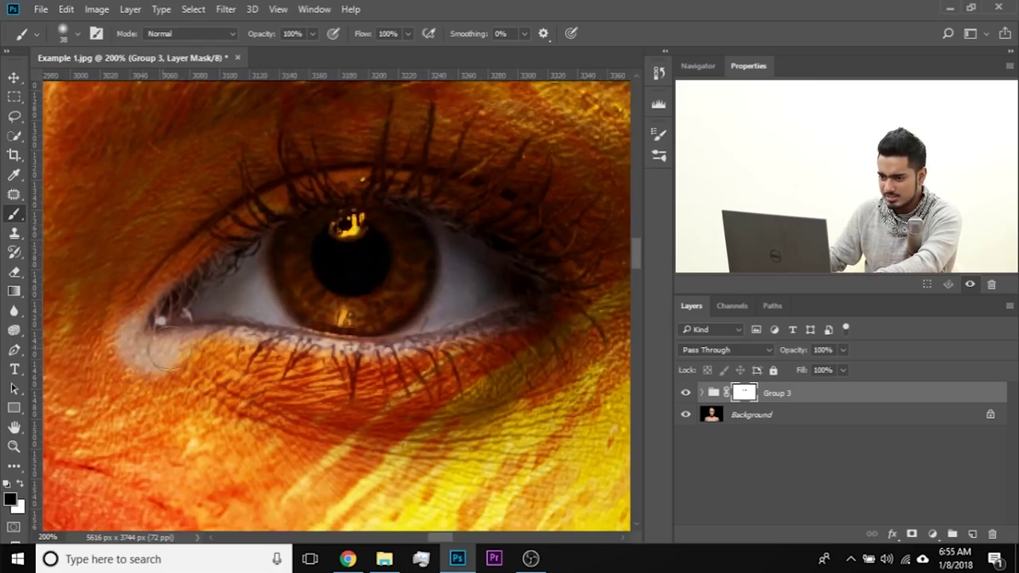
pyautogui.moveTo(120, 318)
pyautogui.mouseDown()
pyautogui.moveTo(128, 355)
pyautogui.moveTo(169, 356)
pyautogui.mouseUp()
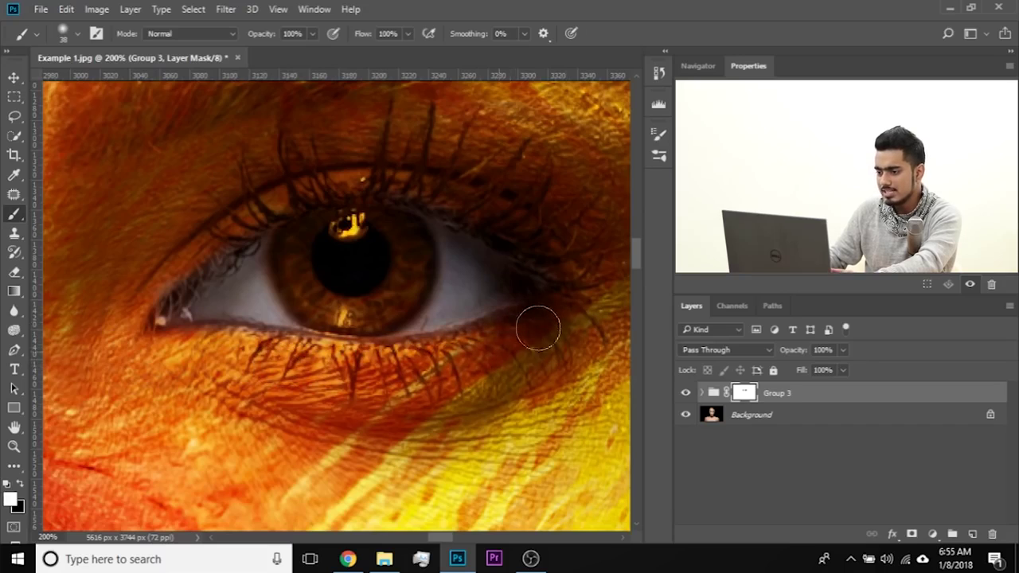
# Step: Paint white on the Group 3 mask along the first eye's lower lid to clean up the masked edge
pyautogui.moveTo(134, 369); pyautogui.dragTo(699, 346)
pyautogui.moveTo(50, 304); pyautogui.dragTo(377, 343)
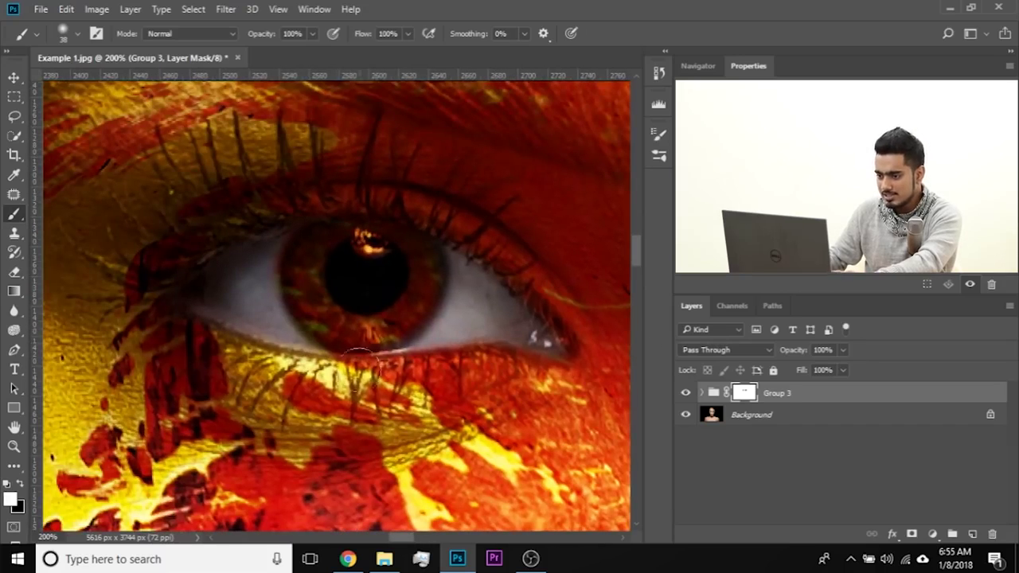
pyautogui.moveTo(169, 330); pyautogui.dragTo(300, 384)
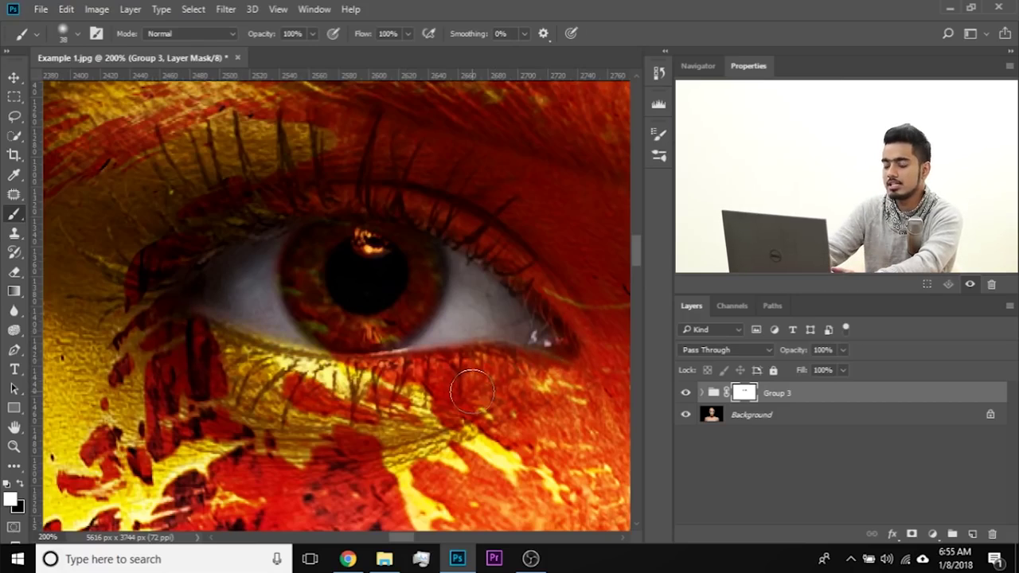
# Step: Paint on the Group 3 mask to refine the edge between the first eye's iris and its white
pyautogui.scroll(-2, 472, 390)
pyautogui.scroll(4, 472, 390)
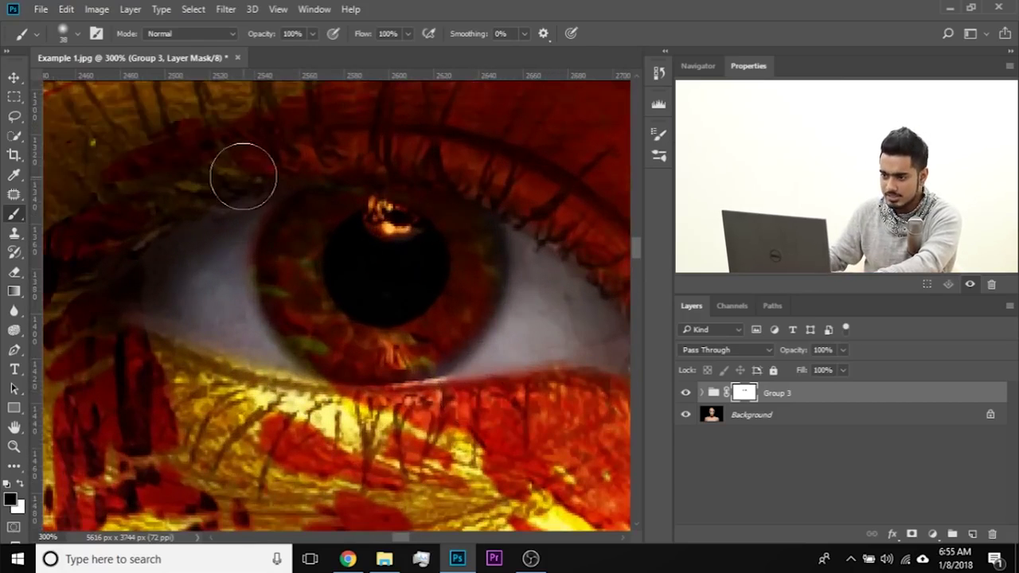
pyautogui.moveTo(242, 175); pyautogui.dragTo(215, 249)
pyautogui.press('x')
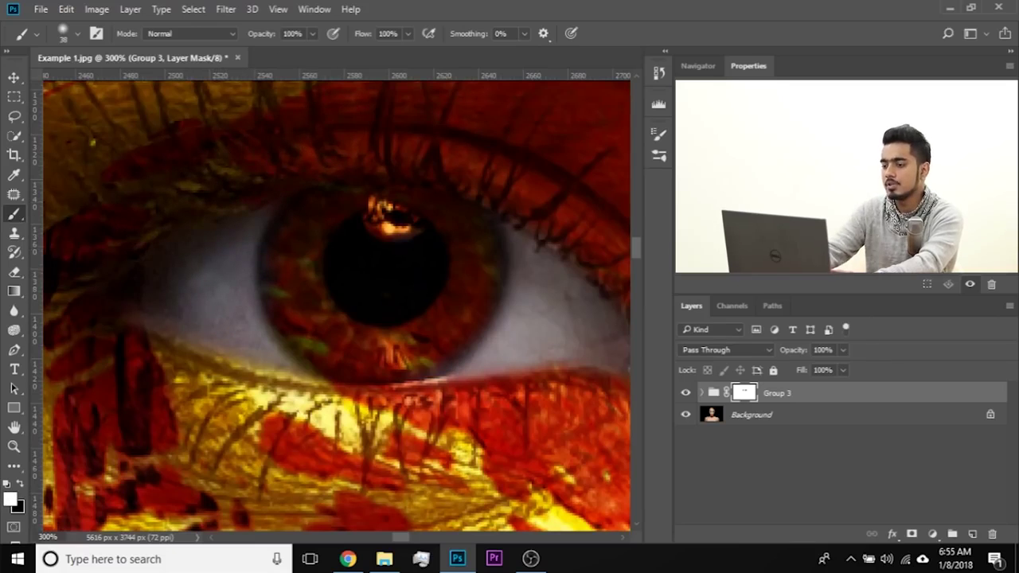
pyautogui.scroll(-4, 338, 309)
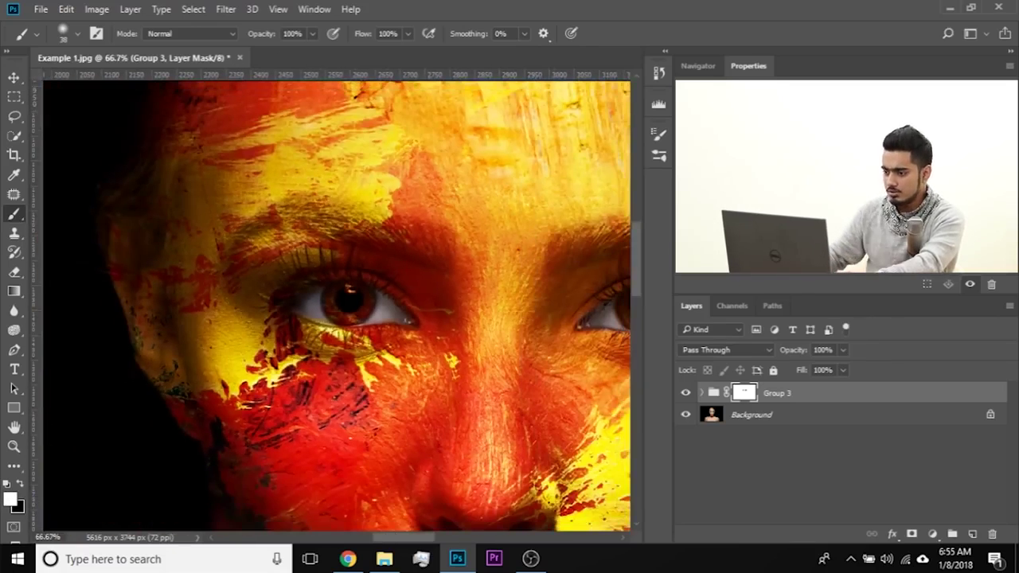
pyautogui.moveTo(446, 330); pyautogui.dragTo(314, 347)
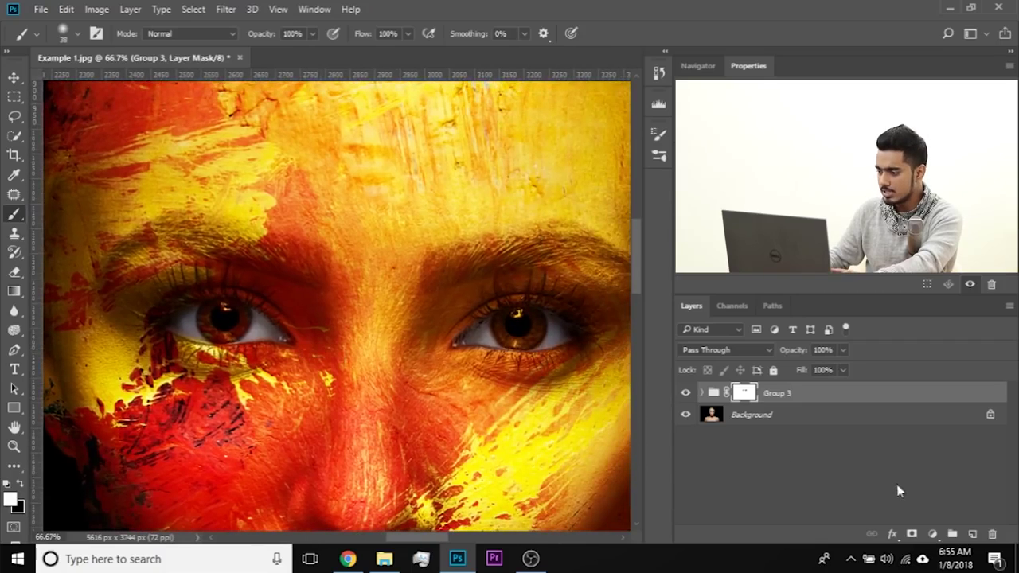
# Step: Add a Solid Color fill layer above Group 3 with the colour 808080
pyautogui.click(933, 534)
pyautogui.click(900, 215)
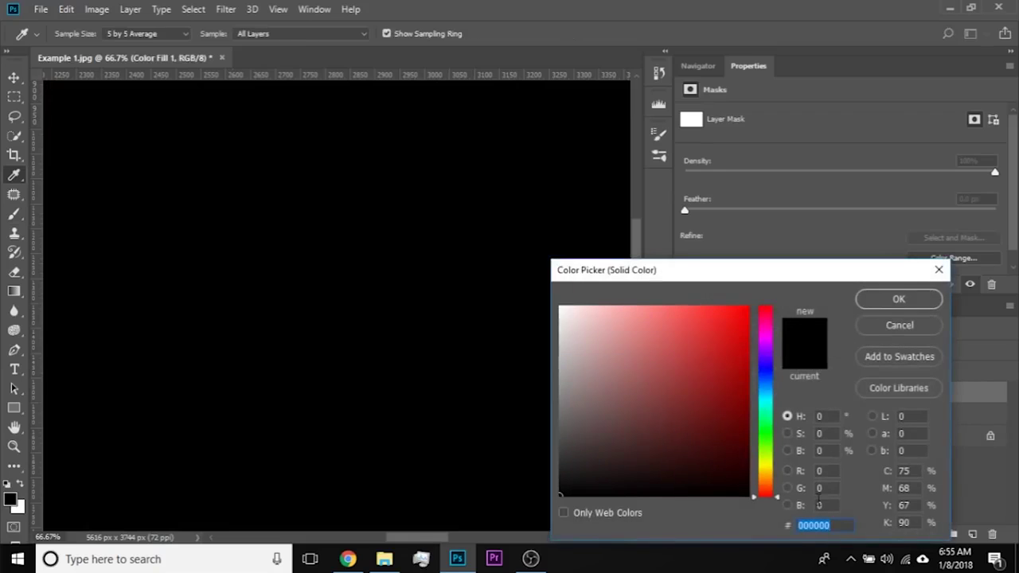
pyautogui.write('808080')
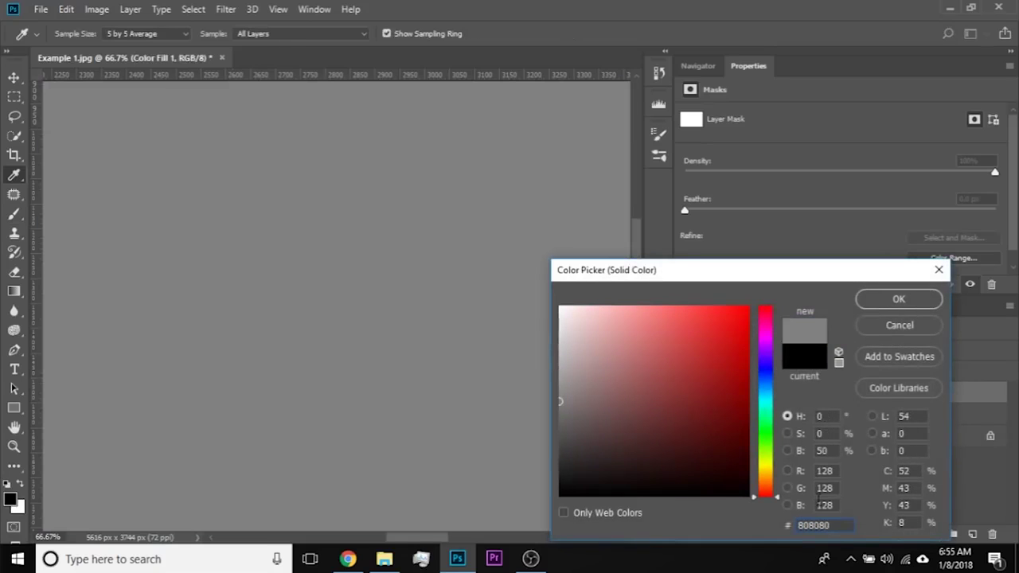
pyautogui.click(885, 302)
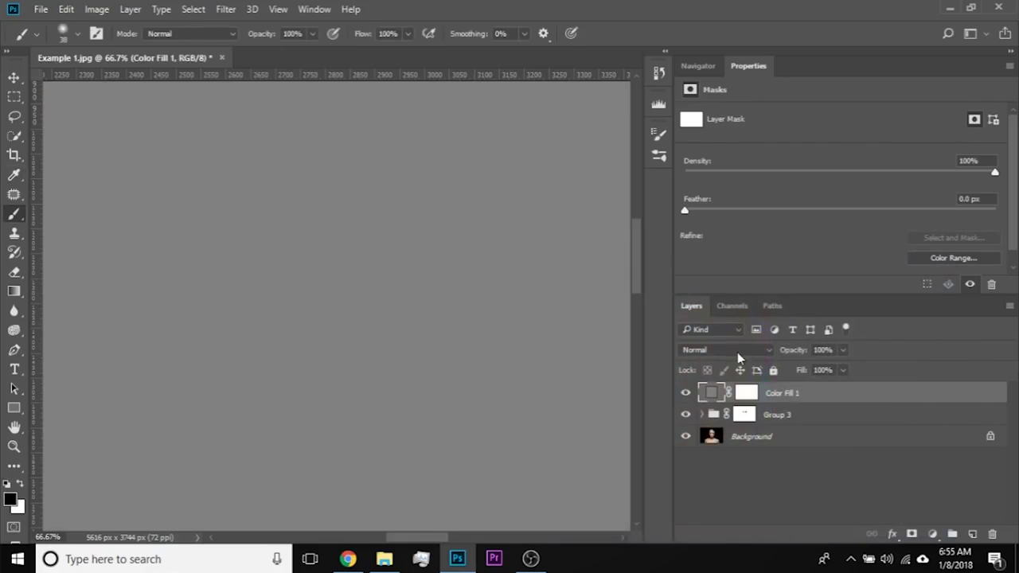
# Step: Set the grey fill layer's blend mode to Color Dodge and invert its mask to hide the effect
pyautogui.click(736, 351)
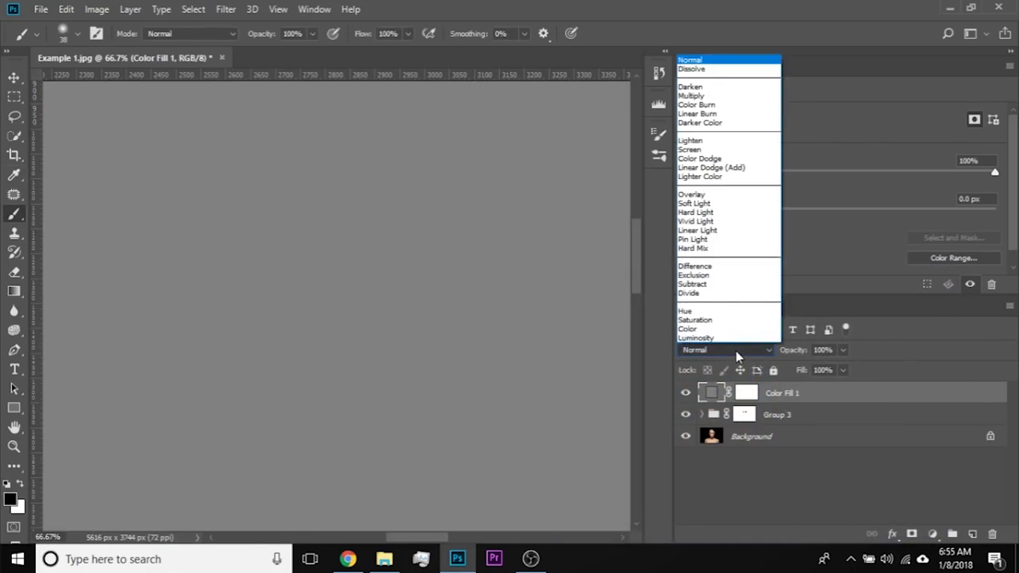
pyautogui.click(719, 159)
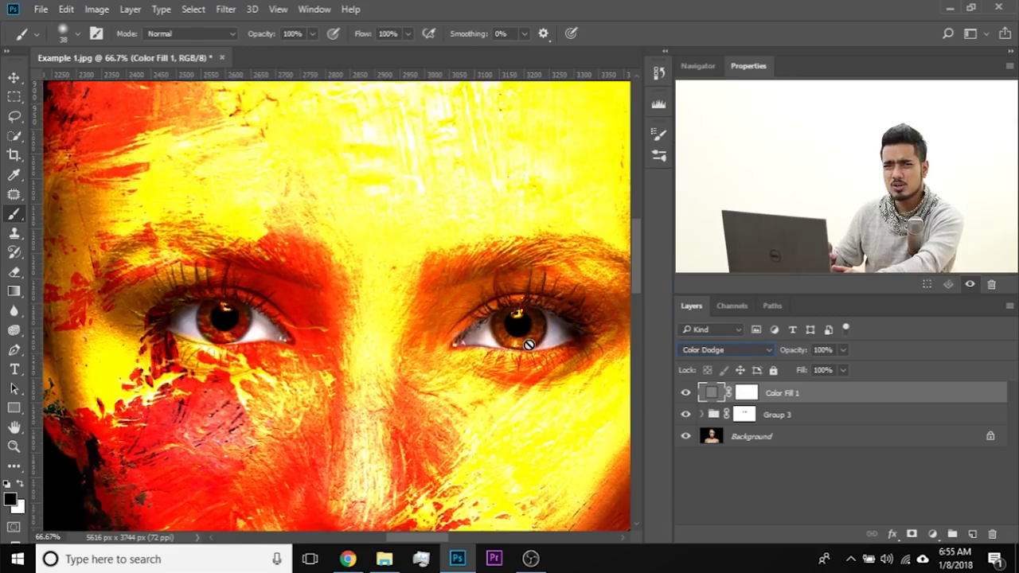
pyautogui.click(743, 395)
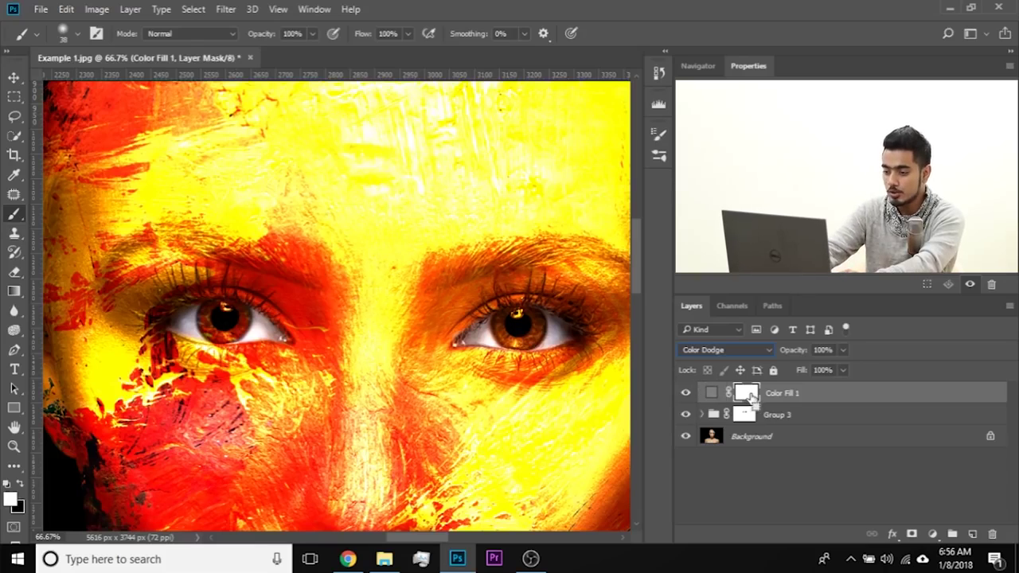
pyautogui.hotkey('ctrl', 'i')
# Step: Set the brush flow to 10% and paint white on the fill layer's mask to brighten the first eye's iris and highlight
pyautogui.hotkey('ctrl', '+')
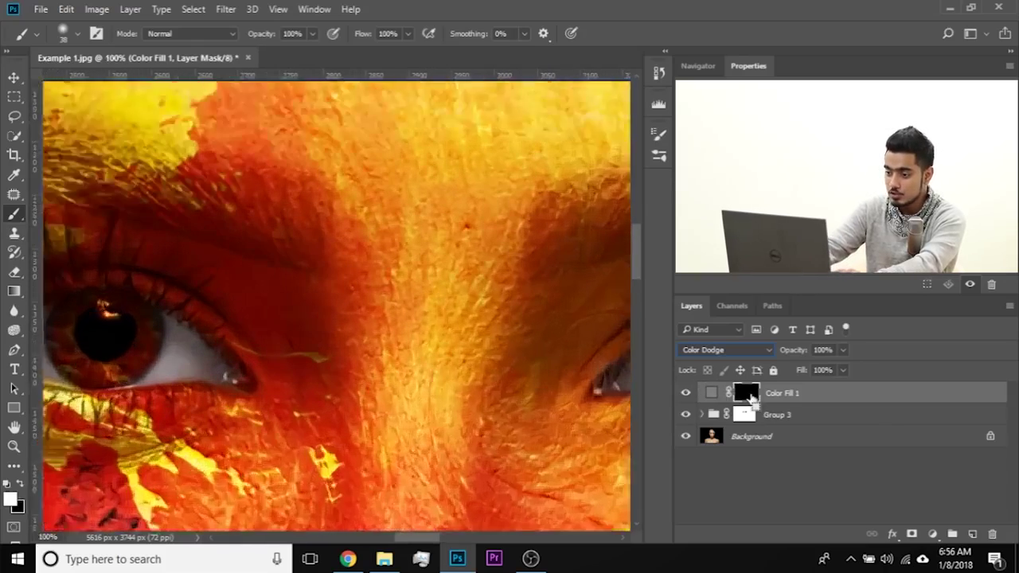
pyautogui.hotkey('ctrl', '+')
pyautogui.moveTo(214, 289); pyautogui.dragTo(455, 289)
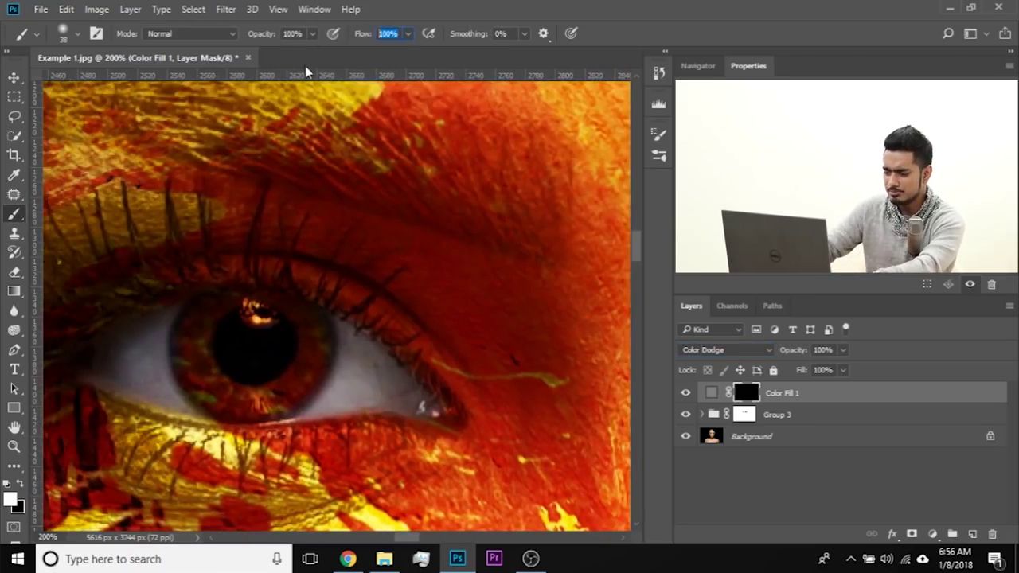
pyautogui.moveTo(264, 403); pyautogui.dragTo(278, 403)
pyautogui.moveTo(260, 321); pyautogui.dragTo(251, 326)
pyautogui.moveTo(225, 372)
pyautogui.mouseDown()
pyautogui.moveTo(213, 371)
pyautogui.moveTo(288, 363)
pyautogui.mouseUp()
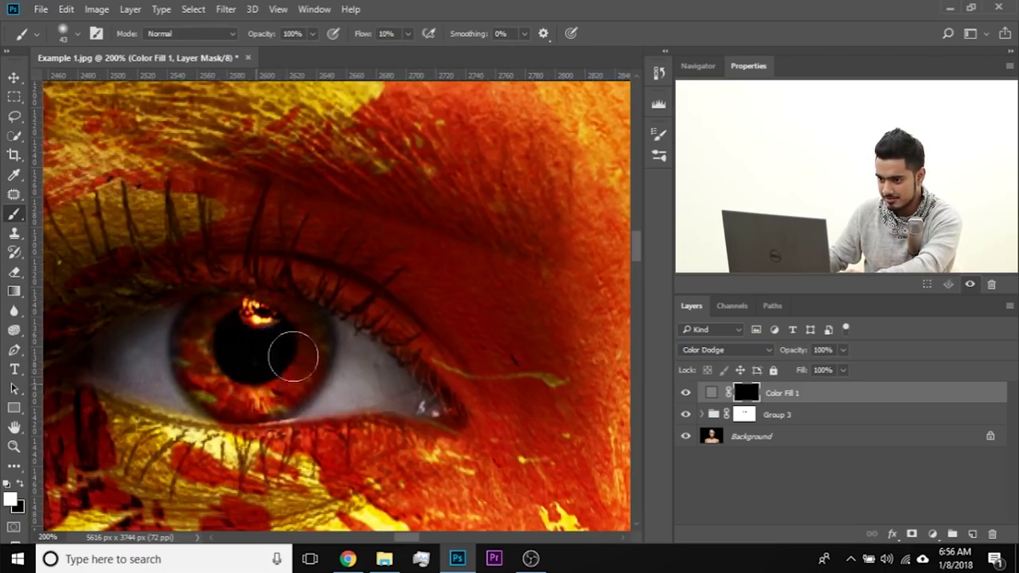
# Step: Paint white on the Color Dodge fill layer's mask to brighten the other eye's iris
pyautogui.moveTo(436, 336); pyautogui.dragTo(138, 341)
pyautogui.moveTo(543, 282); pyautogui.dragTo(523, 266)
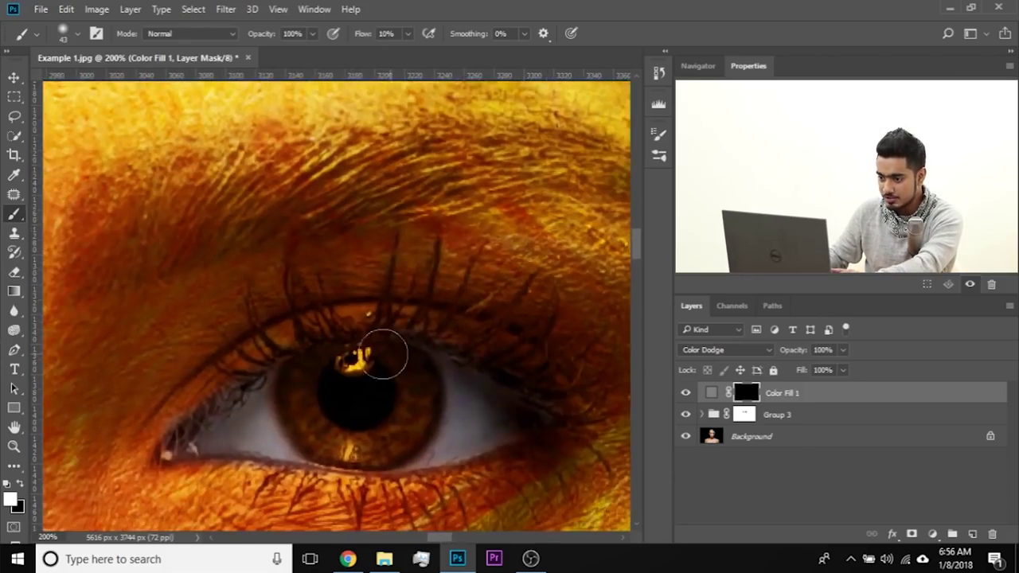
pyautogui.moveTo(327, 417)
pyautogui.mouseDown()
pyautogui.moveTo(352, 436)
pyautogui.moveTo(395, 420)
pyautogui.moveTo(409, 396)
pyautogui.moveTo(342, 436)
pyautogui.moveTo(383, 417)
pyautogui.mouseUp()
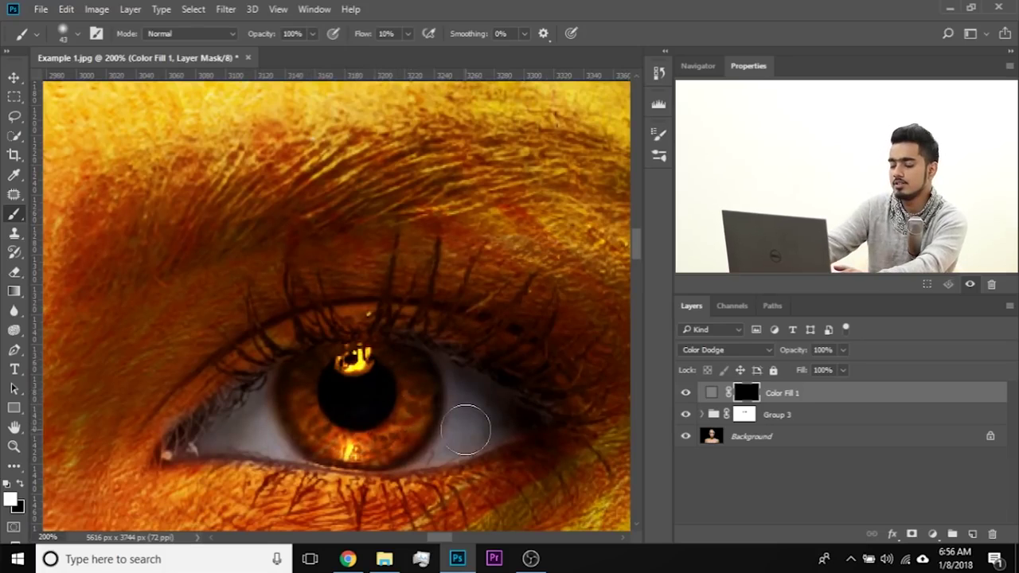
# Step: Examine how the two brightened irises look against the whole face
pyautogui.hotkey('ctrl', '-')
pyautogui.hotkey('ctrl', '-')
pyautogui.hotkey('ctrl', '-')
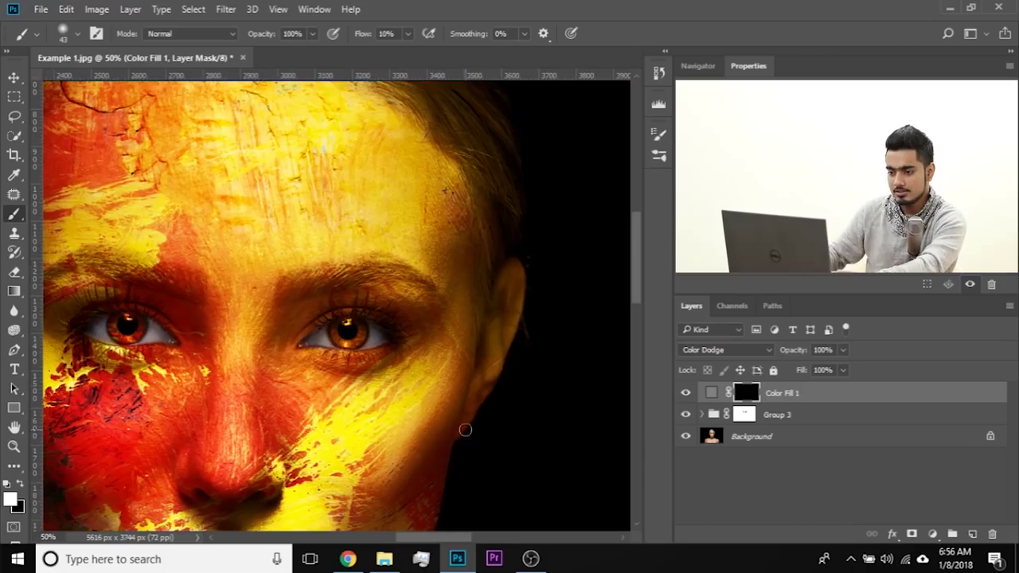
pyautogui.moveTo(420, 415); pyautogui.dragTo(500, 418)
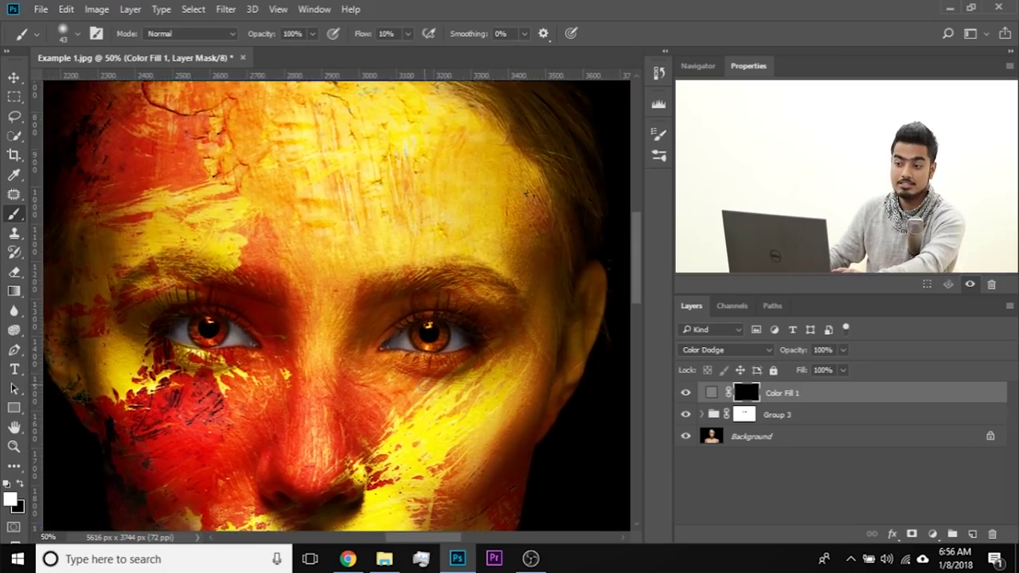
pyautogui.hotkey('ctrl', '-')
pyautogui.hotkey('ctrl', '-')
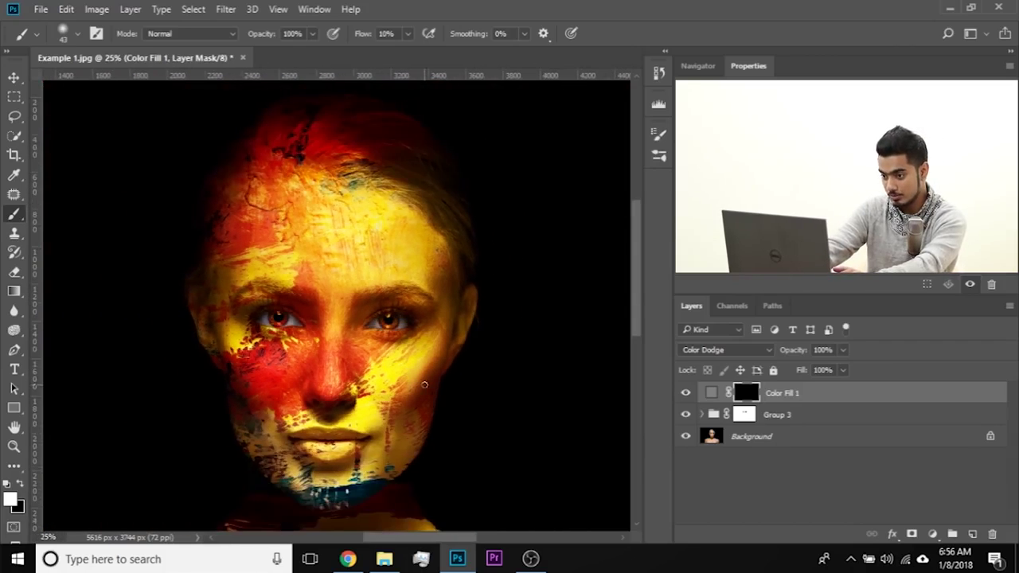
pyautogui.hotkey('ctrl', '+')
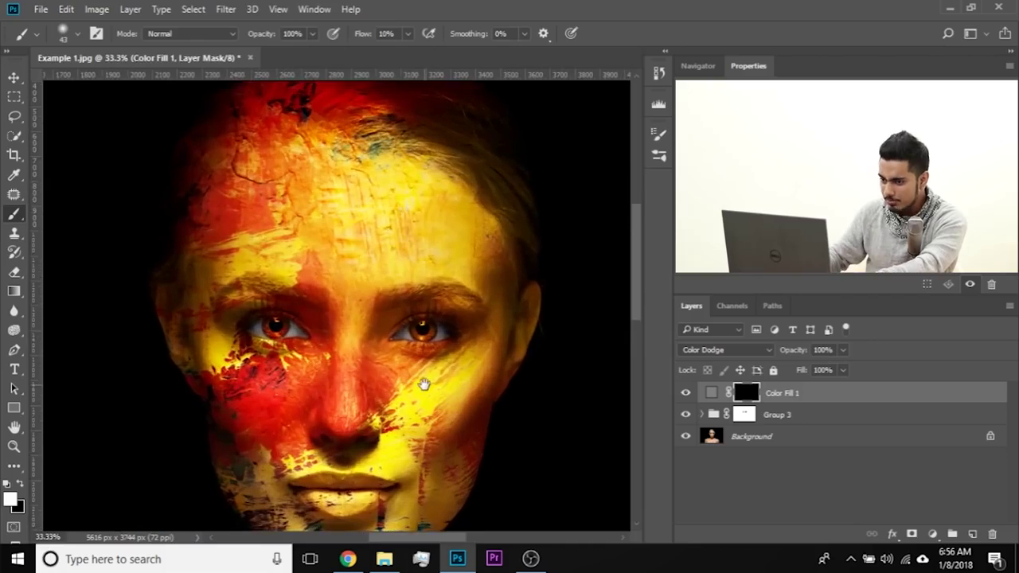
pyautogui.scroll(-3, 348, 333)
# Step: Paint black on the Group 3 mask over the first eye's iris to remove the texture and reveal its natural colour
pyautogui.scroll(6, 348, 312)
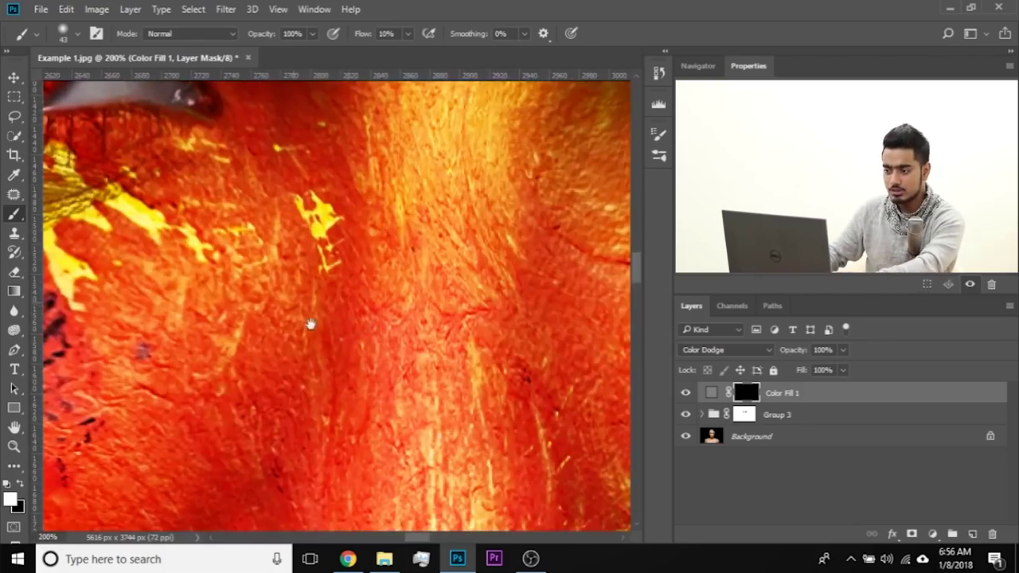
pyautogui.moveTo(310, 324); pyautogui.dragTo(473, 411)
pyautogui.moveTo(300, 289); pyautogui.dragTo(358, 418)
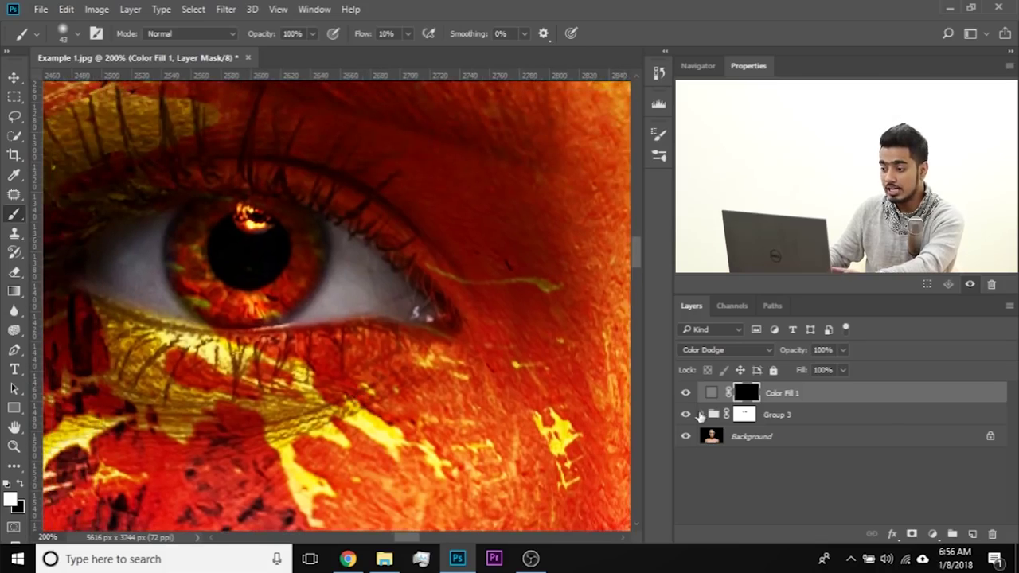
pyautogui.click(744, 415)
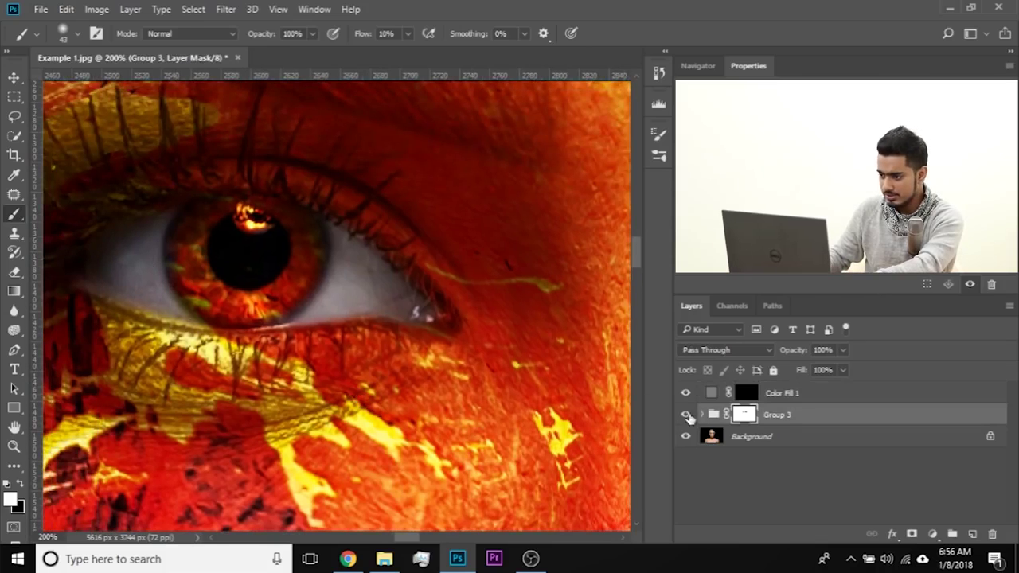
pyautogui.press('x')
pyautogui.moveTo(237, 228)
pyautogui.mouseDown()
pyautogui.moveTo(273, 228)
pyautogui.moveTo(314, 255)
pyautogui.moveTo(263, 314)
pyautogui.moveTo(209, 294)
pyautogui.moveTo(241, 277)
pyautogui.mouseUp()
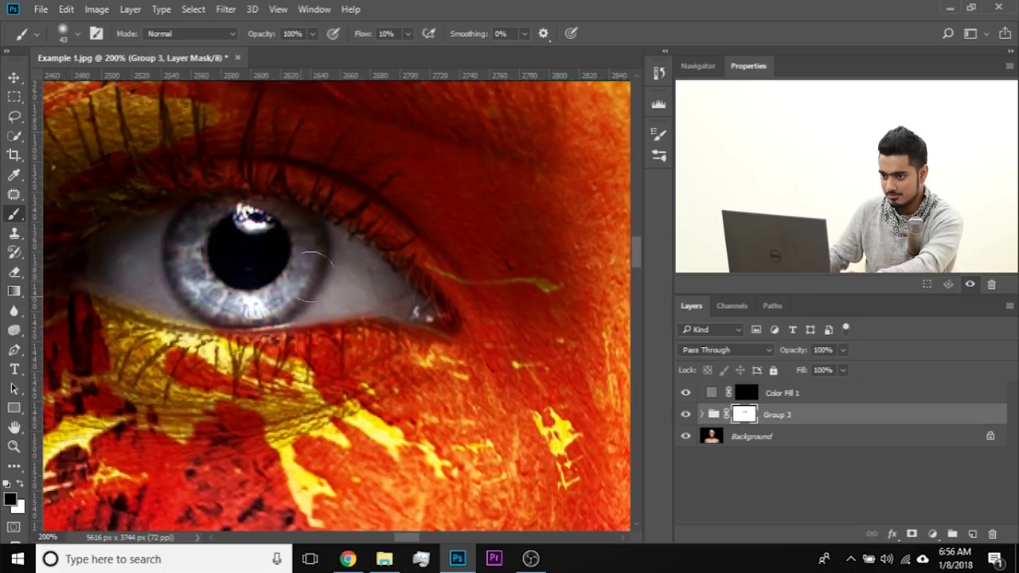
# Step: Paint black on the Group 3 mask over the other eye's iris to clear the texture from it
pyautogui.moveTo(527, 262); pyautogui.dragTo(3, 343)
pyautogui.moveTo(484, 253); pyautogui.dragTo(247, 283)
pyautogui.moveTo(290, 388)
pyautogui.mouseDown()
pyautogui.moveTo(389, 351)
pyautogui.moveTo(450, 368)
pyautogui.moveTo(342, 395)
pyautogui.moveTo(427, 411)
pyautogui.moveTo(378, 435)
pyautogui.moveTo(406, 434)
pyautogui.moveTo(411, 402)
pyautogui.mouseUp()
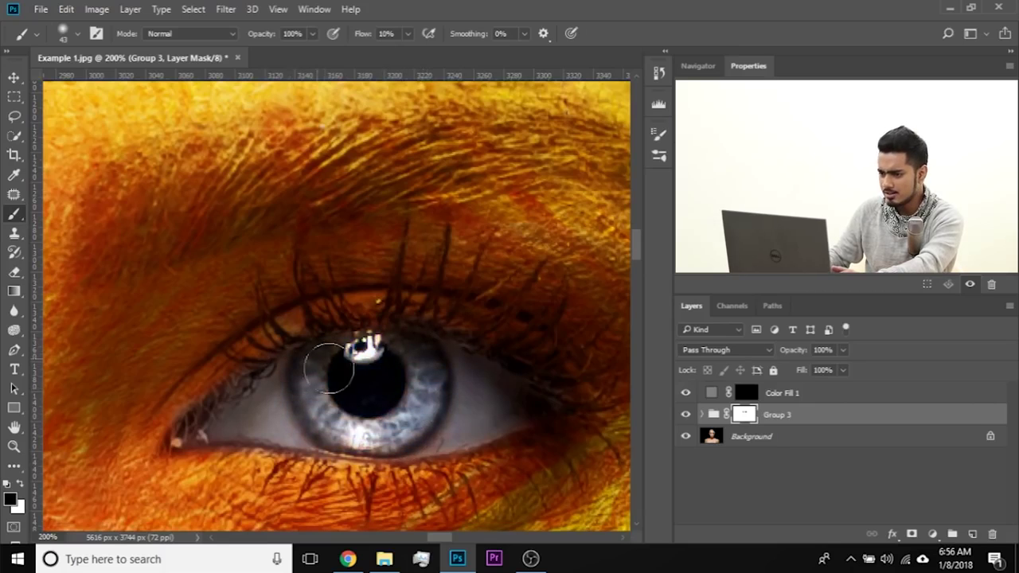
# Step: Examine how both texture-free irises look within the whole painted portrait
pyautogui.hotkey('ctrl', '-')
pyautogui.hotkey('ctrl', '-')
pyautogui.hotkey('ctrl', '-')
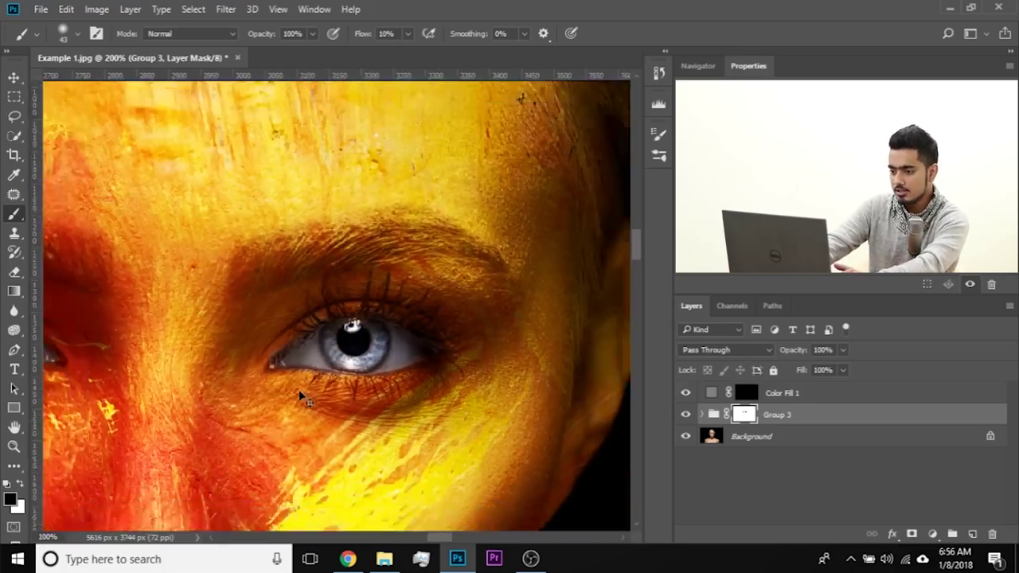
pyautogui.hotkey('ctrl', '-')
pyautogui.hotkey('ctrl', '-')
pyautogui.hotkey('ctrl', '+')
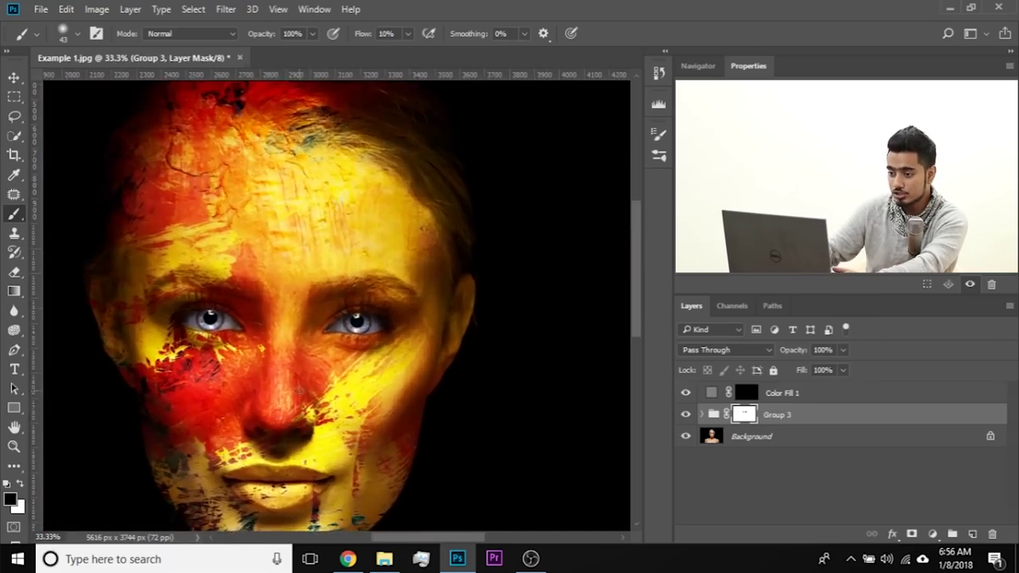
pyautogui.hotkey('ctrl', '-')
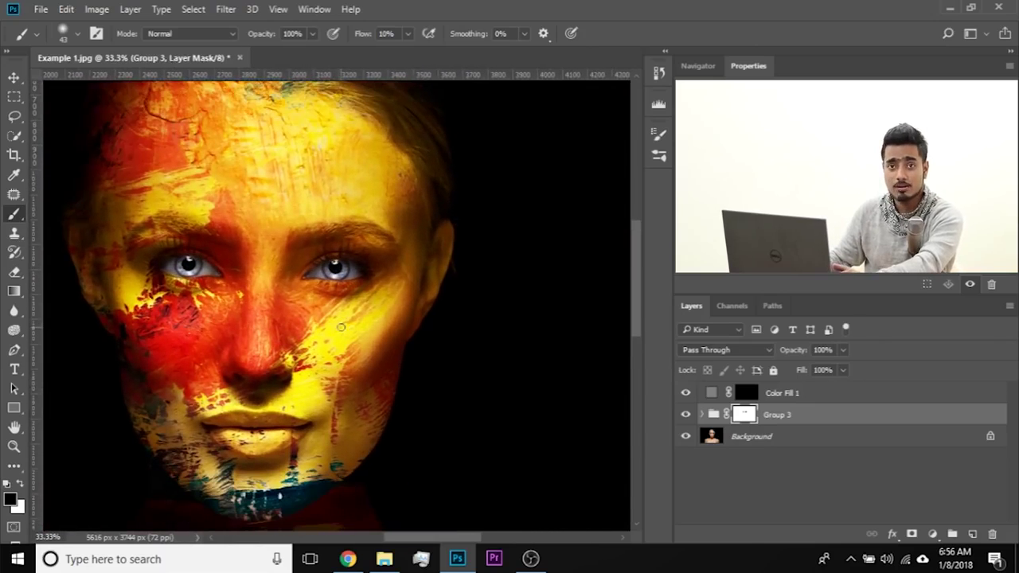